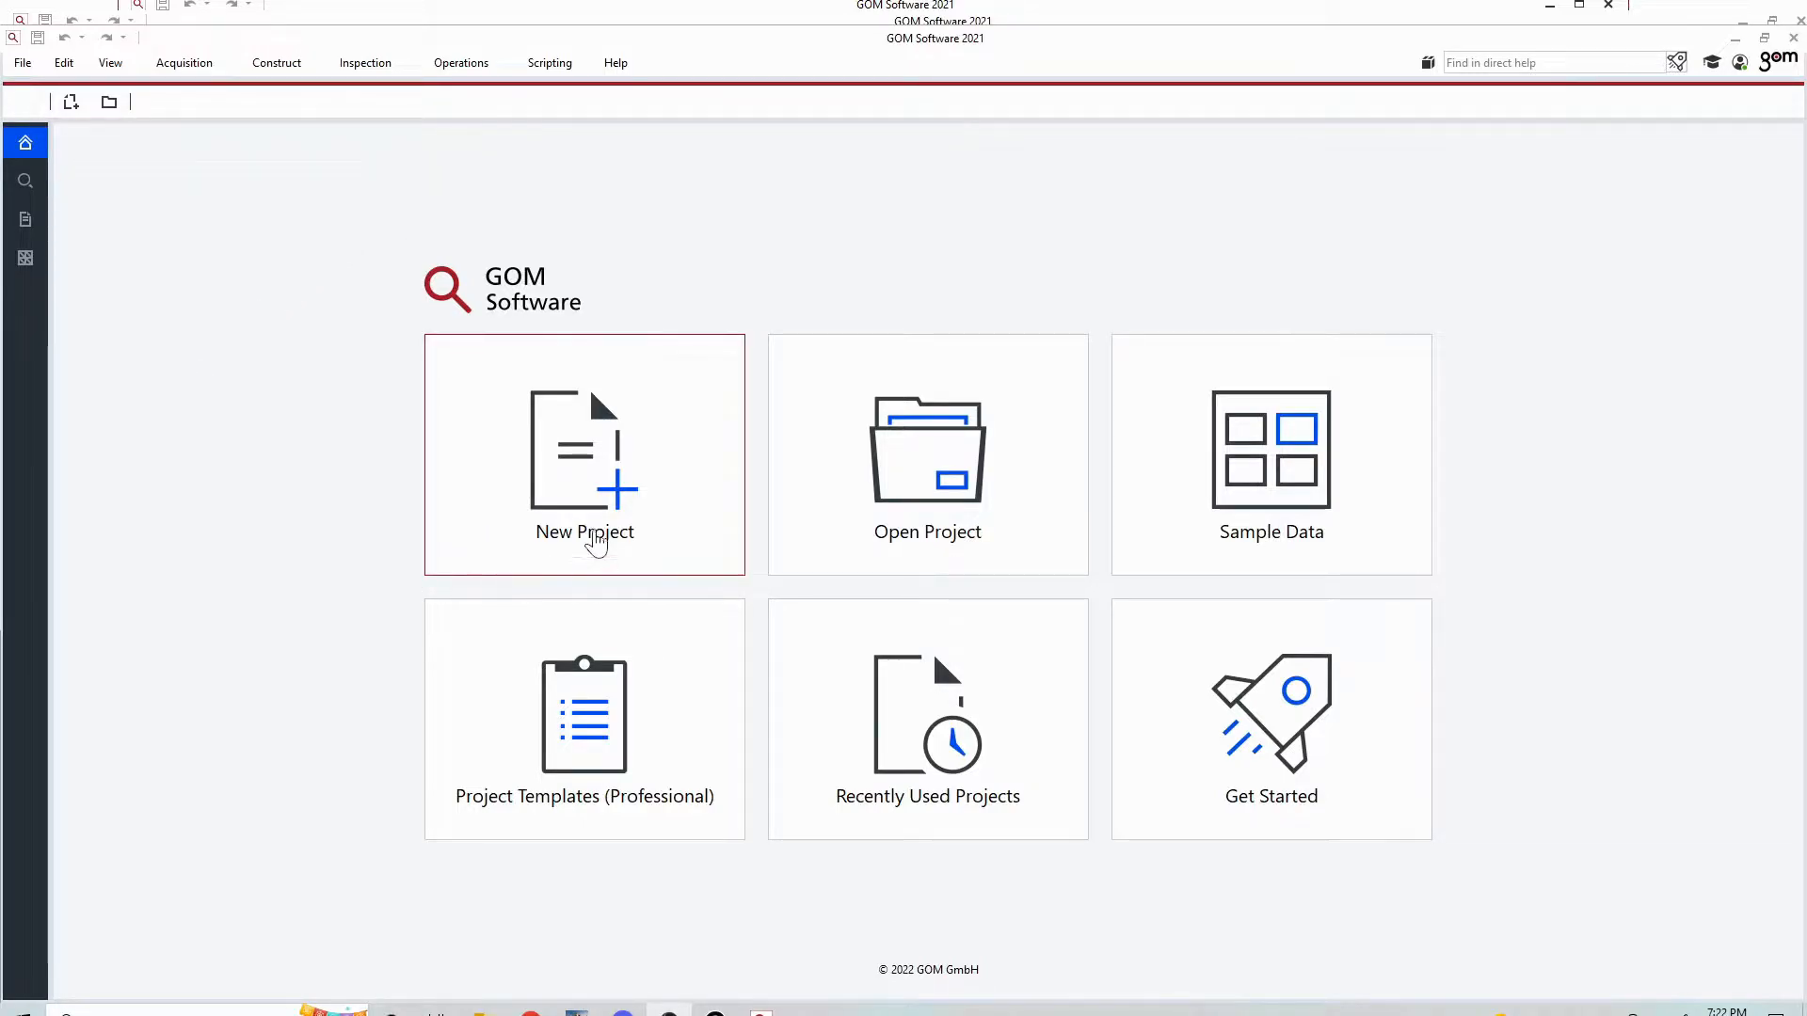
- Create a new project and set the default length unit to inches with four decimal places
click(624, 450)
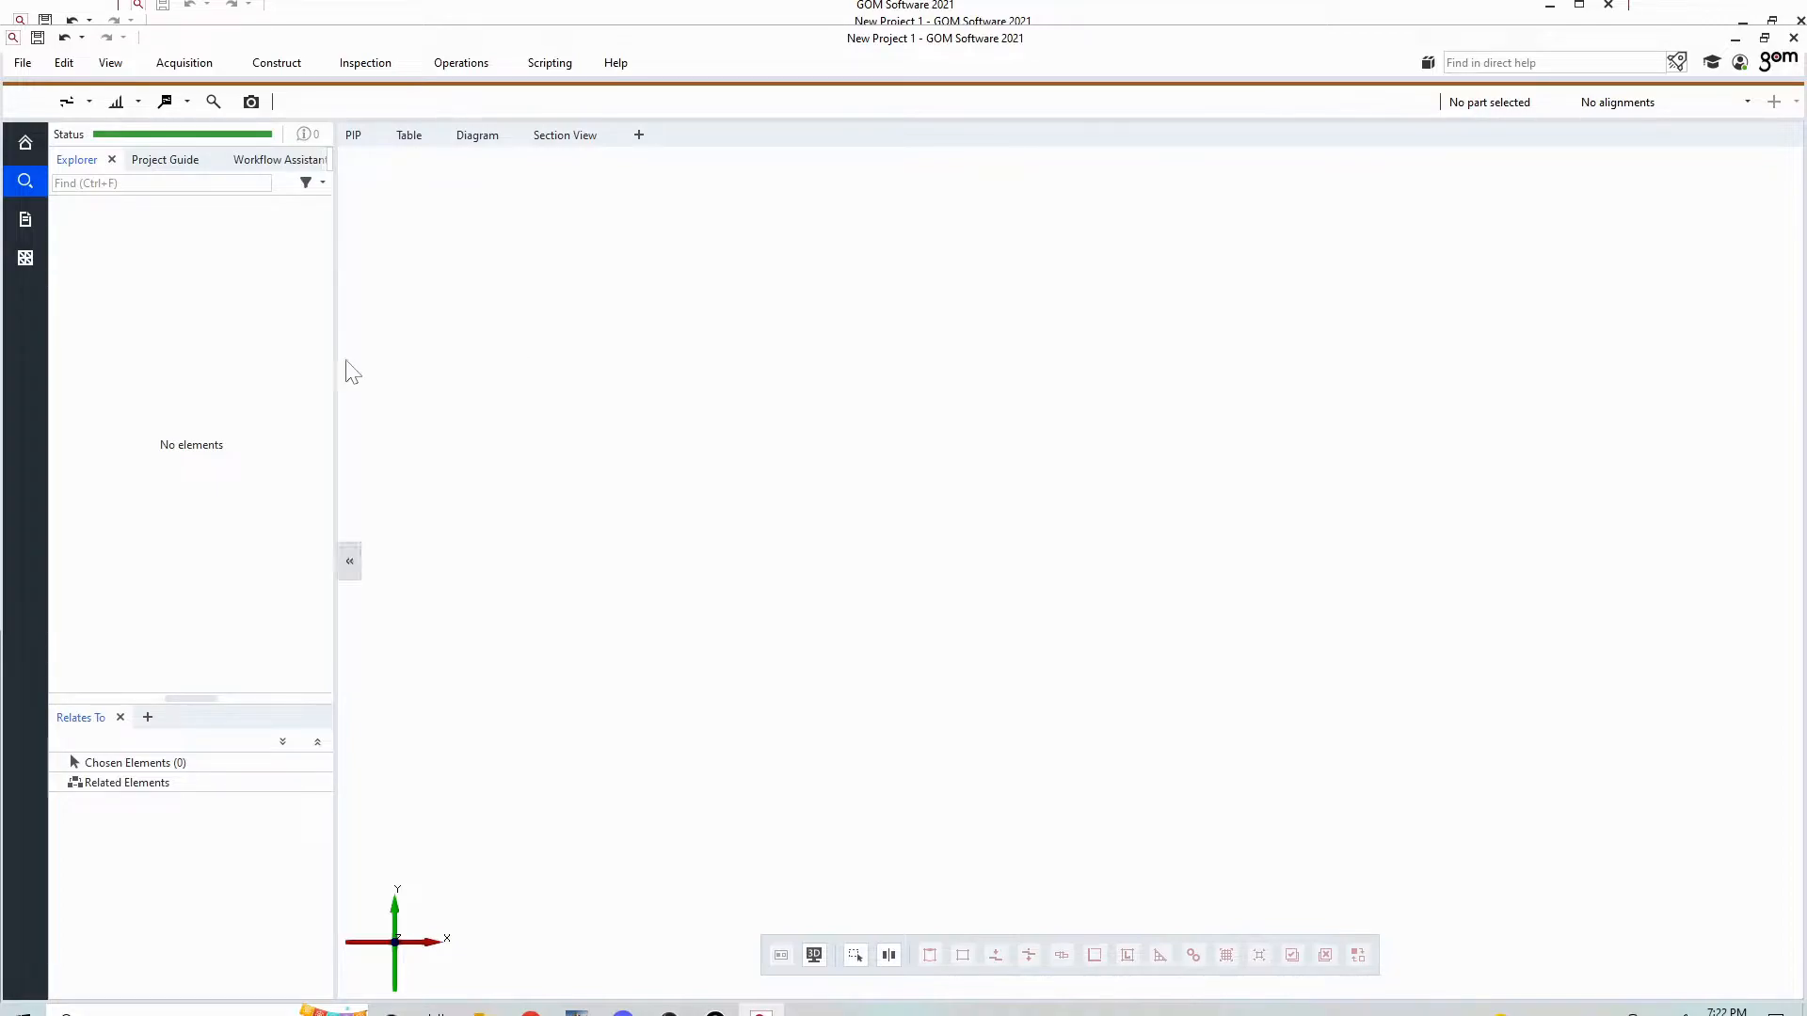
click(64, 62)
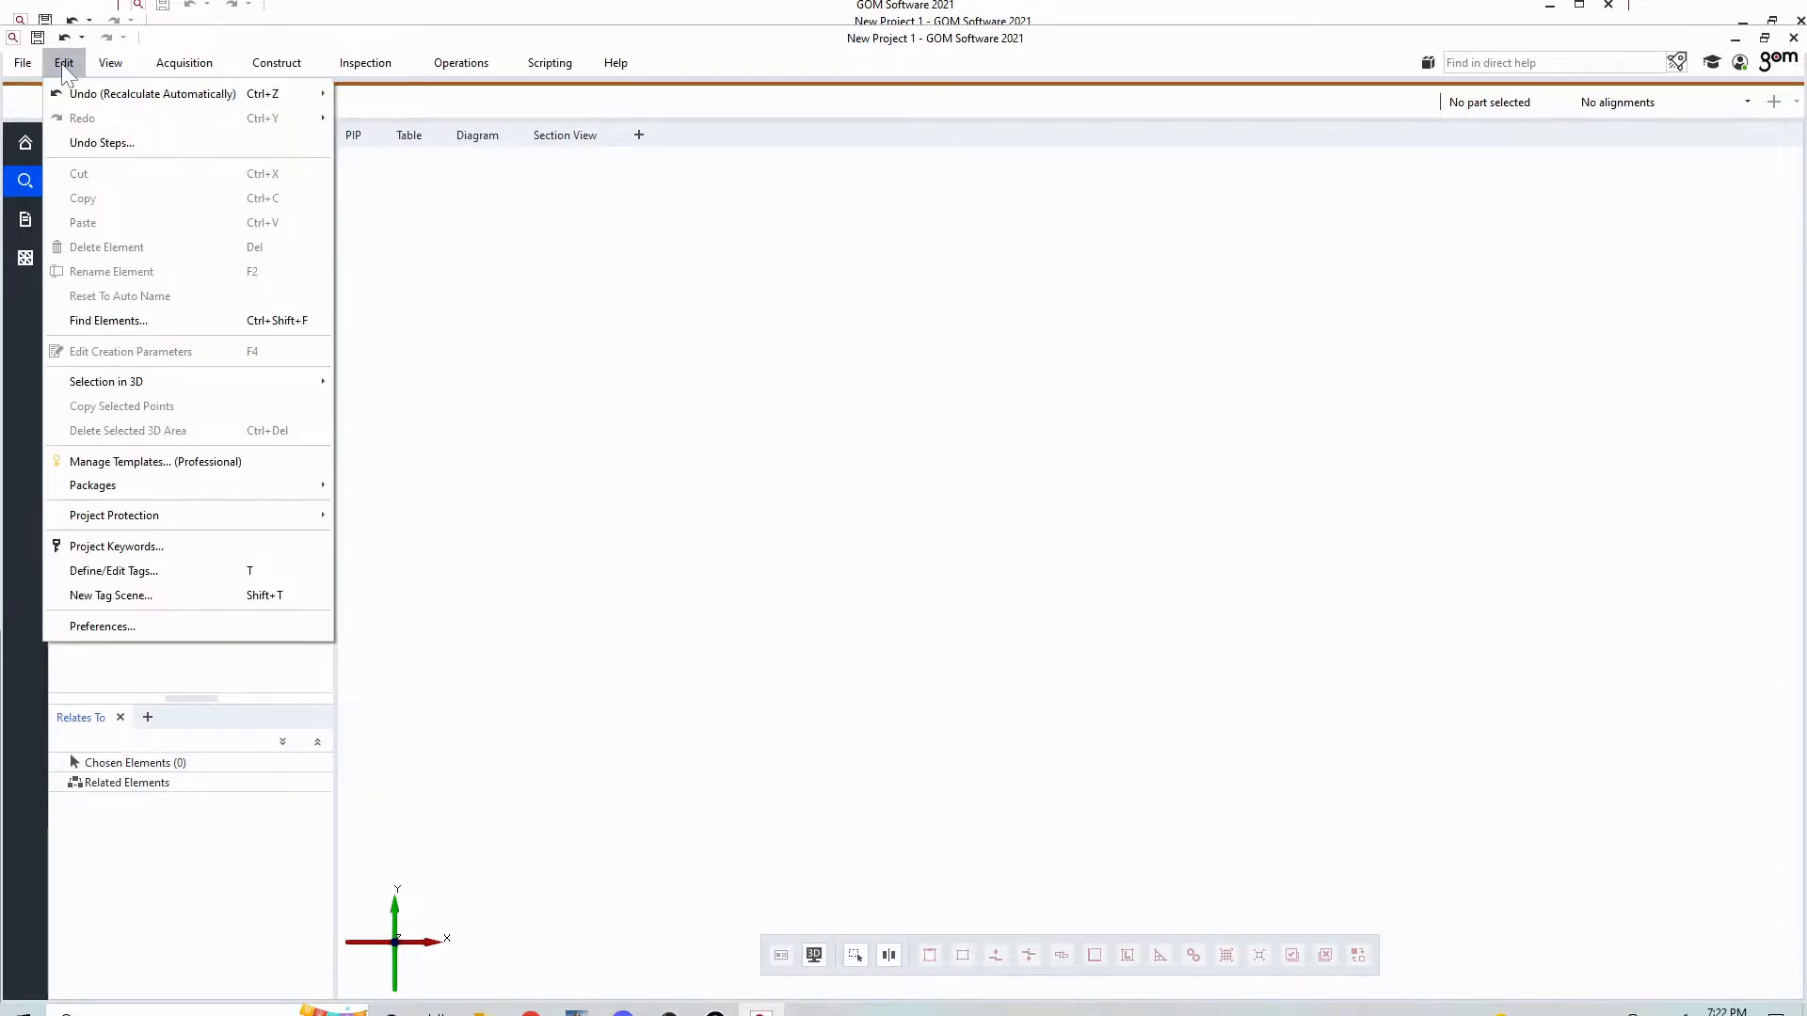
click(205, 627)
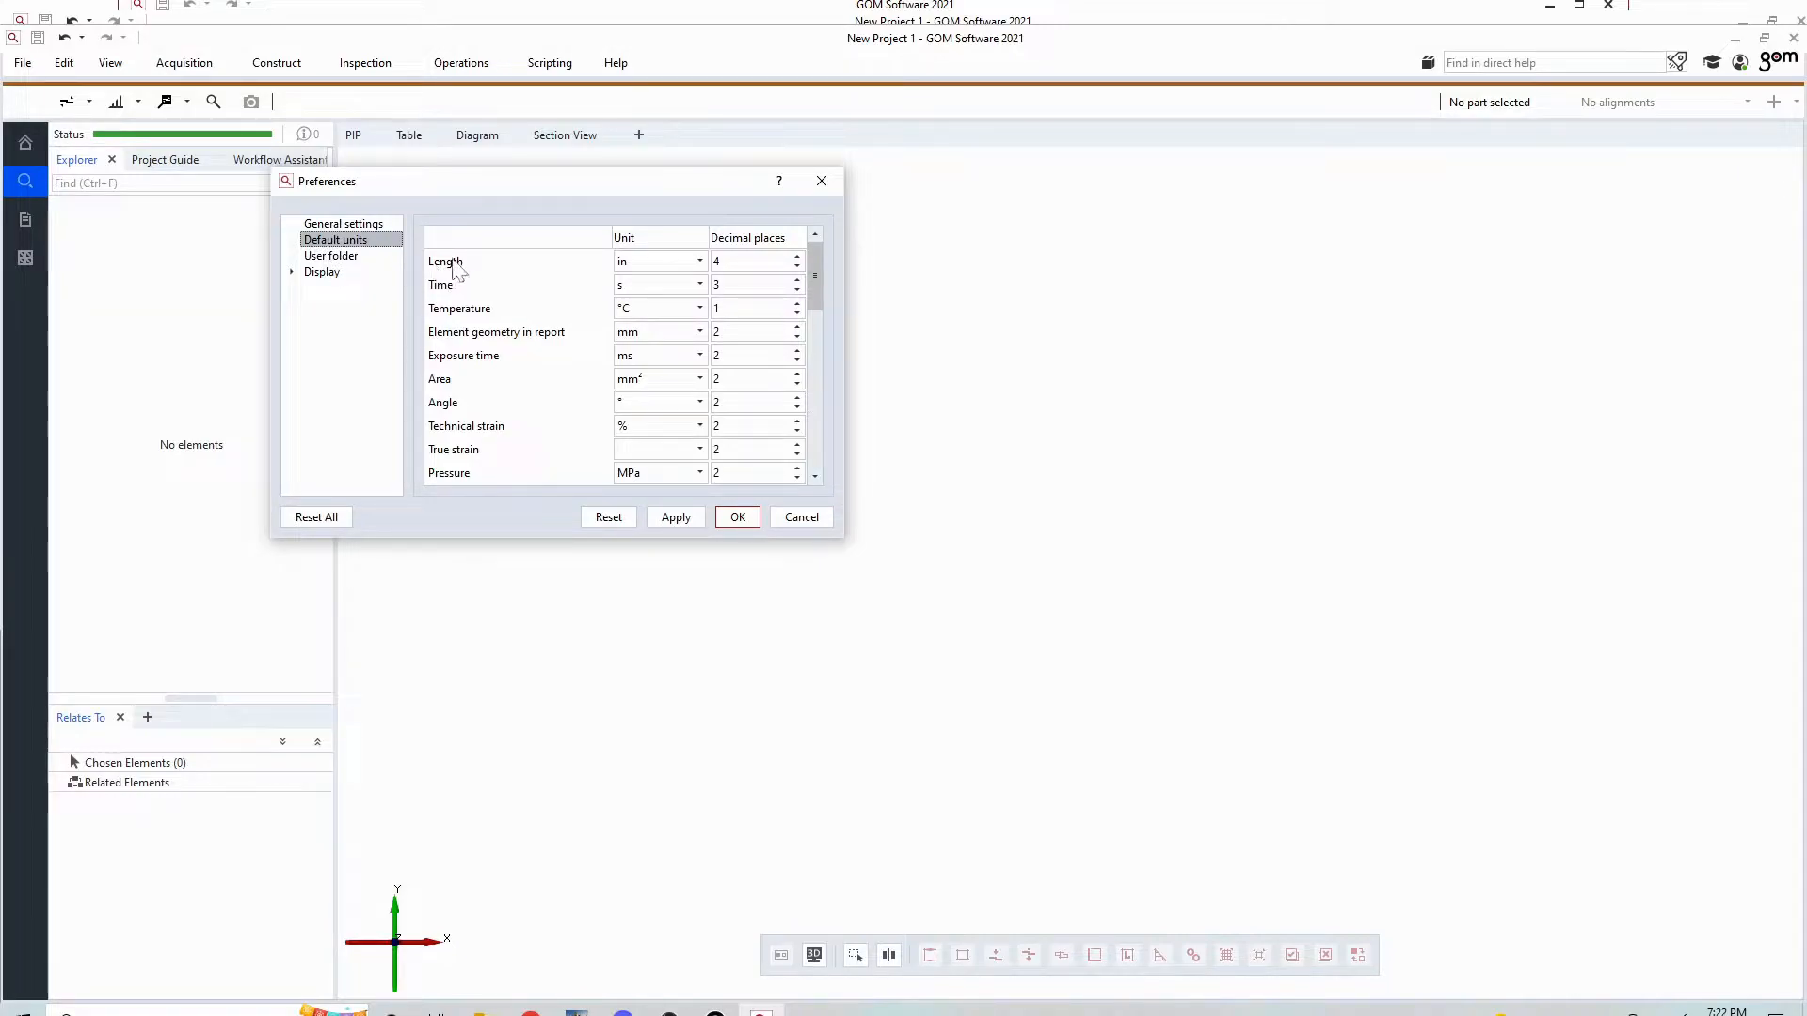
click(670, 262)
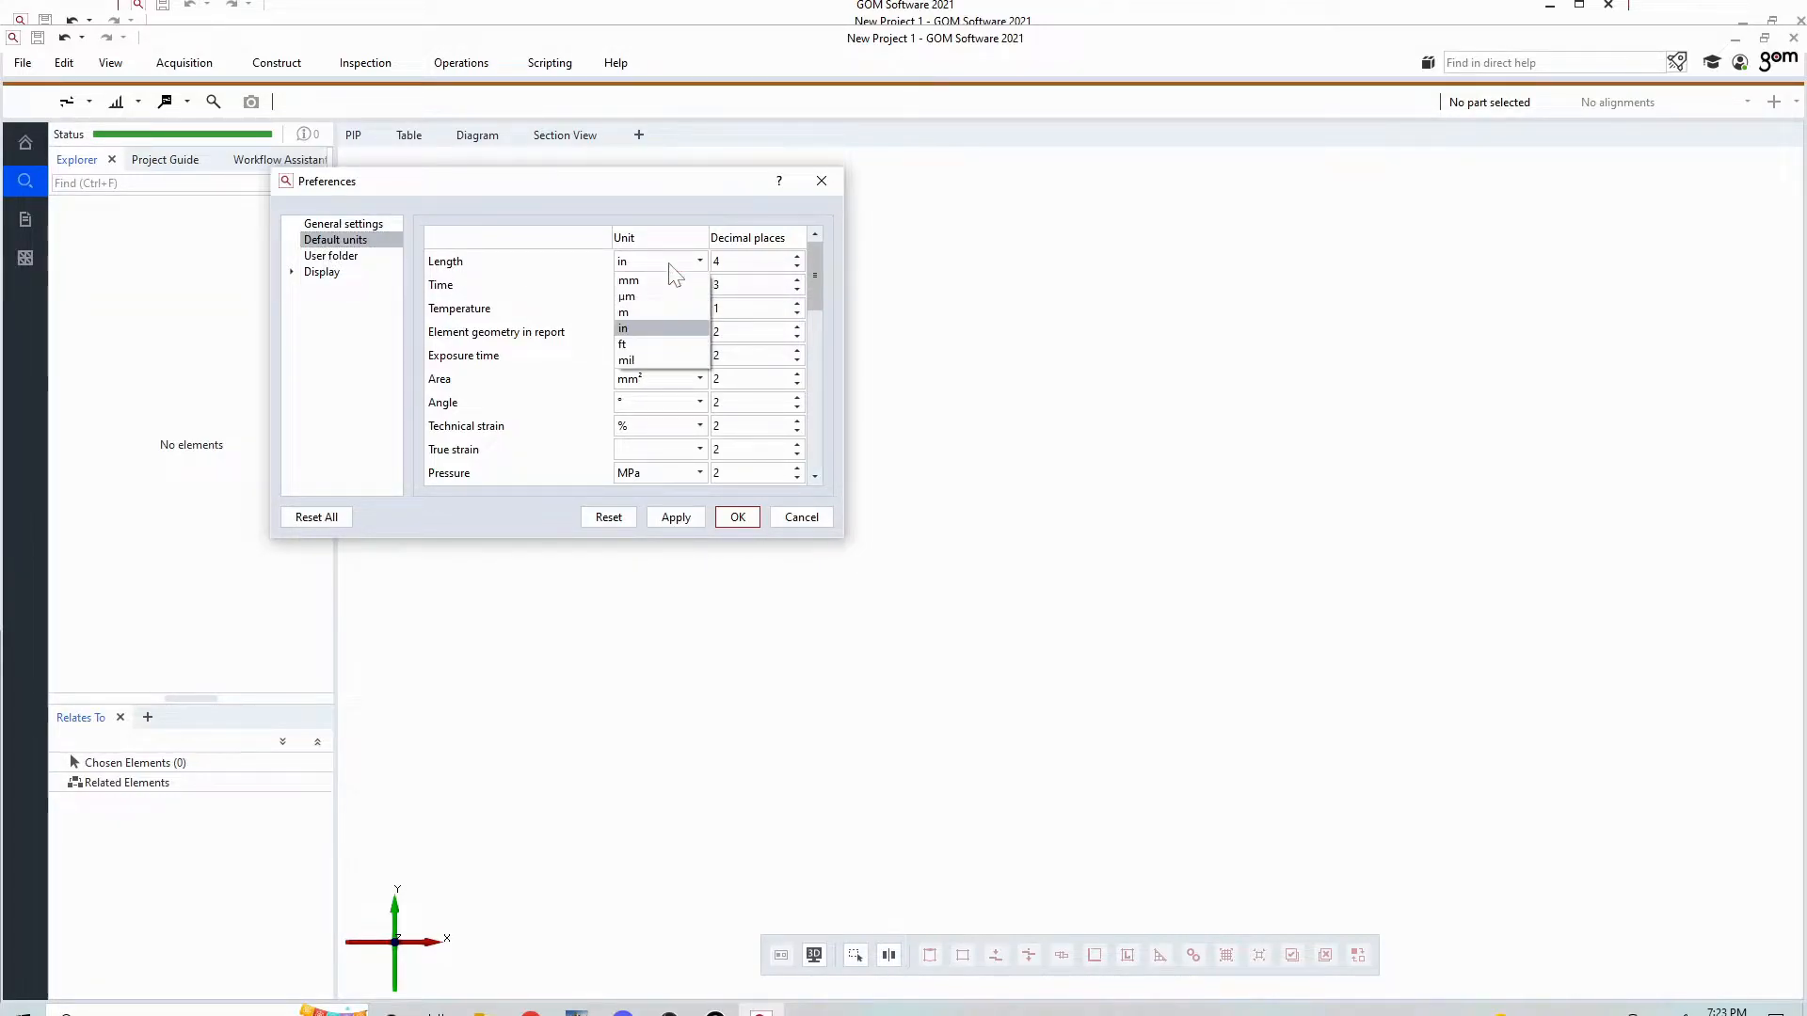
click(649, 327)
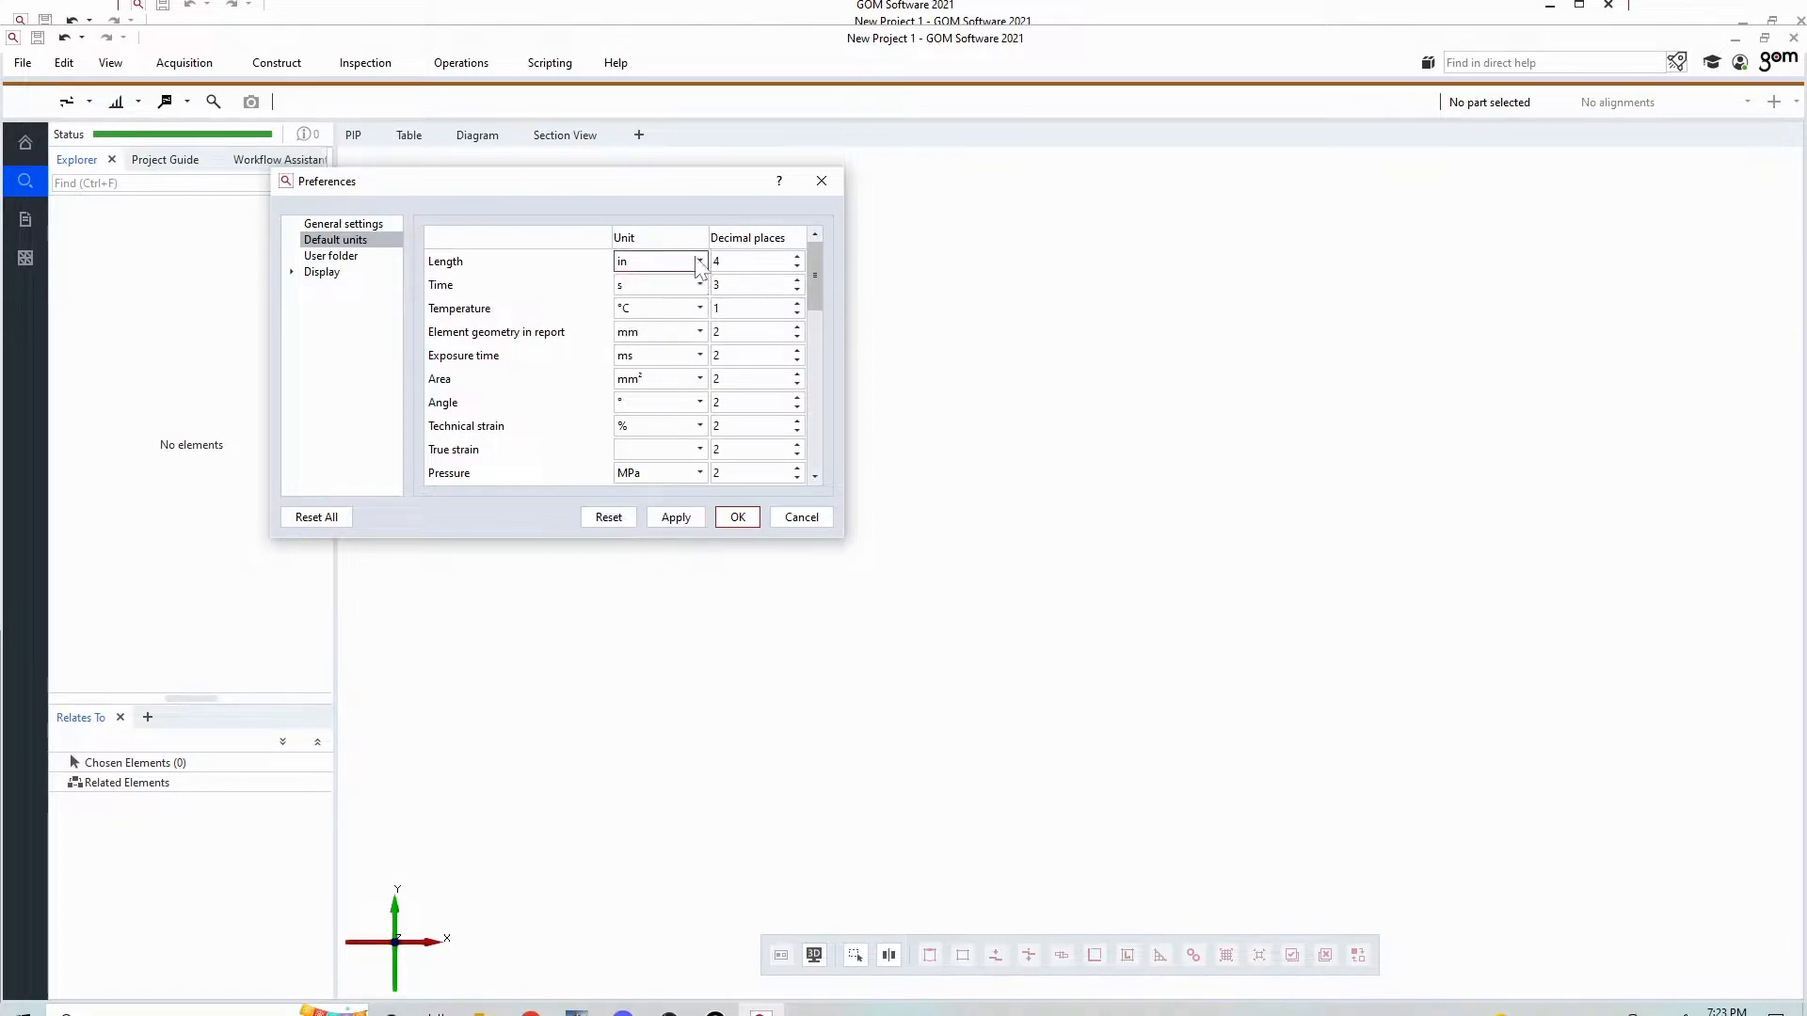
click(737, 262)
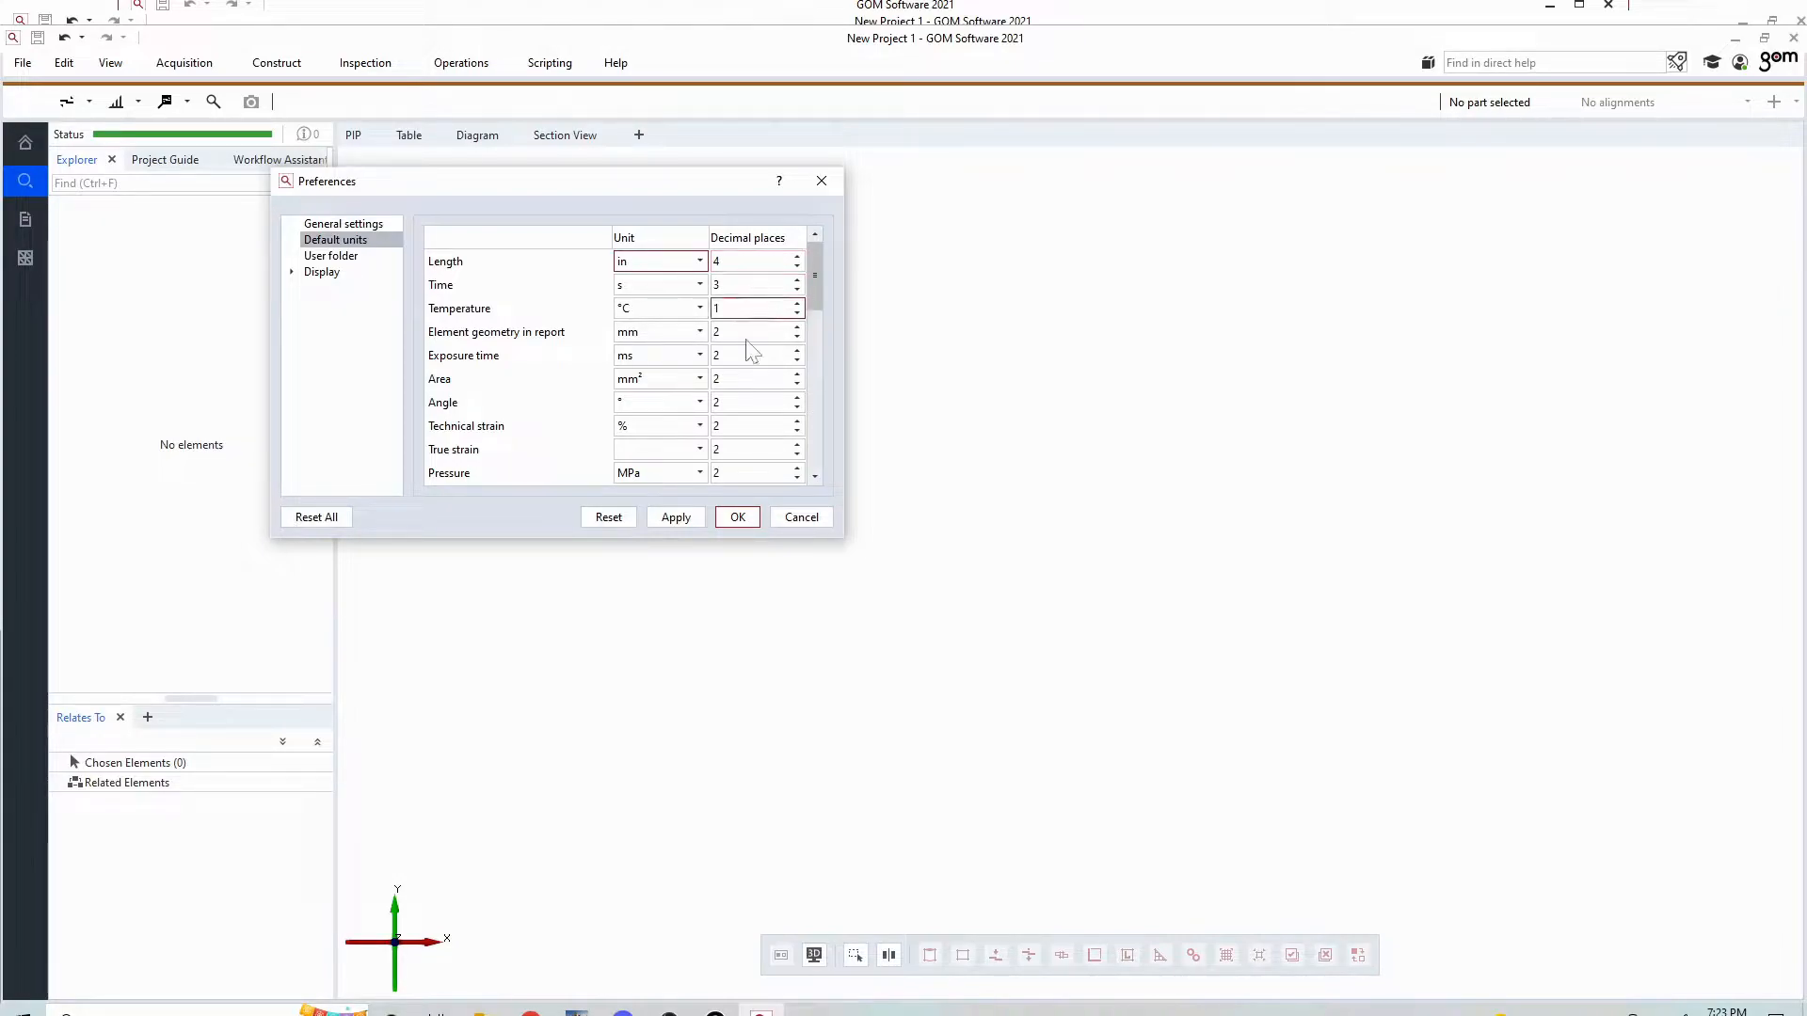
click(737, 516)
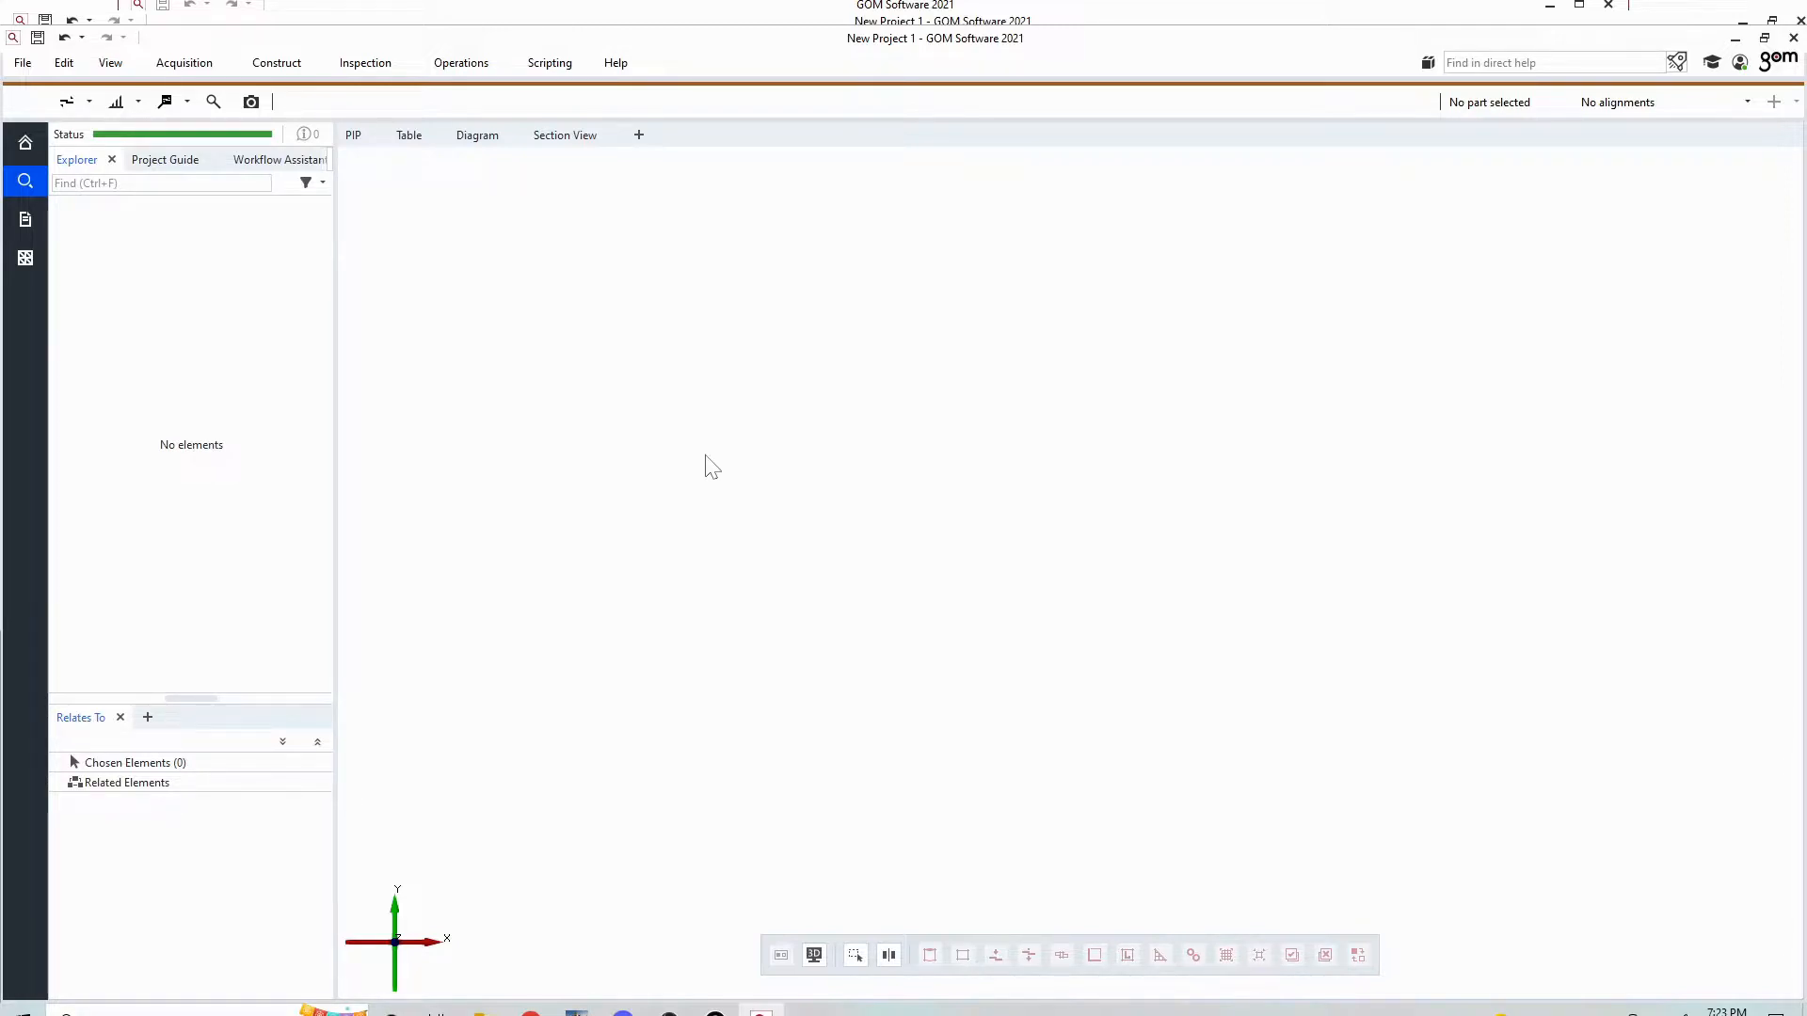
- Import CalibrationTree_Scan2_fuse_mesh.ply as a new part, using millimetres and Mesh as the target element type
click(481, 1012)
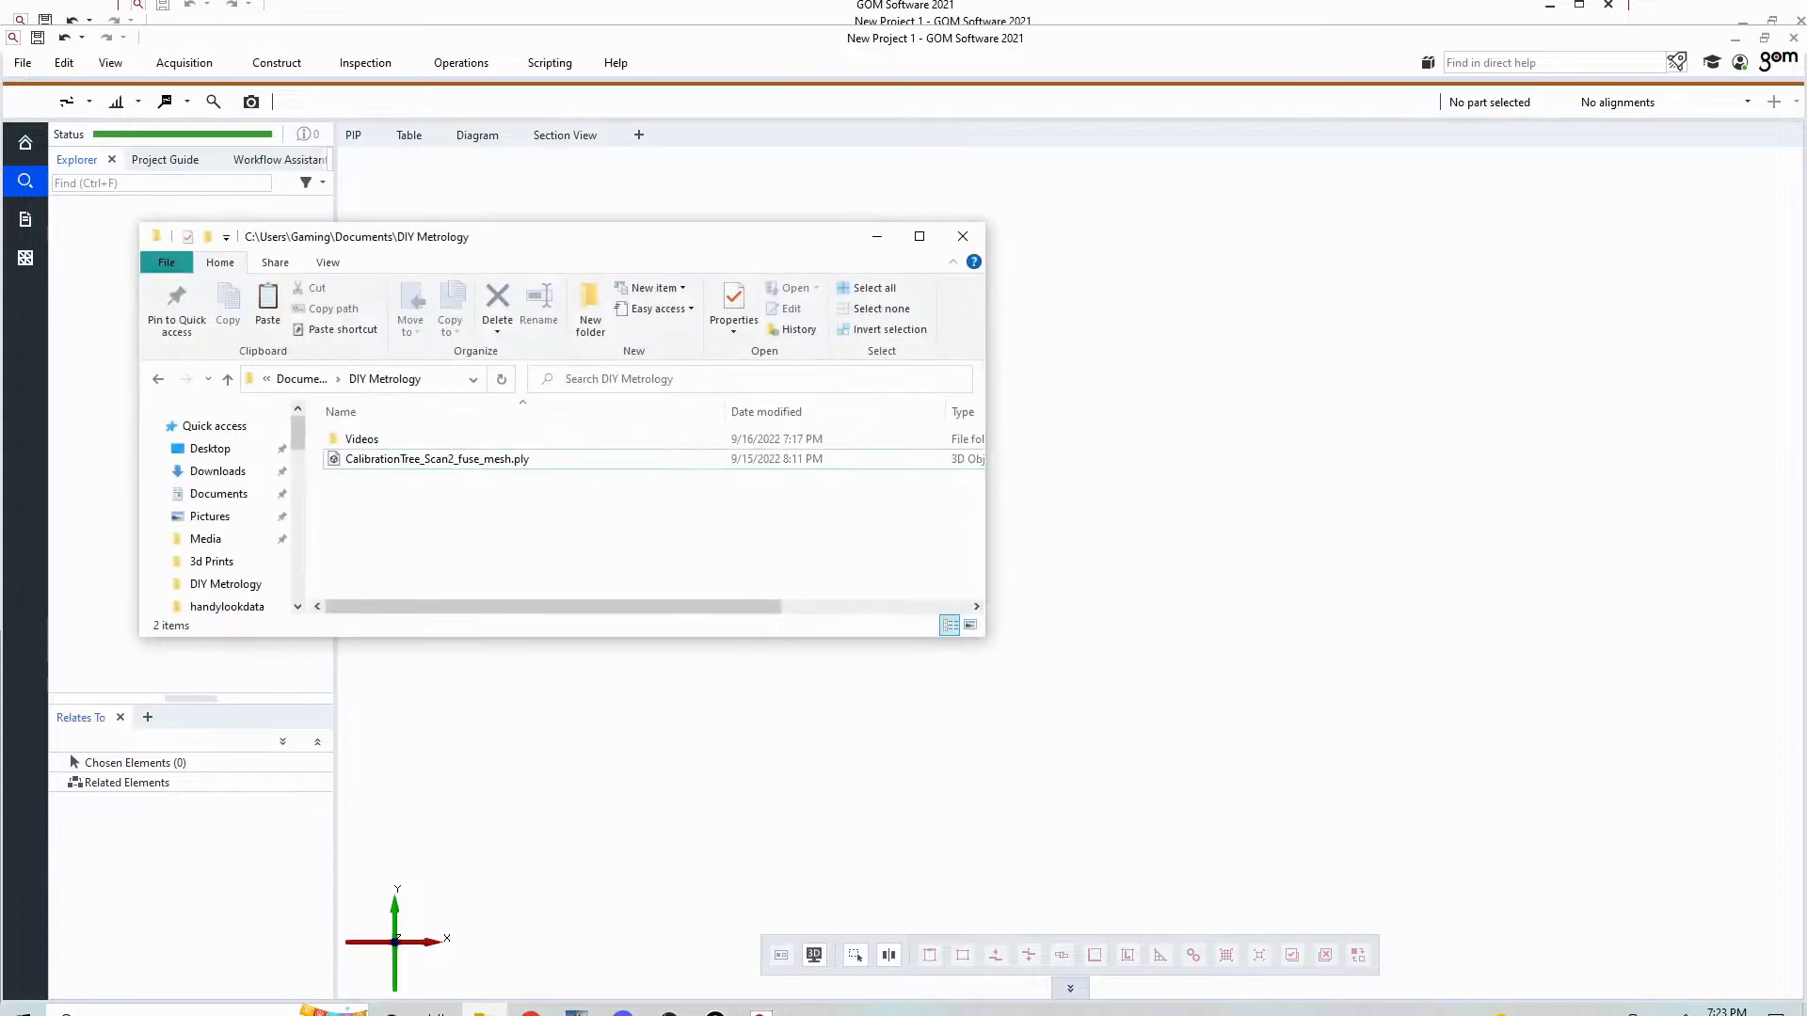
click(378, 461)
drag(497, 466, 1274, 460)
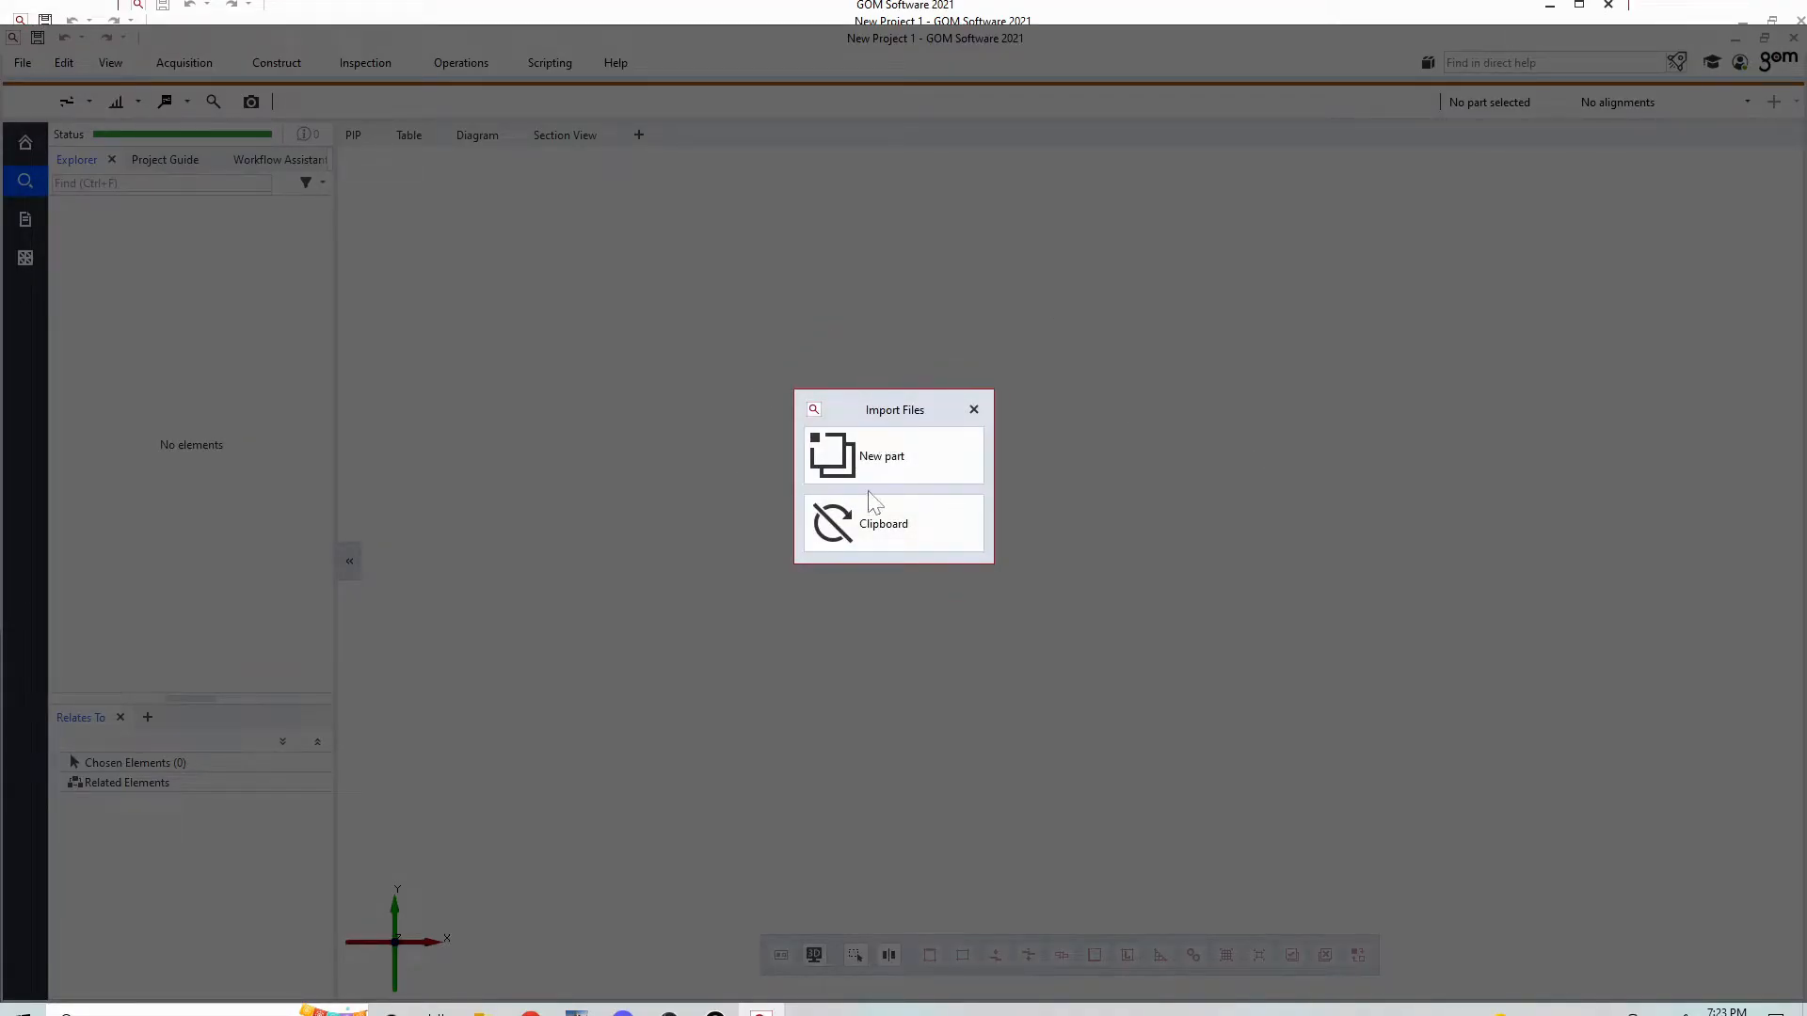
click(875, 462)
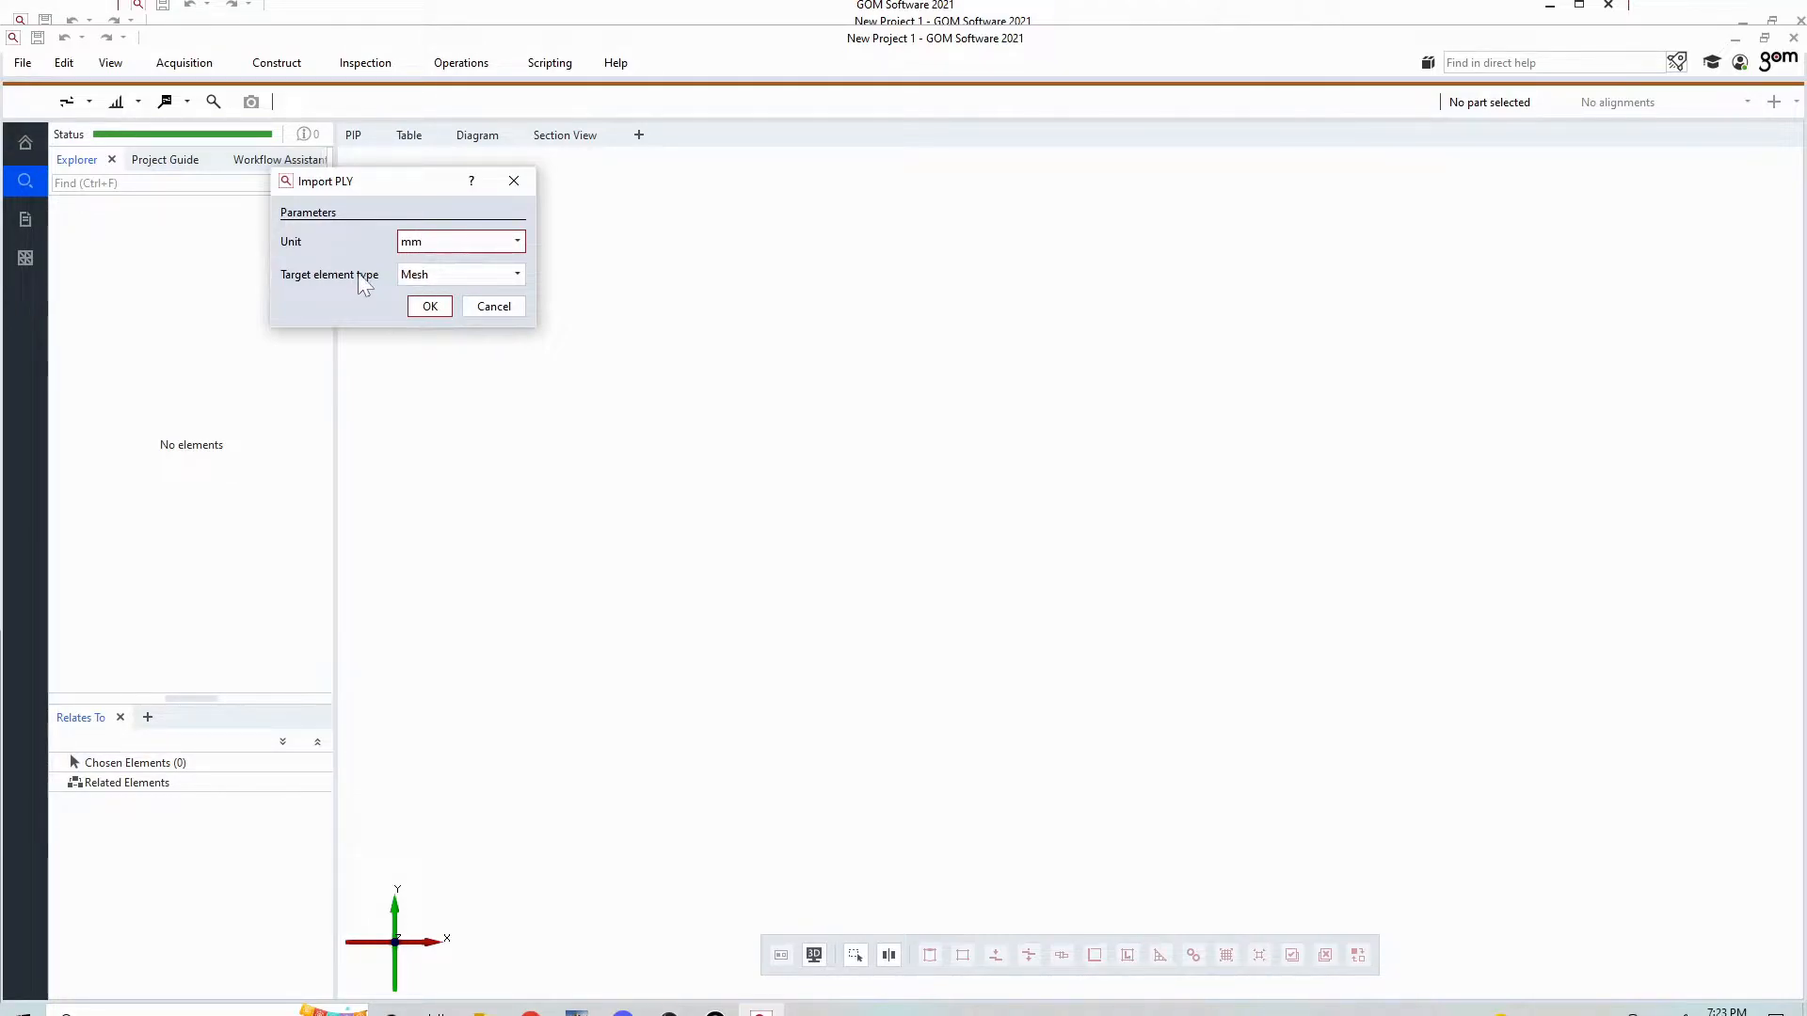
click(448, 279)
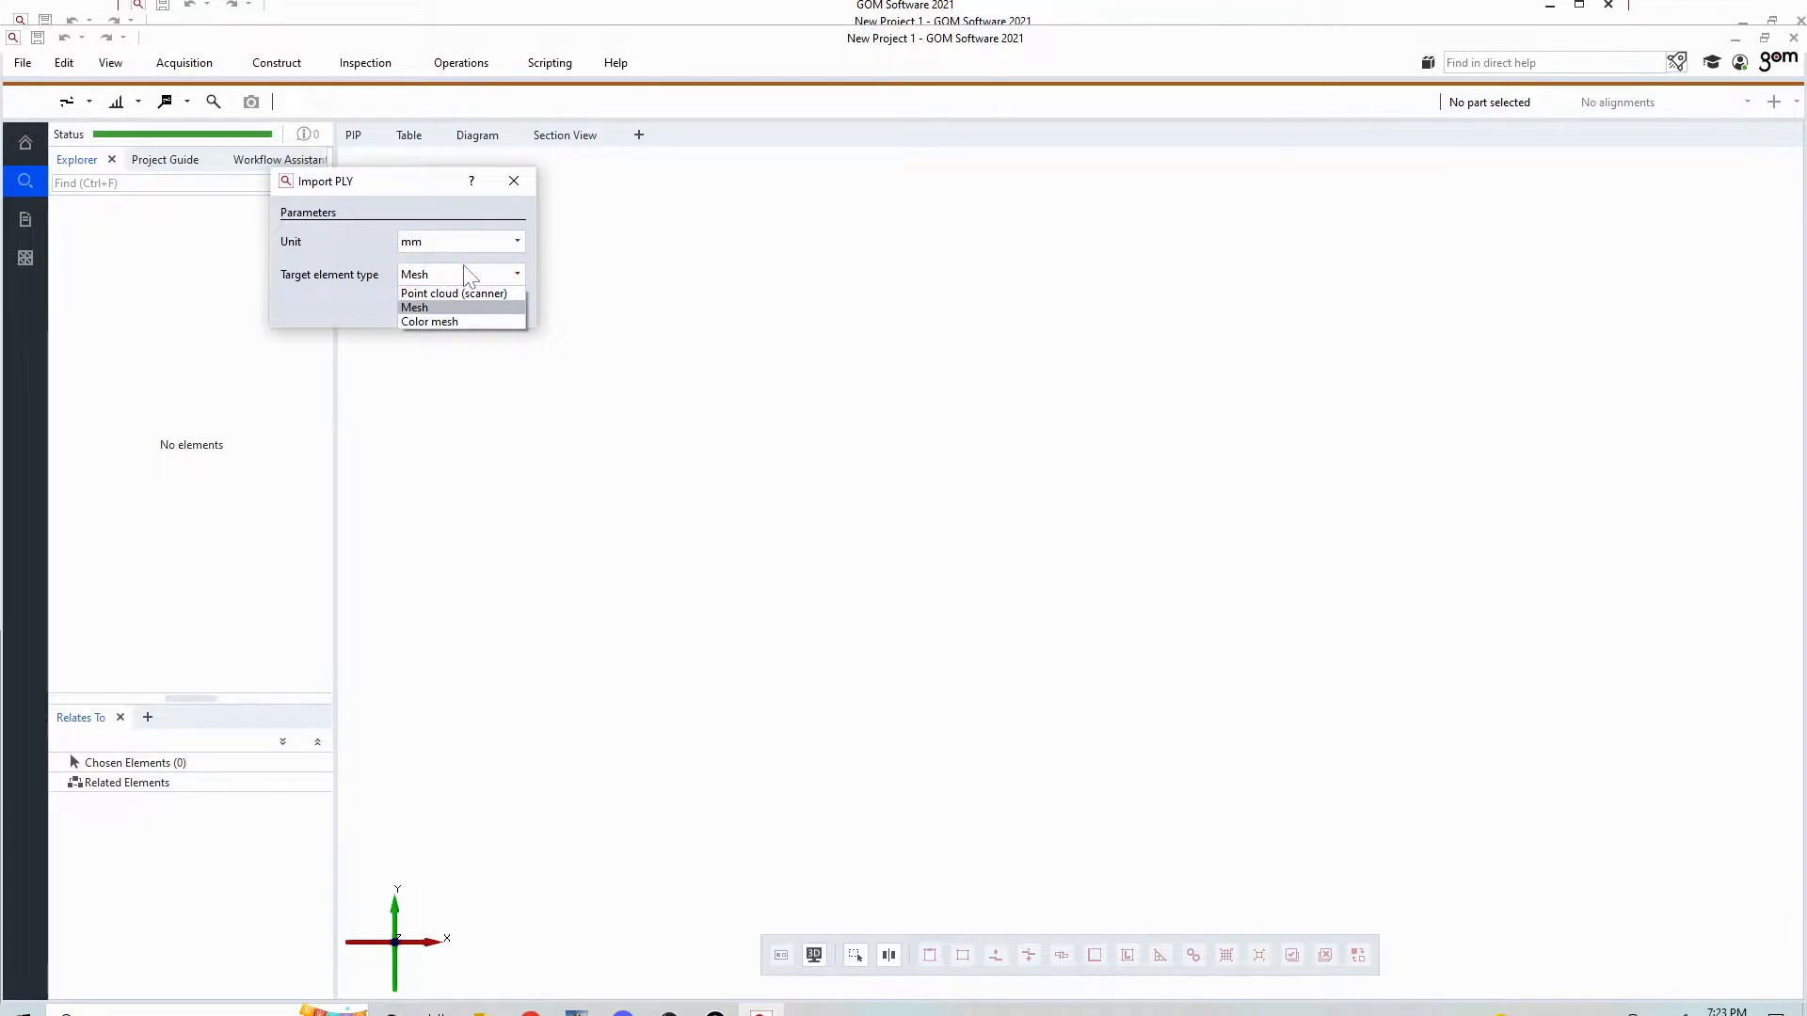
click(413, 310)
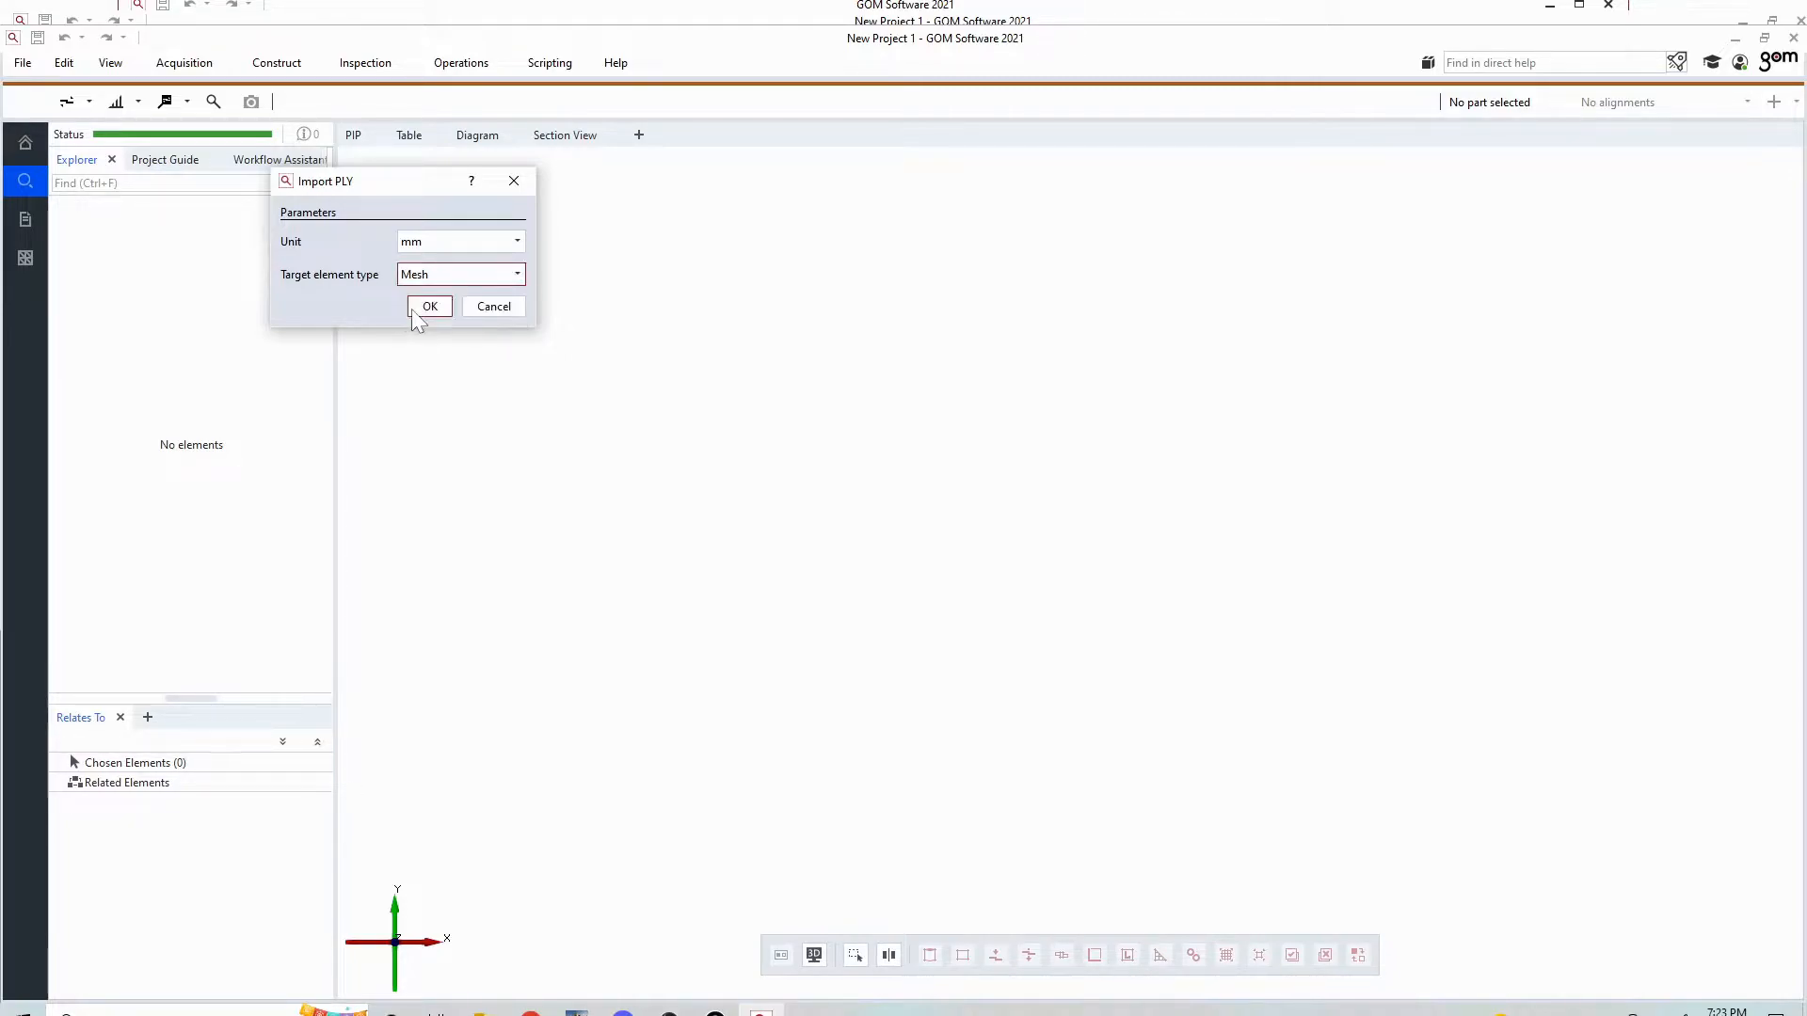
click(430, 309)
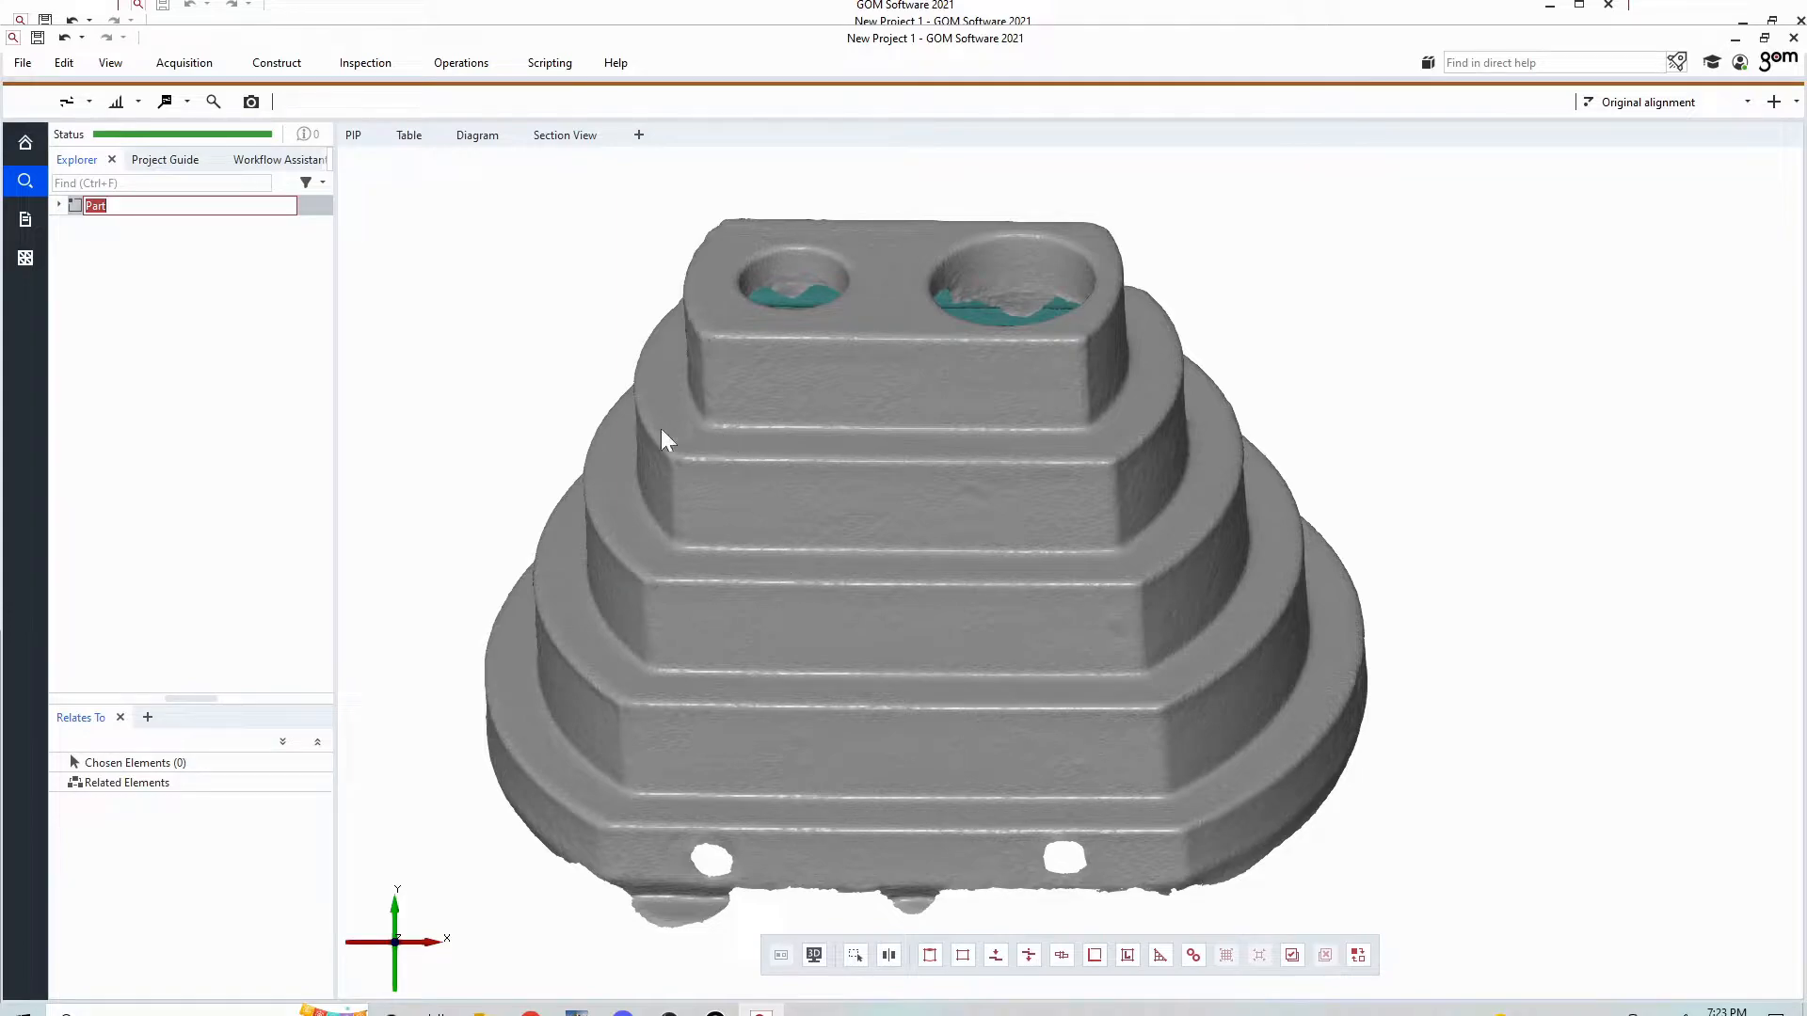
- Examine the imported mesh from outside and inside, and its position relative to the origin of the coordinate system
scroll(843, 426, down, 4)
drag(737, 485, 1089, 624)
right_drag(786, 585, 1344, 526)
drag(1193, 470, 905, 520)
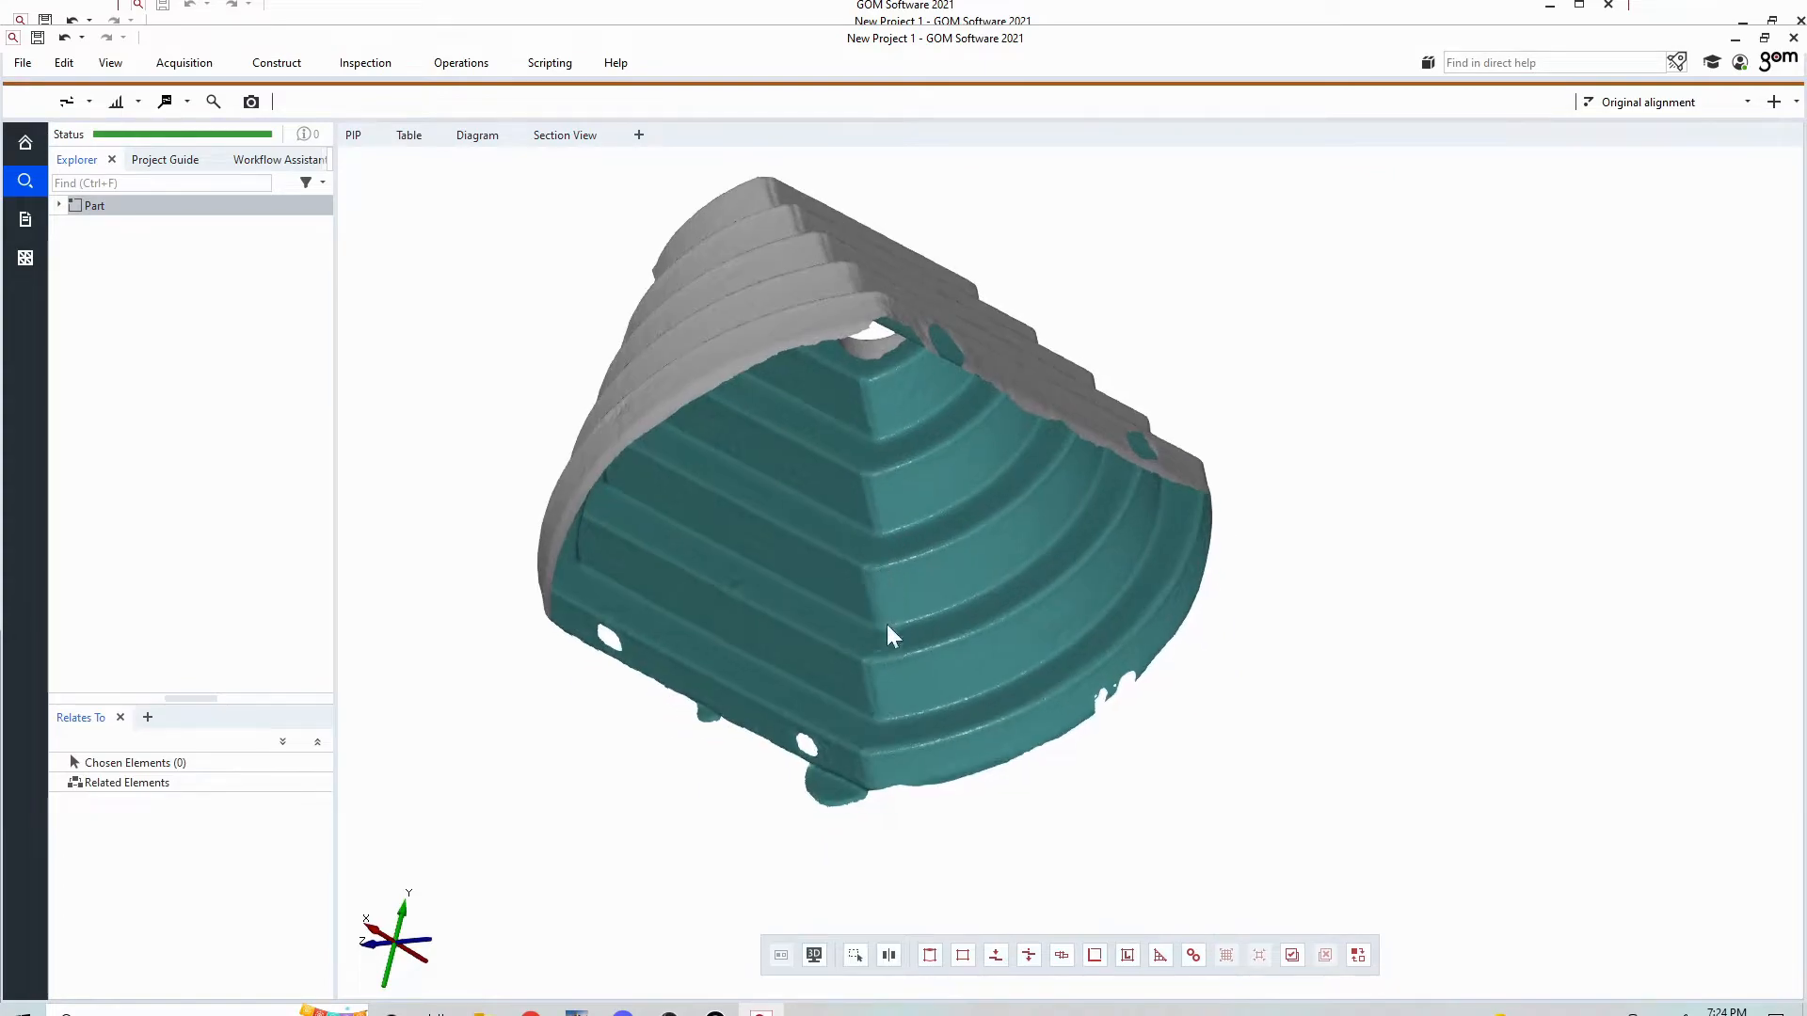
drag(927, 585, 839, 576)
scroll(839, 577, down, 5)
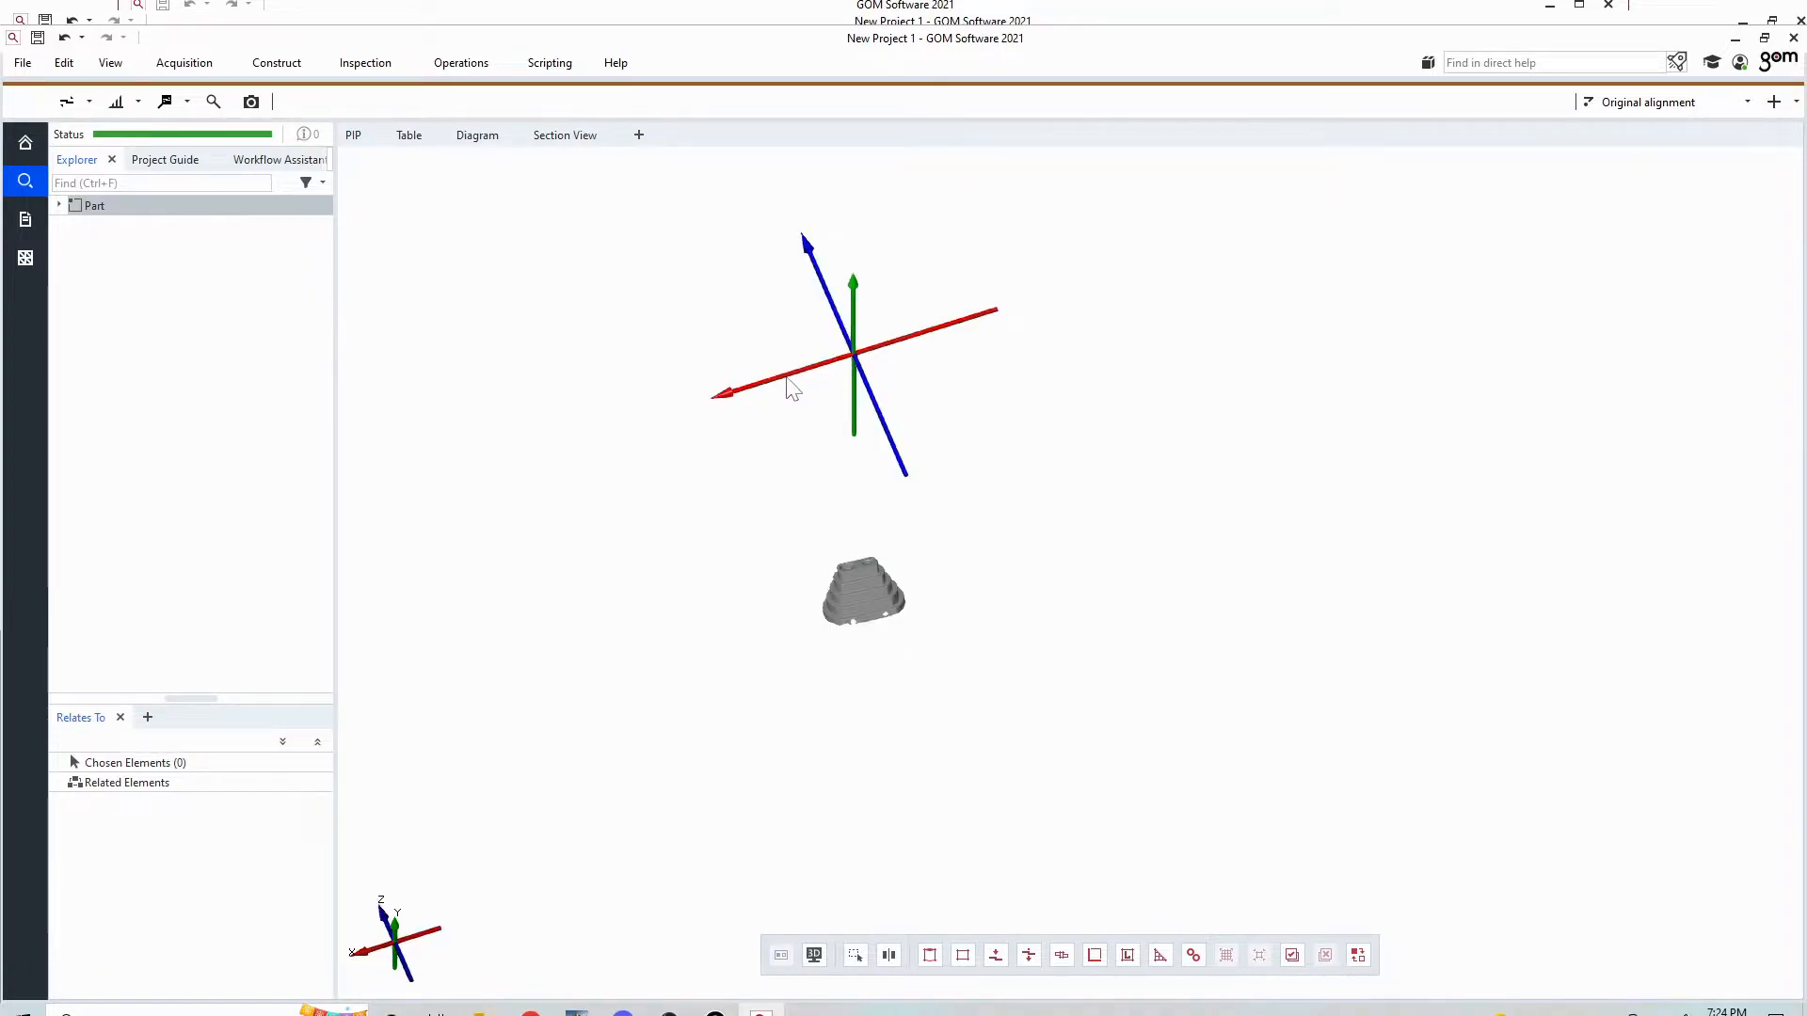
drag(821, 354, 849, 393)
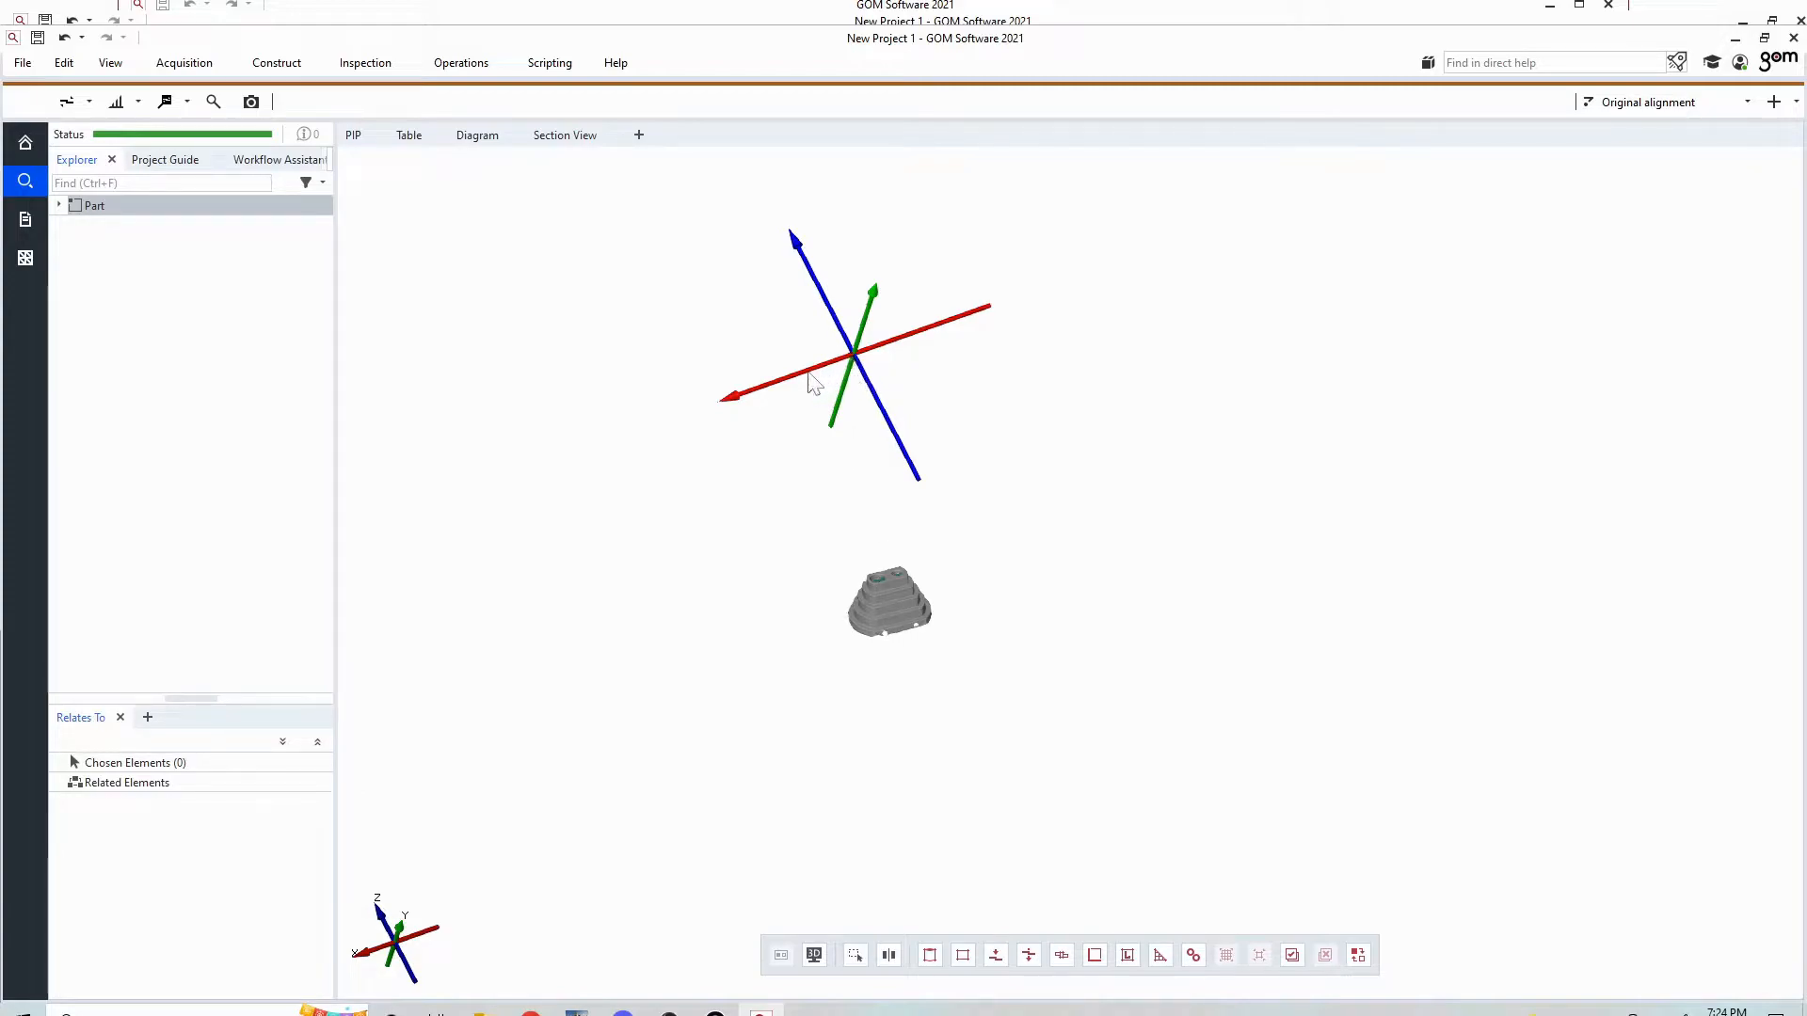
mouse_move(858, 628)
mouse_down()
mouse_move(863, 702)
mouse_move(875, 629)
mouse_up()
scroll(892, 566, up, 2)
scroll(892, 567, up, 2)
scroll(892, 567, down, 1)
right_drag(866, 528, 886, 570)
drag(934, 629, 881, 663)
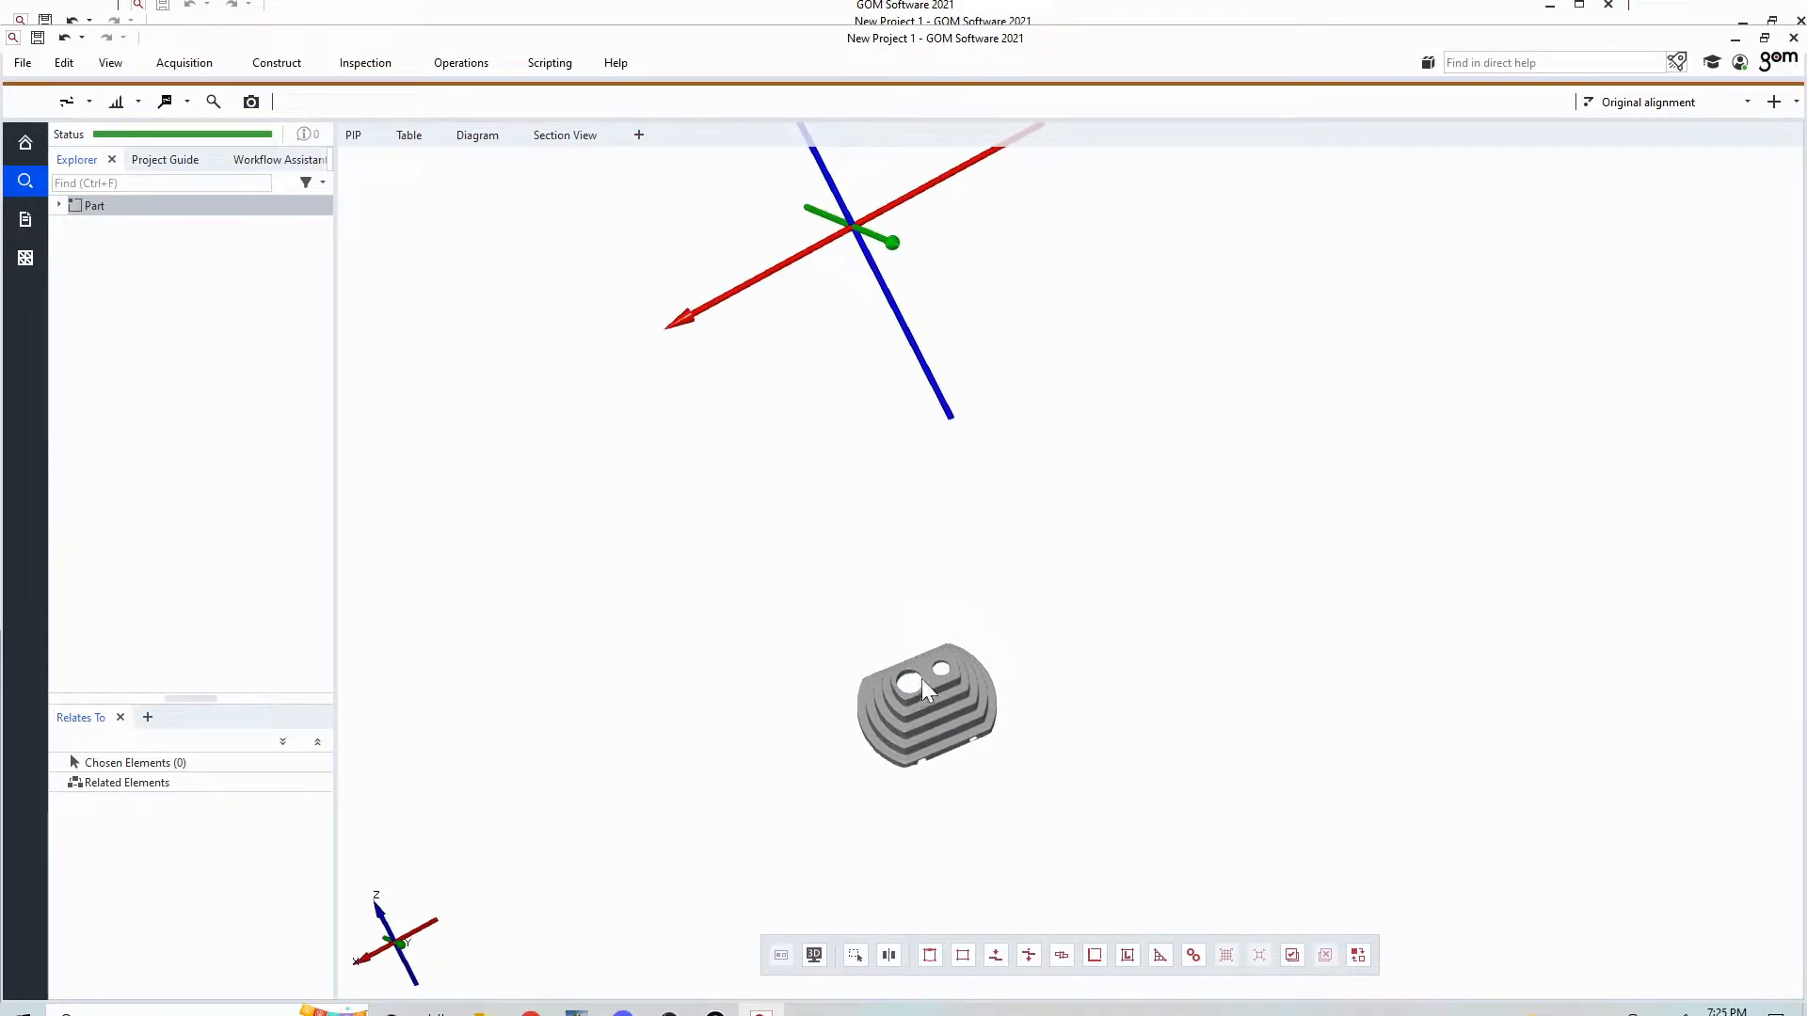
drag(883, 343, 917, 565)
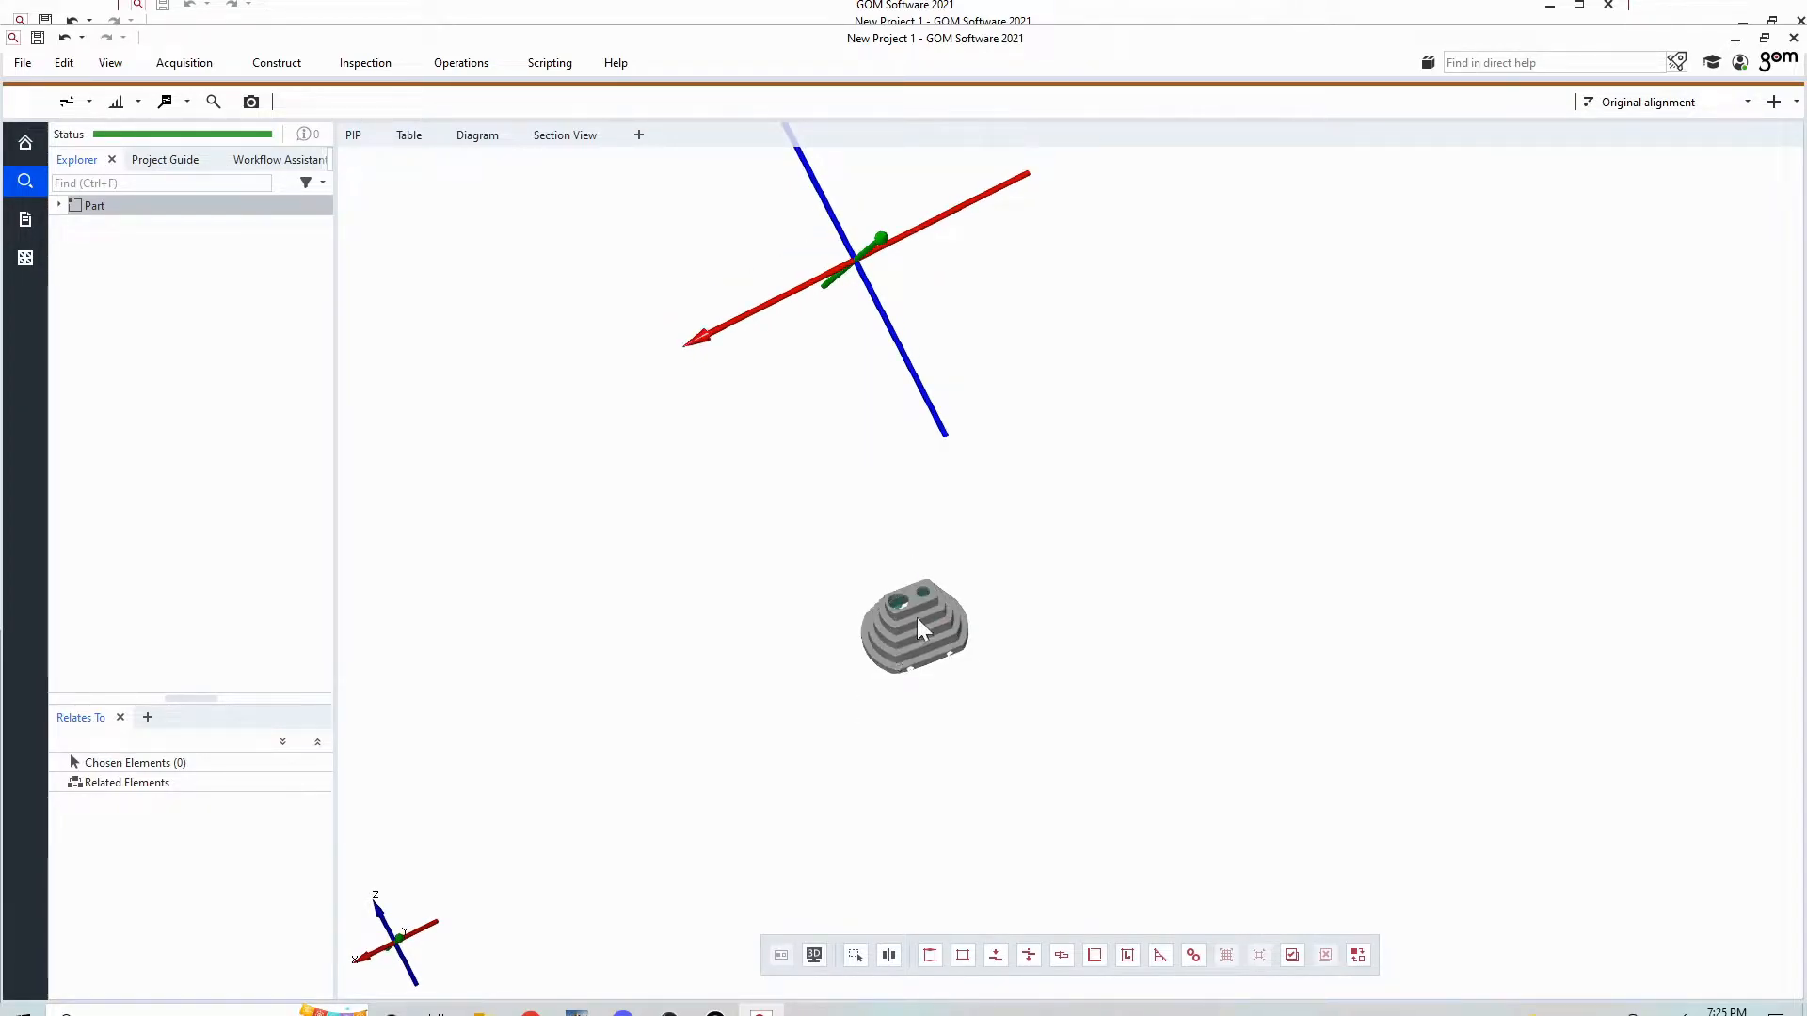
scroll(907, 608, up, 5)
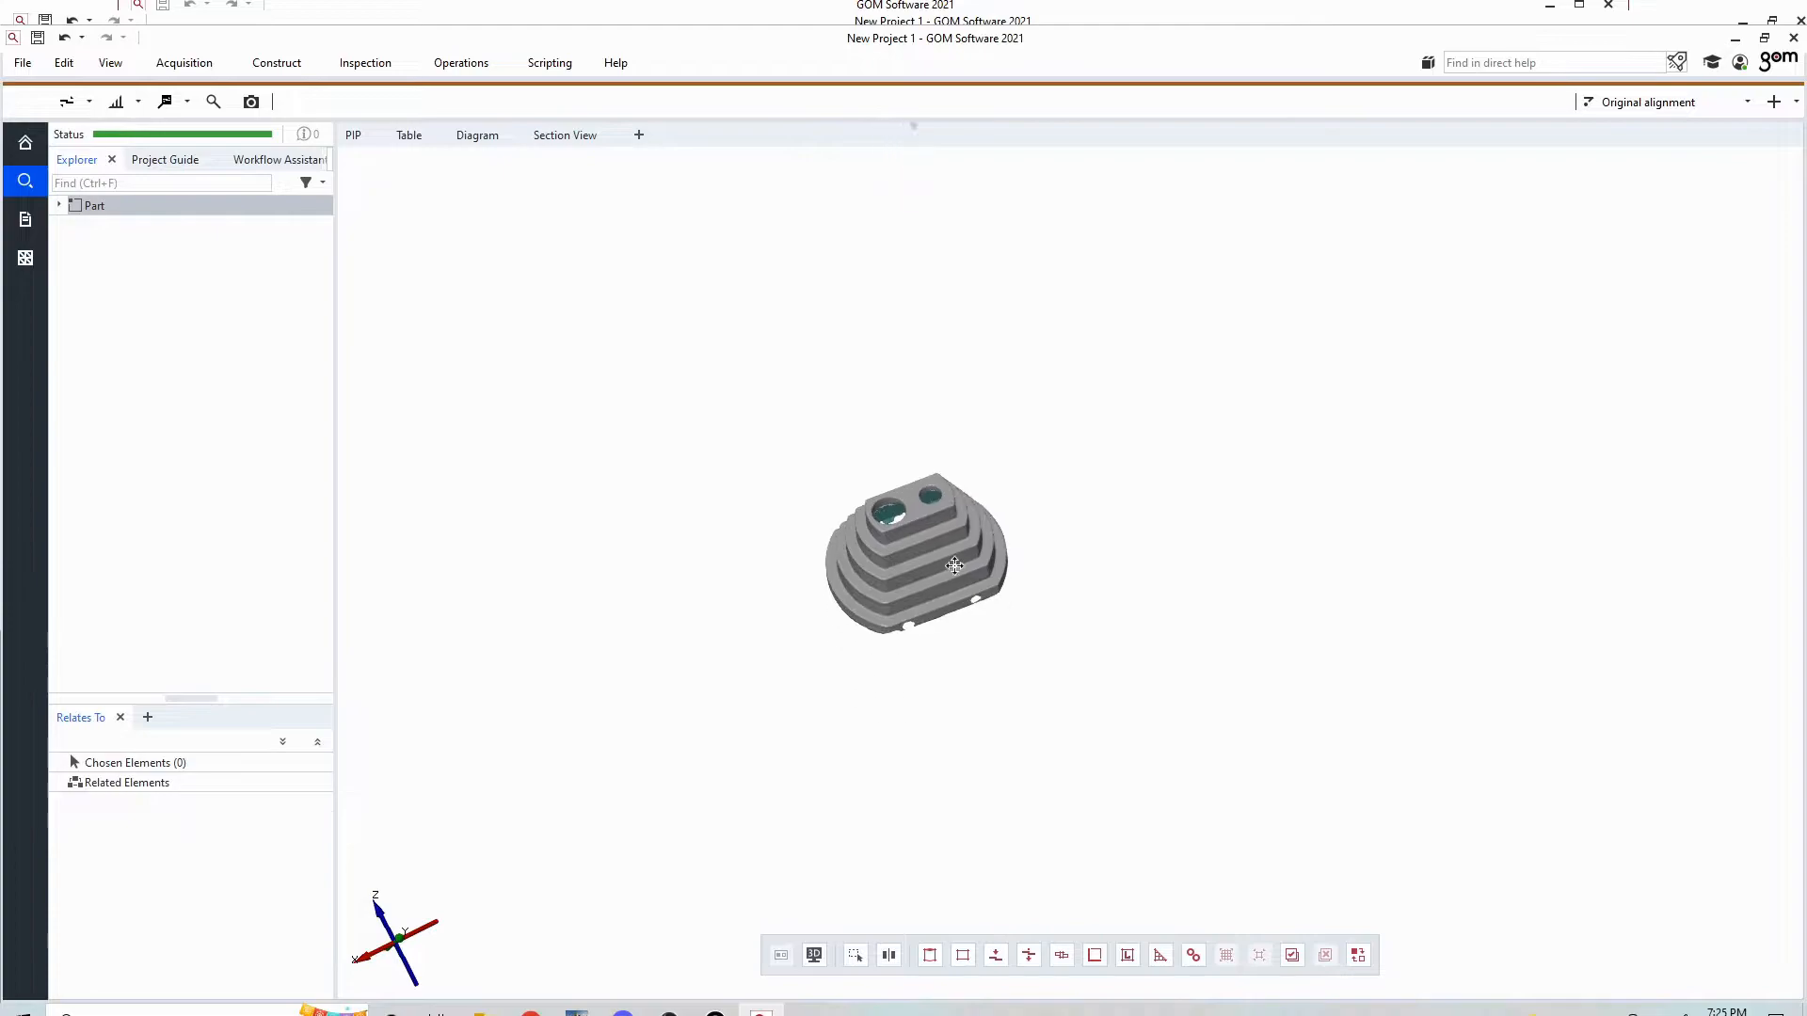
scroll(922, 616, up, 3)
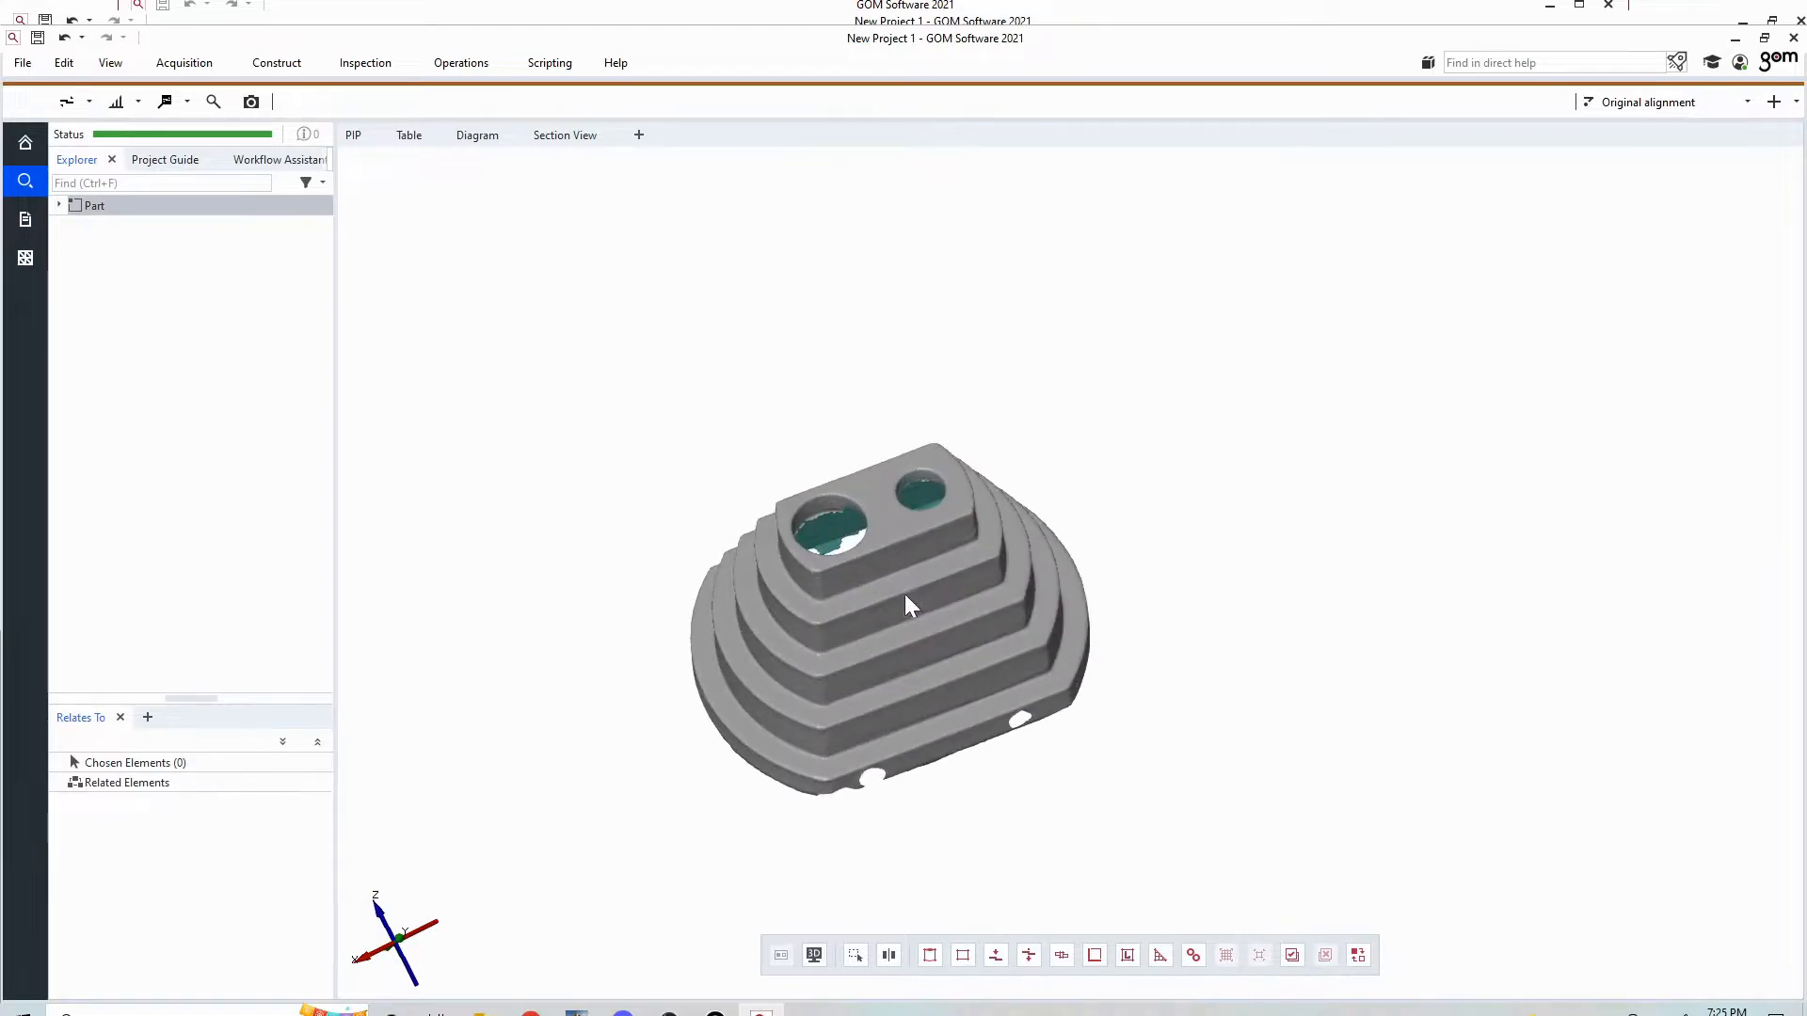
scroll(906, 597, down, 5)
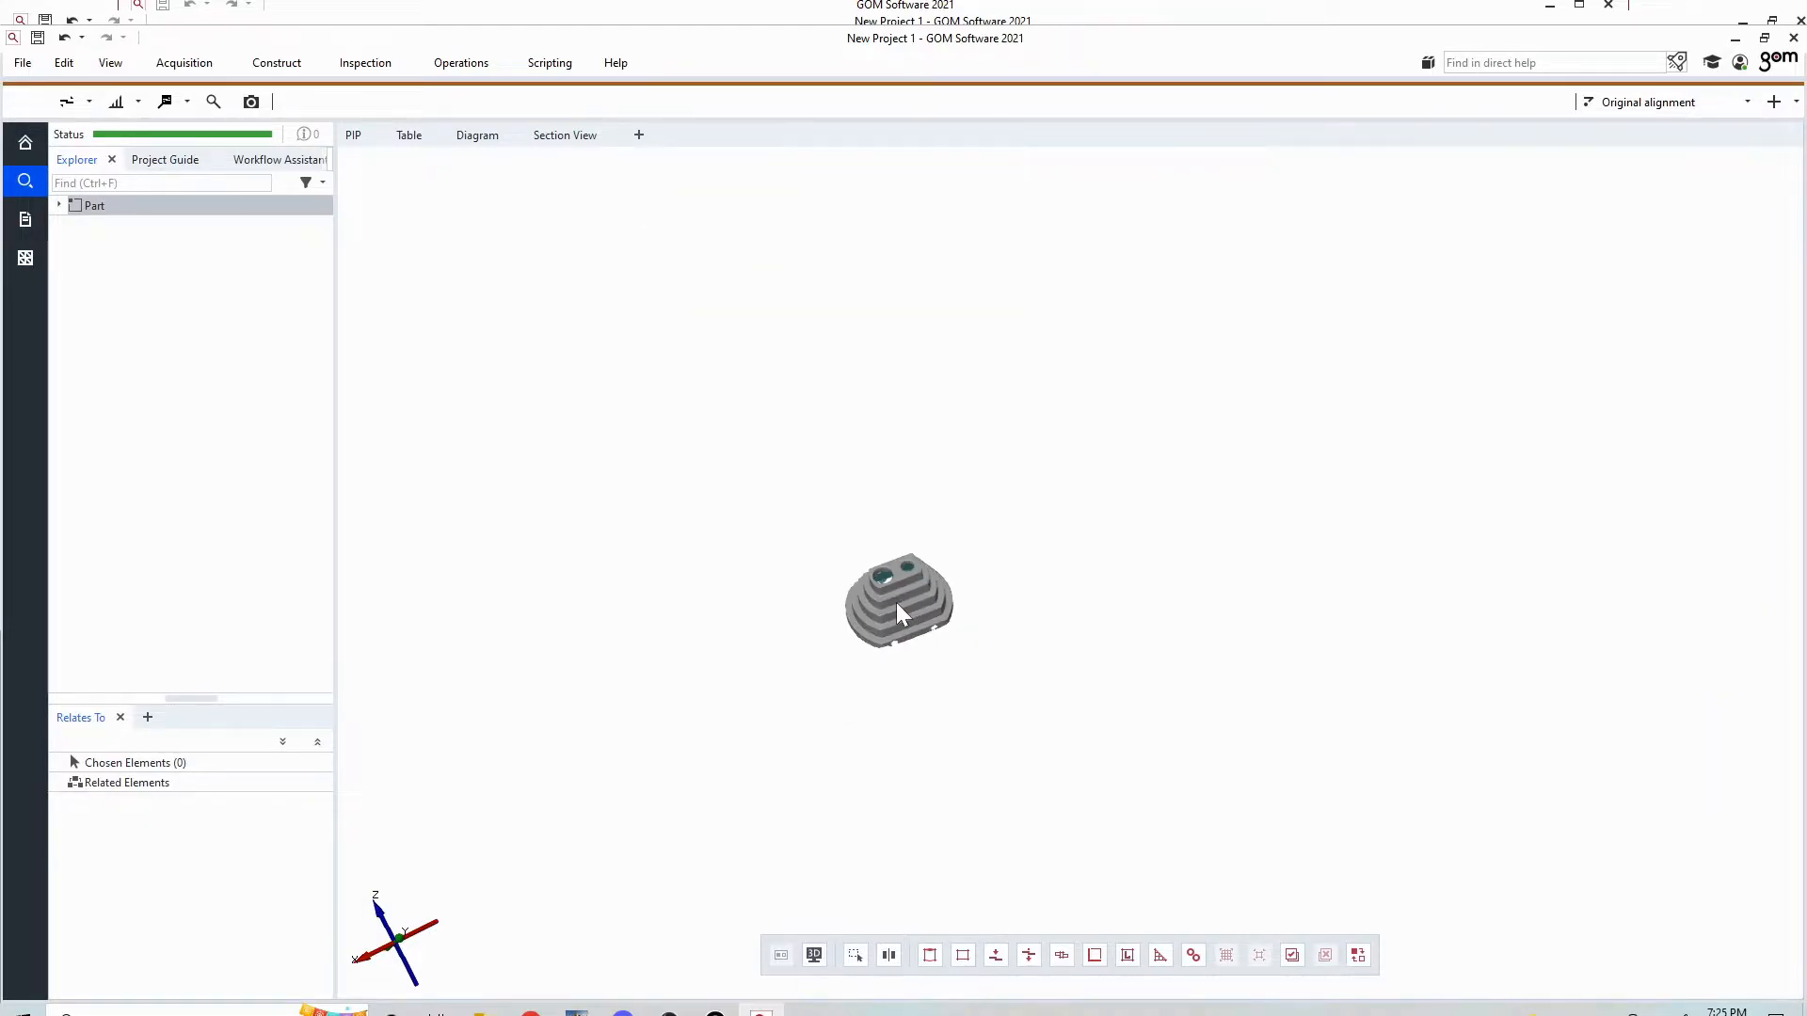
scroll(890, 595, up, 5)
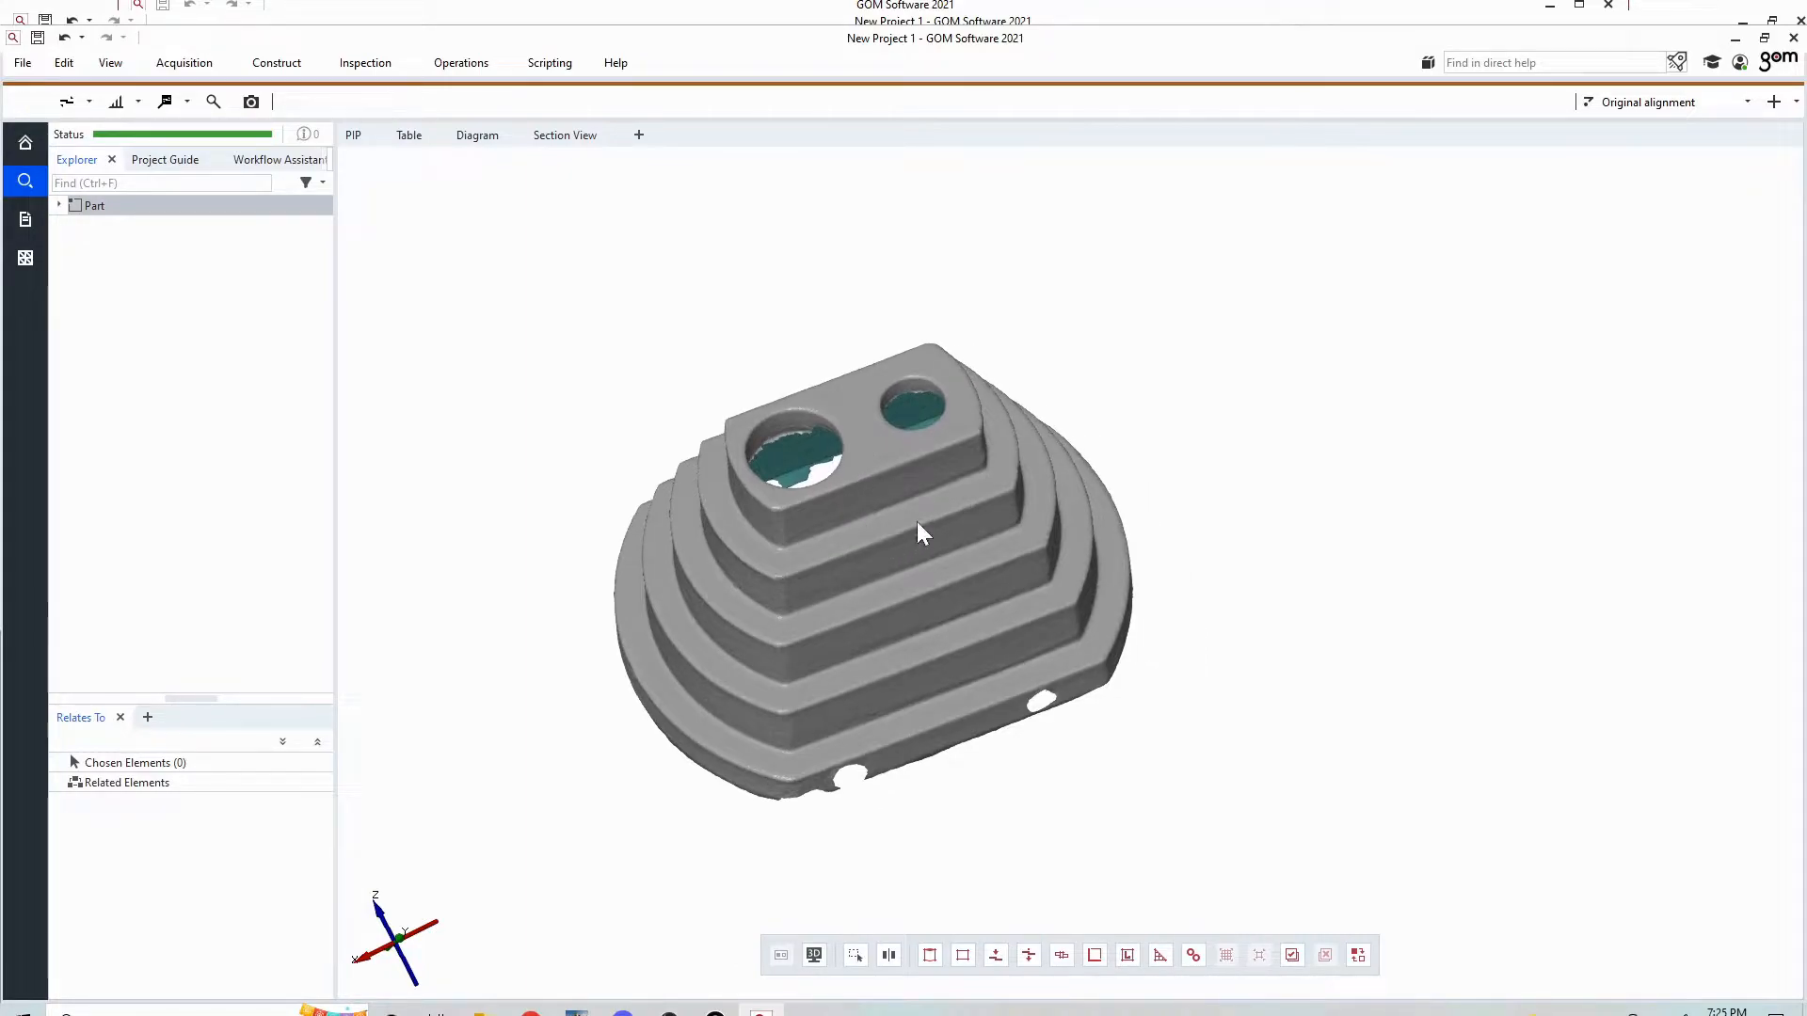
mouse_move(884, 428)
mouse_down()
mouse_move(863, 375)
mouse_move(879, 343)
mouse_move(871, 505)
mouse_move(916, 452)
mouse_move(888, 443)
mouse_move(919, 554)
mouse_move(884, 424)
mouse_up()
click(296, 60)
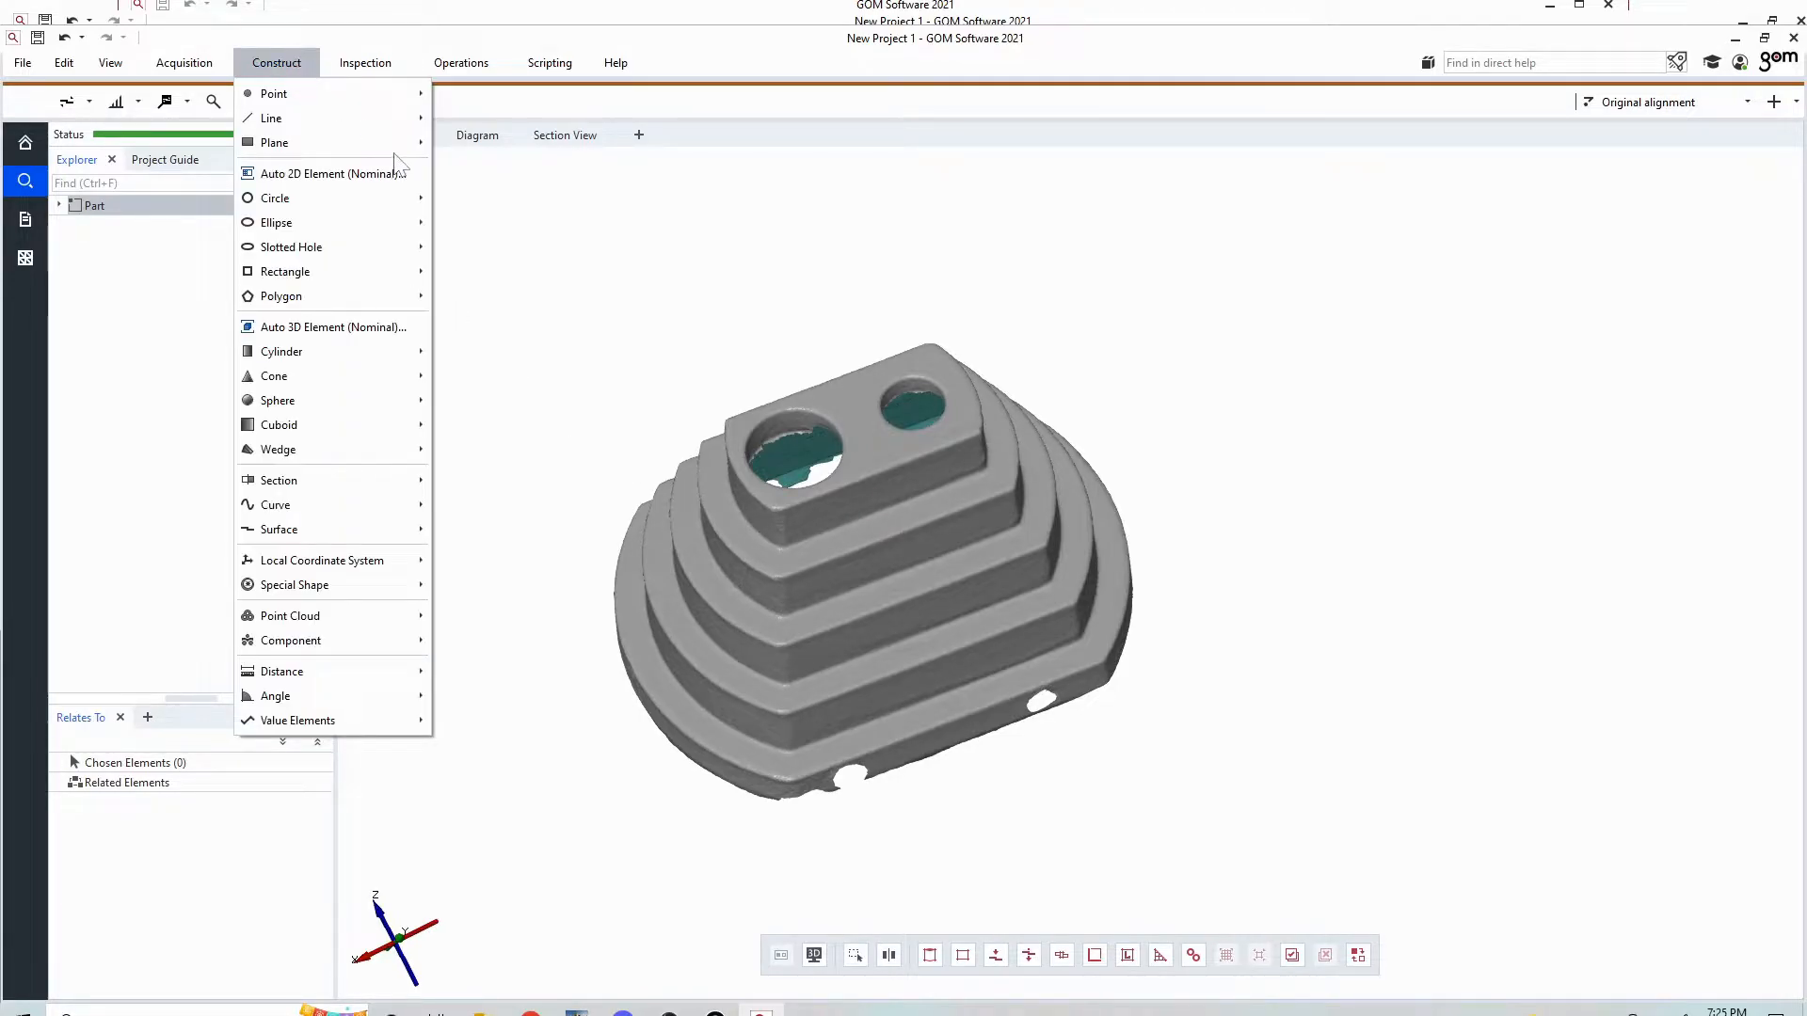
mouse_move(356, 560)
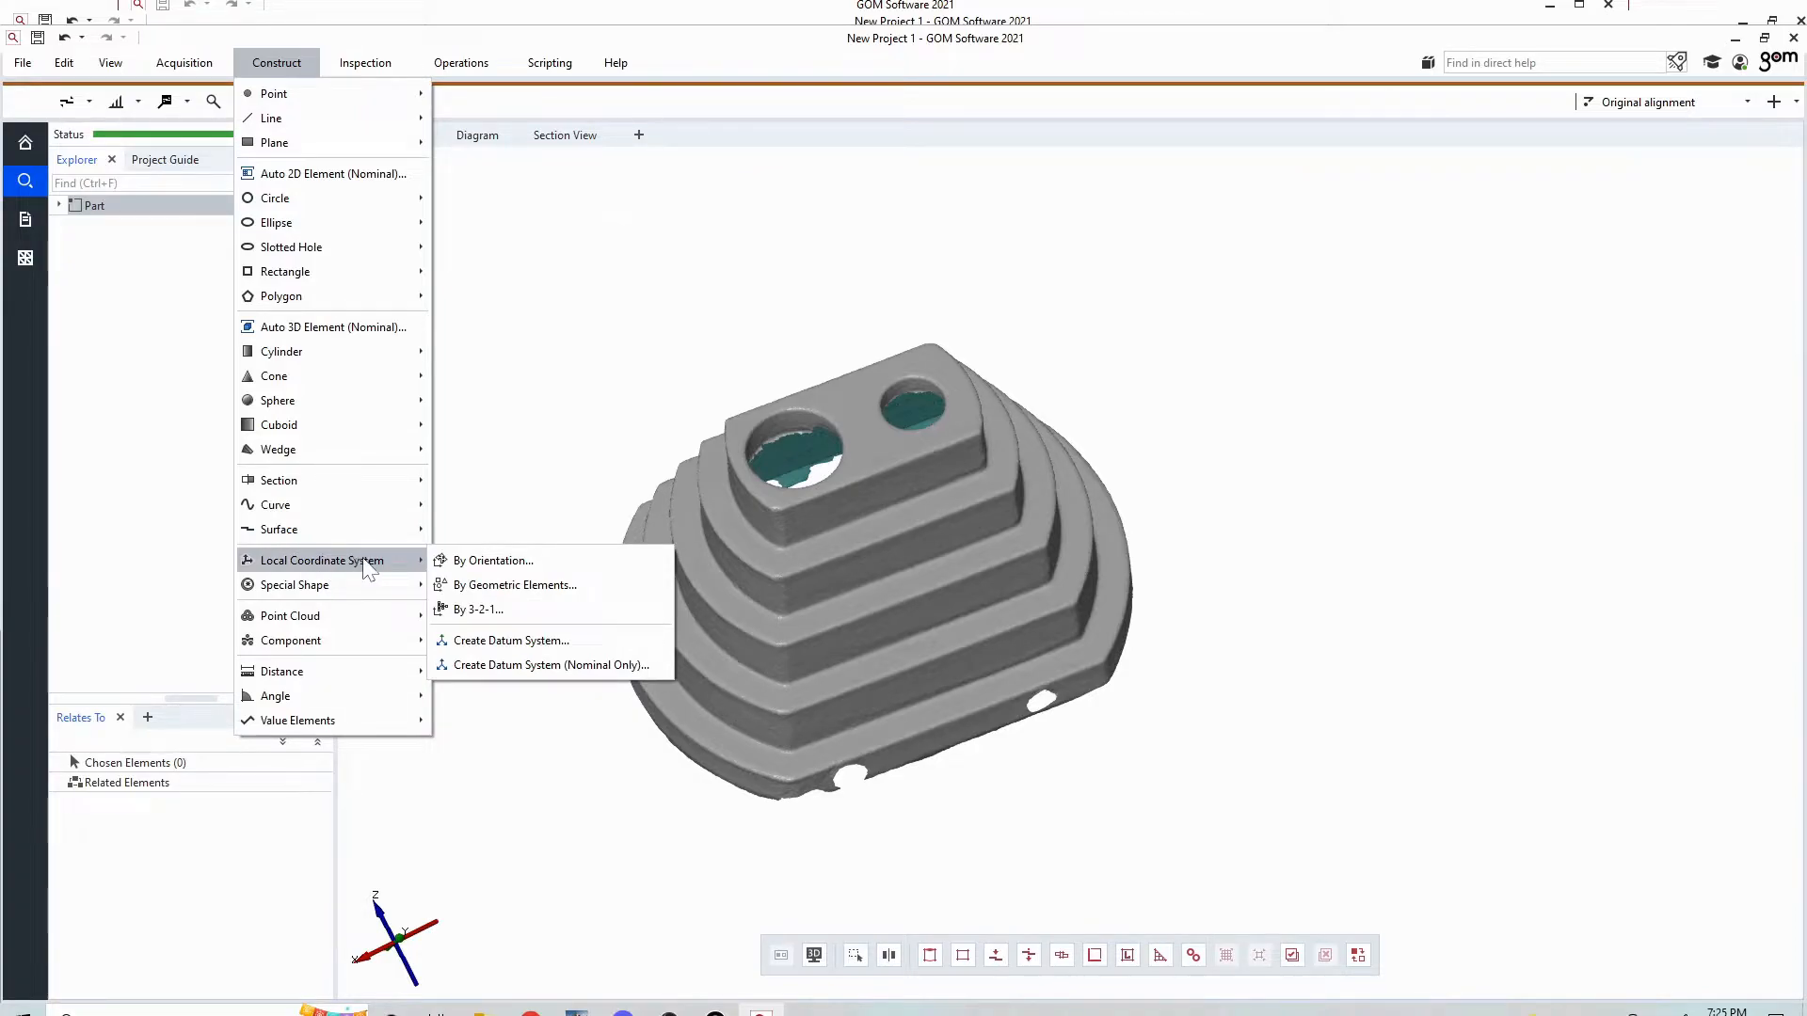
click(483, 609)
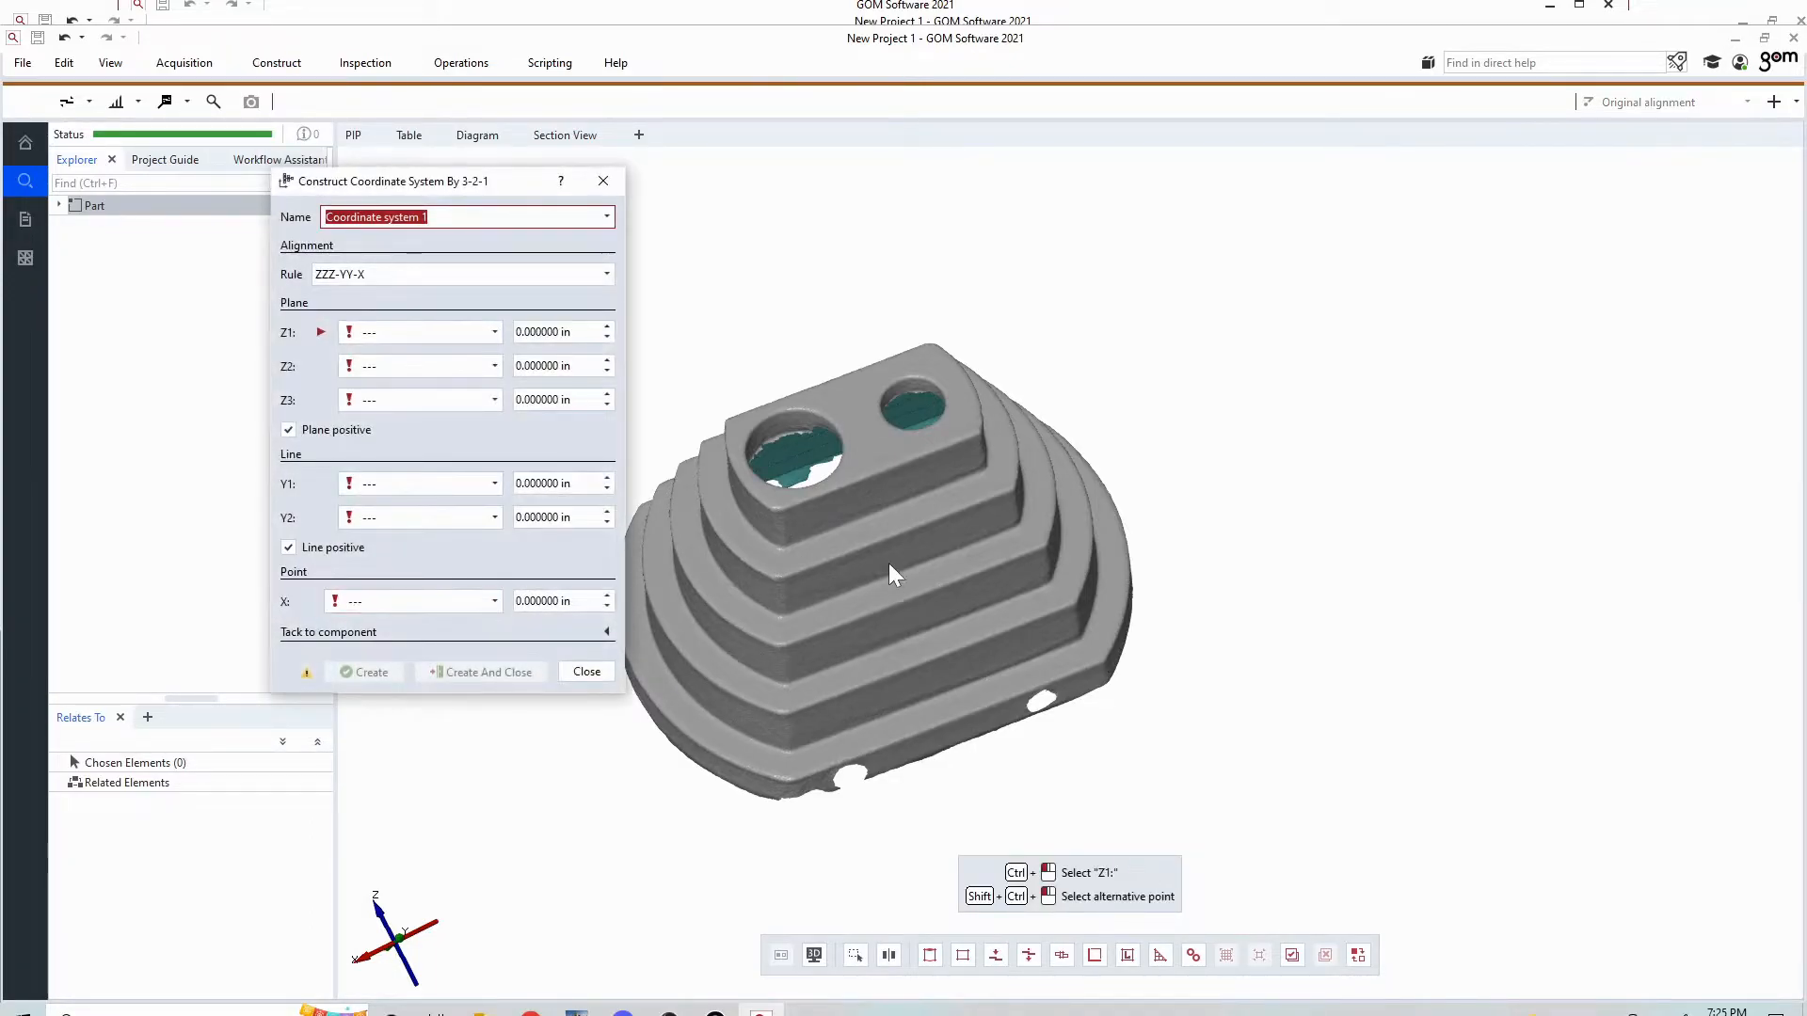
middle_drag(843, 557, 950, 565)
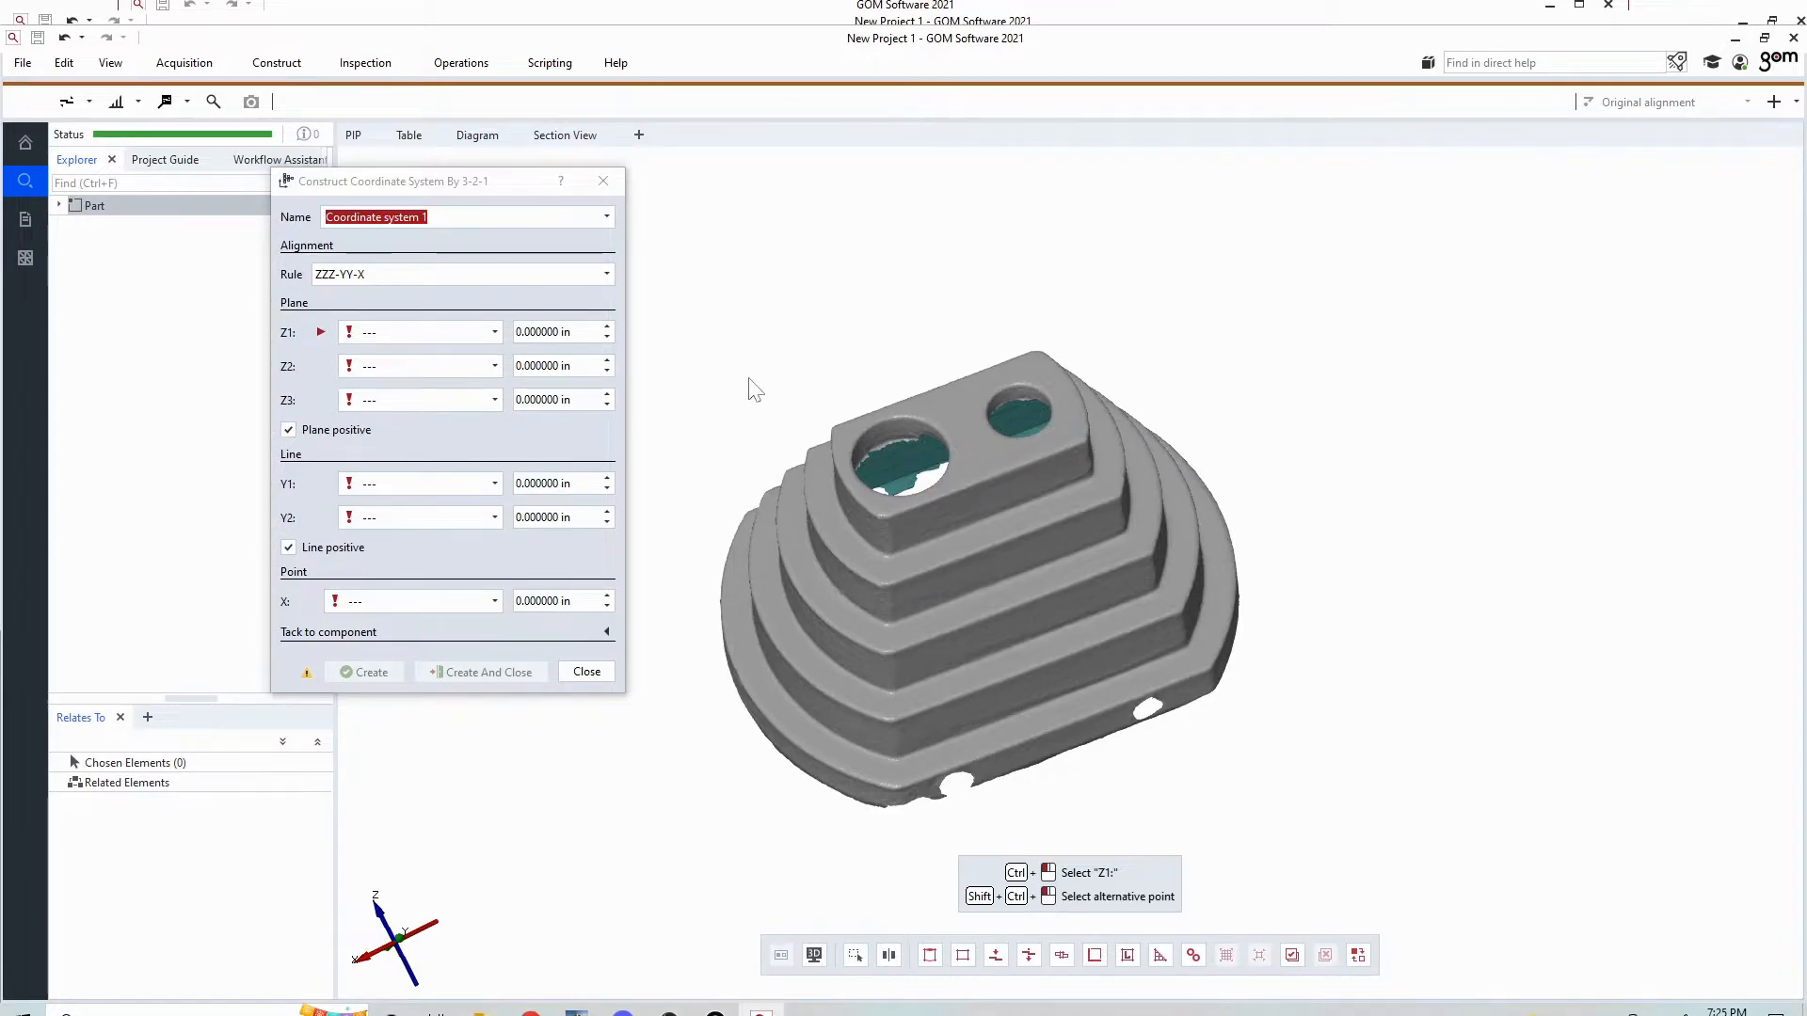
- Create a Gaussian best-fit fitting plane with 3 sigma on the part's top face, named "Top Plane 1"
scroll(965, 421, up, 2)
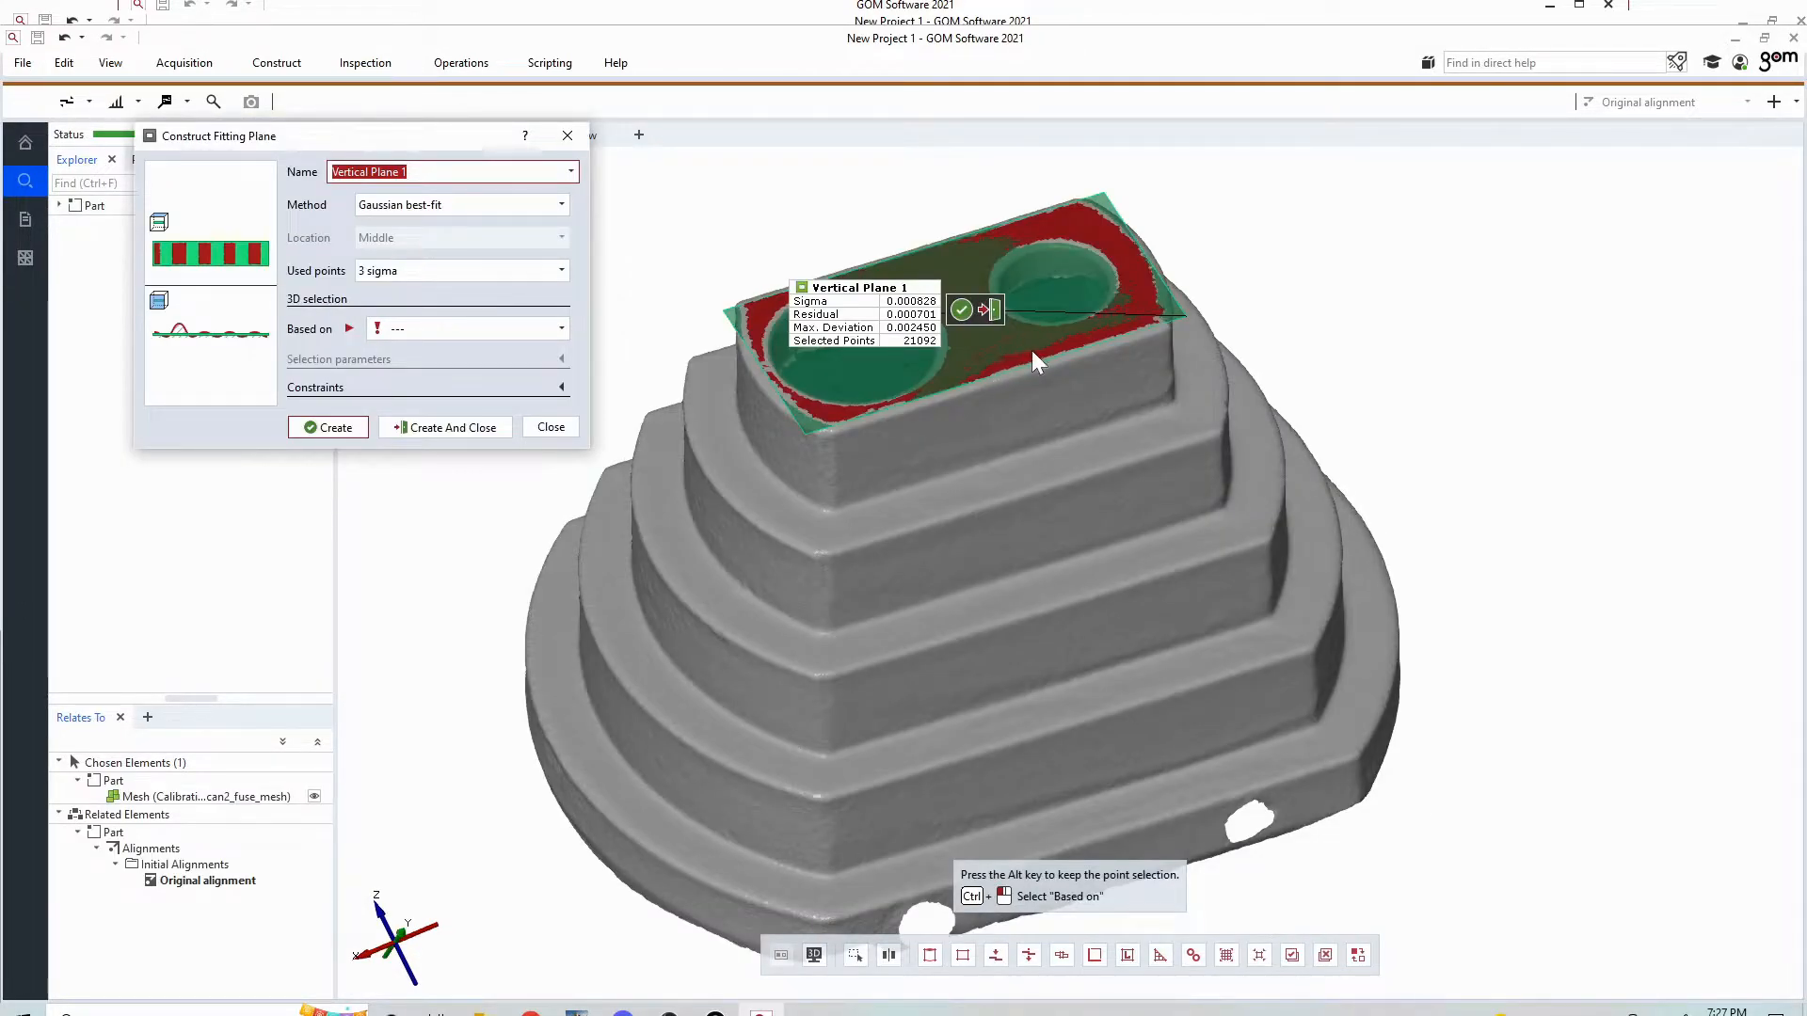
drag(412, 172, 330, 172)
click(357, 173)
text(Top)
key(shift+Right)
key(BackSpace)
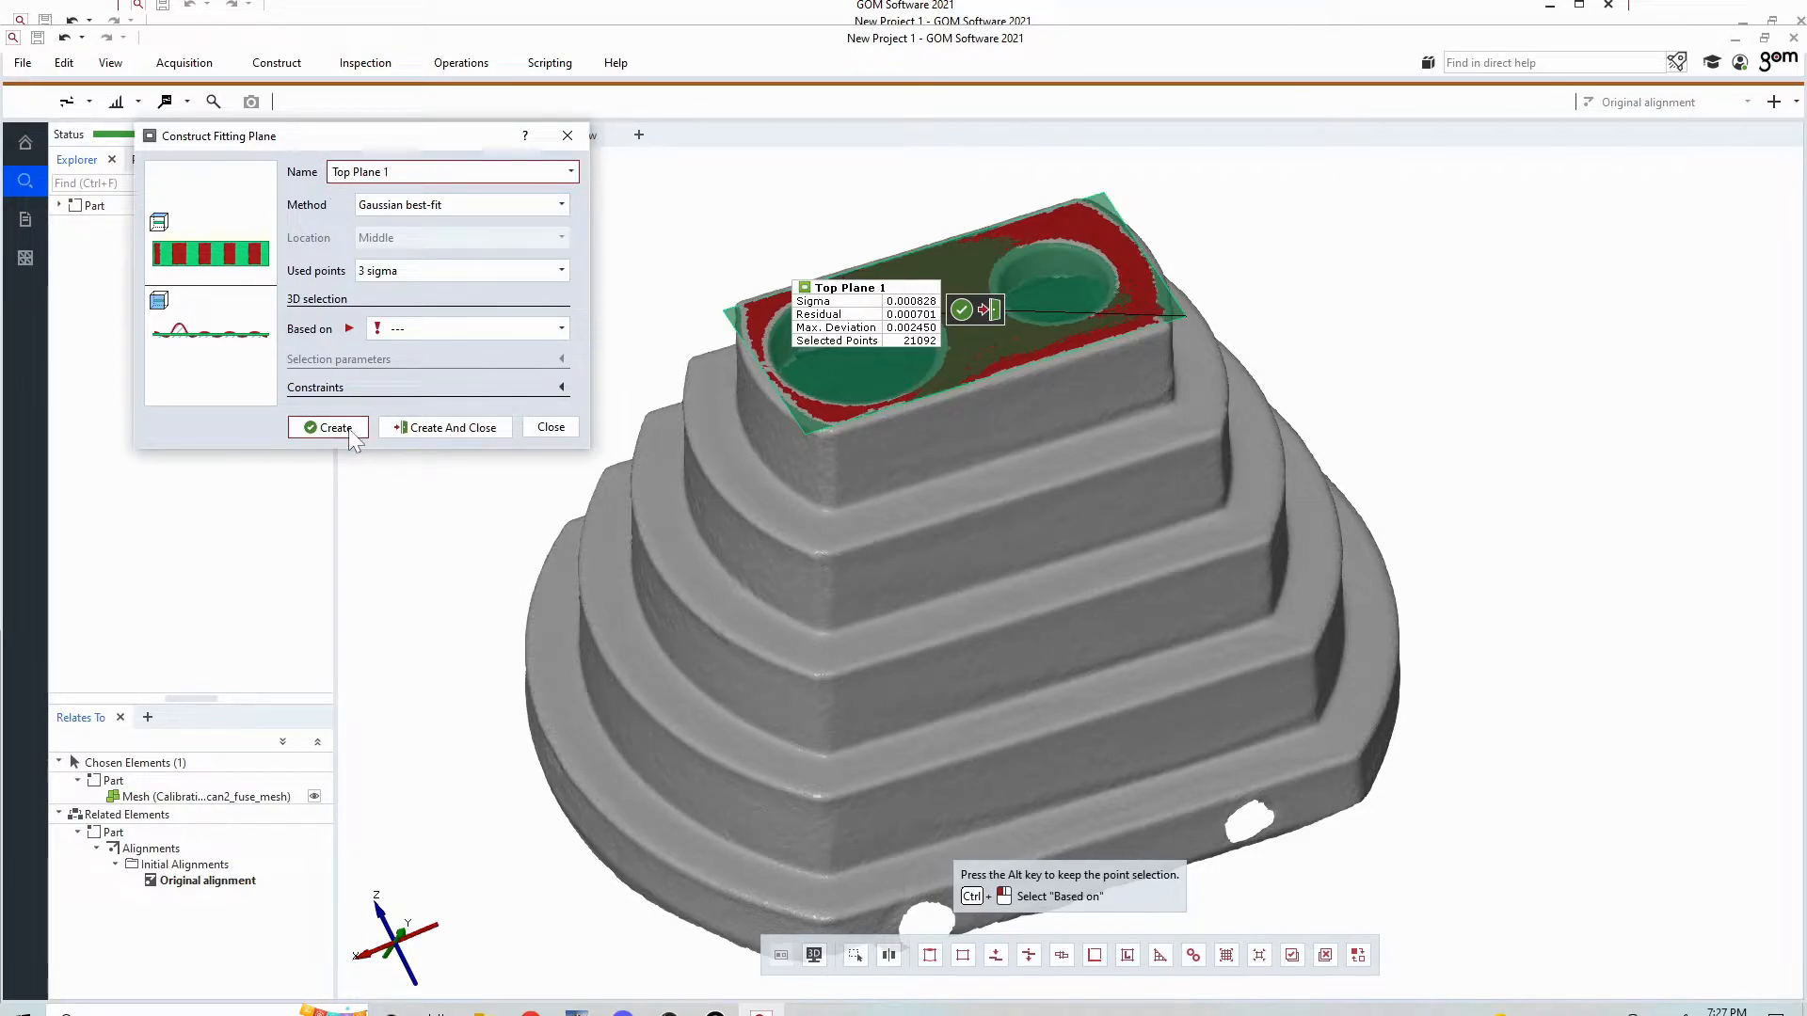
click(387, 430)
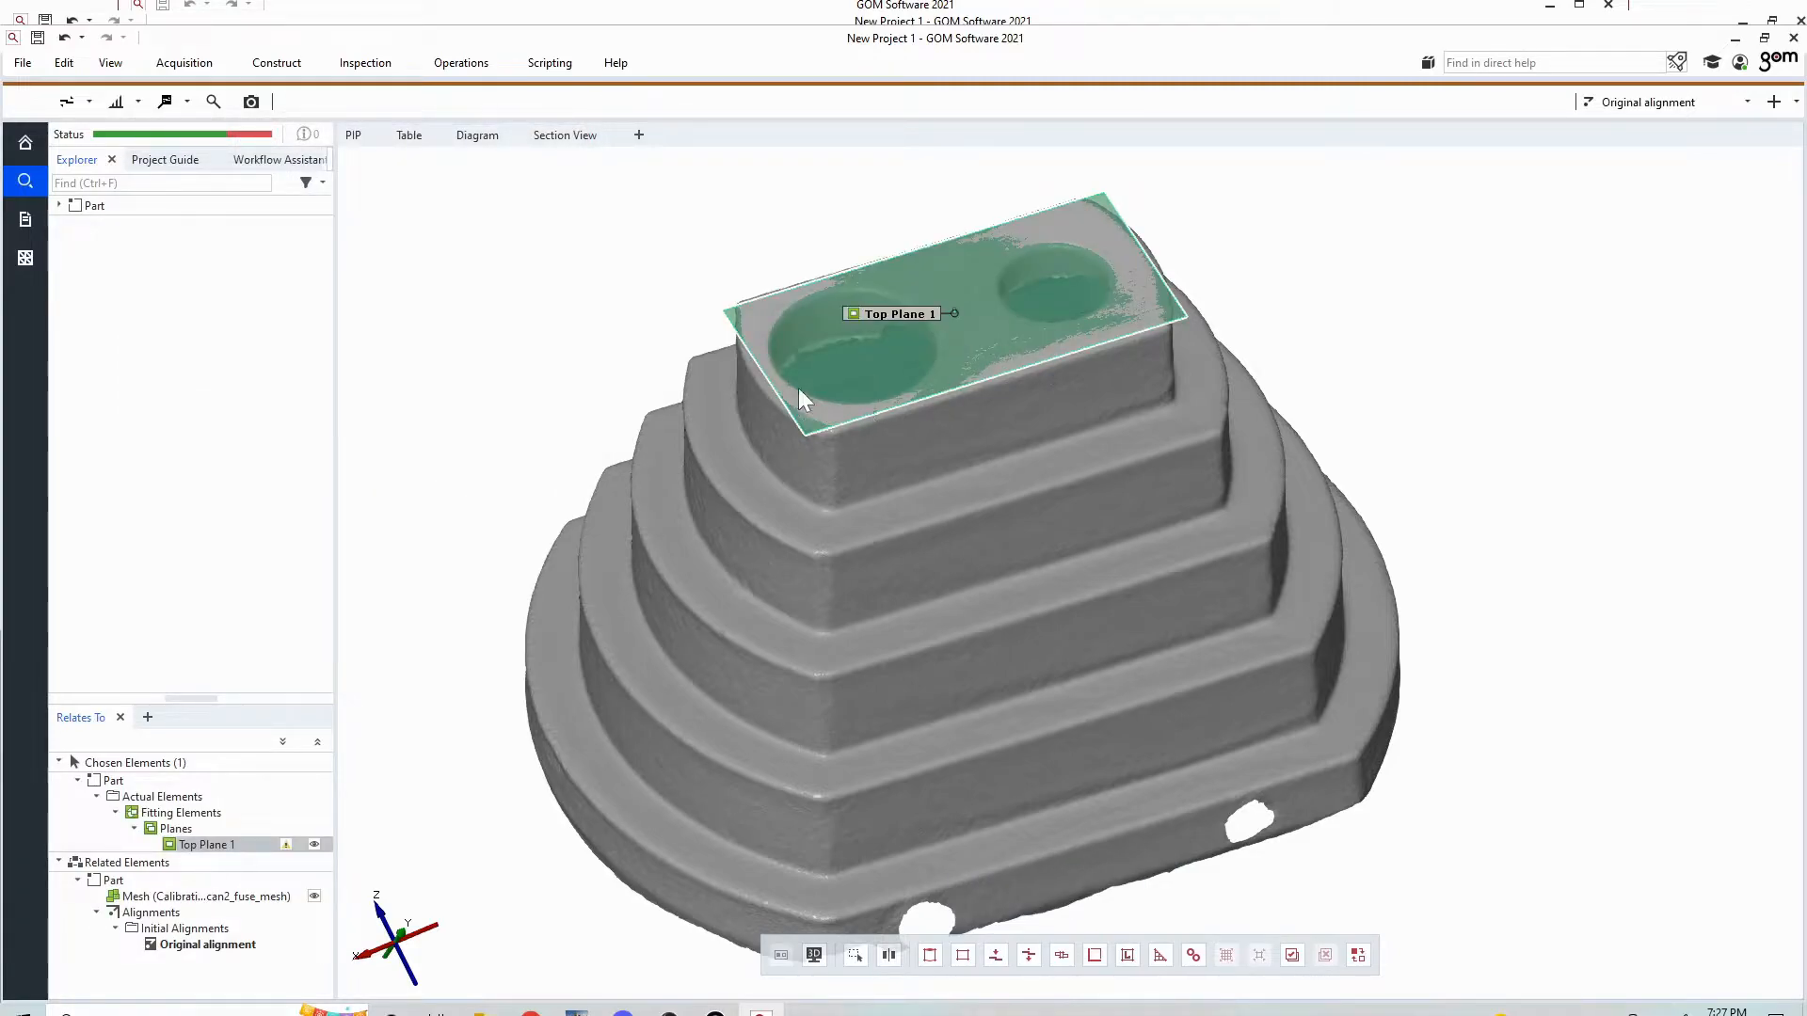
- Examine the plane on the part's top face and the stepped side walls from several angles
drag(798, 388, 839, 420)
right_drag(838, 420, 913, 460)
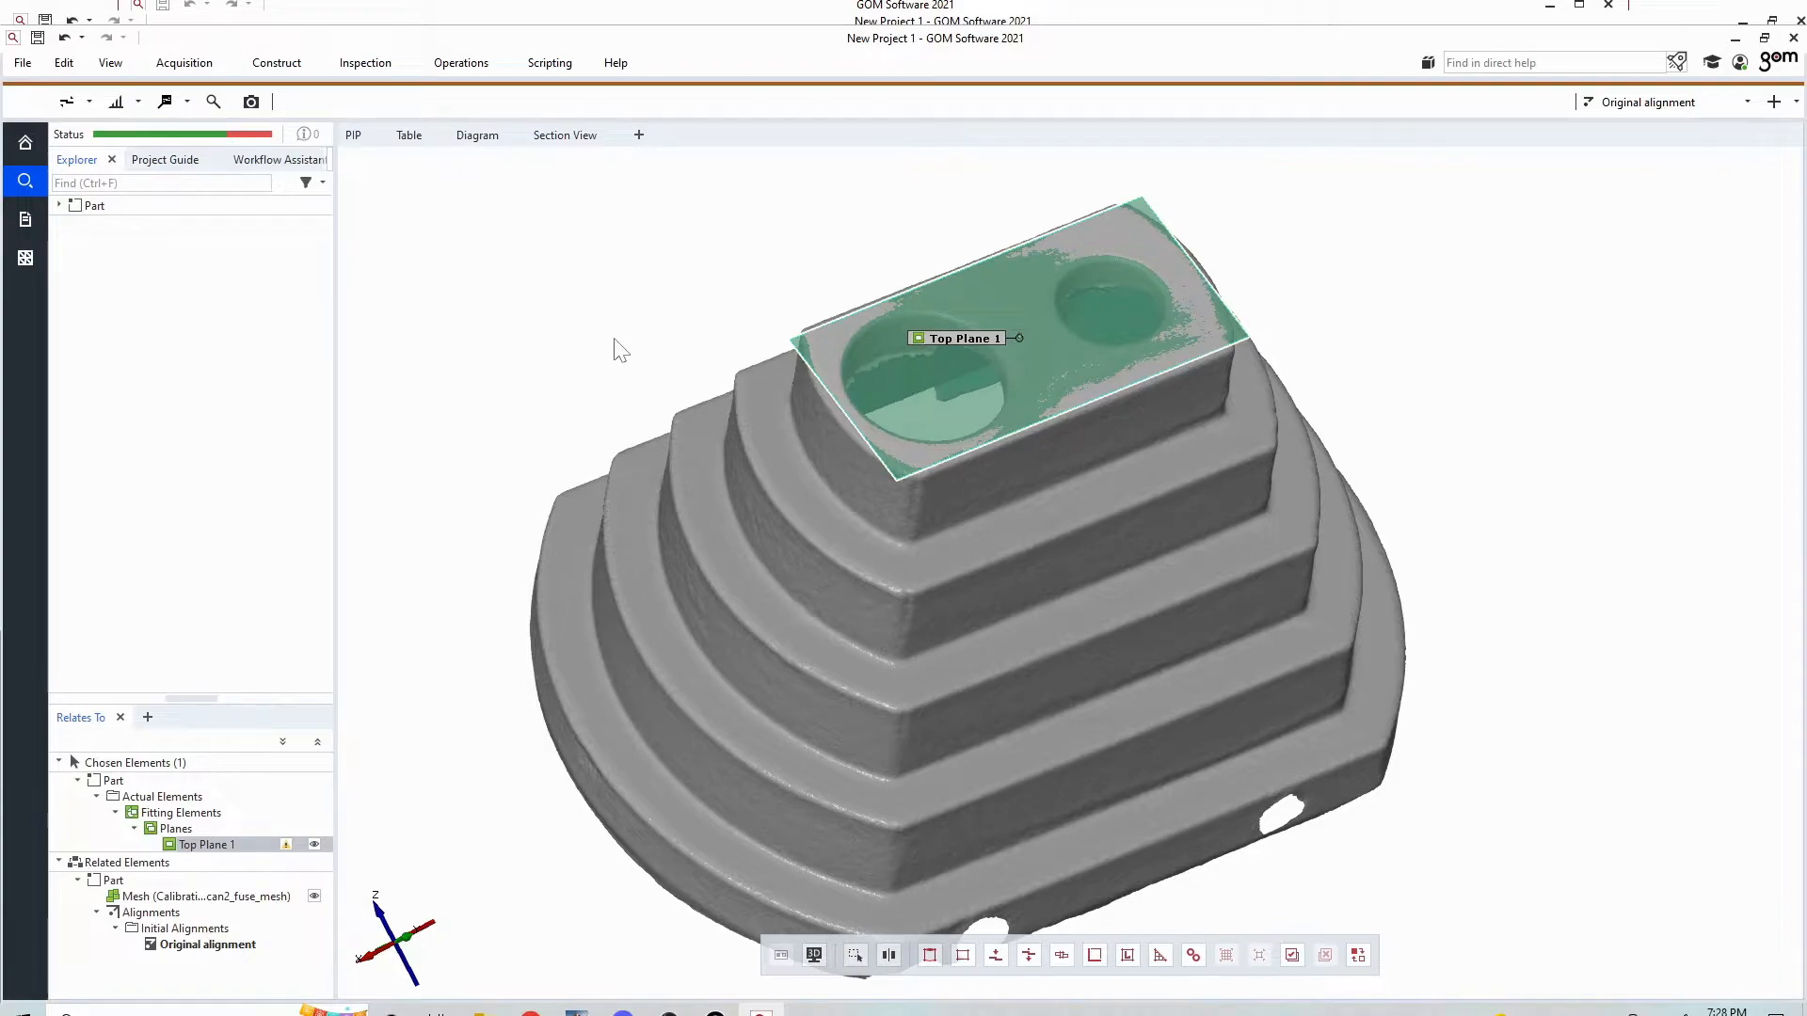
drag(1059, 454, 965, 278)
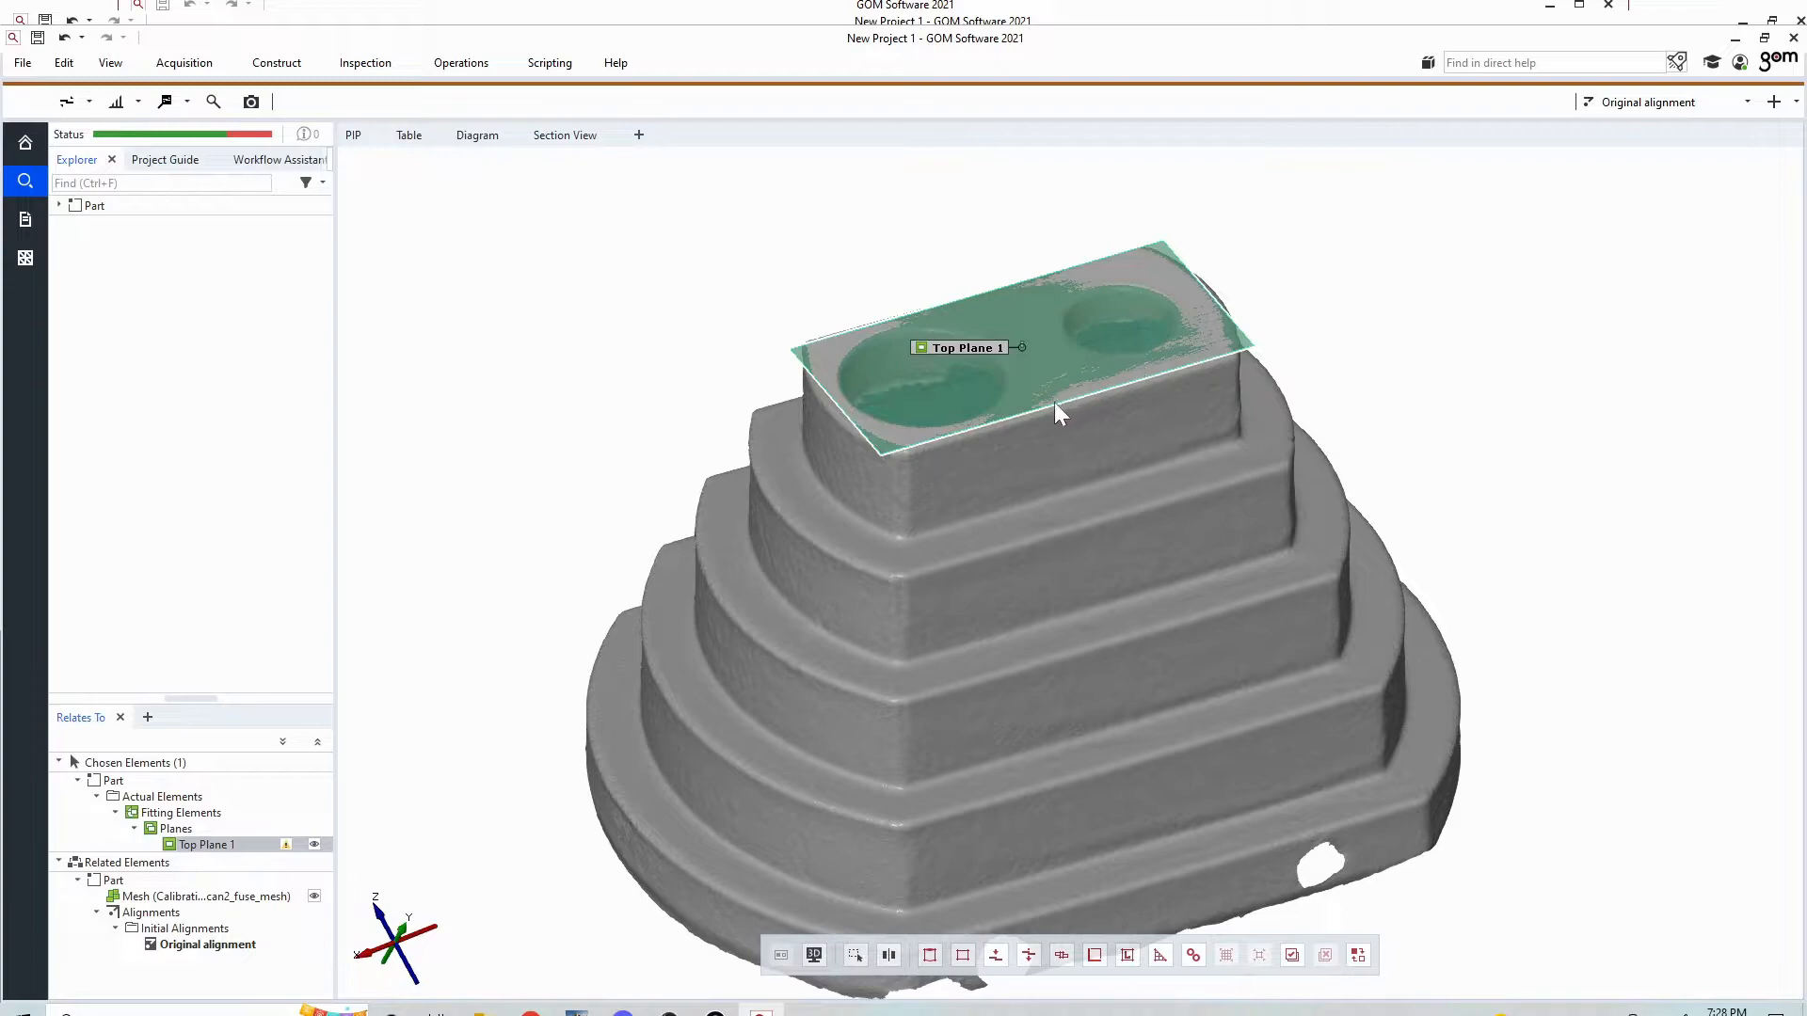
drag(1054, 399, 1020, 461)
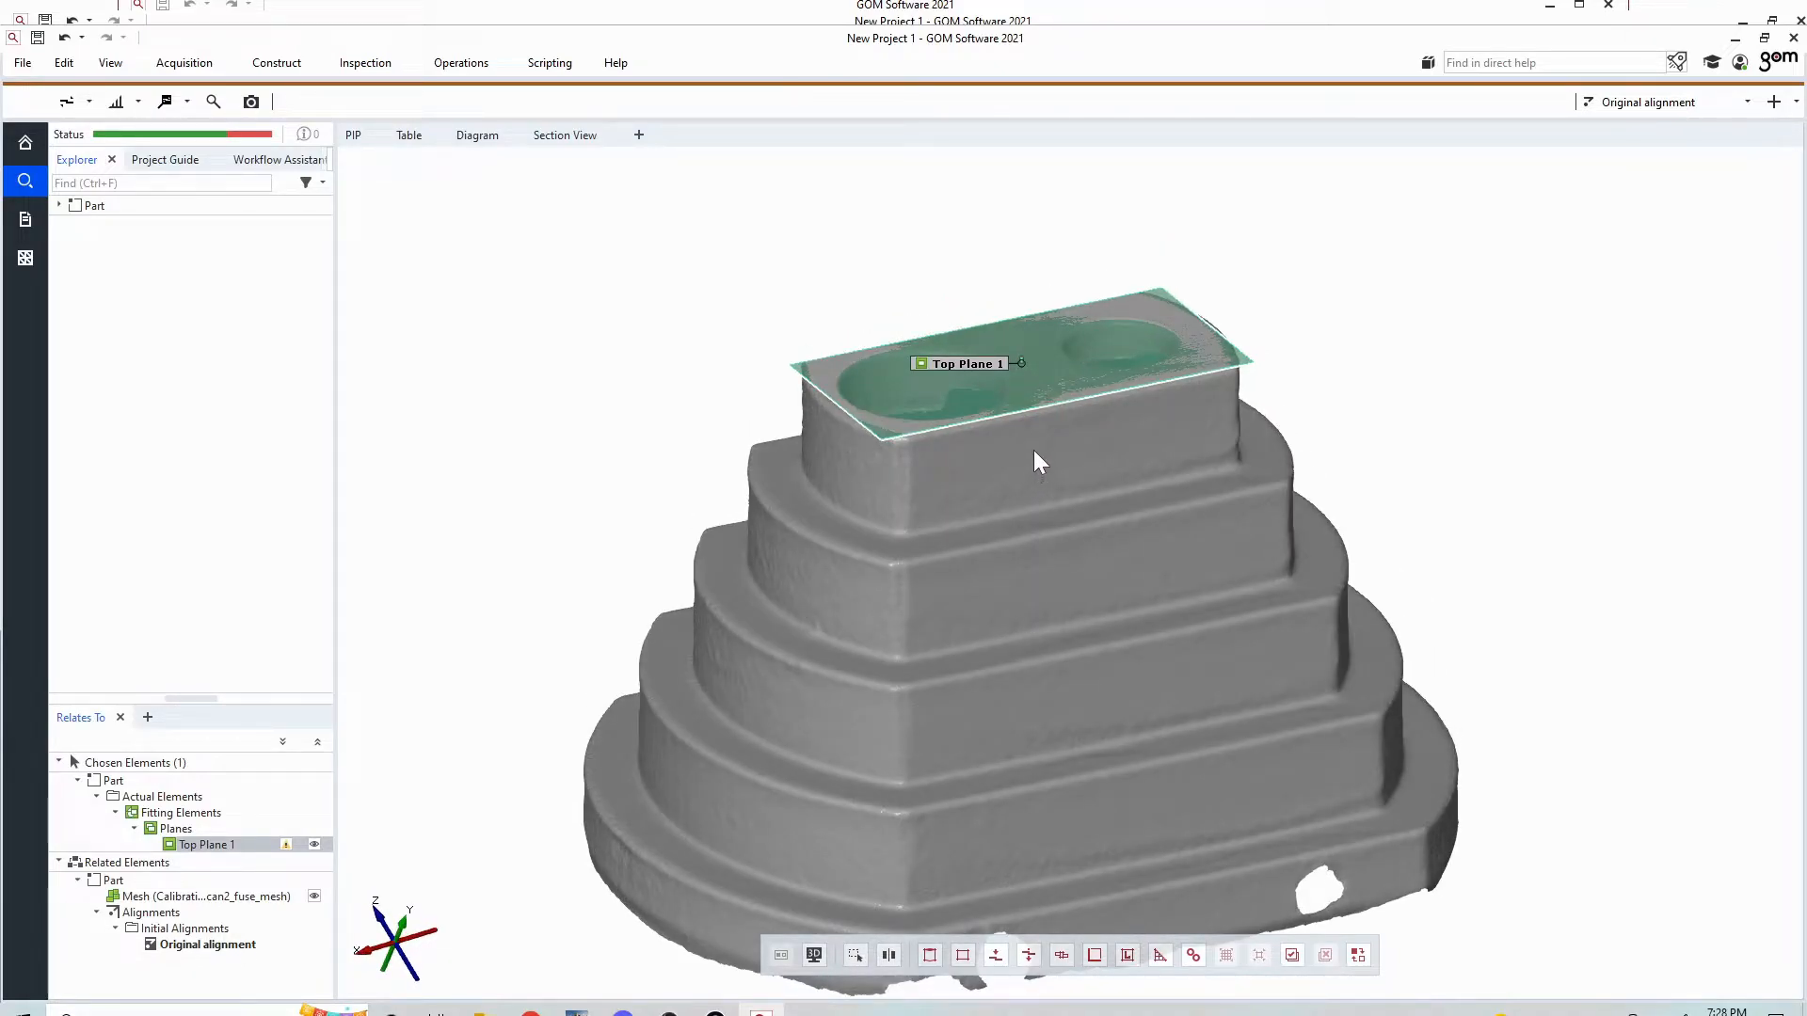
drag(1067, 584, 1269, 630)
drag(950, 600, 1026, 547)
drag(1014, 623, 984, 403)
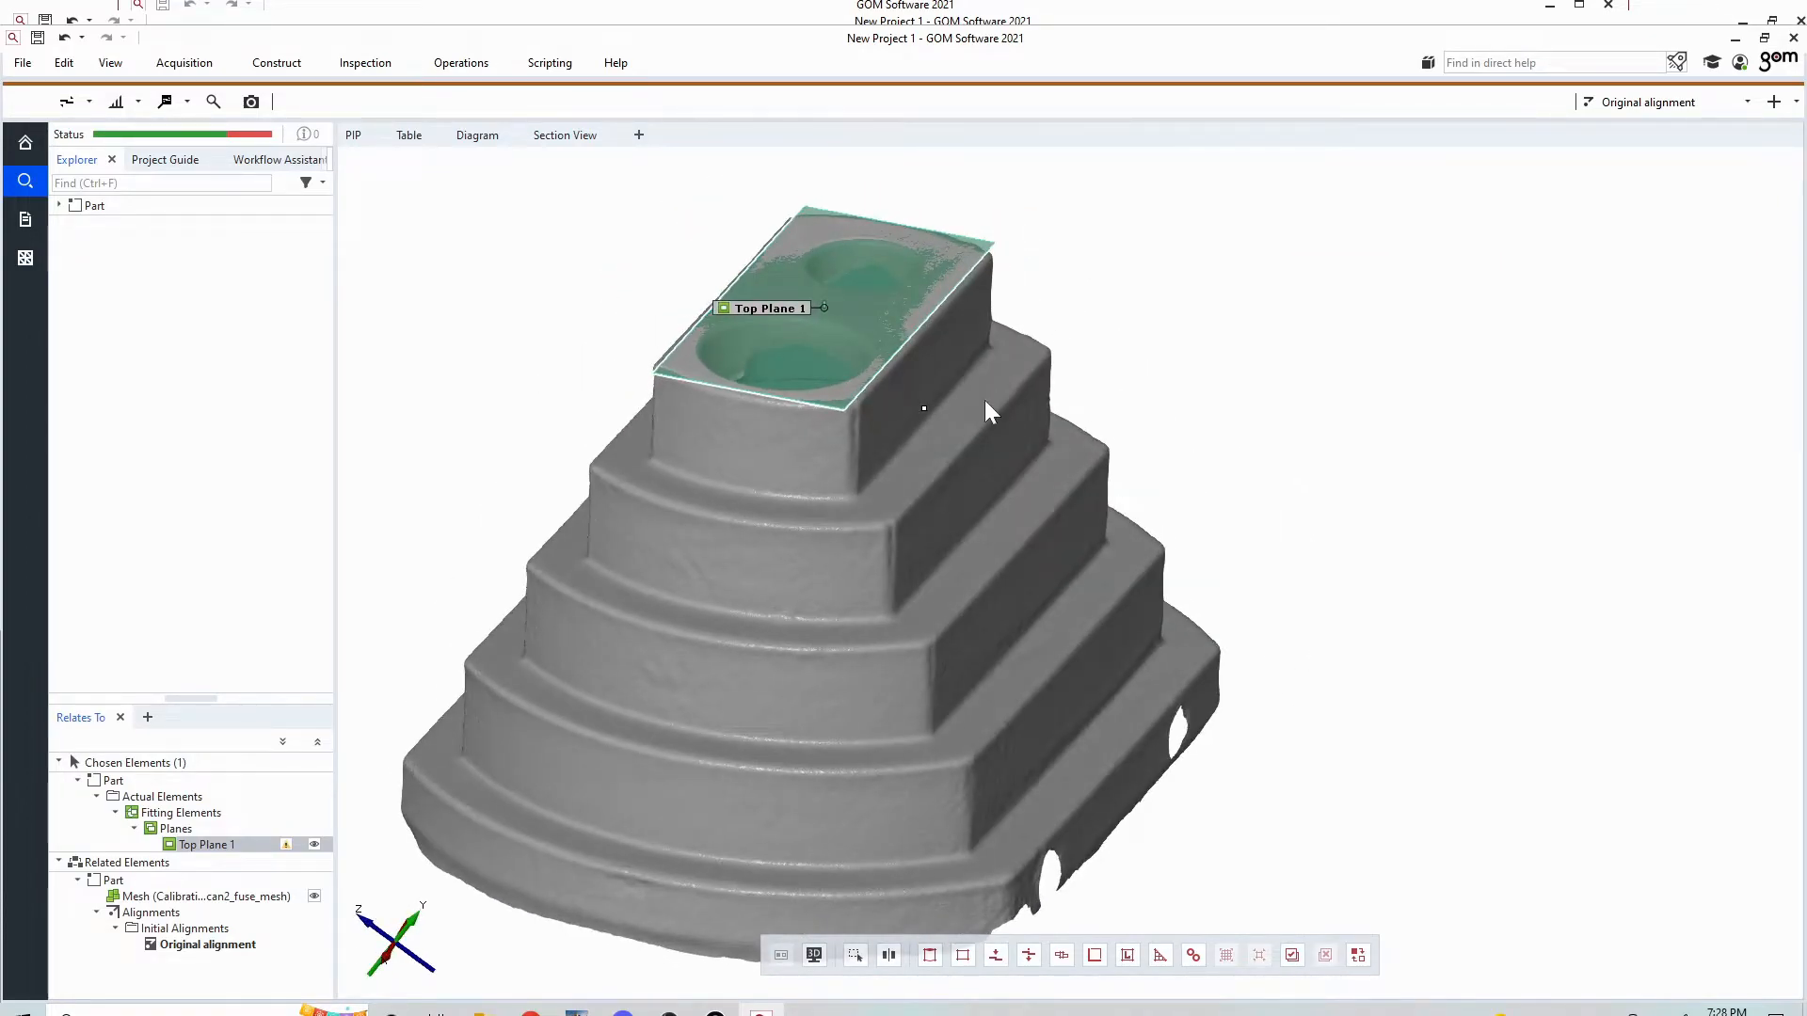
- Create a Gaussian best-fit fitting plane with 3 sigma on the flat side wall of the second tier, named "Vertical Plane 1"
click(282, 62)
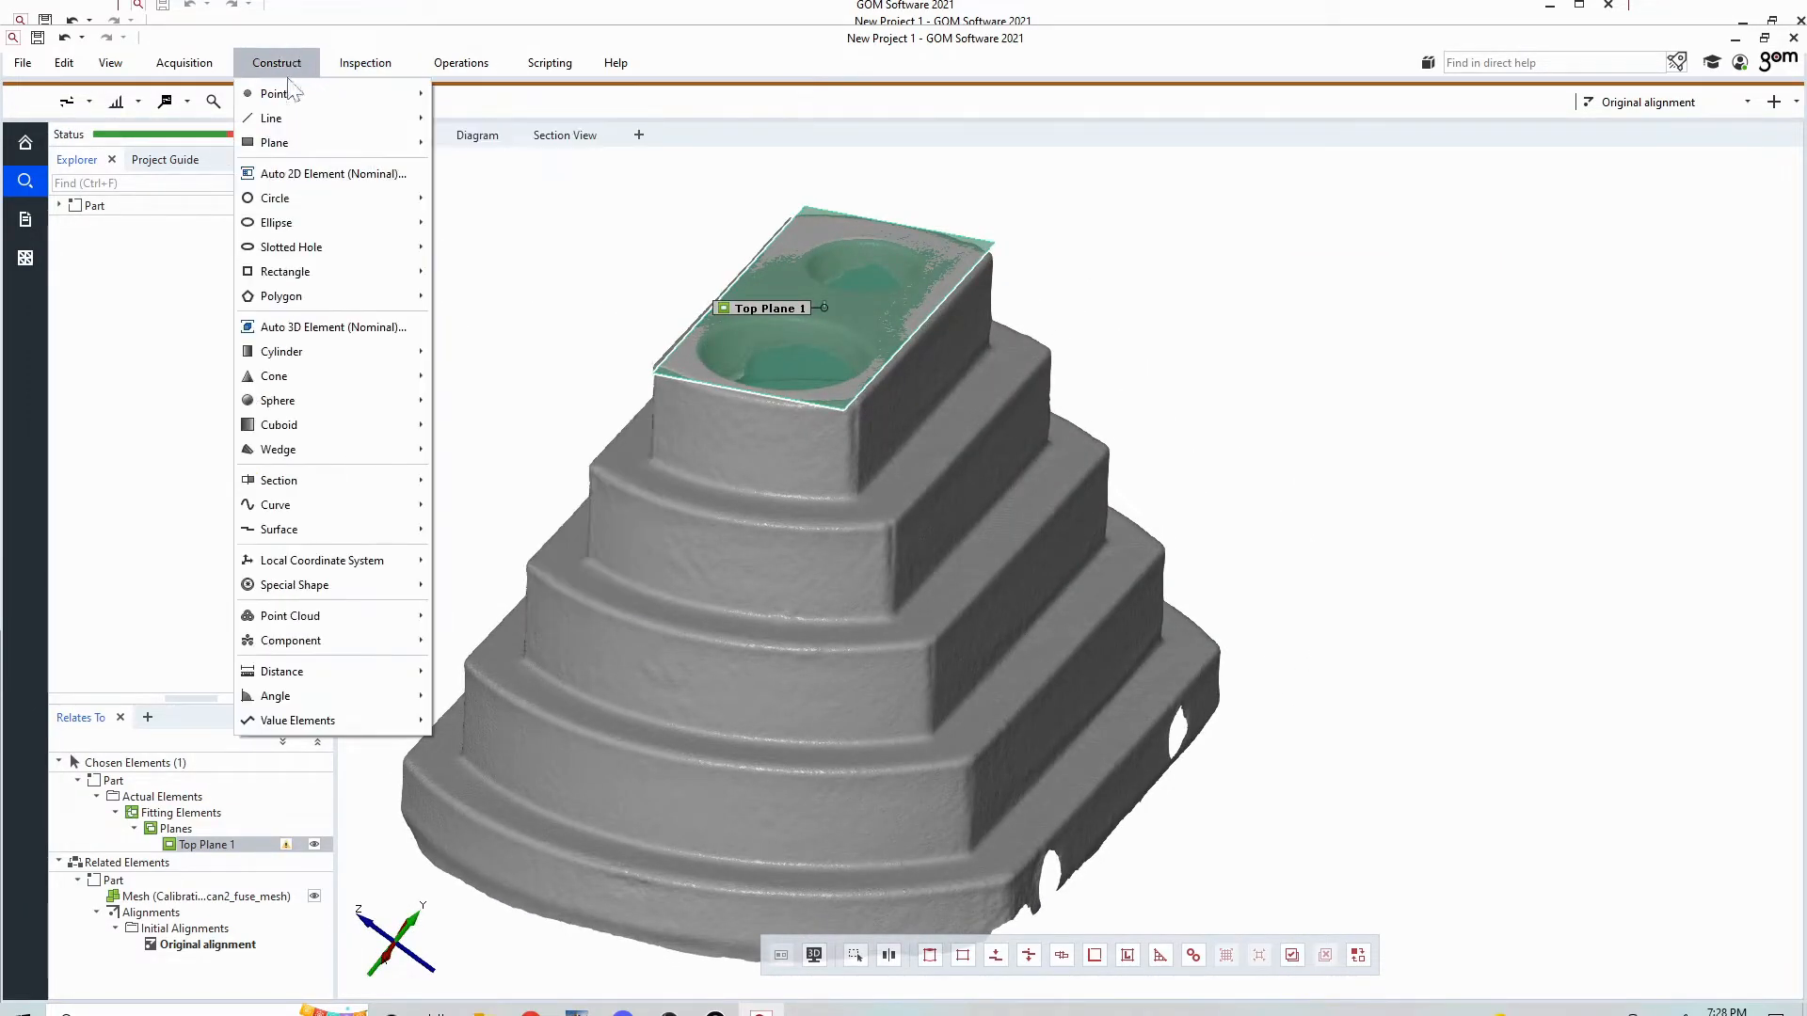
mouse_move(329, 142)
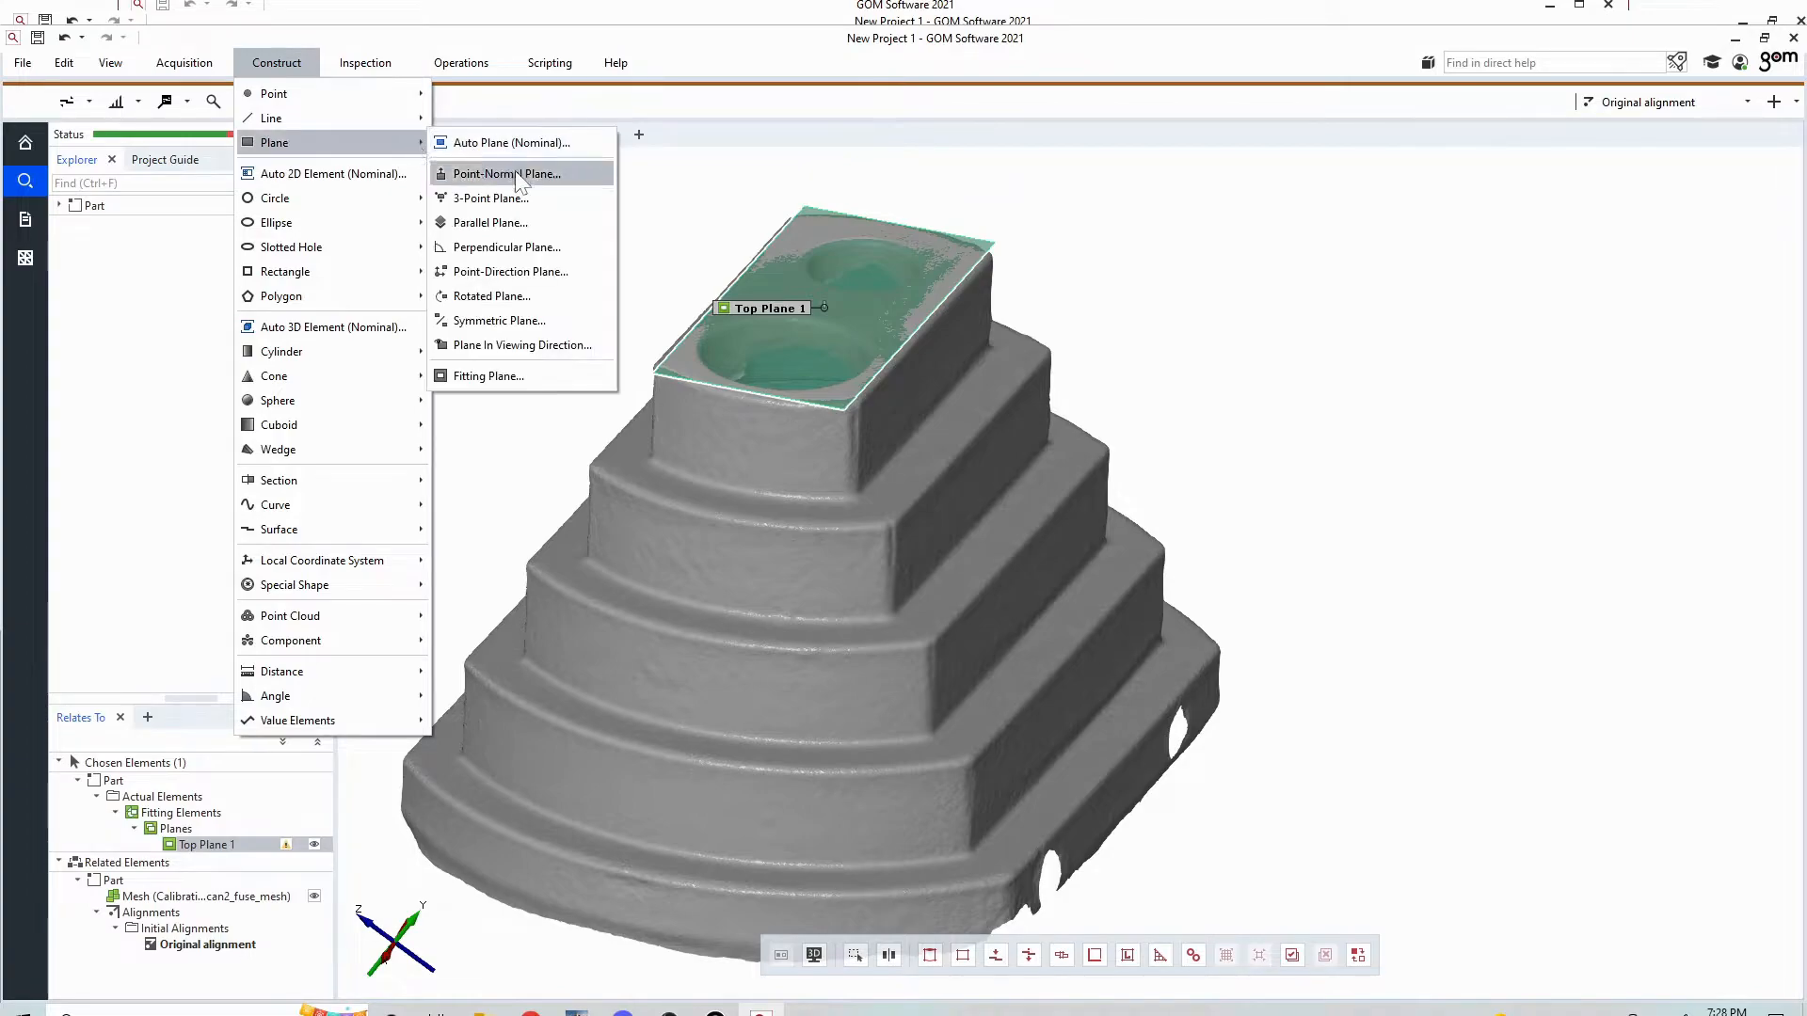
click(489, 375)
drag(939, 524, 919, 448)
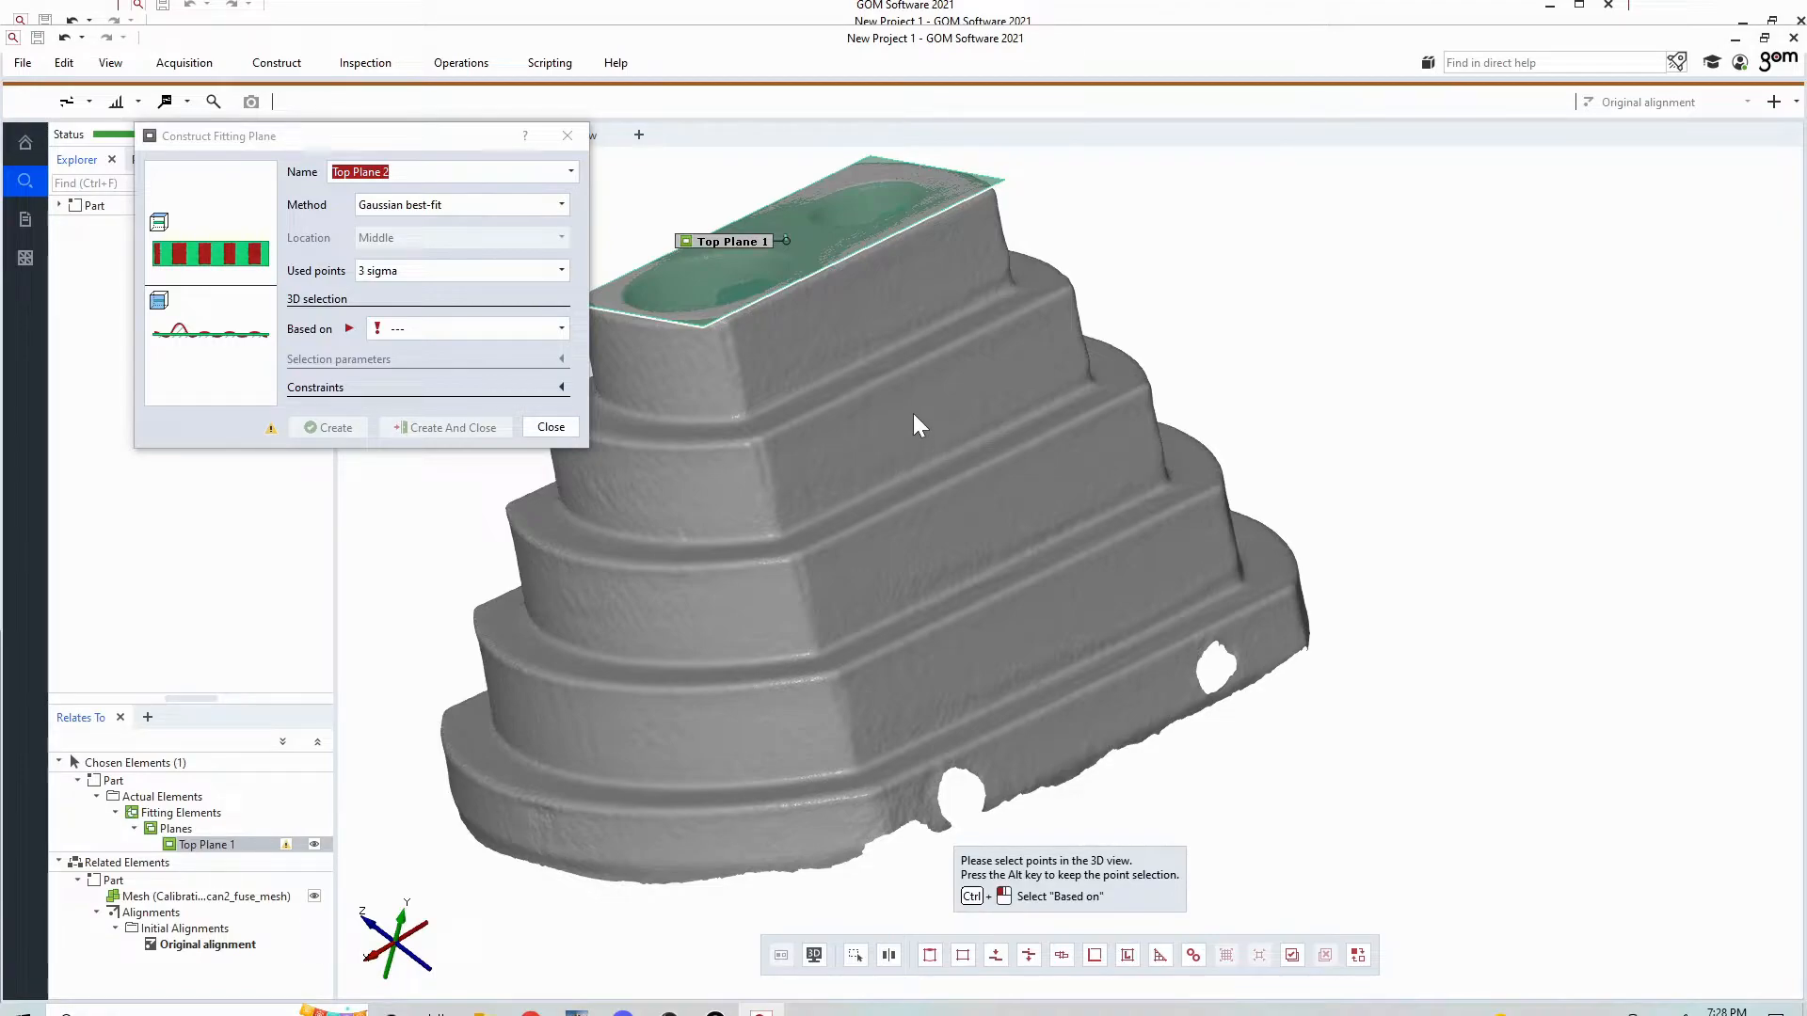
ctrl+click(913, 414)
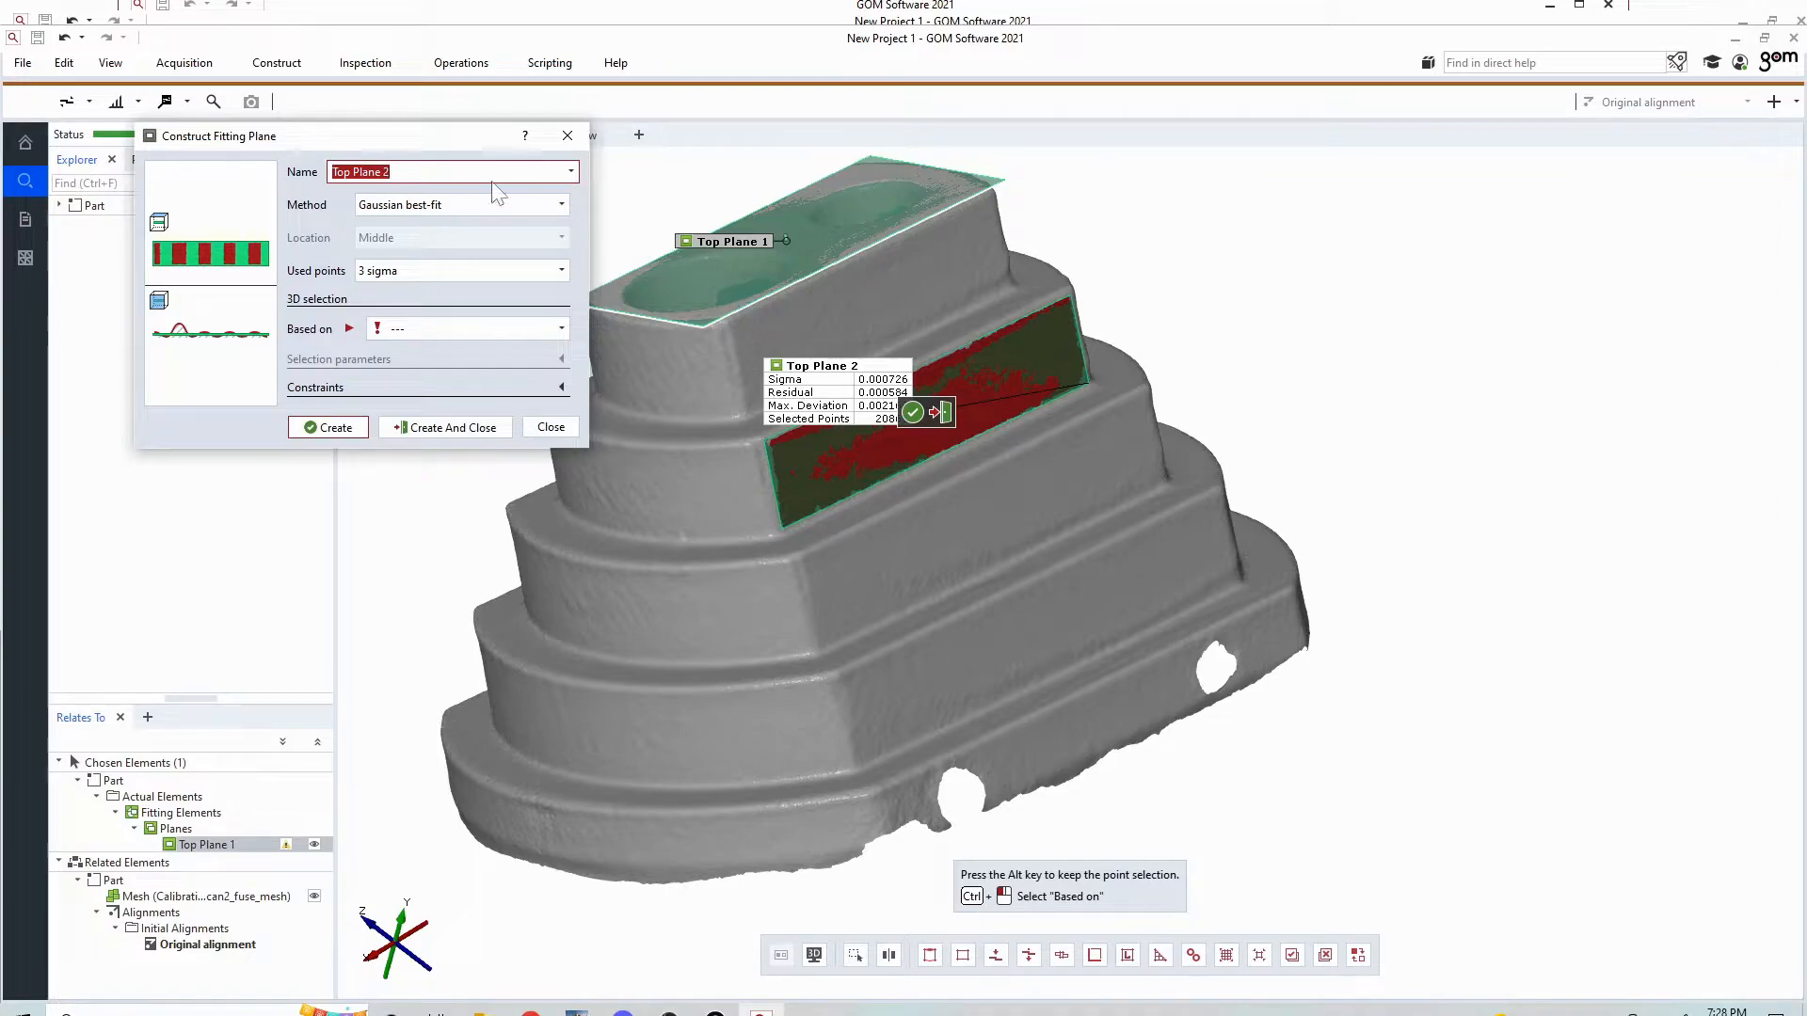
text(Vertical Plane 1)
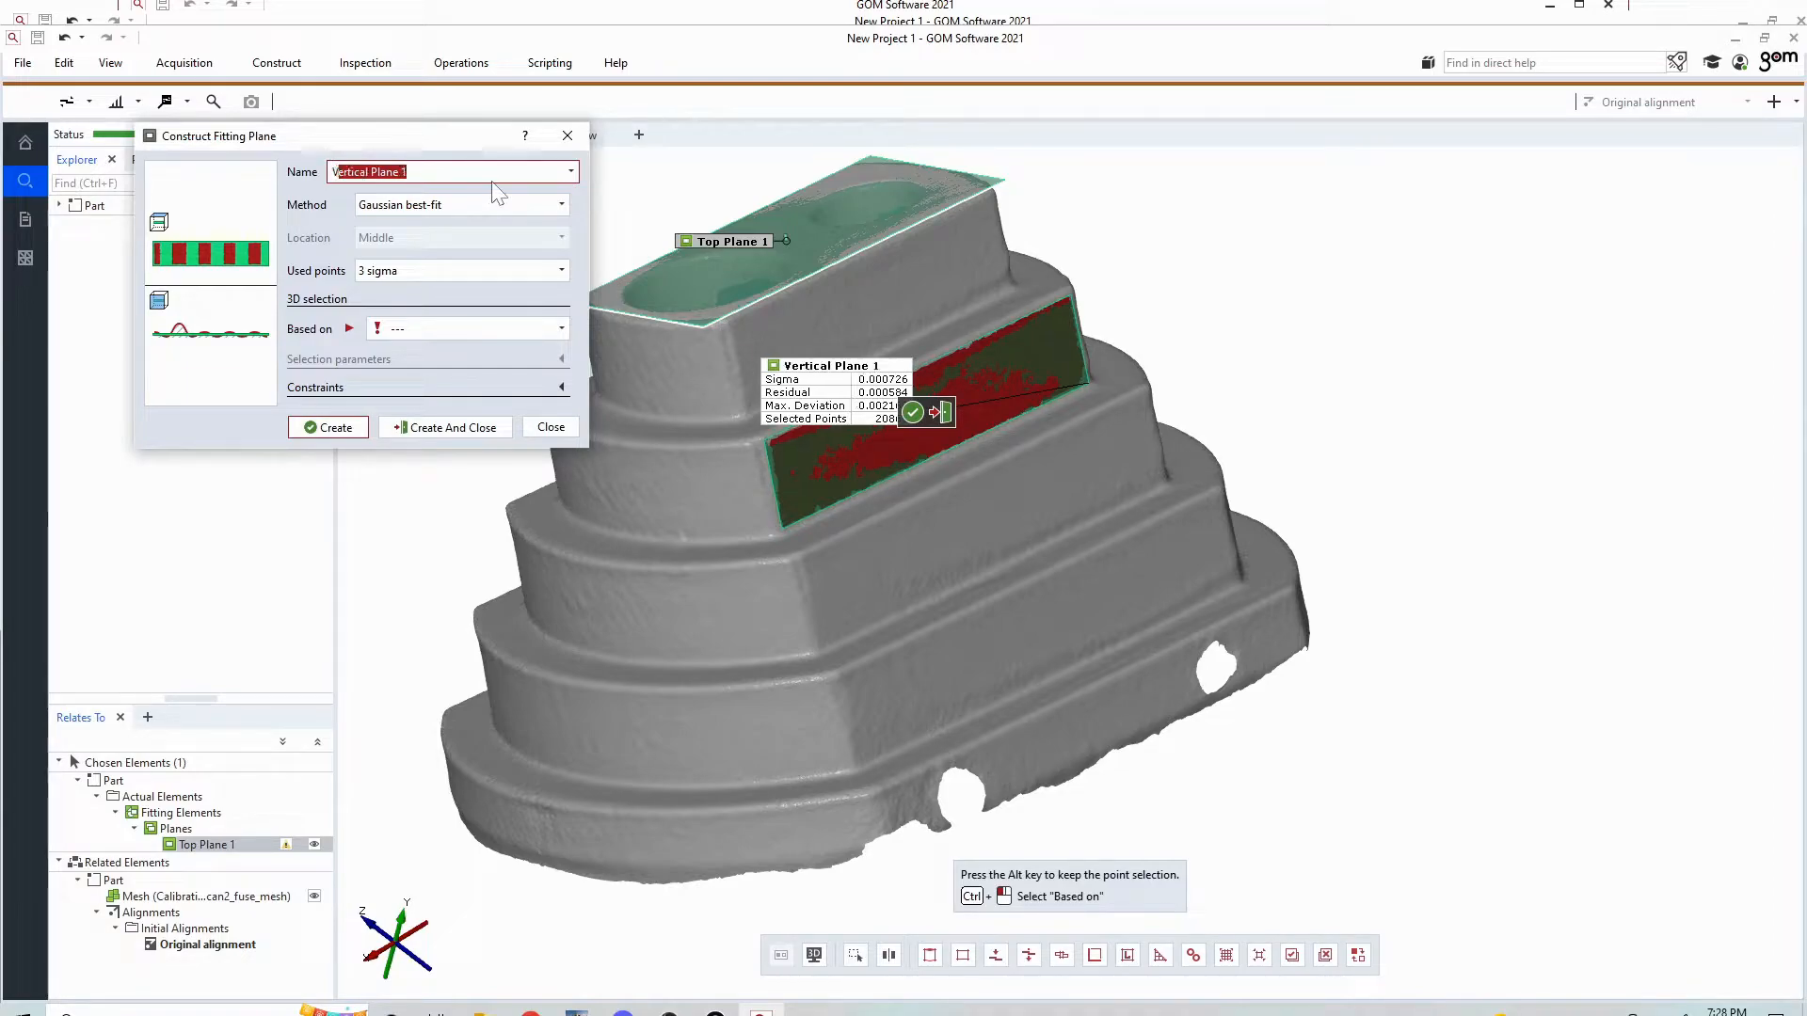
key(Tab)
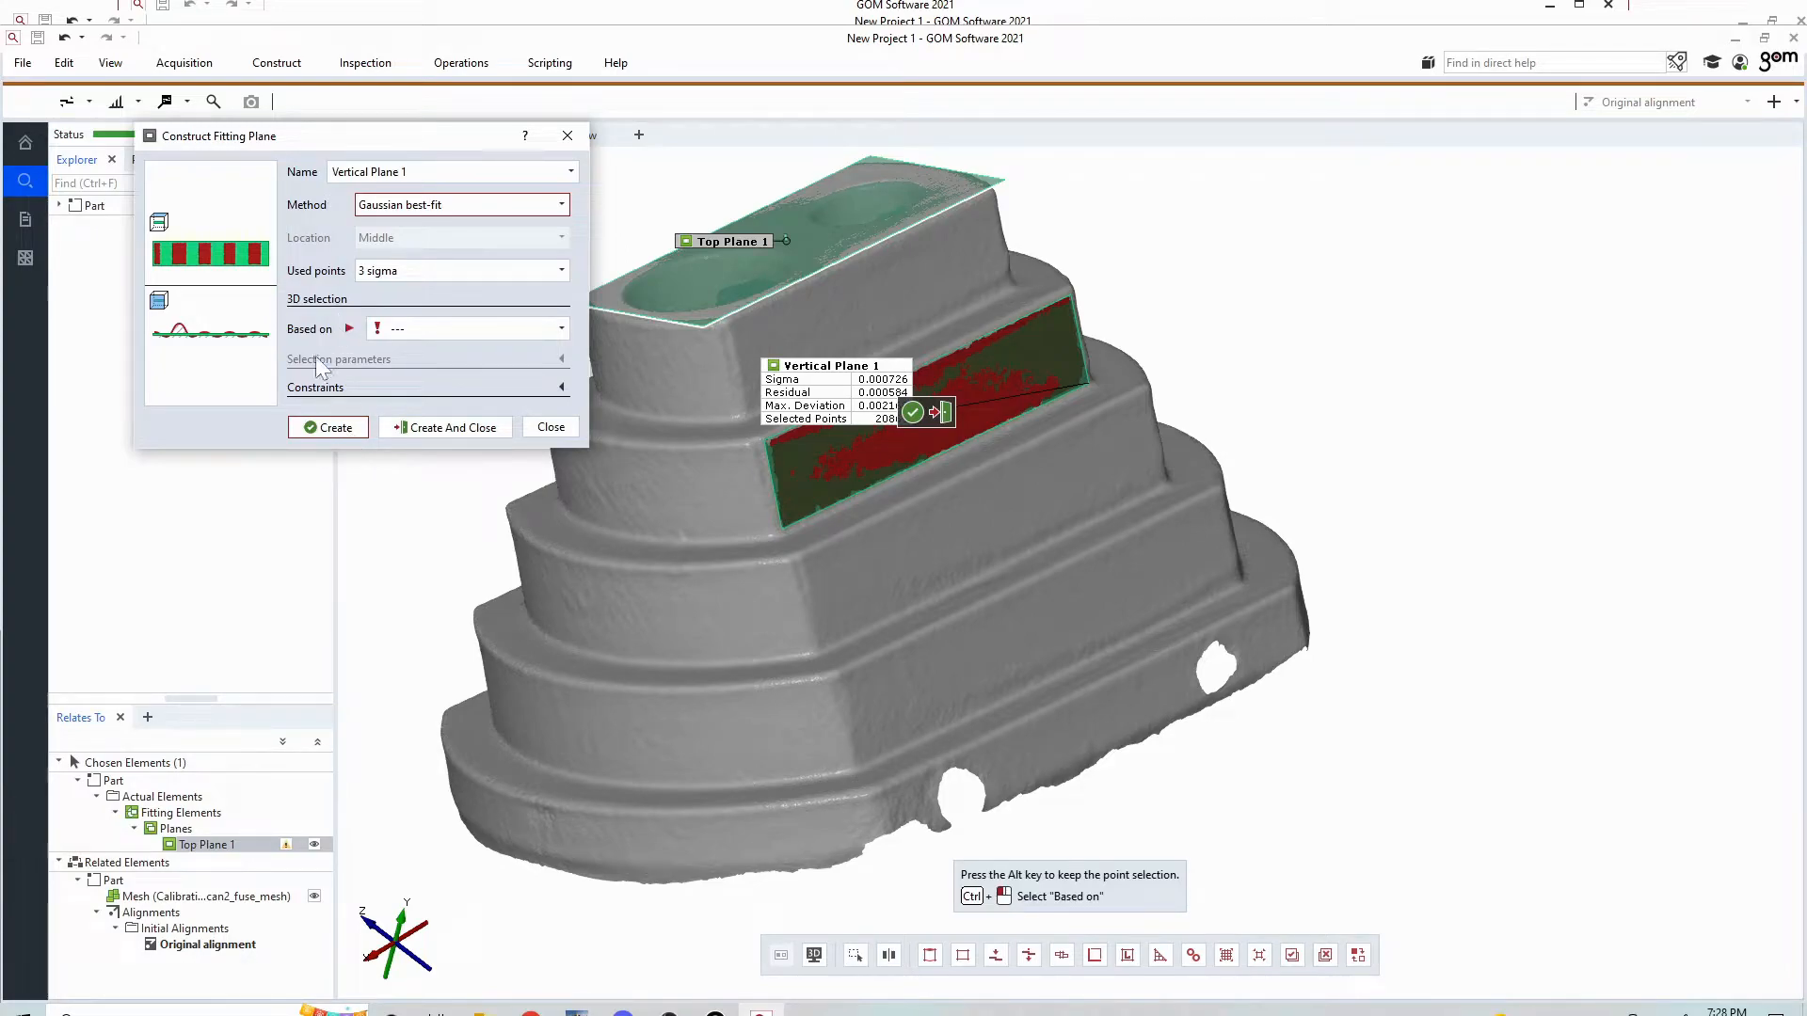
click(344, 430)
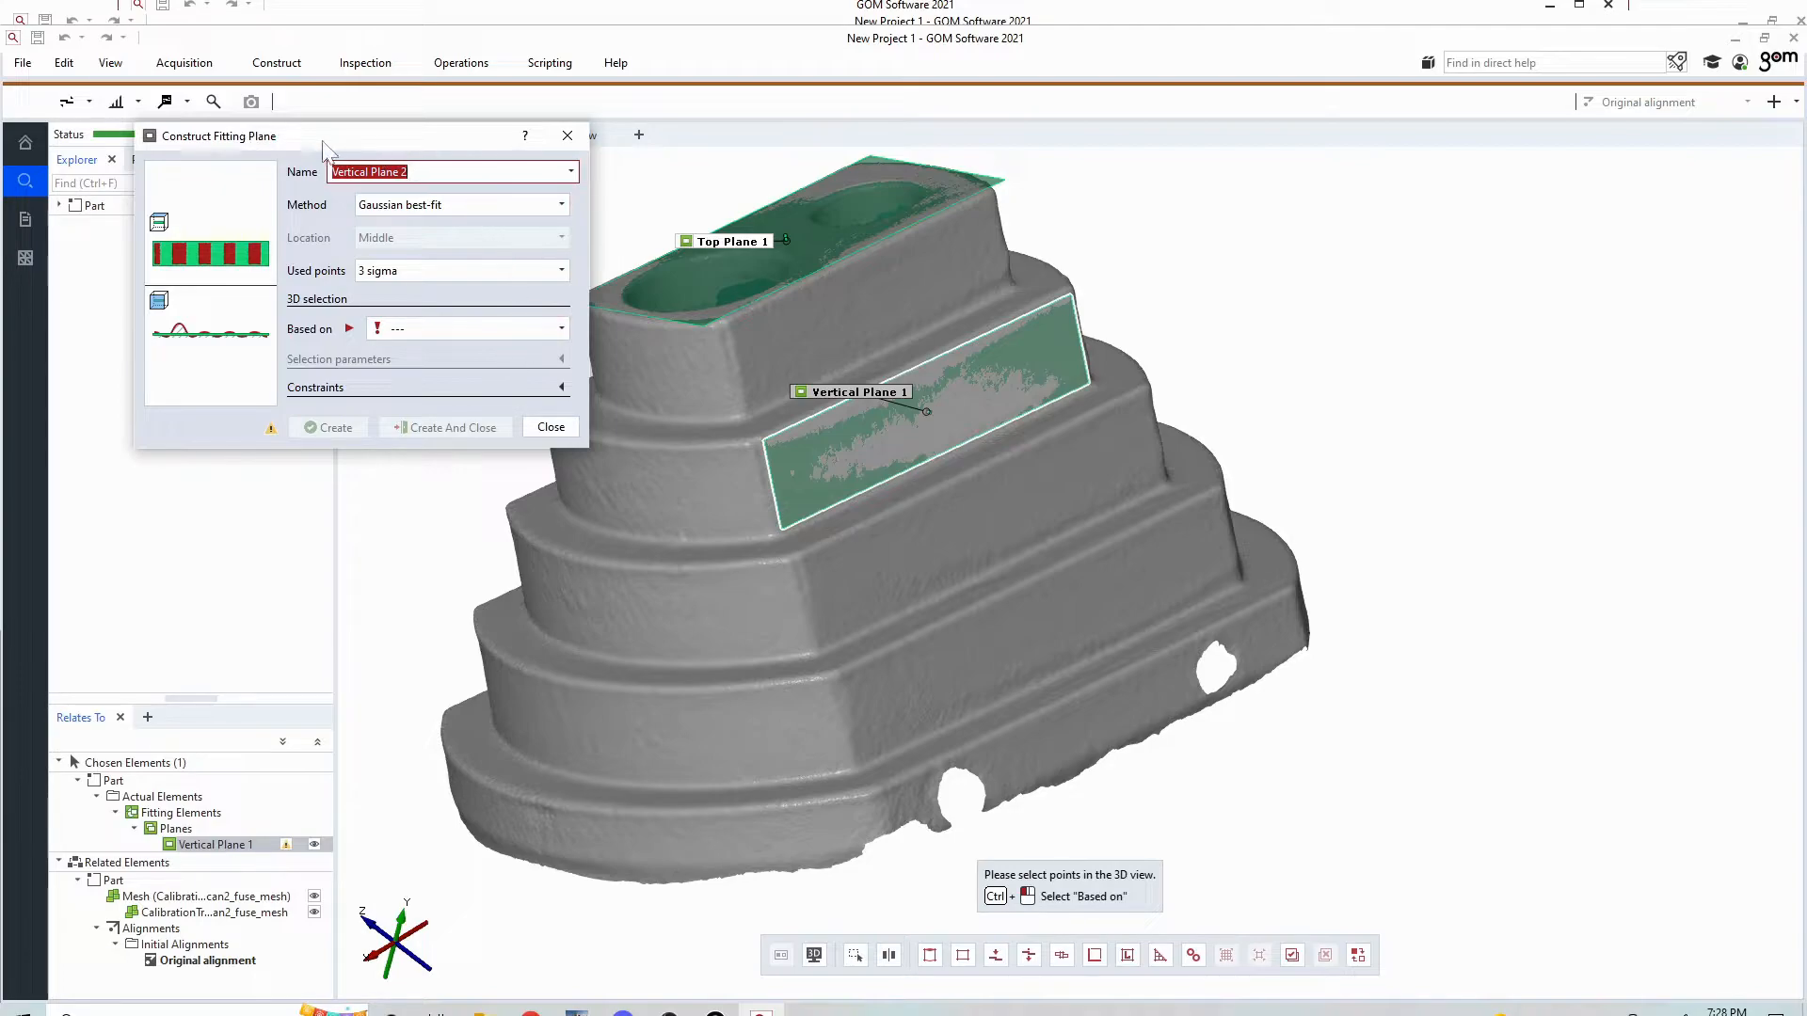
- Create a Gaussian best-fit fitting plane with 3 sigma on the second tier's opposite flat side wall and finish plane fitting
middle_drag(754, 464, 970, 447)
drag(850, 379, 918, 478)
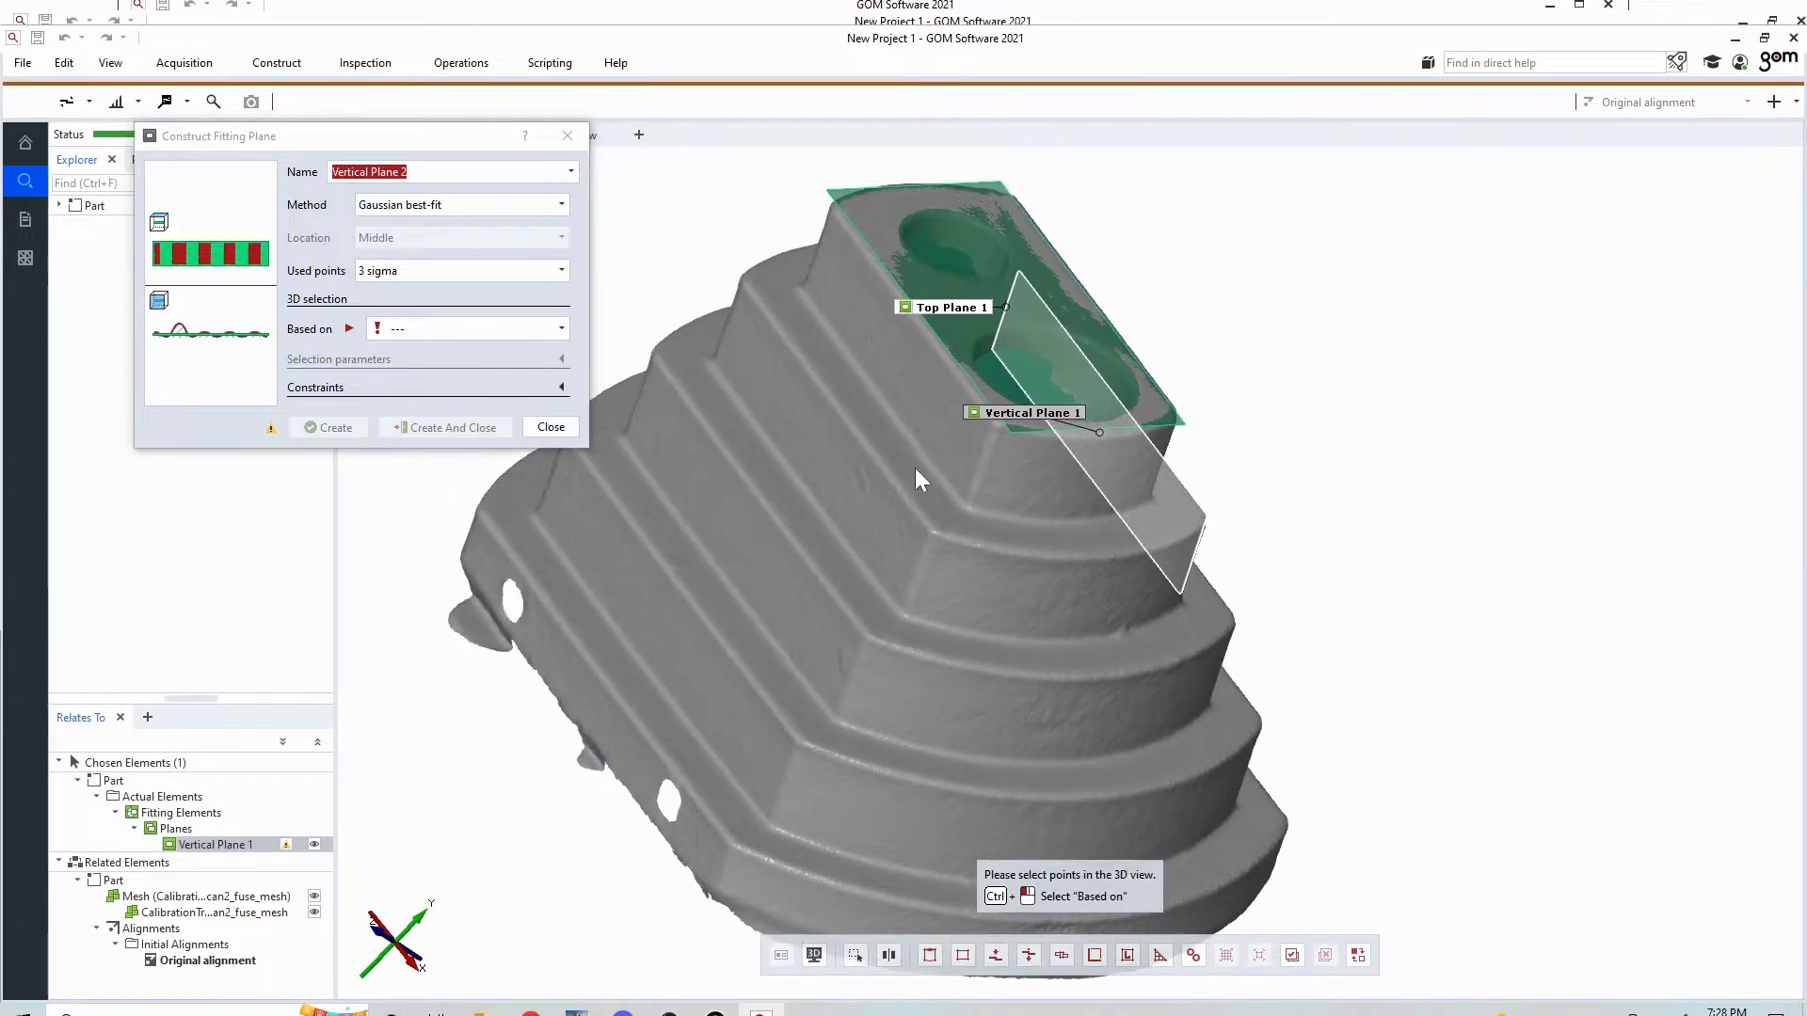
ctrl+click(819, 453)
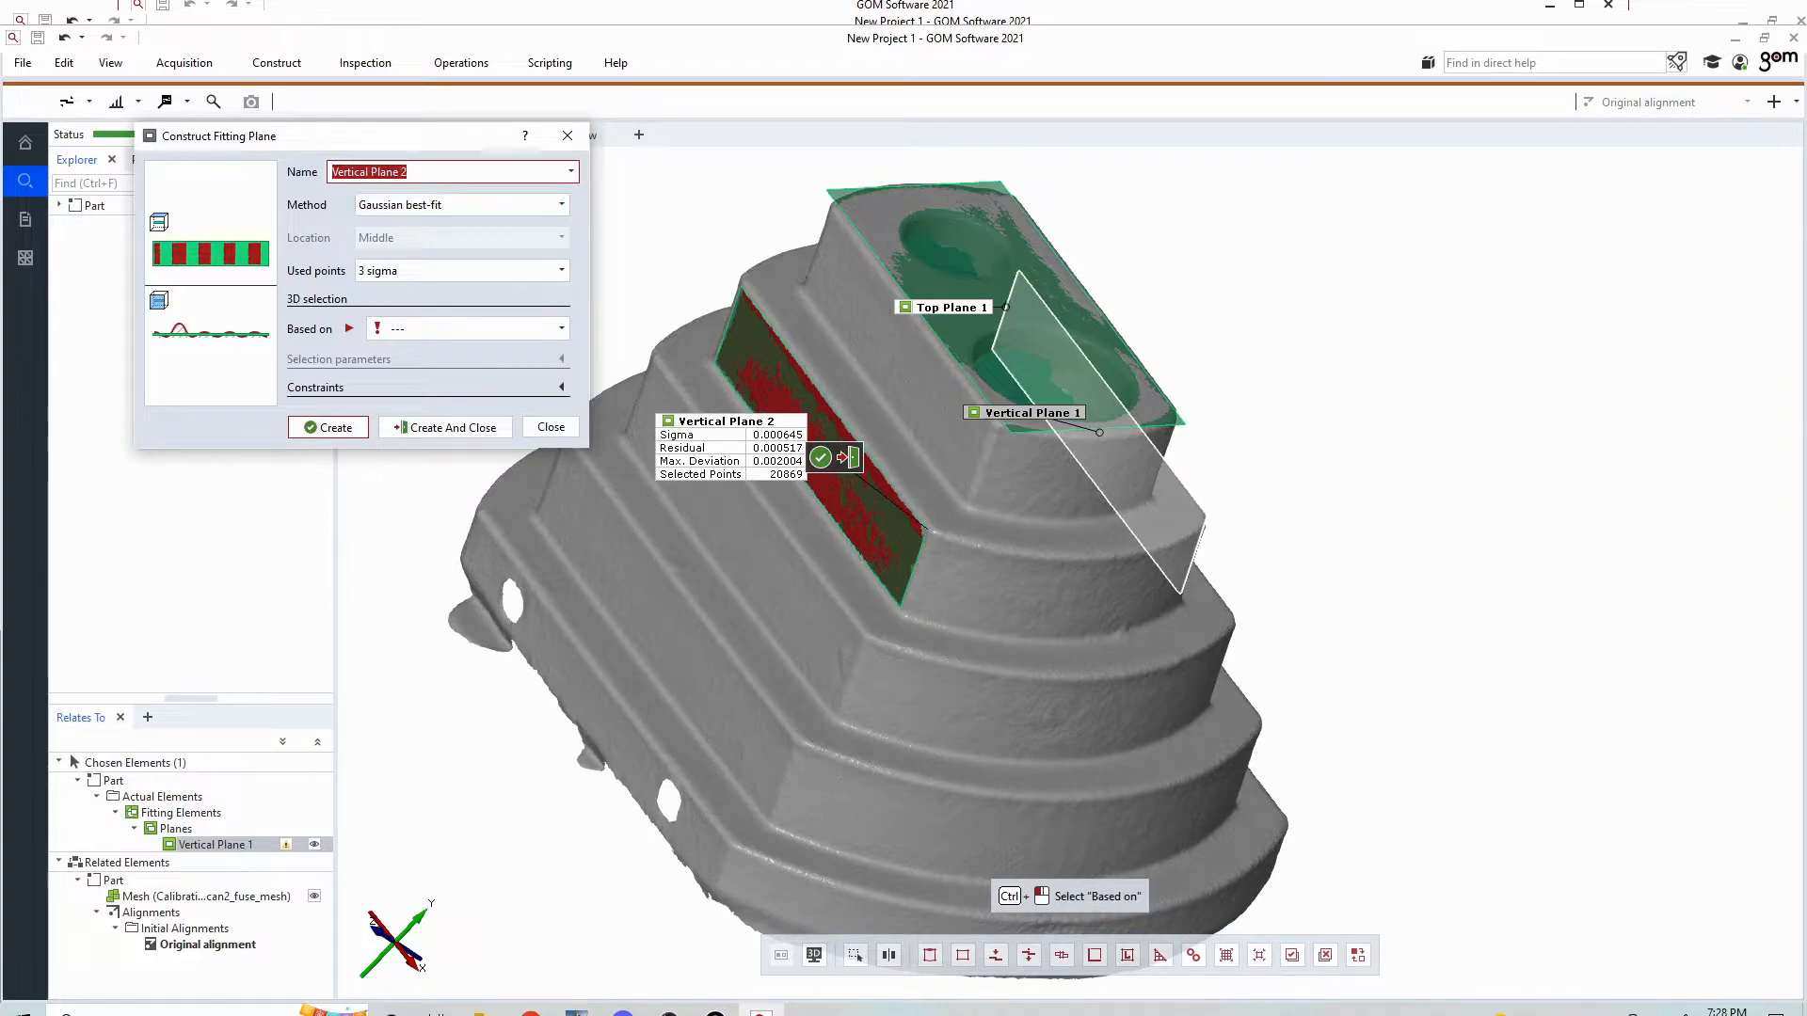
click(412, 431)
- Start a symmetric plane using Vertical Plane 2 as Plane 1 and Vertical Plane 1 as Plane 2
drag(1022, 599, 969, 551)
drag(1244, 565, 1229, 548)
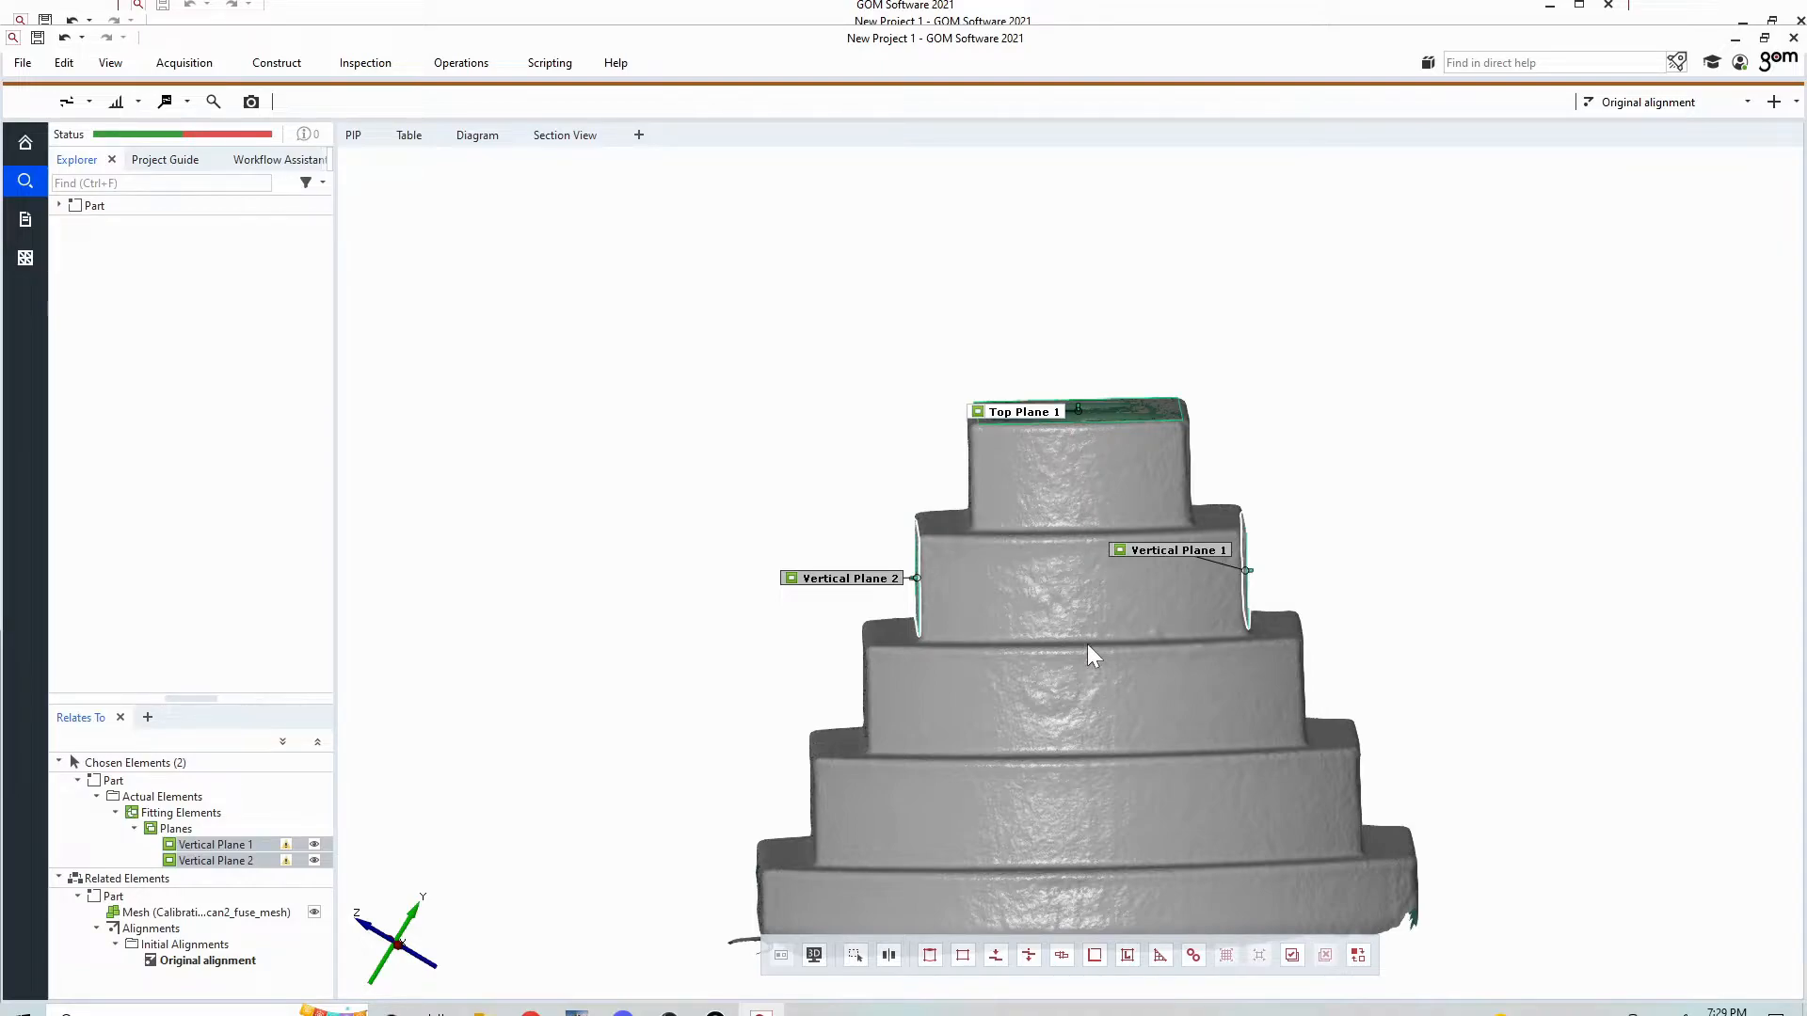
click(298, 60)
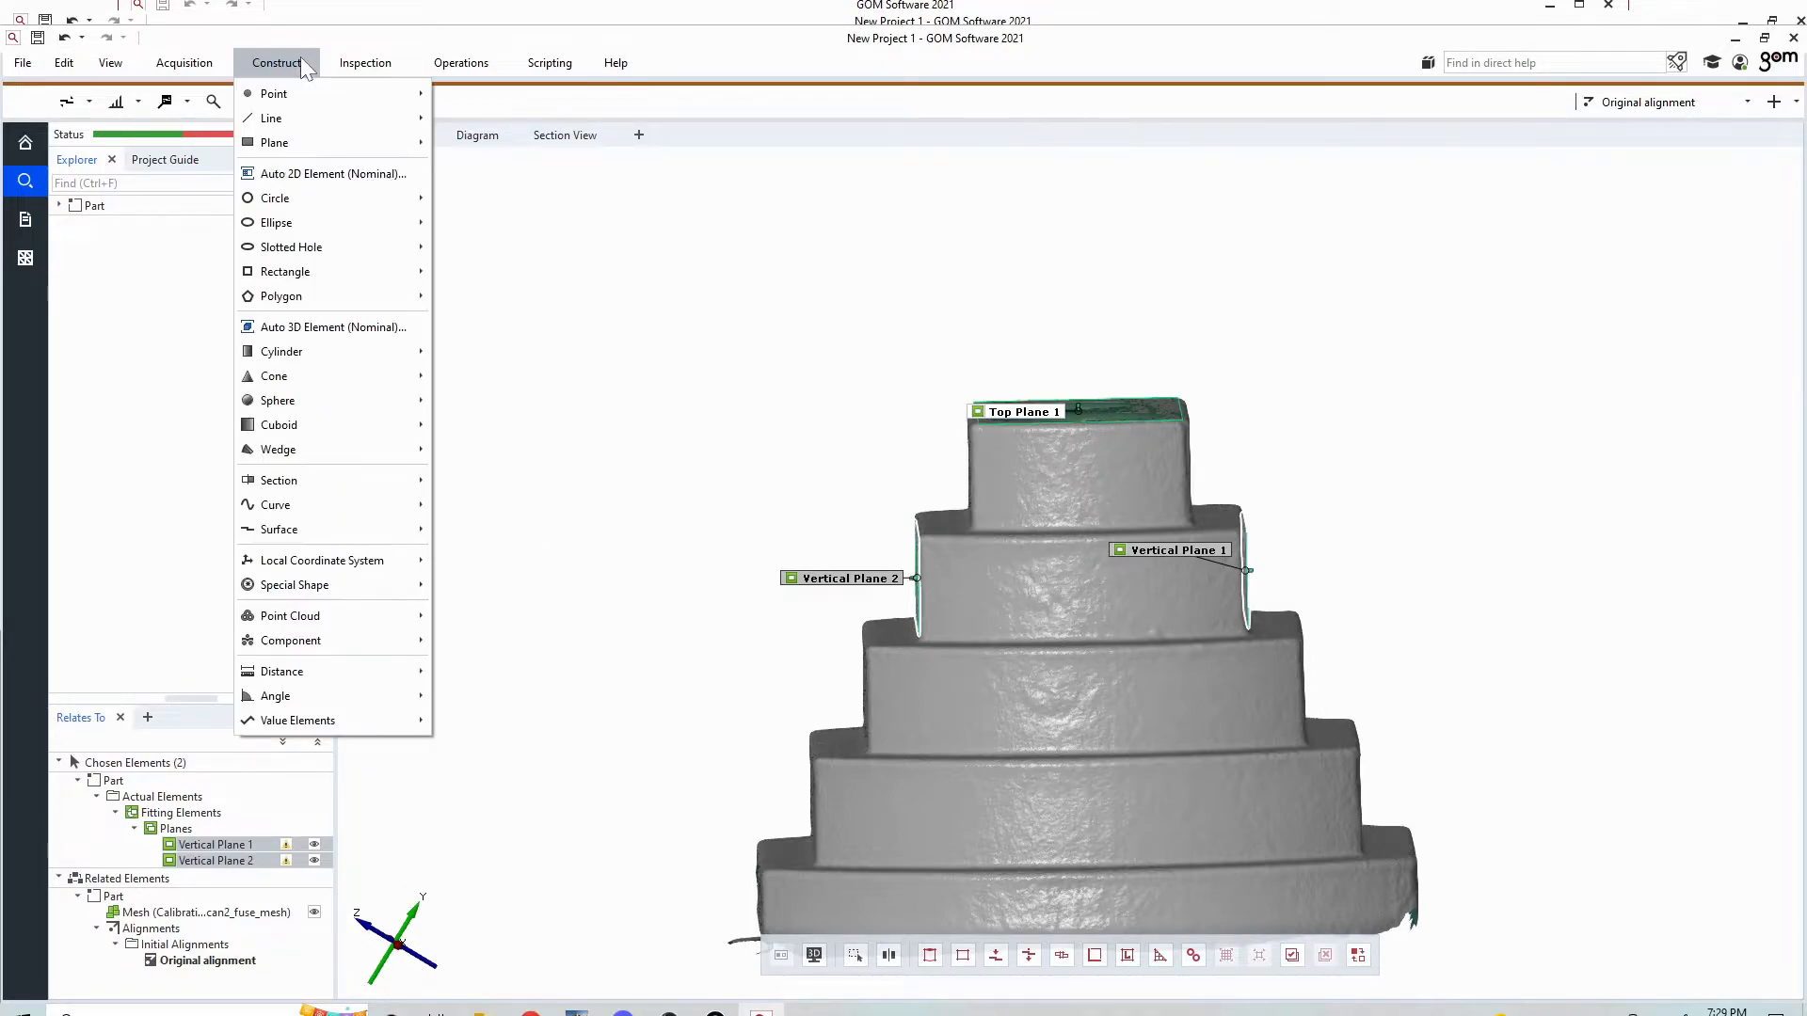
mouse_move(266, 149)
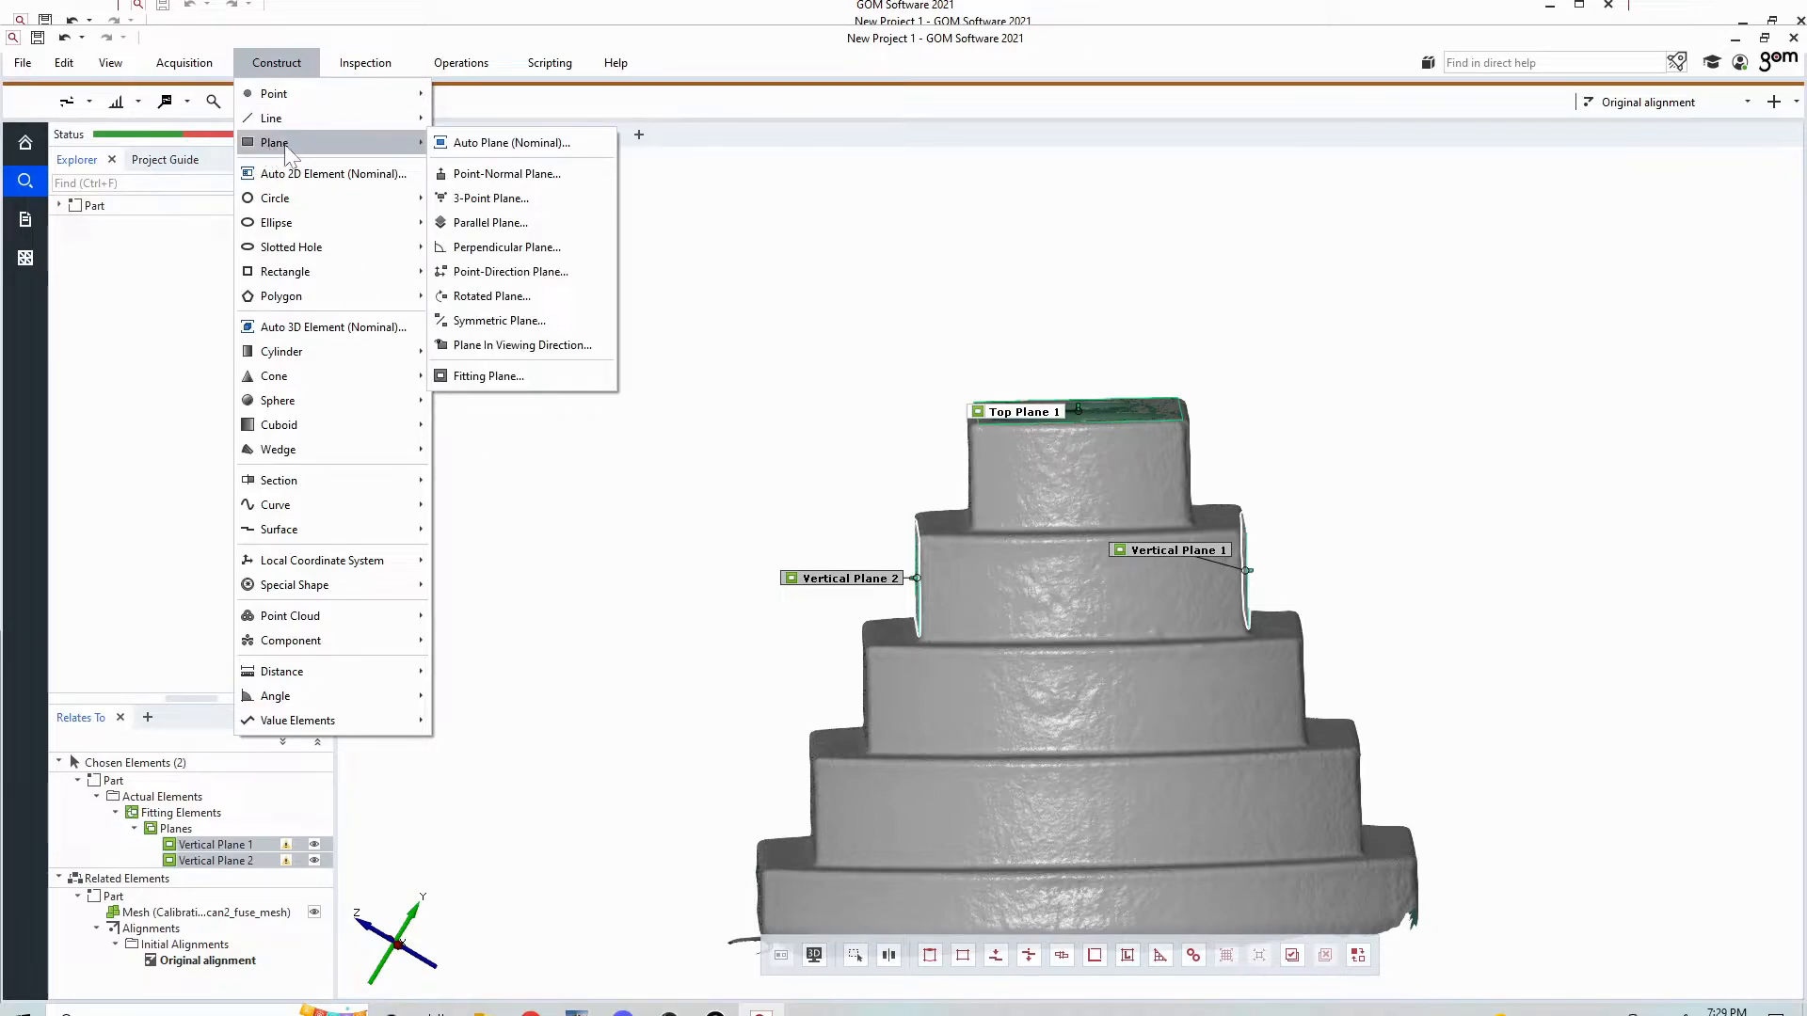
click(498, 321)
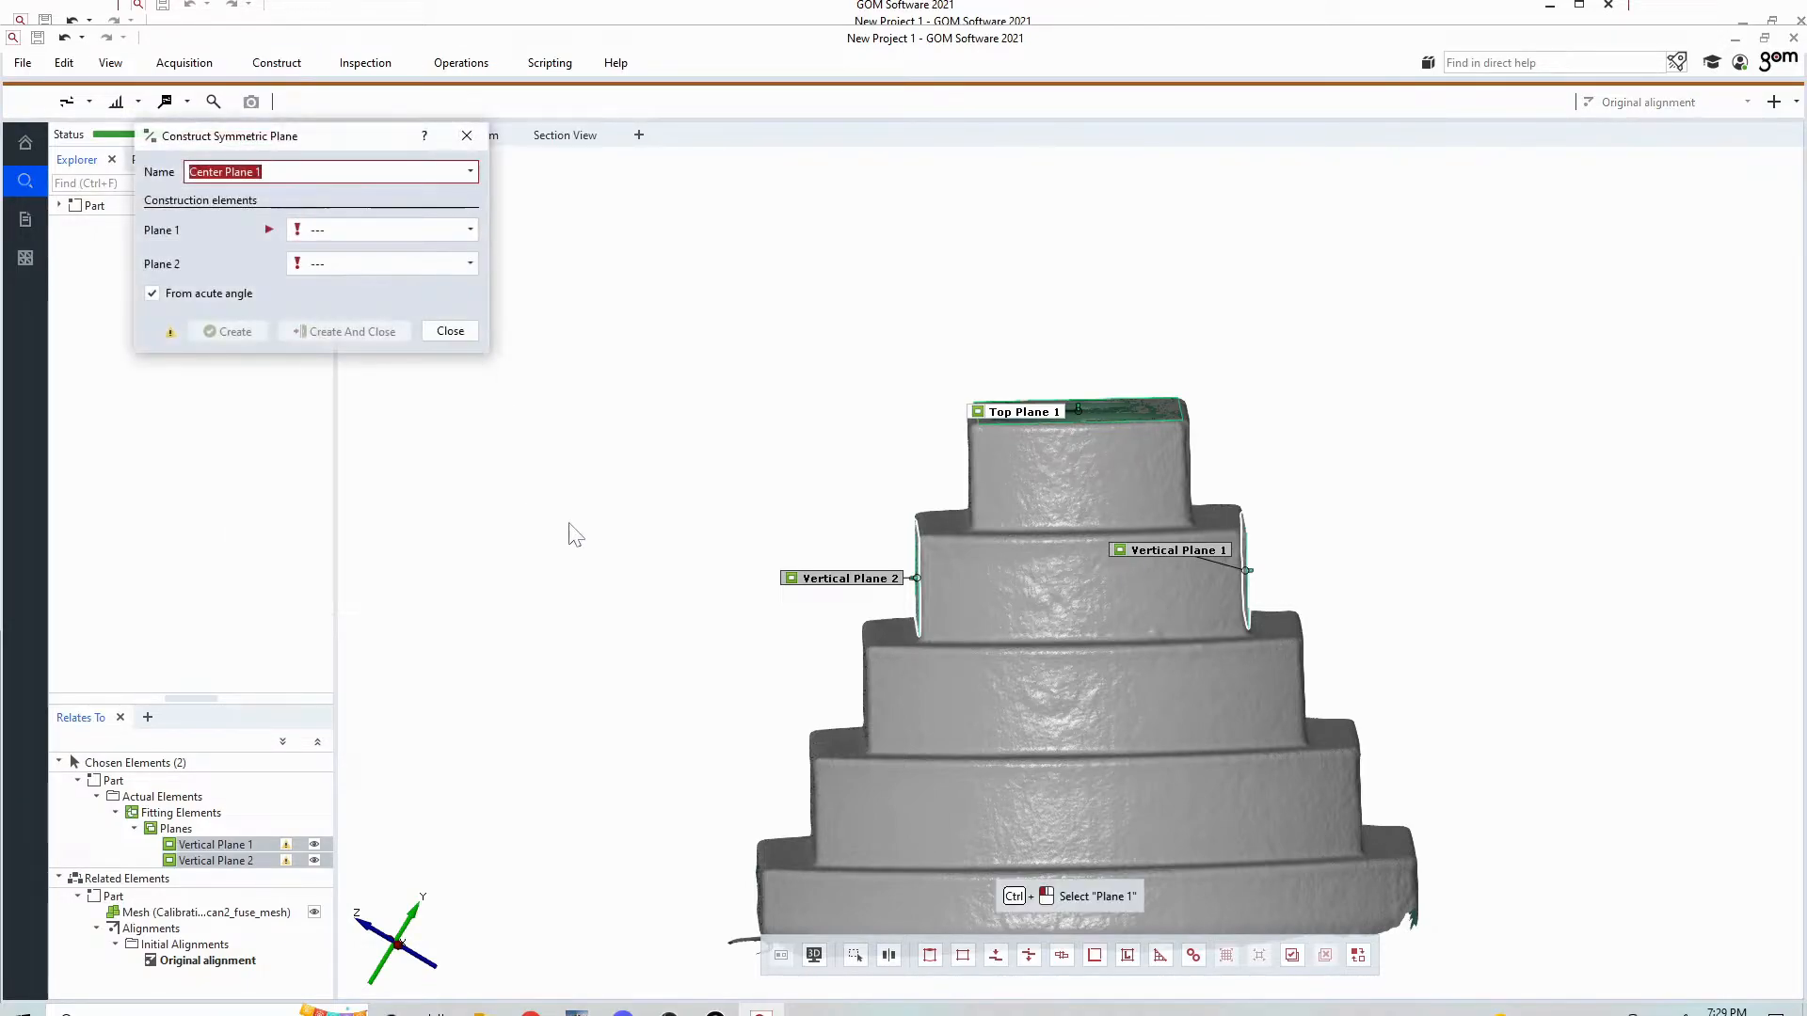
drag(990, 444, 941, 529)
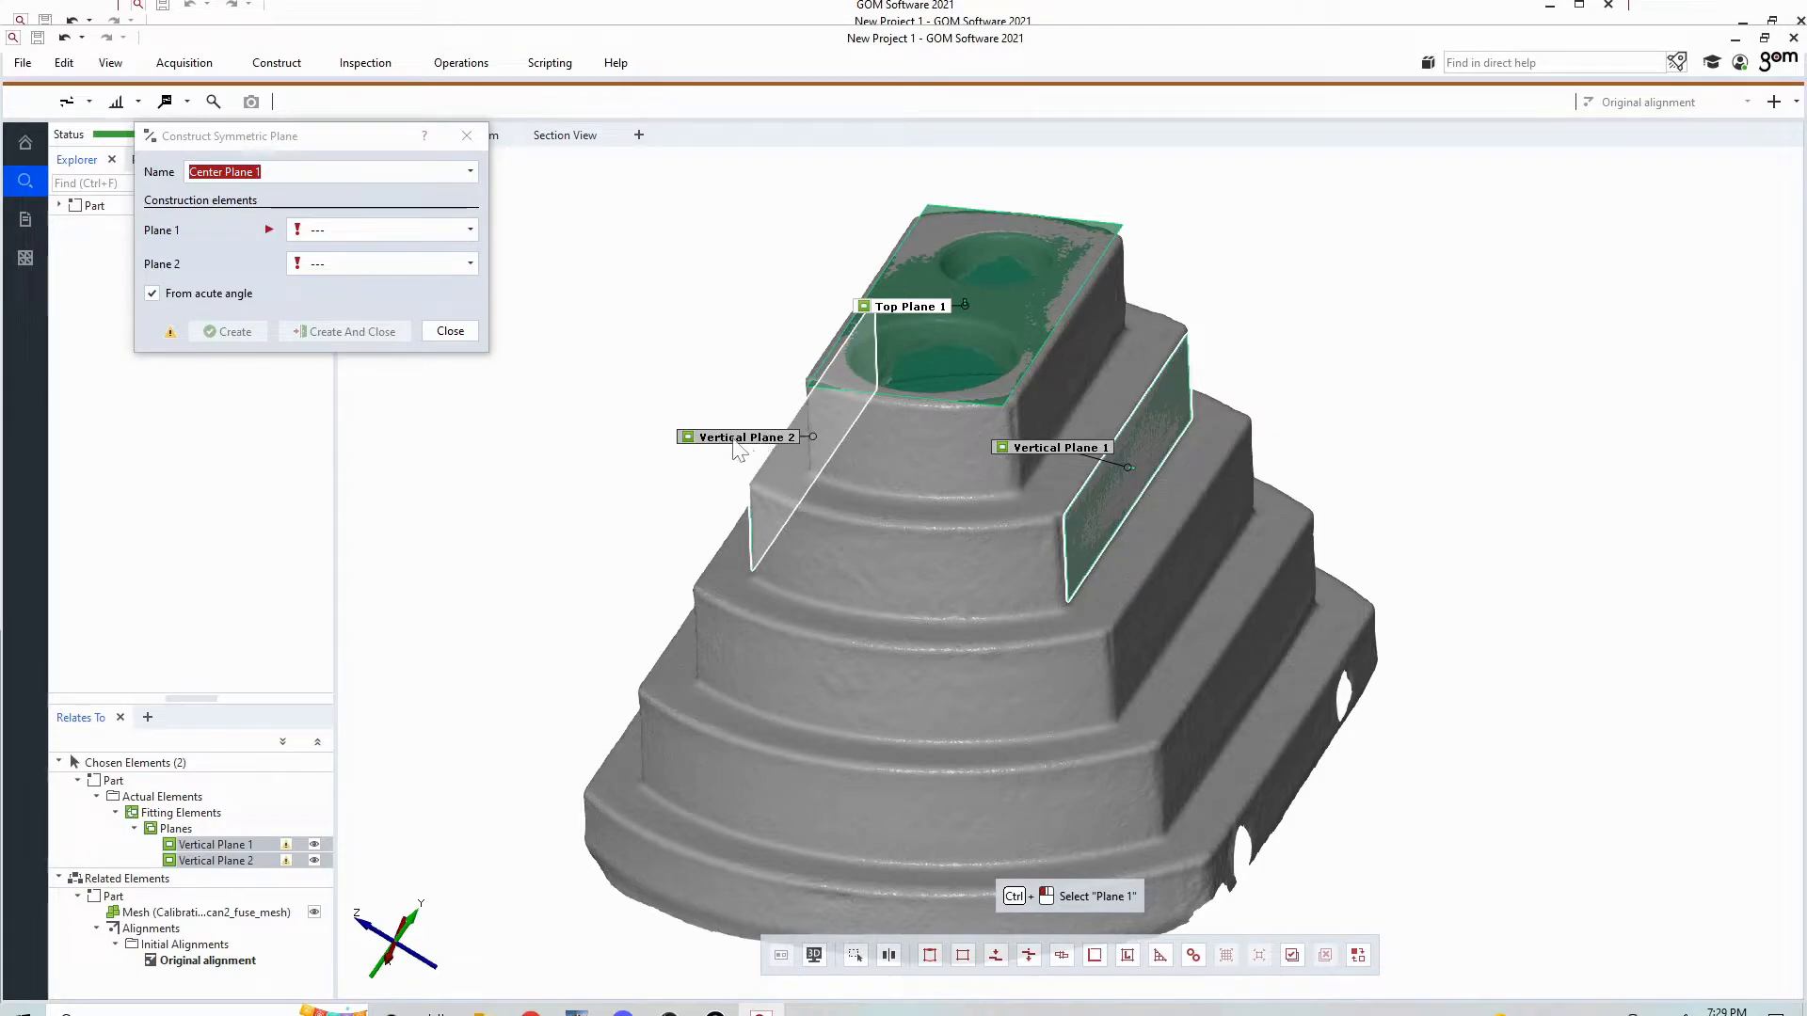
click(700, 440)
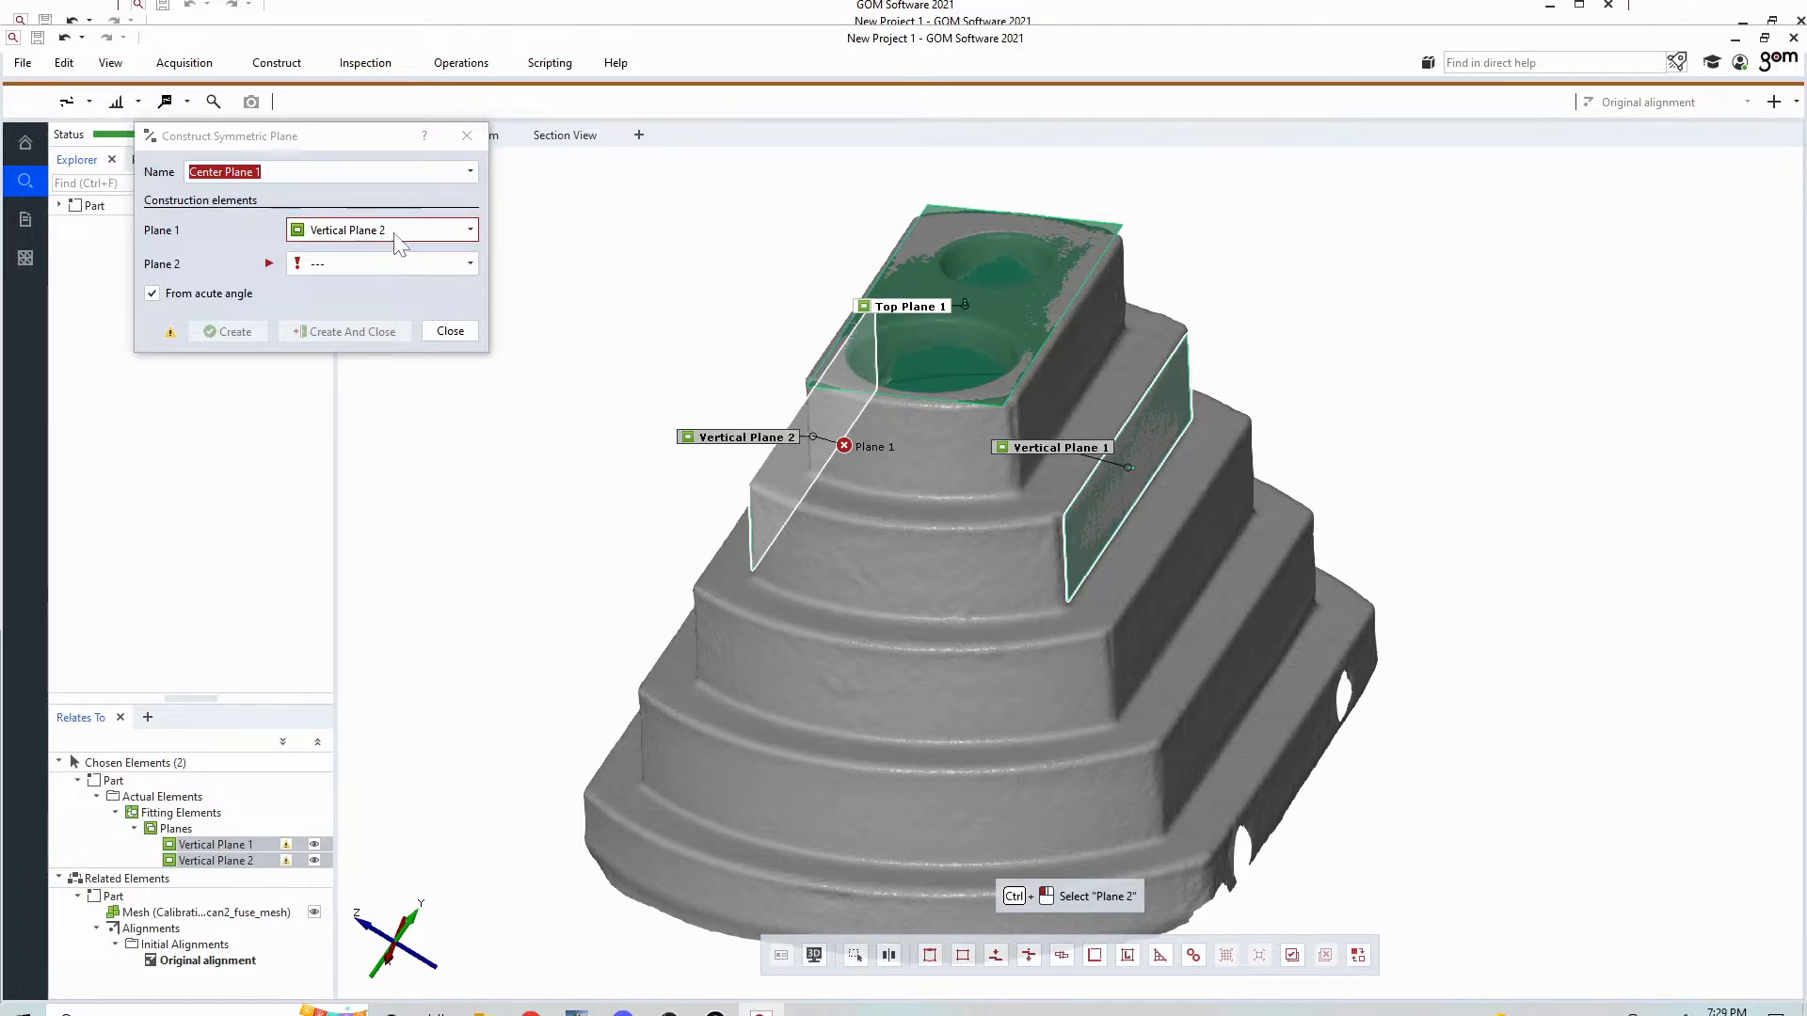
click(349, 264)
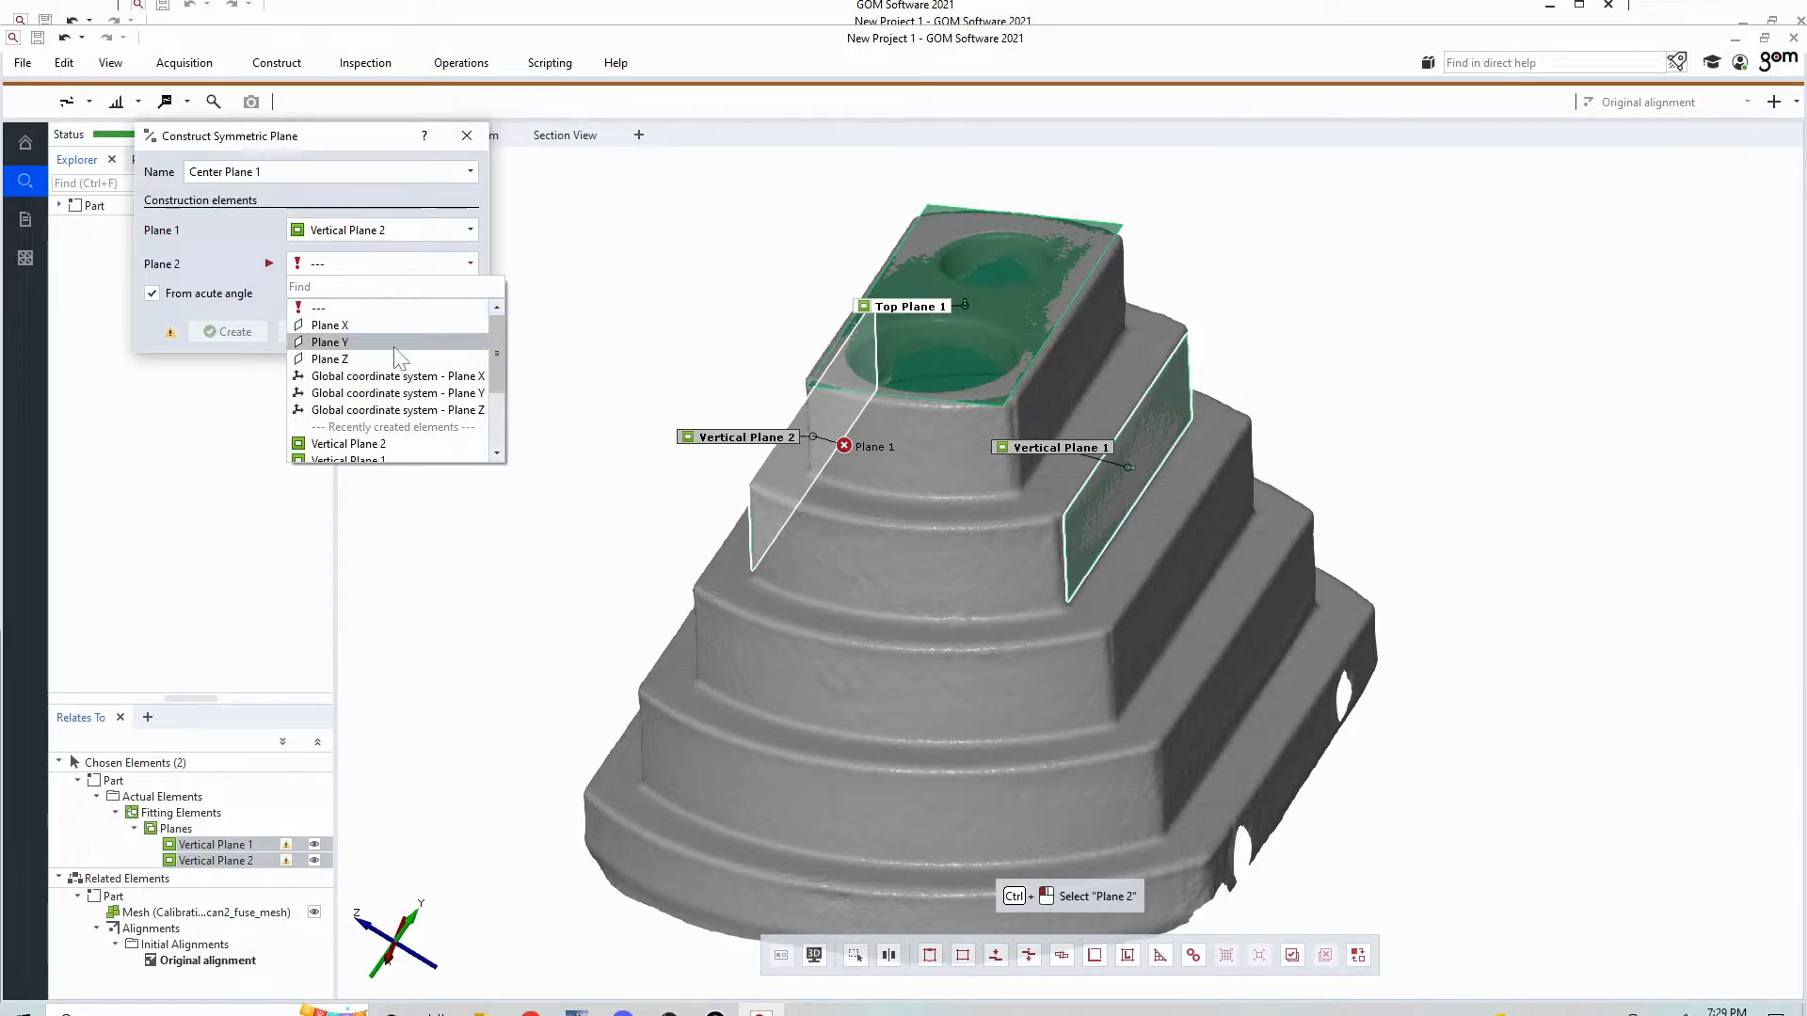
scroll(372, 428, down, 1)
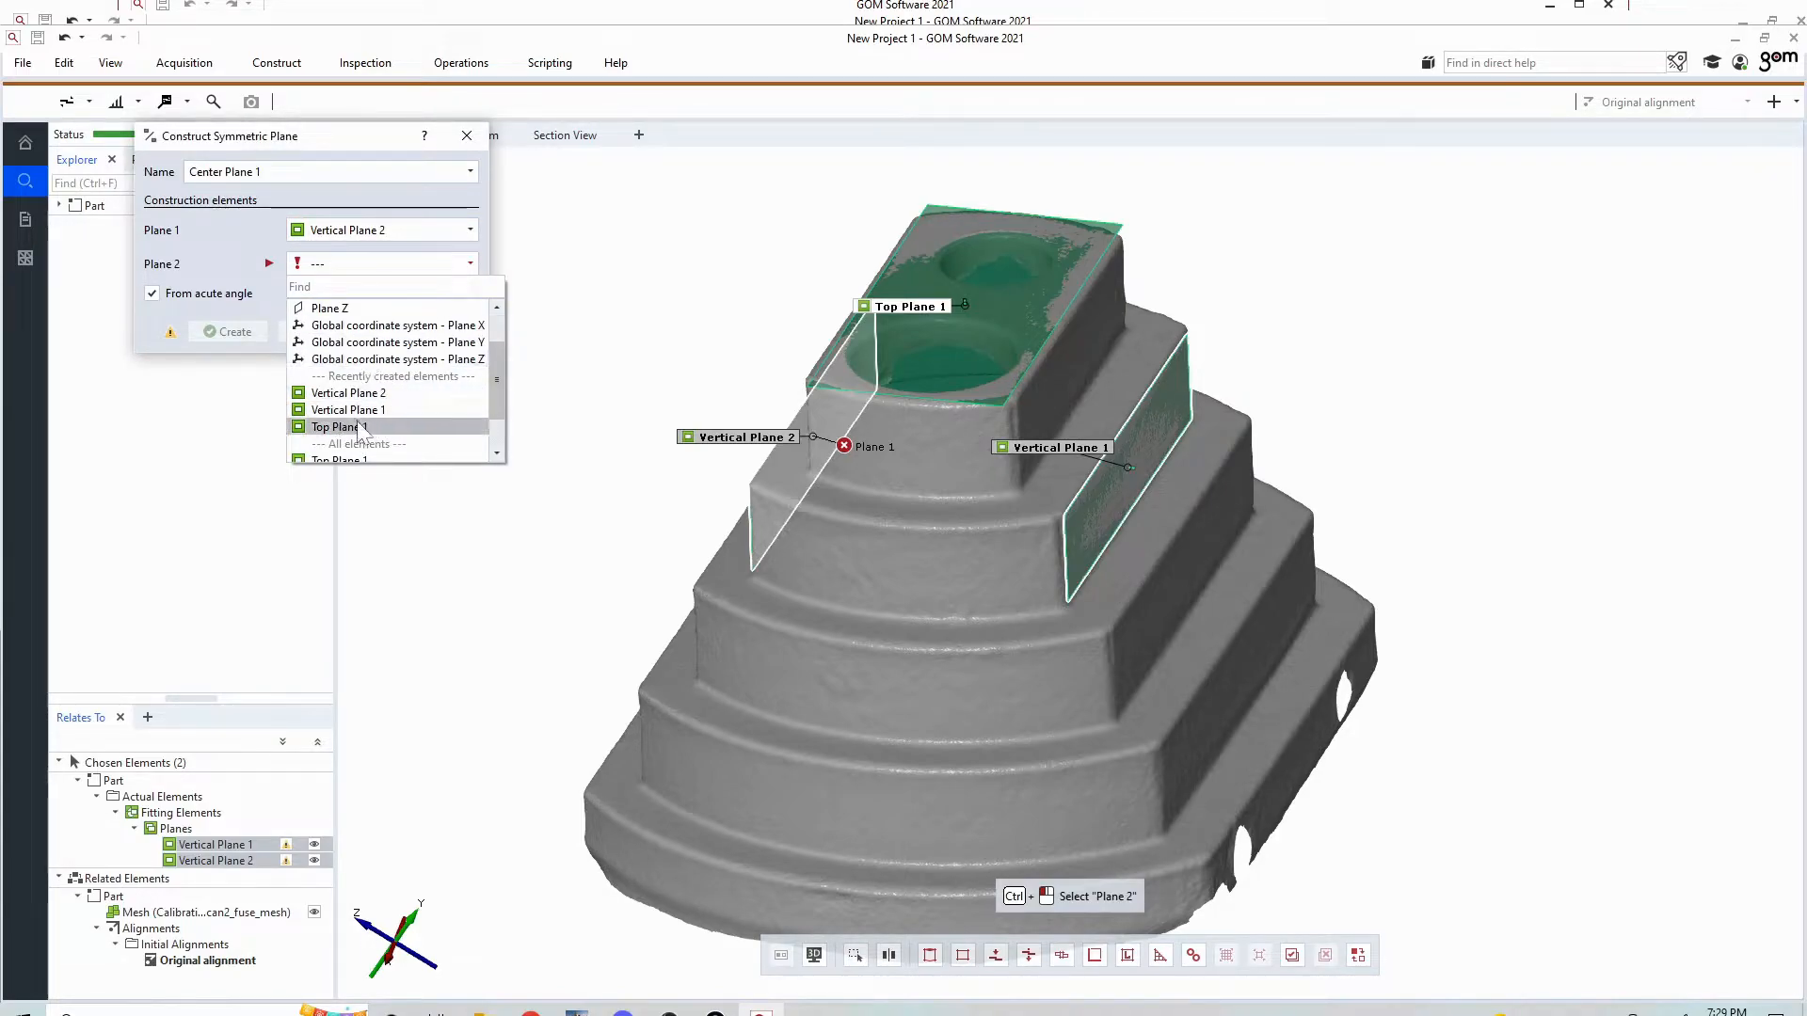
click(350, 412)
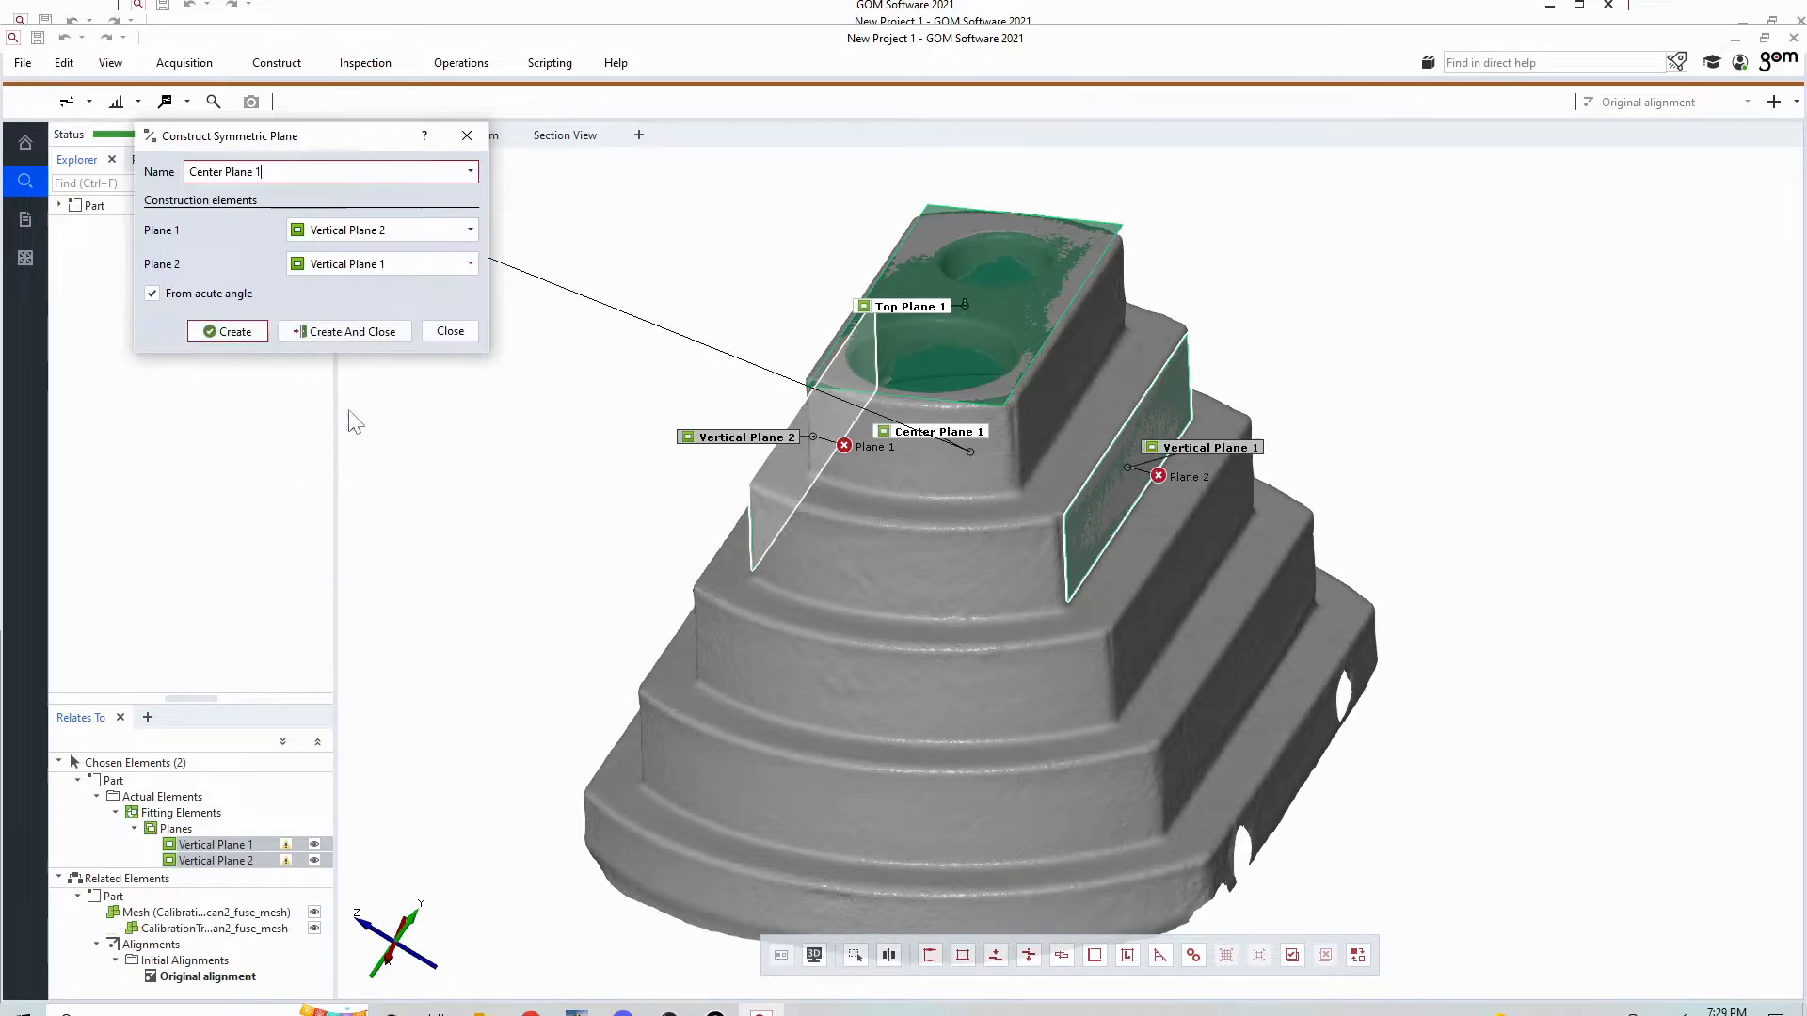
- Hide the part's mesh and inspect the symmetric plane preview between the two vertical planes
drag(304, 143, 409, 278)
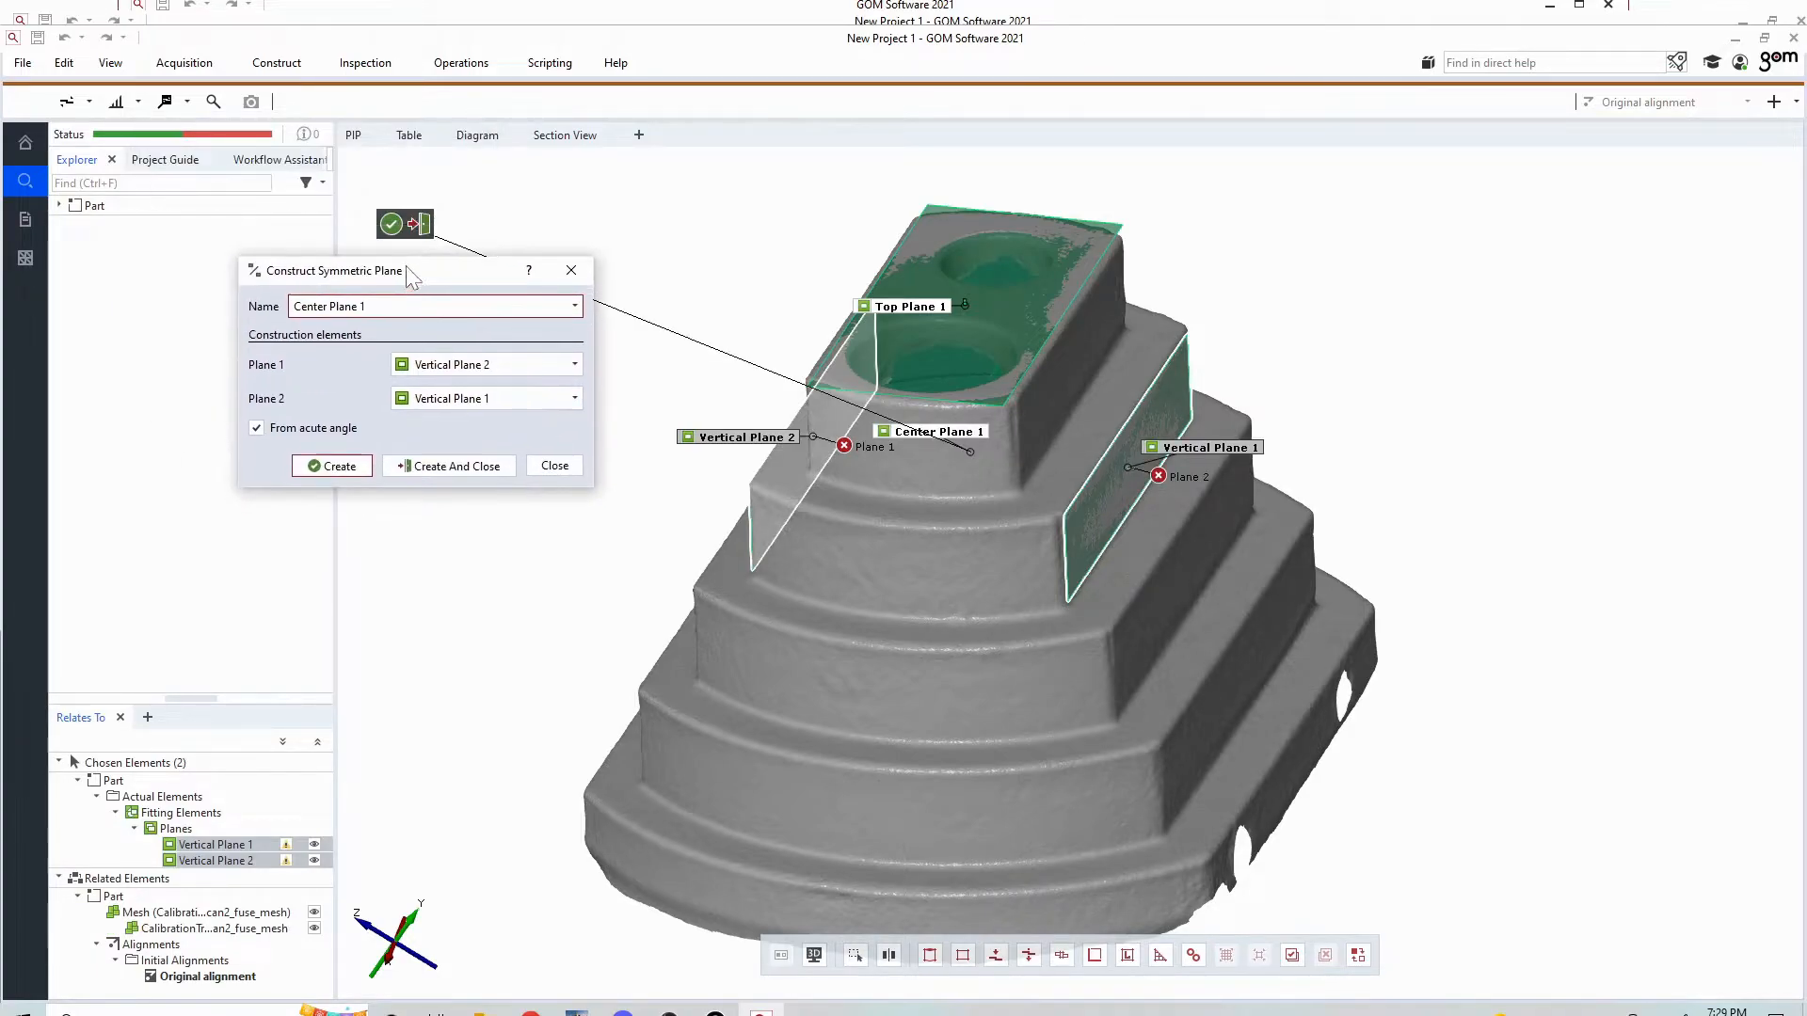
click(59, 205)
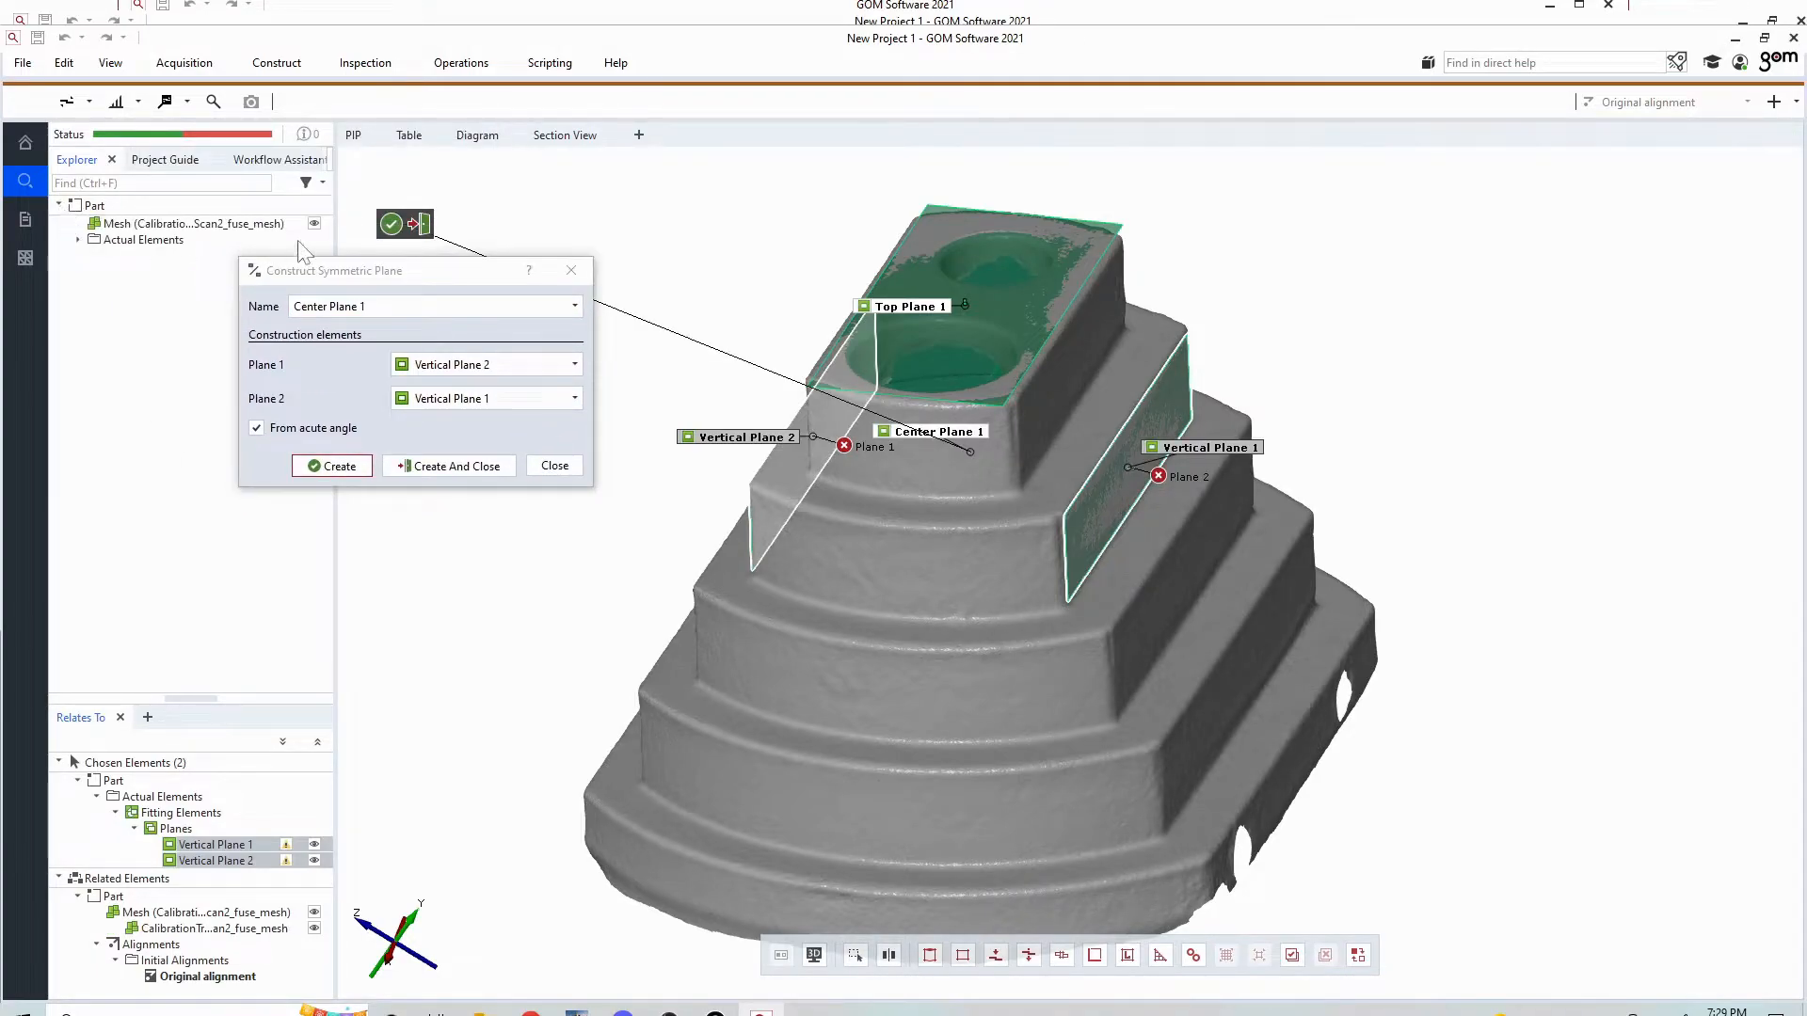
click(314, 223)
drag(951, 513, 962, 476)
right_drag(964, 478, 1036, 384)
scroll(1003, 376, up, 3)
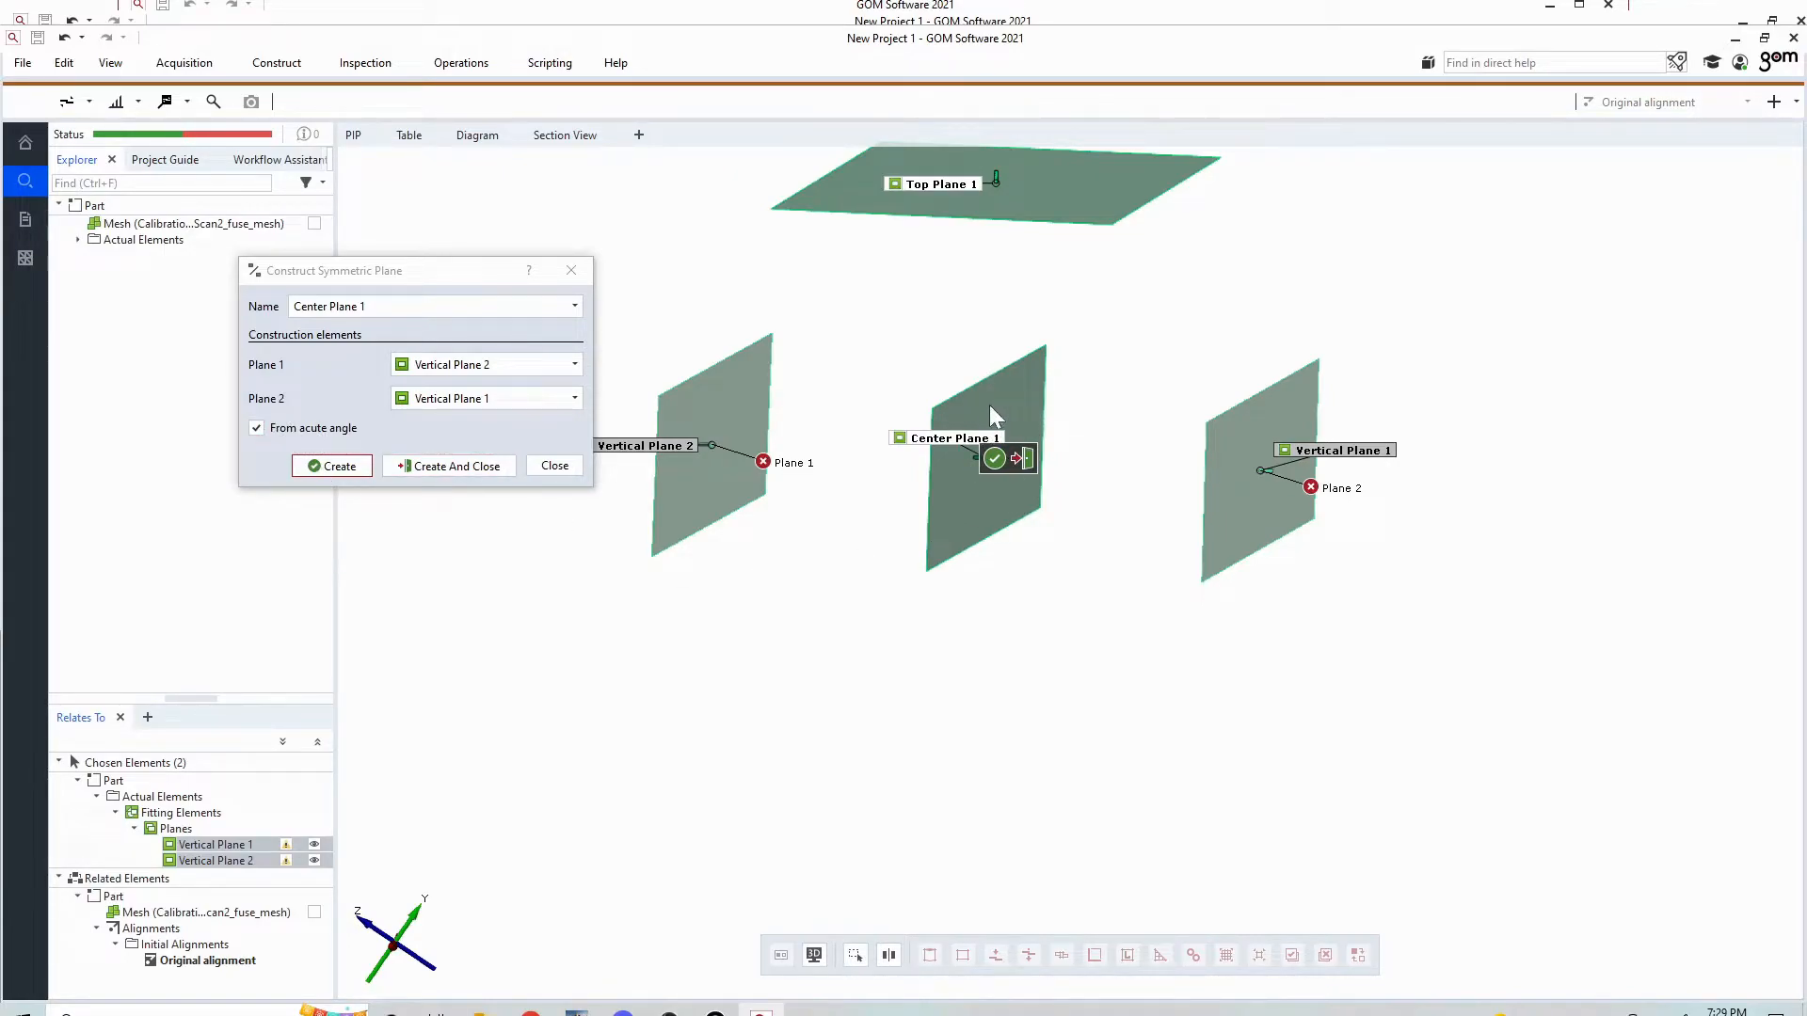
drag(950, 538, 983, 554)
- Try the symmetric plane with the From acute angle option turned off
click(265, 425)
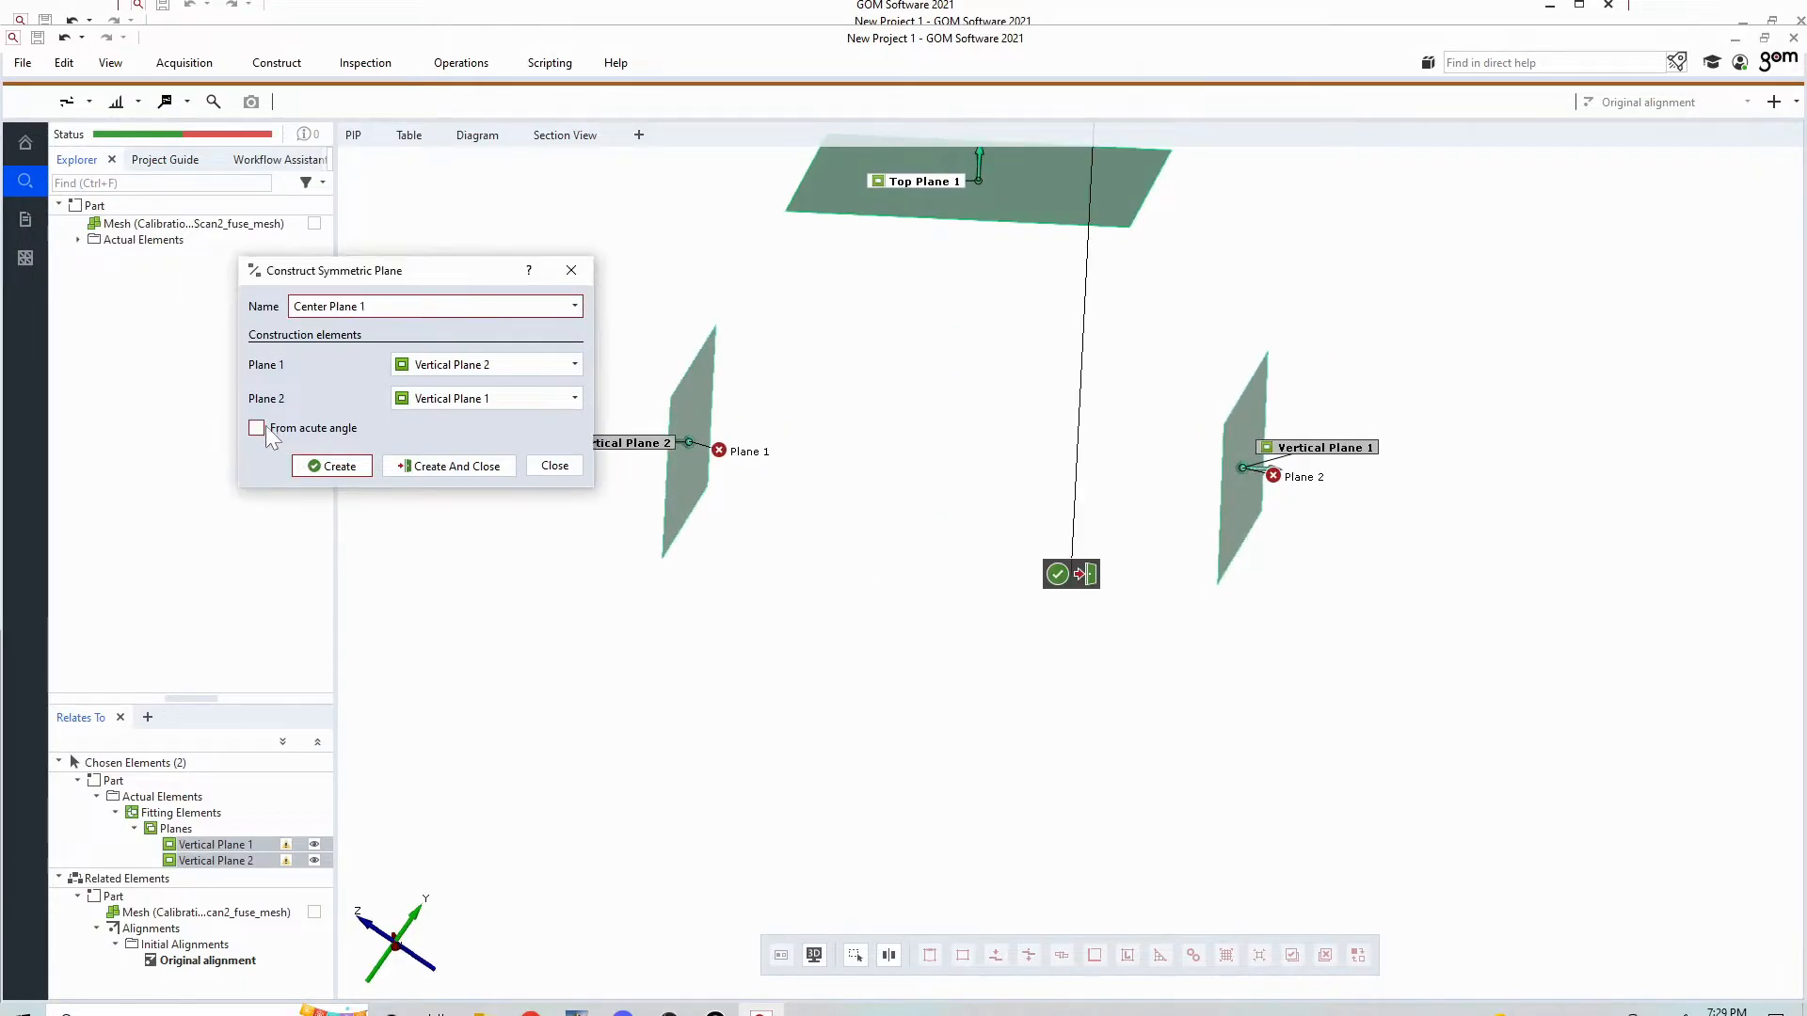
scroll(884, 395, down, 5)
scroll(894, 395, up, 5)
click(255, 427)
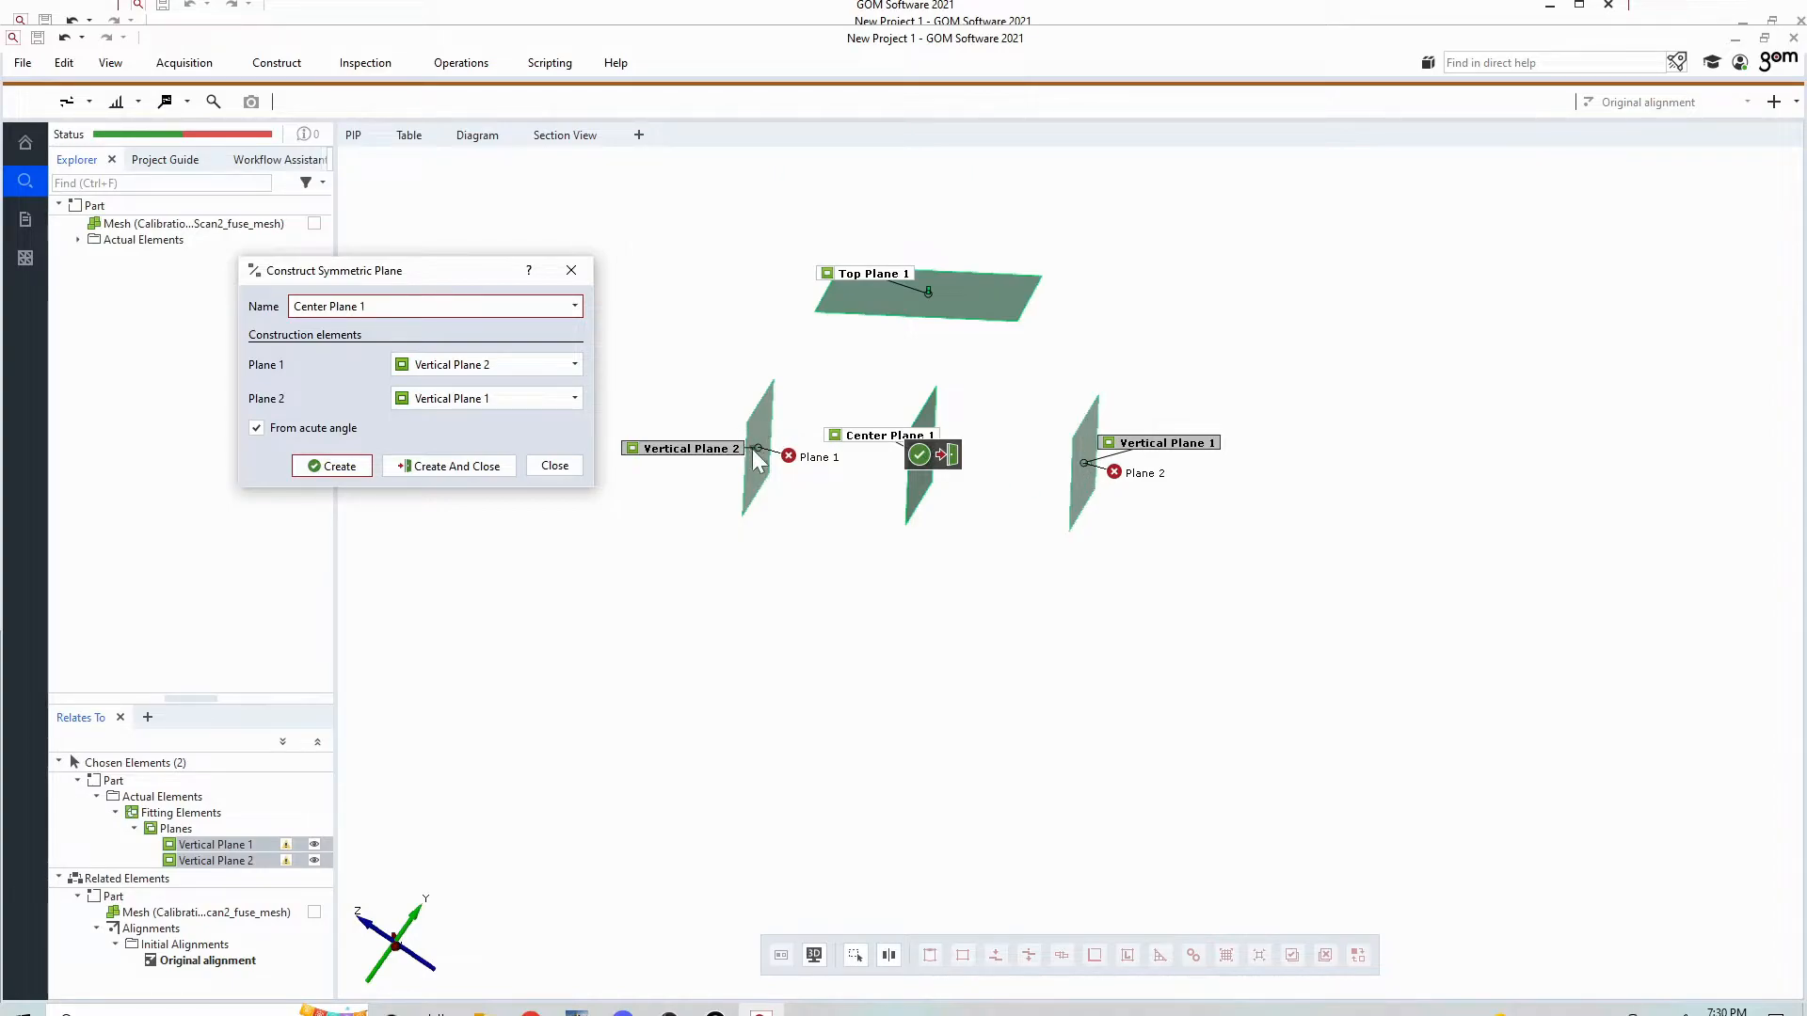
- Create the symmetric plane between the two vertical planes with From acute angle enabled and finish the construction
drag(809, 516, 873, 502)
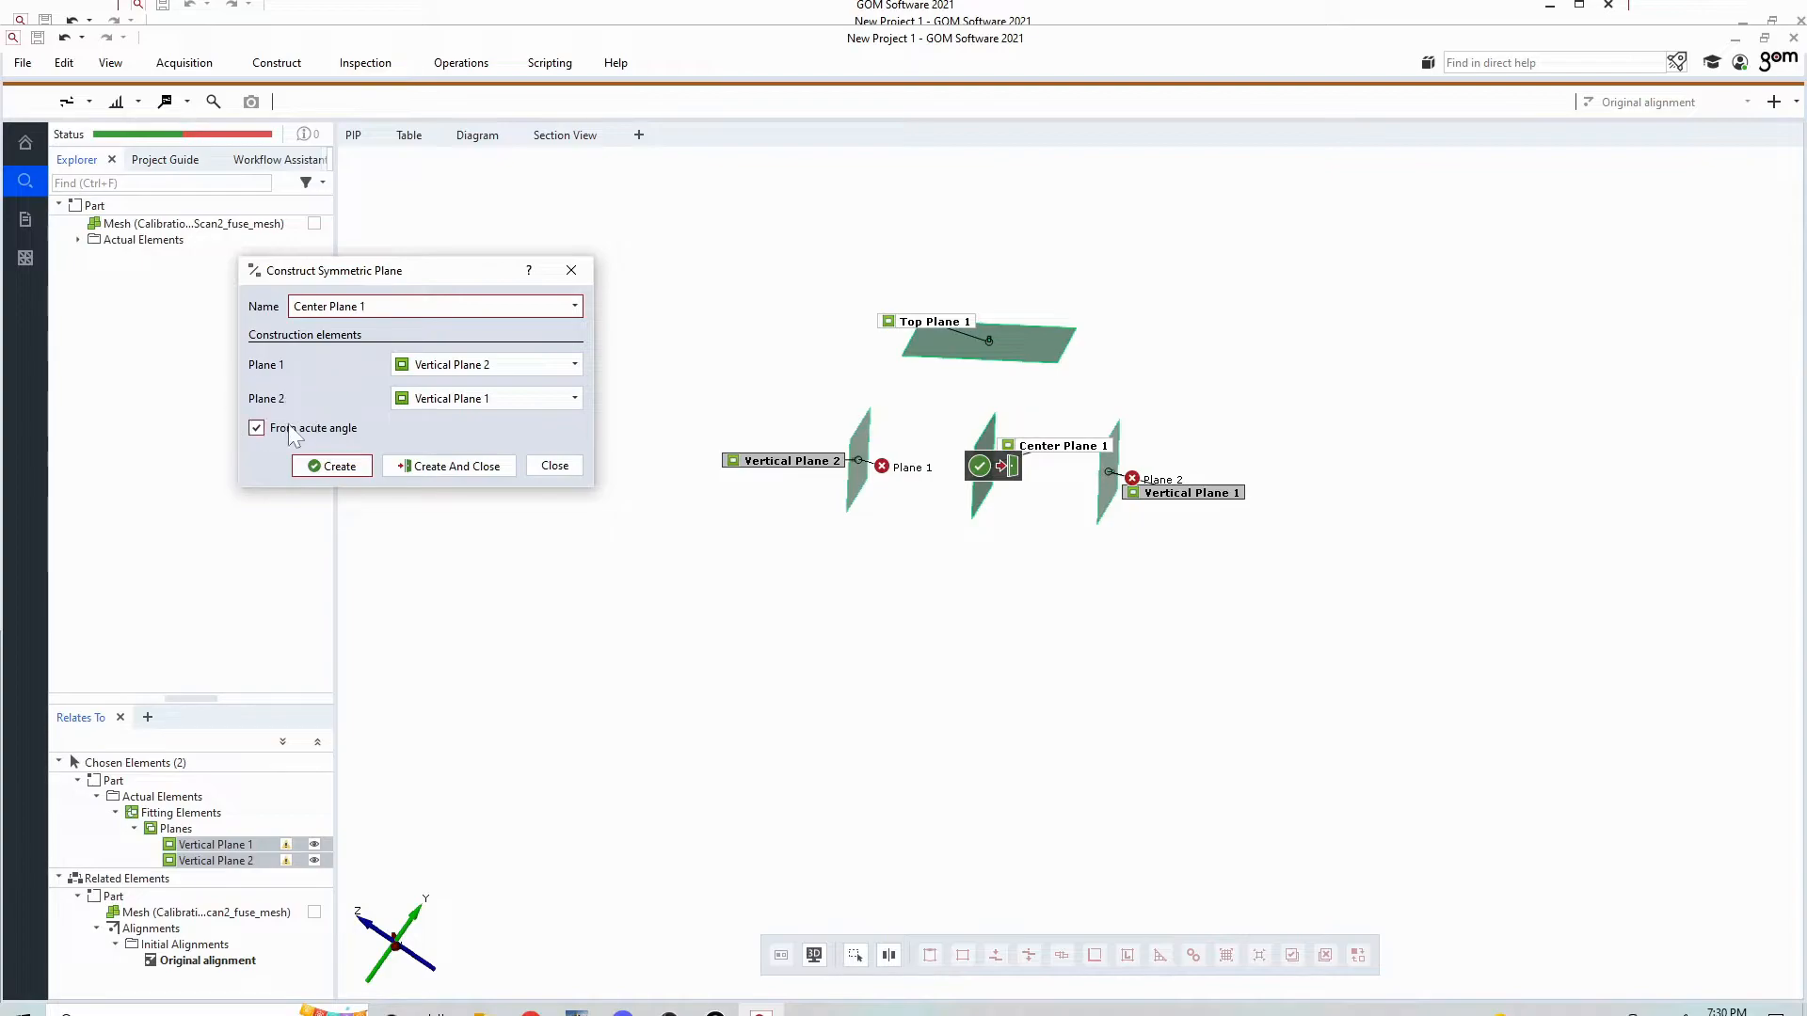
scroll(963, 416, up, 6)
drag(918, 433, 939, 422)
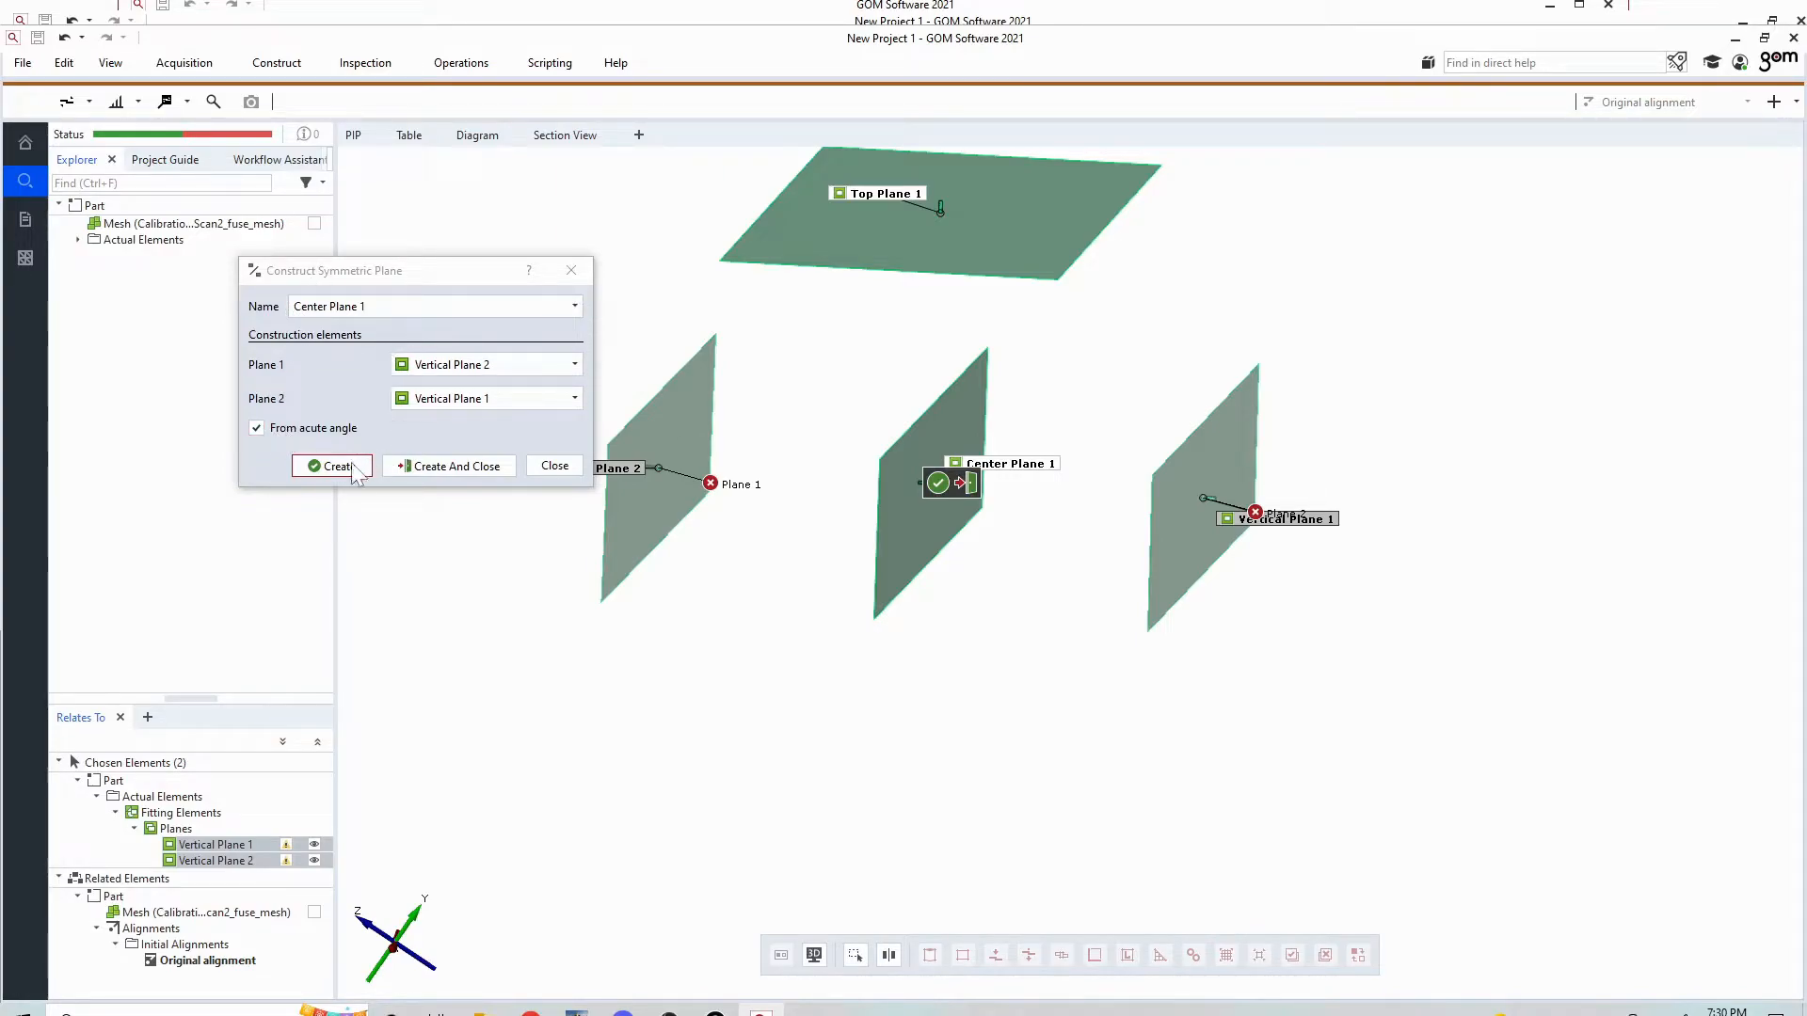
click(442, 468)
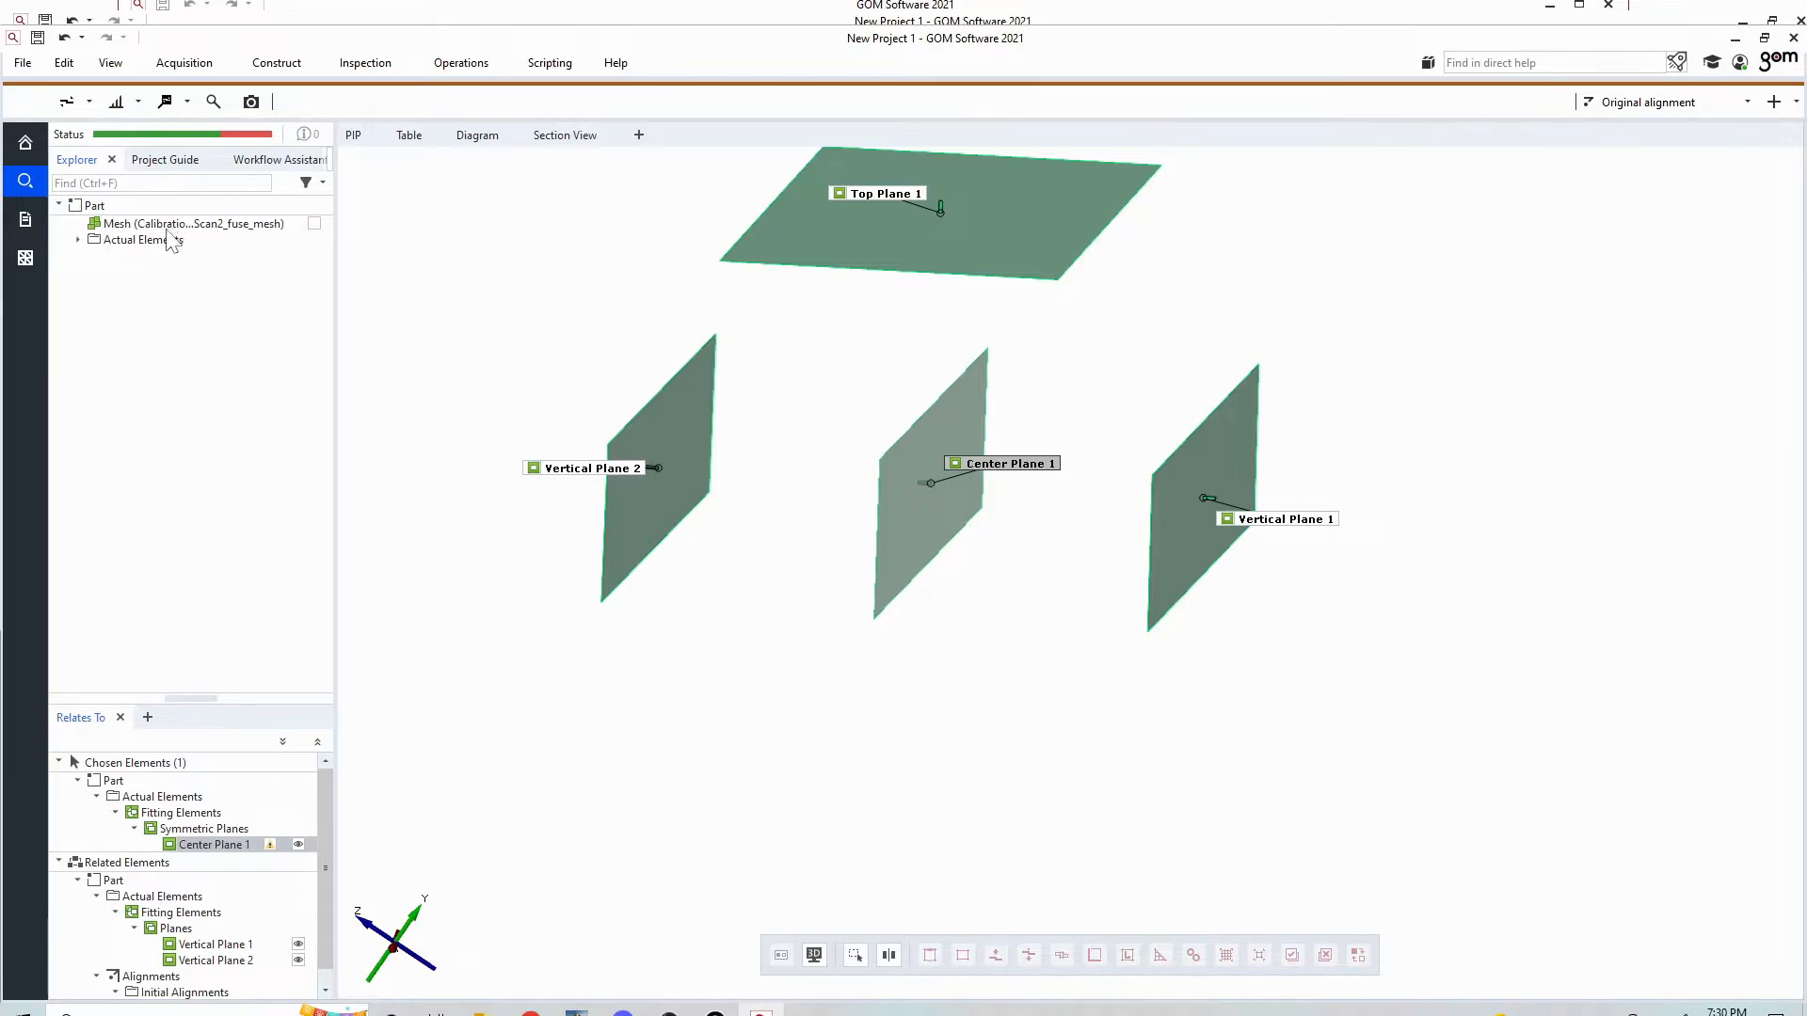
- Show the part's mesh again and examine how the constructed planes sit on the part
click(315, 225)
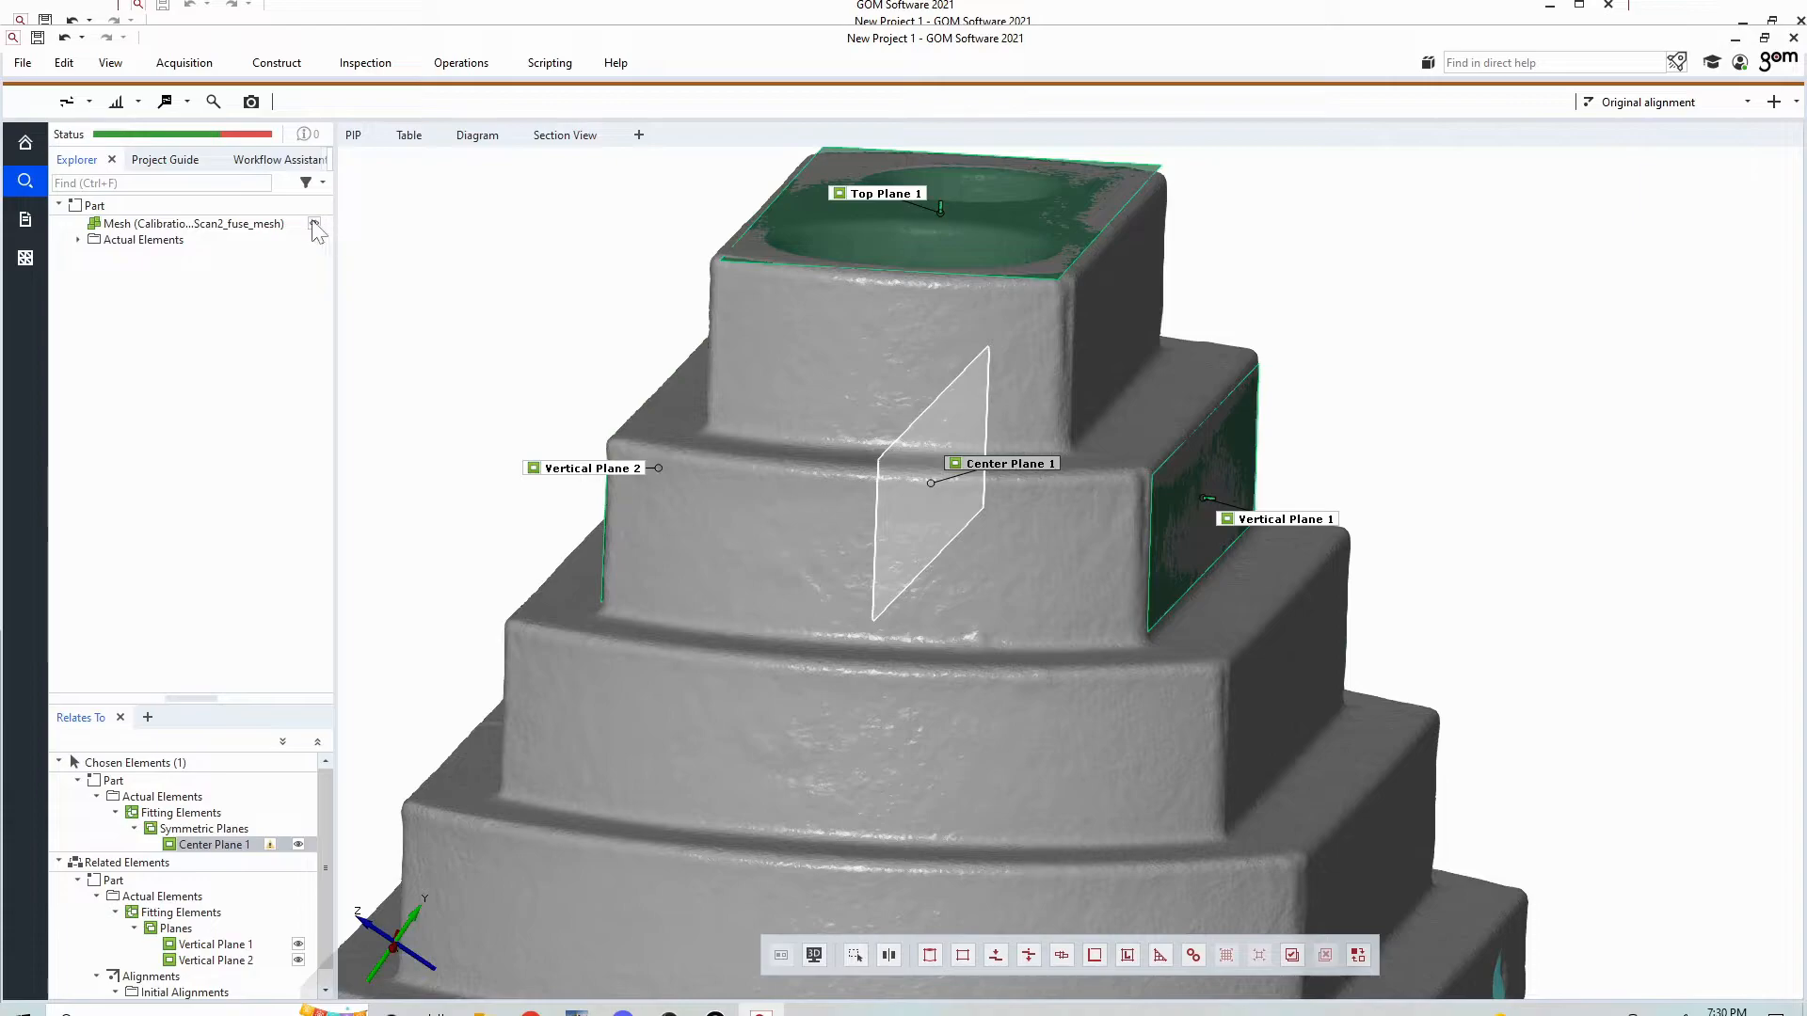
scroll(629, 385, down, 4)
drag(725, 450, 692, 548)
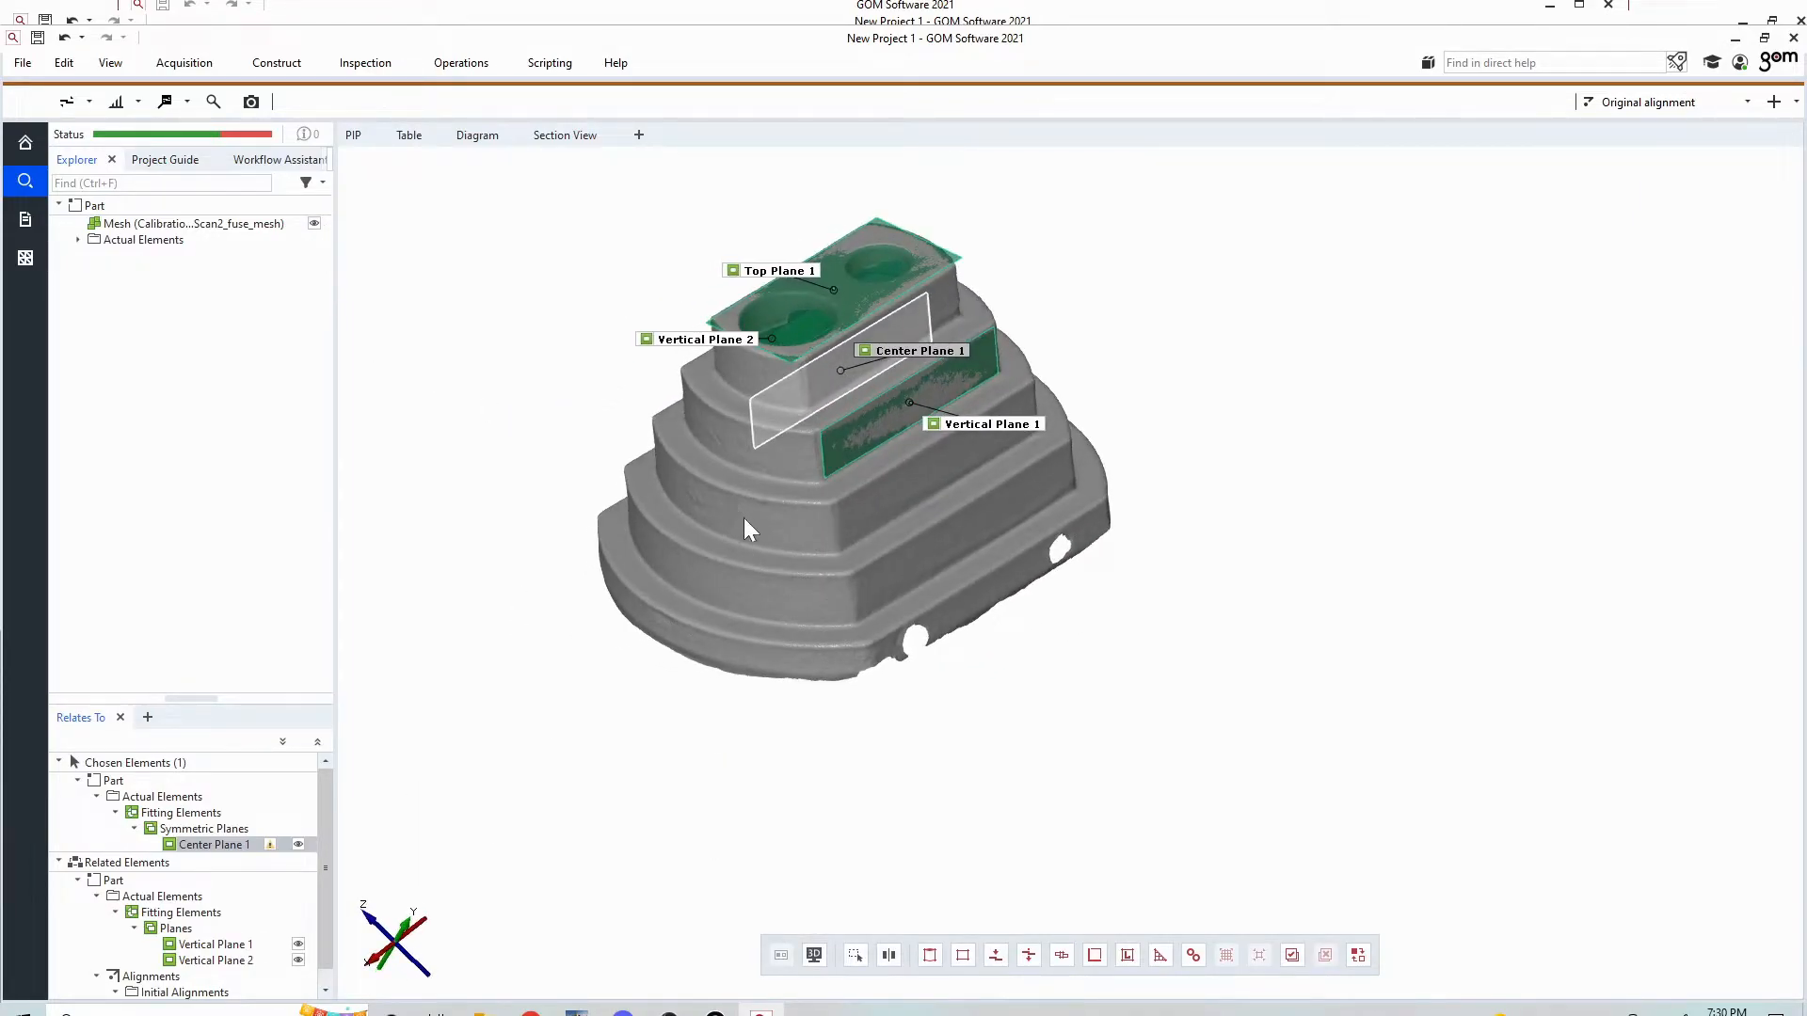
middle_drag(757, 537, 788, 574)
drag(786, 573, 806, 562)
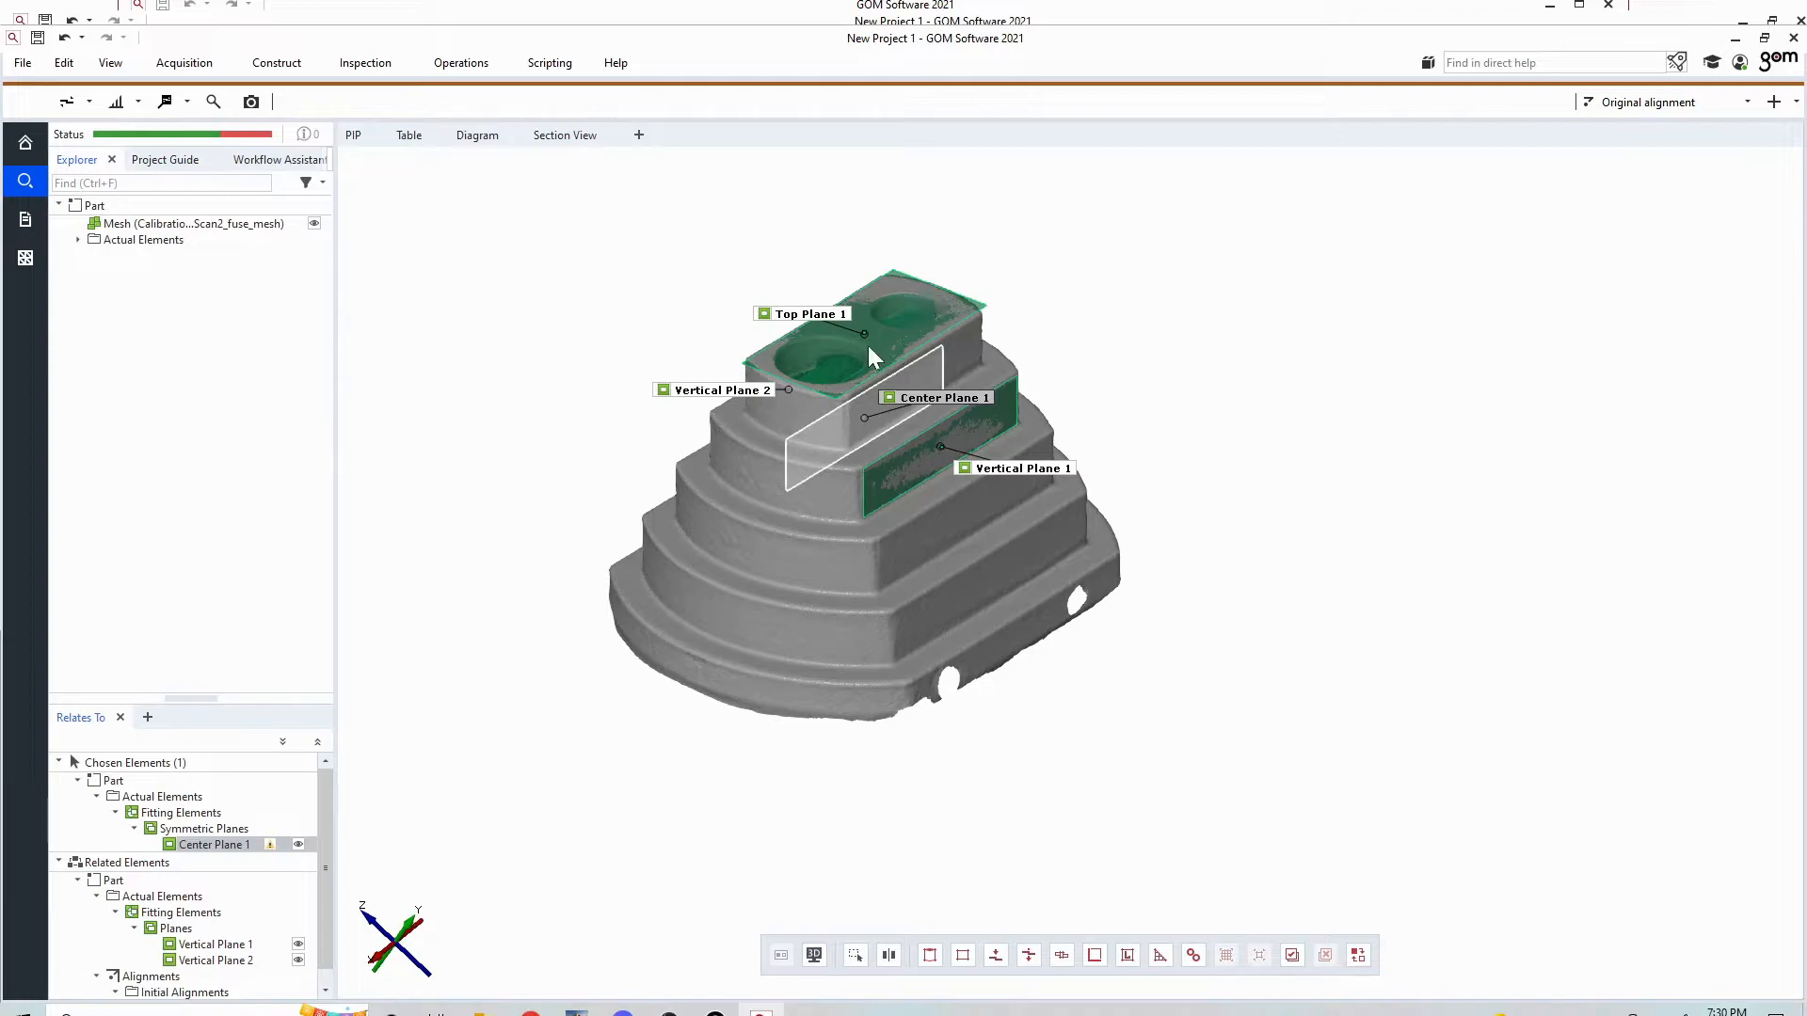
right_drag(884, 464, 813, 453)
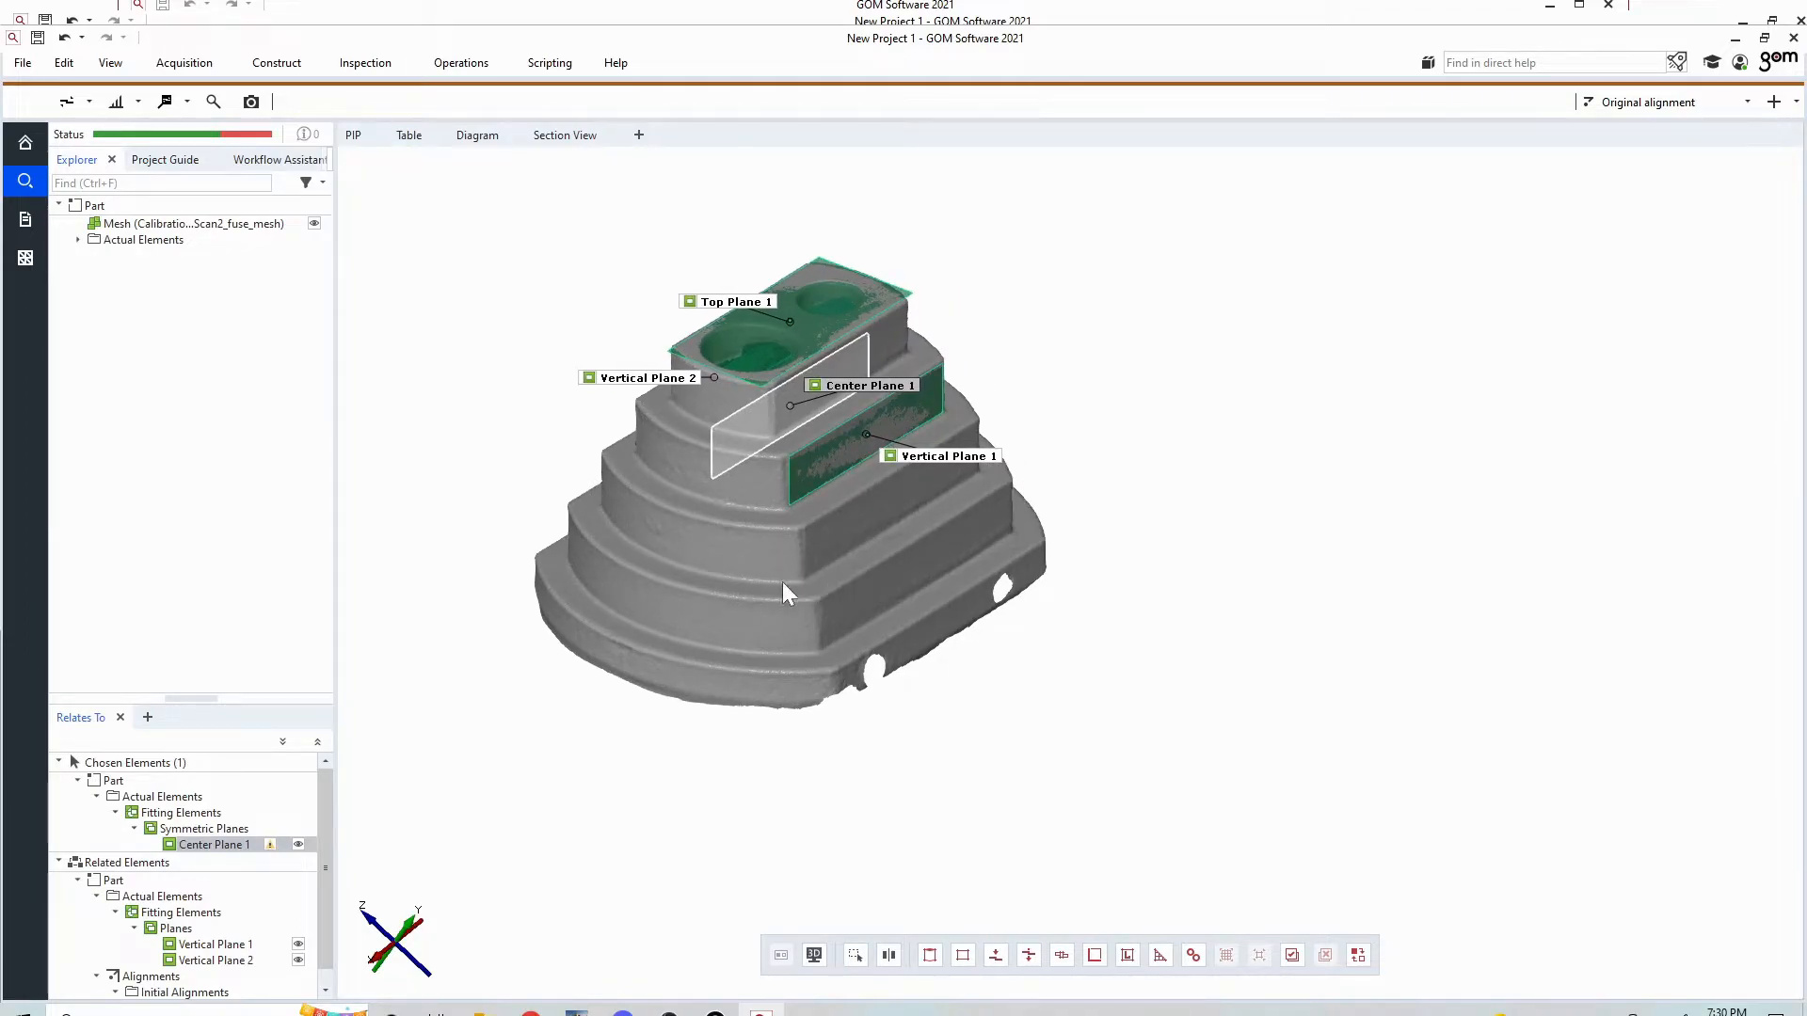
drag(747, 605, 731, 603)
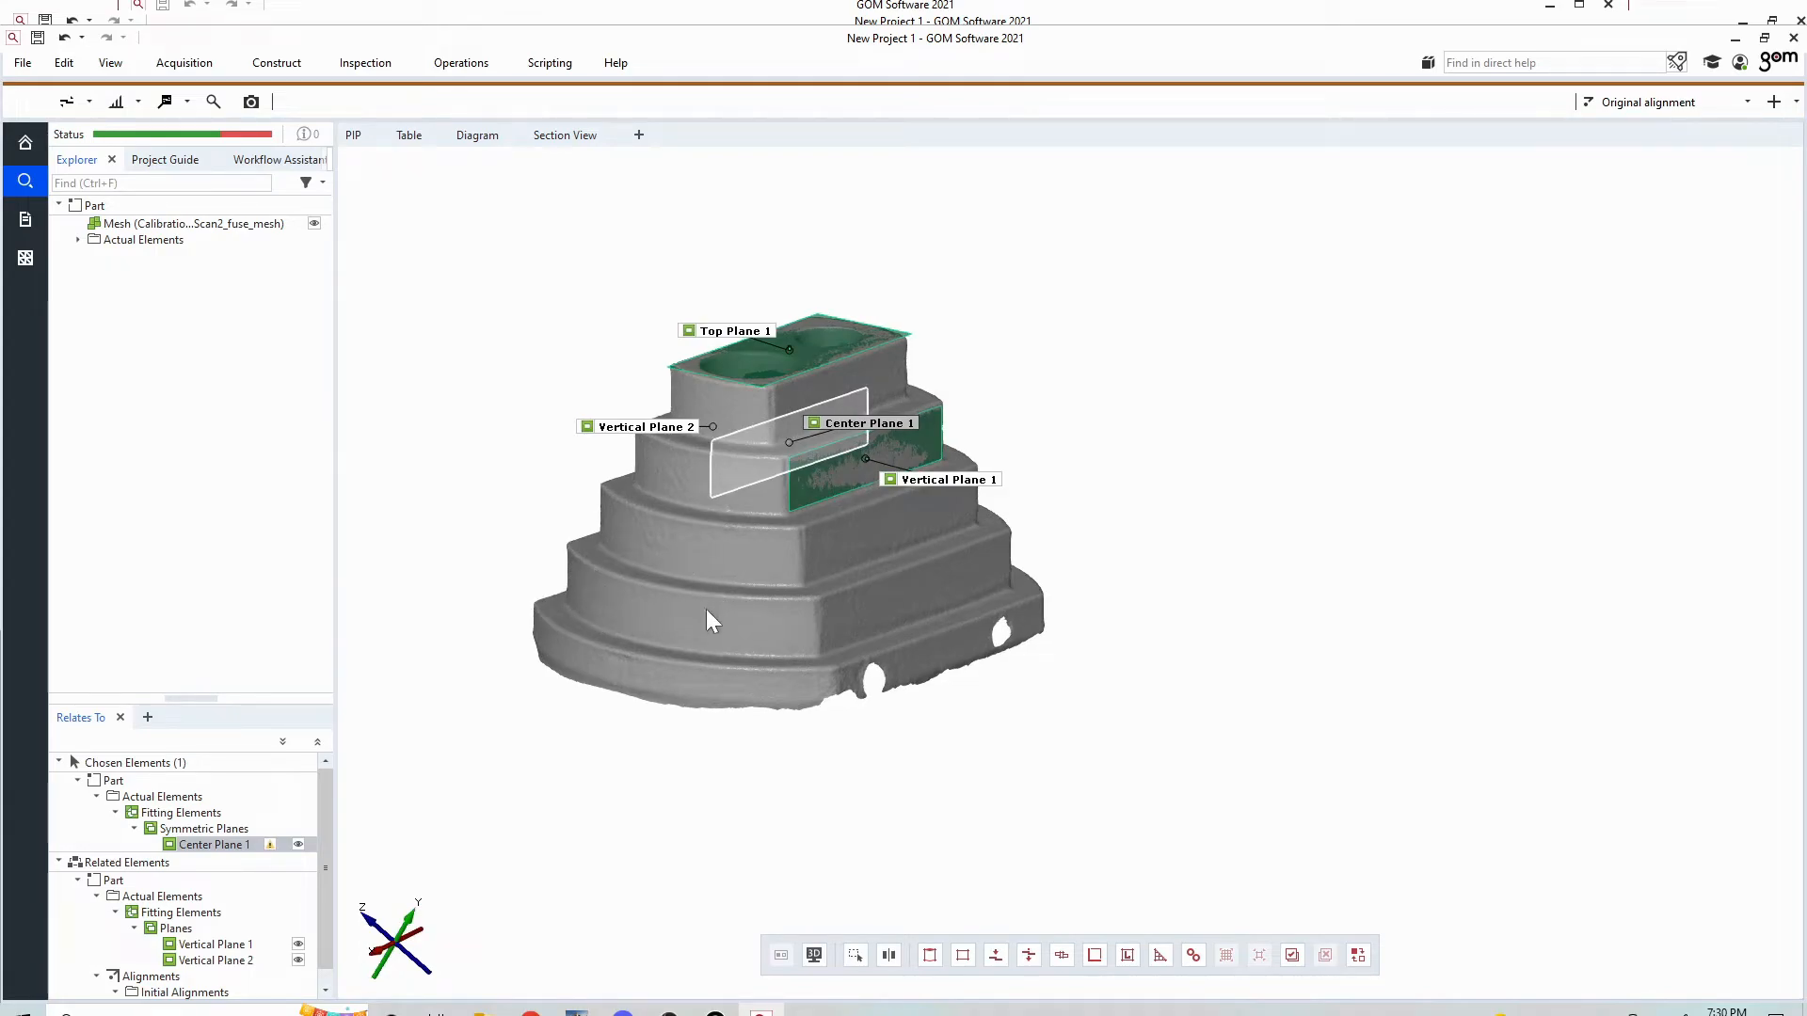
- Start a Gaussian best-fit fitting cylinder with 3 sigma points and select the curved walls of the second-lowest tier
drag(614, 614, 569, 588)
drag(788, 625, 736, 637)
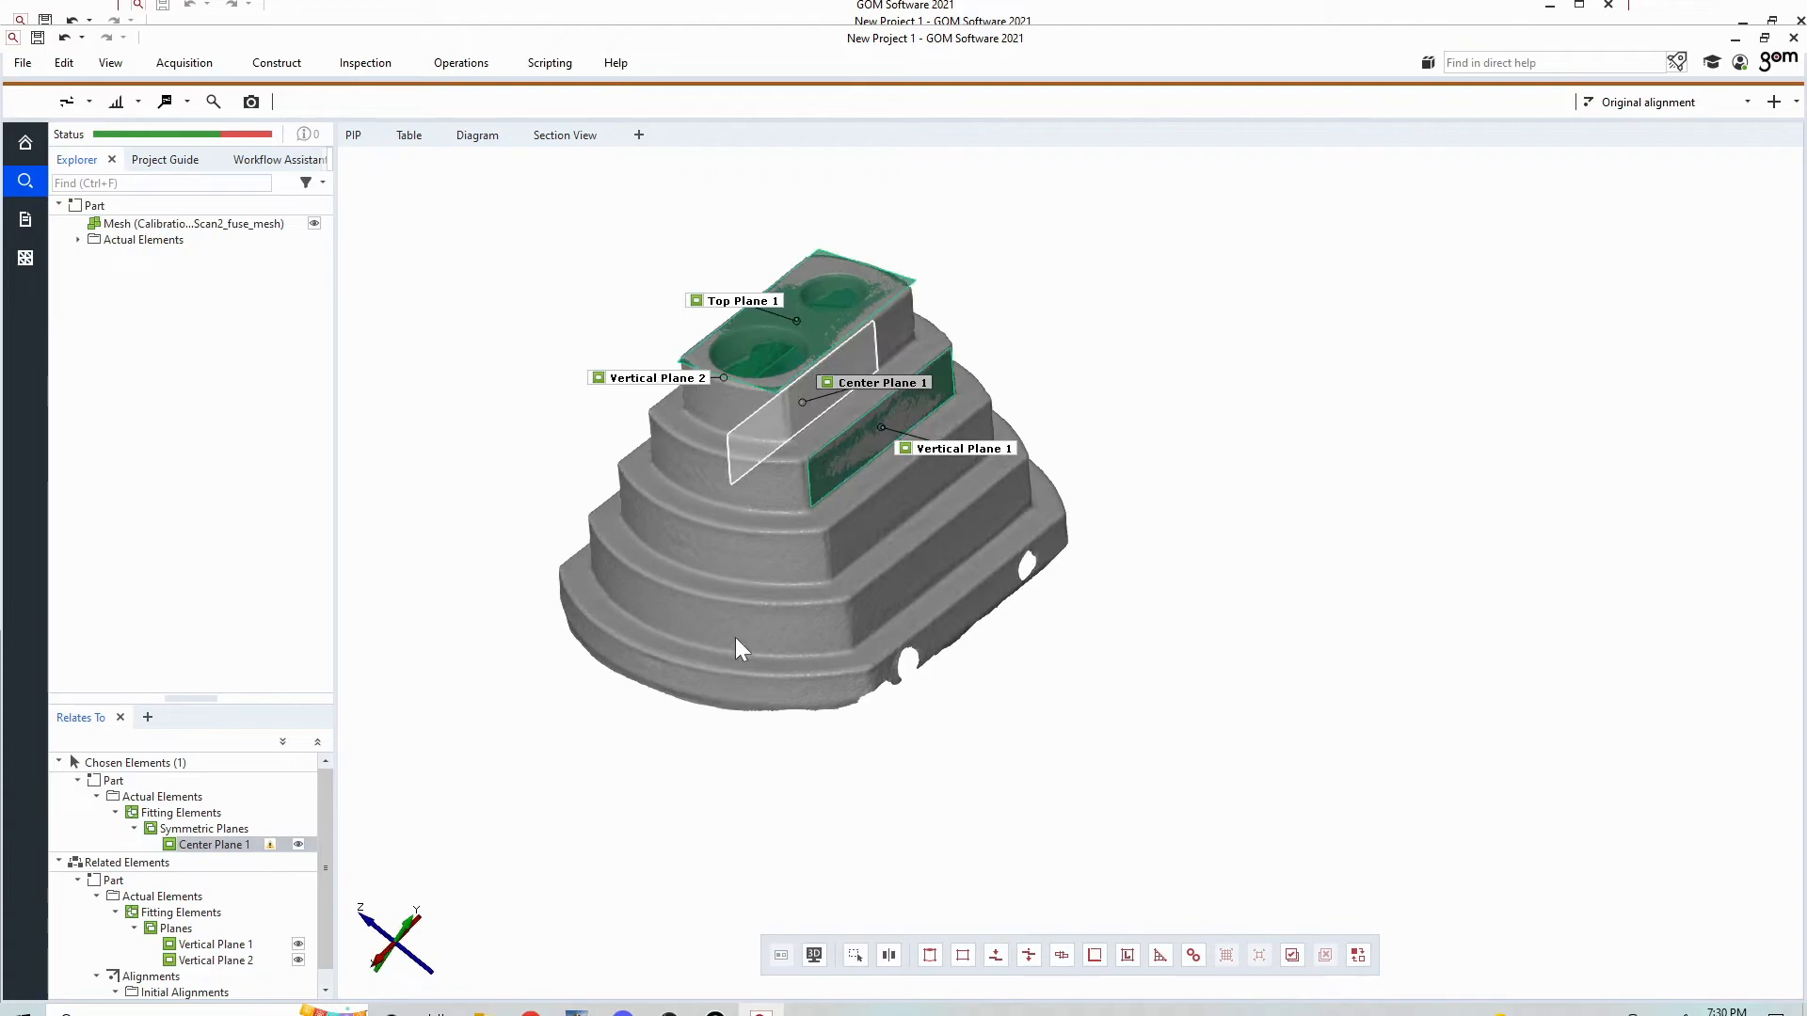
click(276, 63)
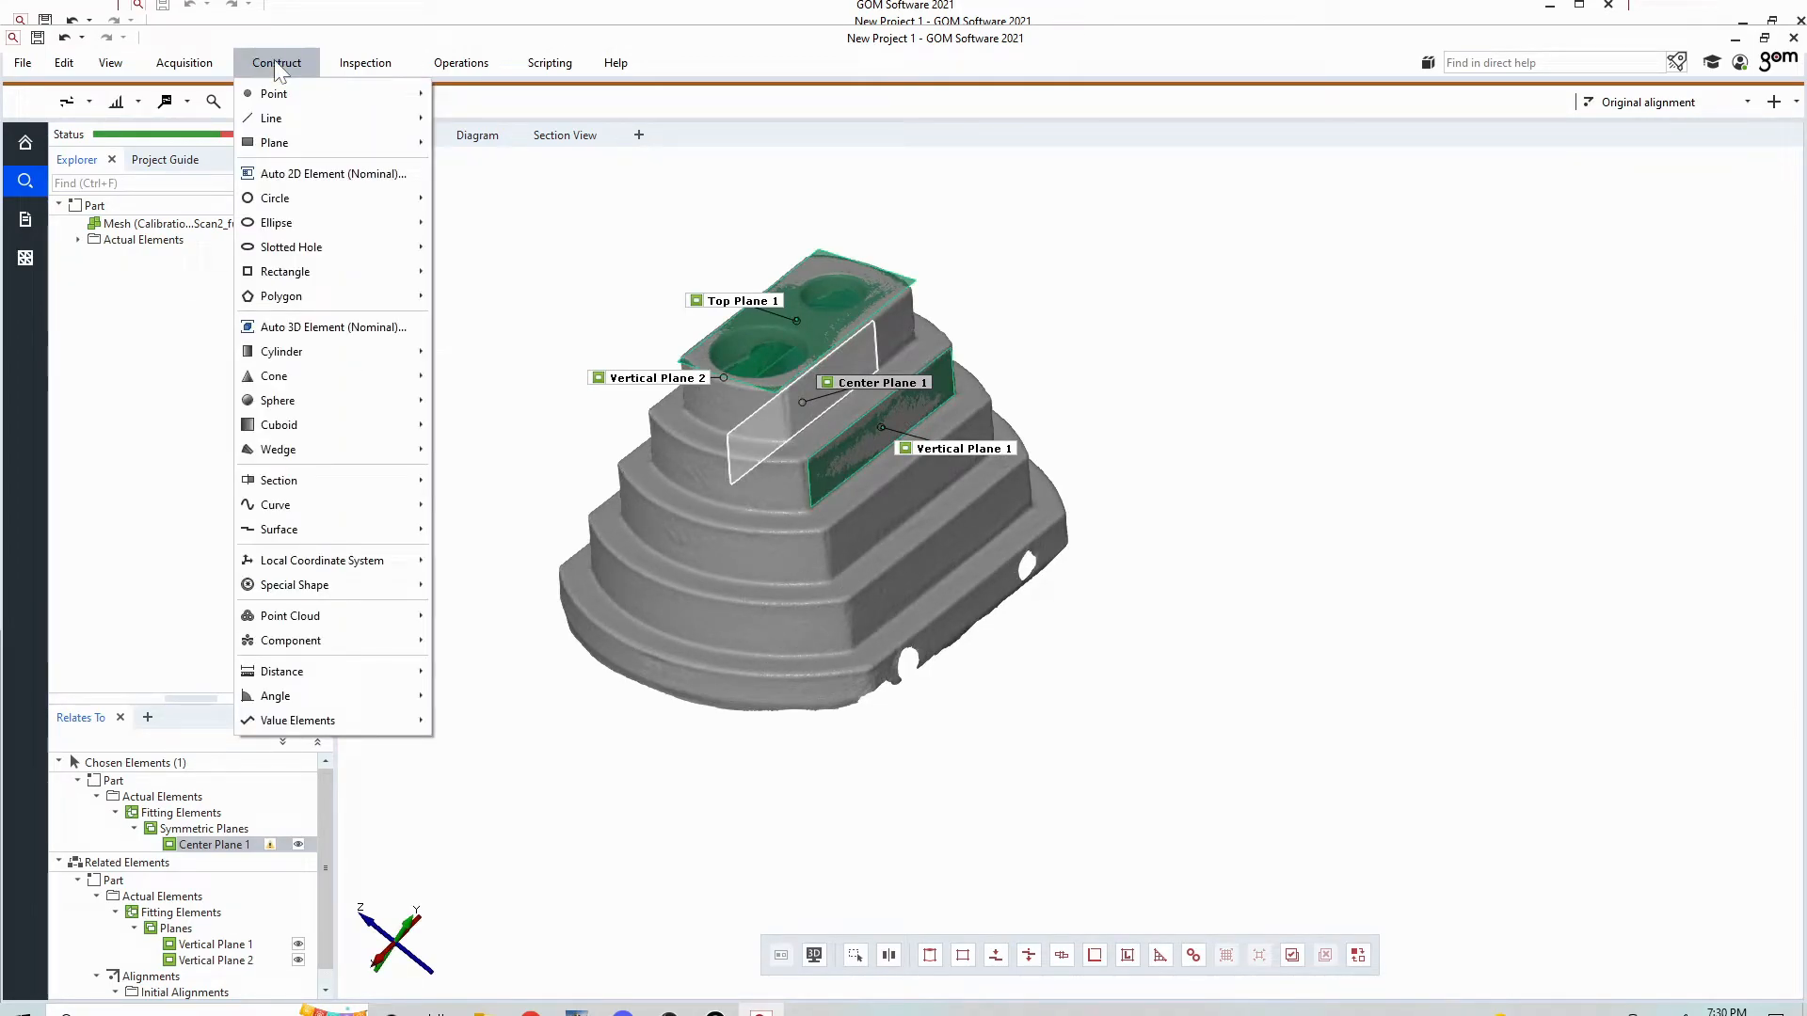
mouse_move(293, 360)
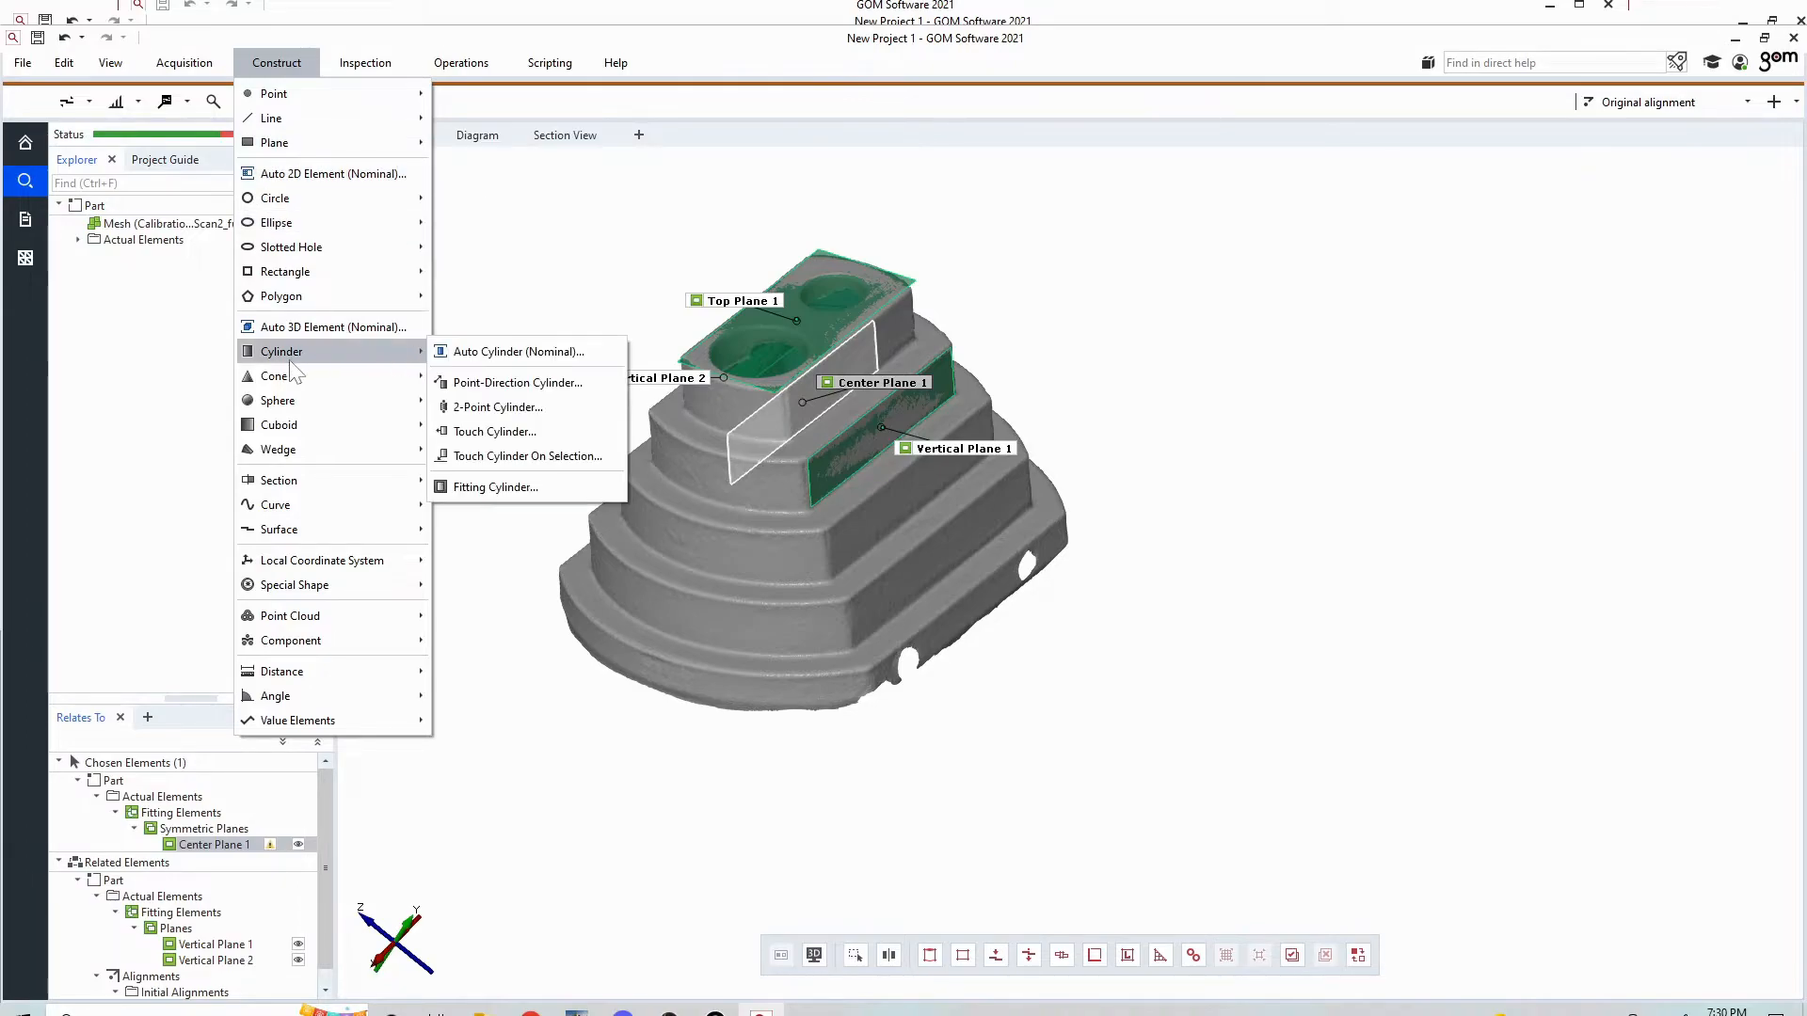
click(493, 489)
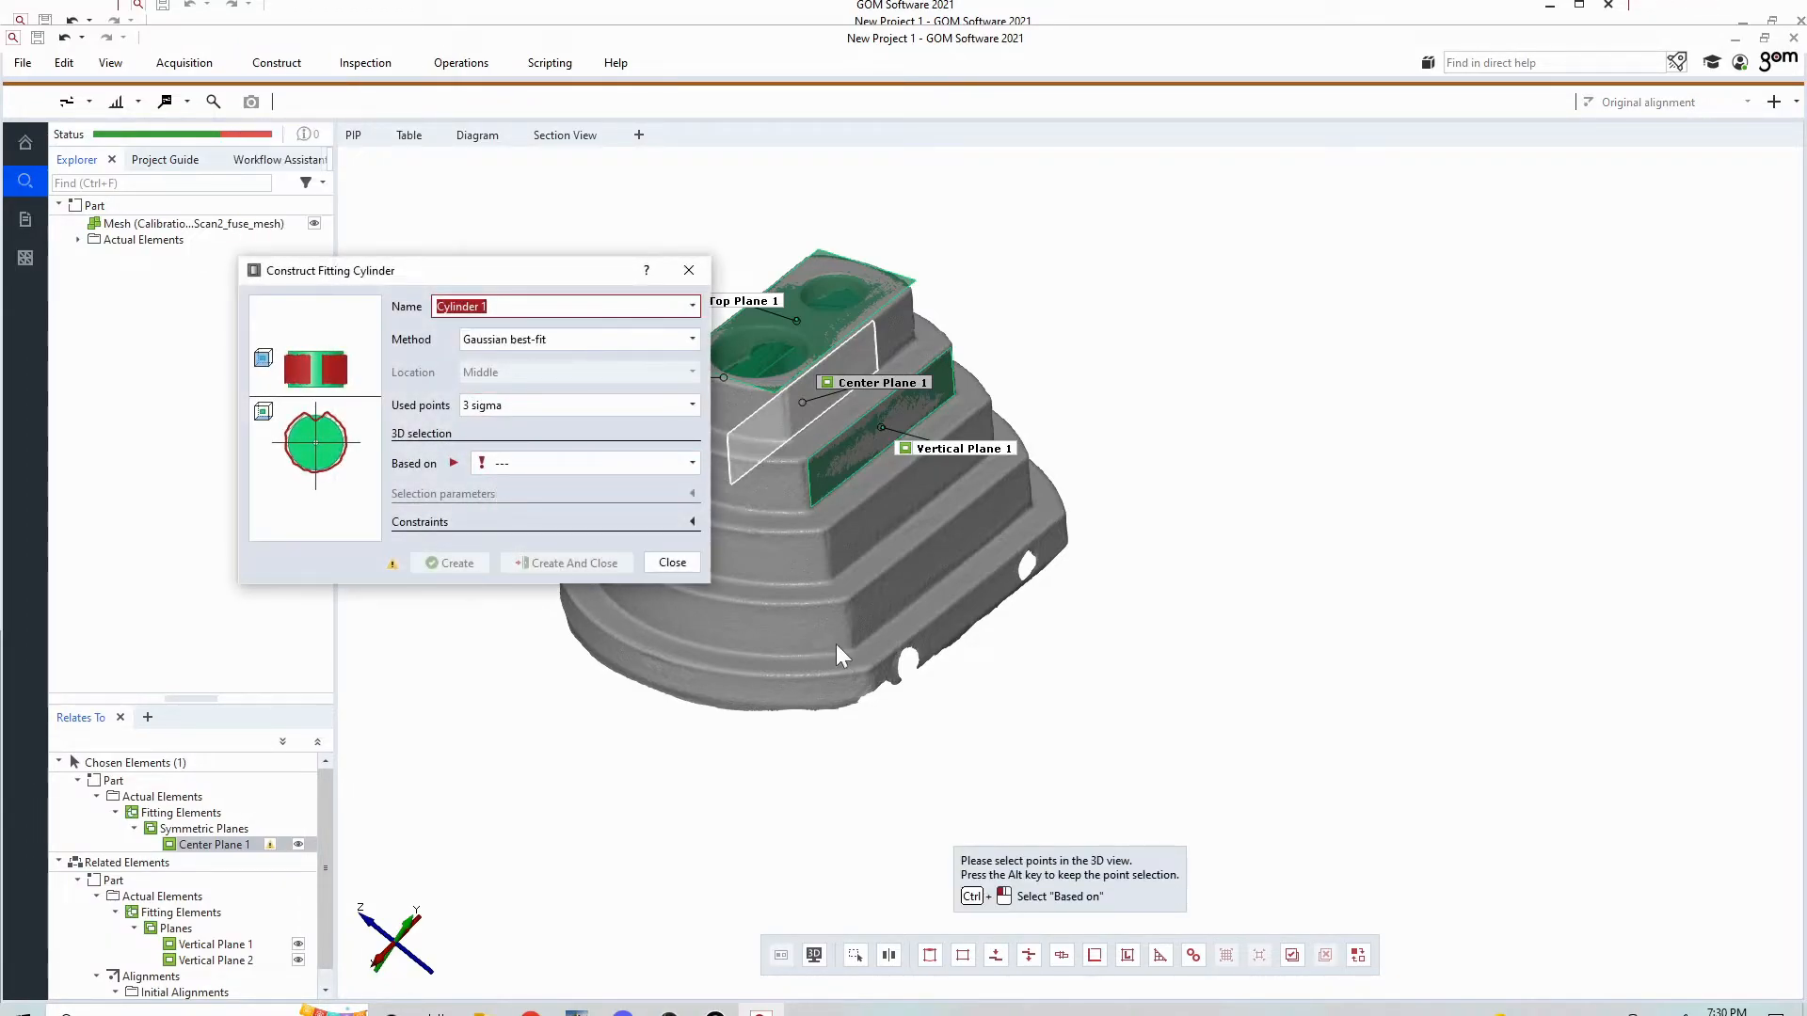
right_drag(851, 592, 1051, 521)
drag(506, 276, 404, 191)
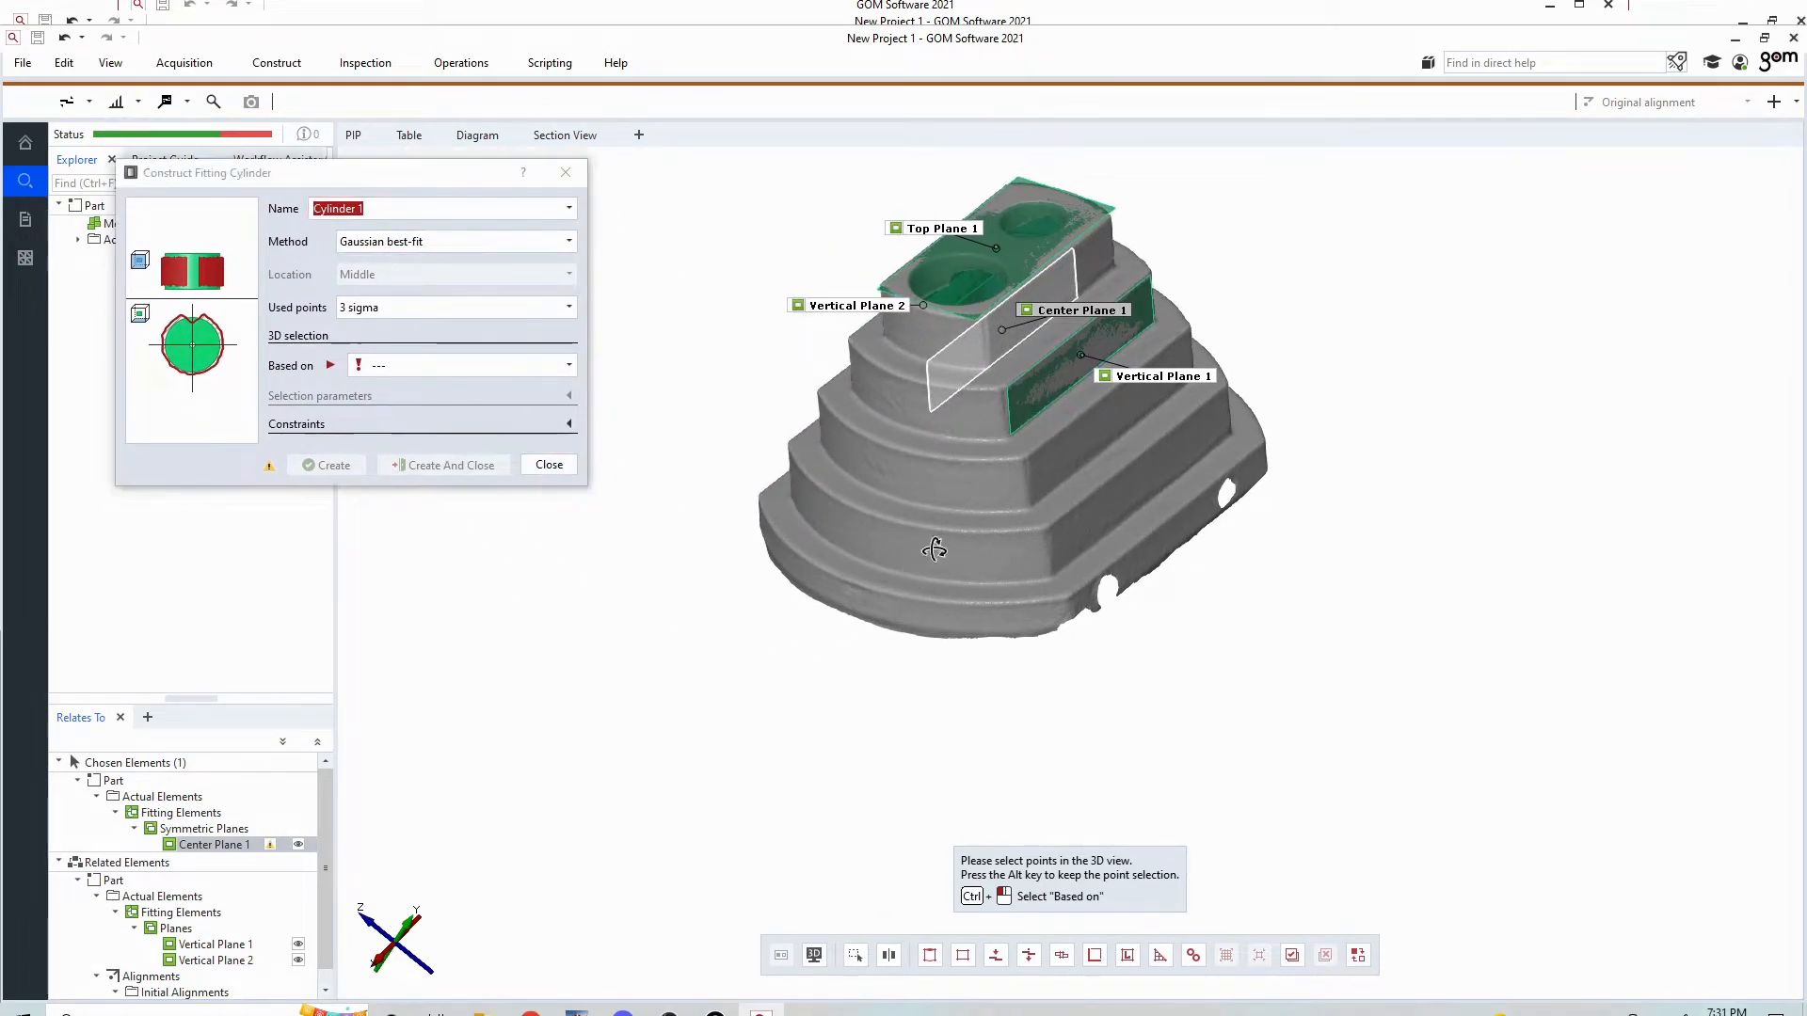
drag(924, 544, 953, 535)
scroll(949, 527, up, 5)
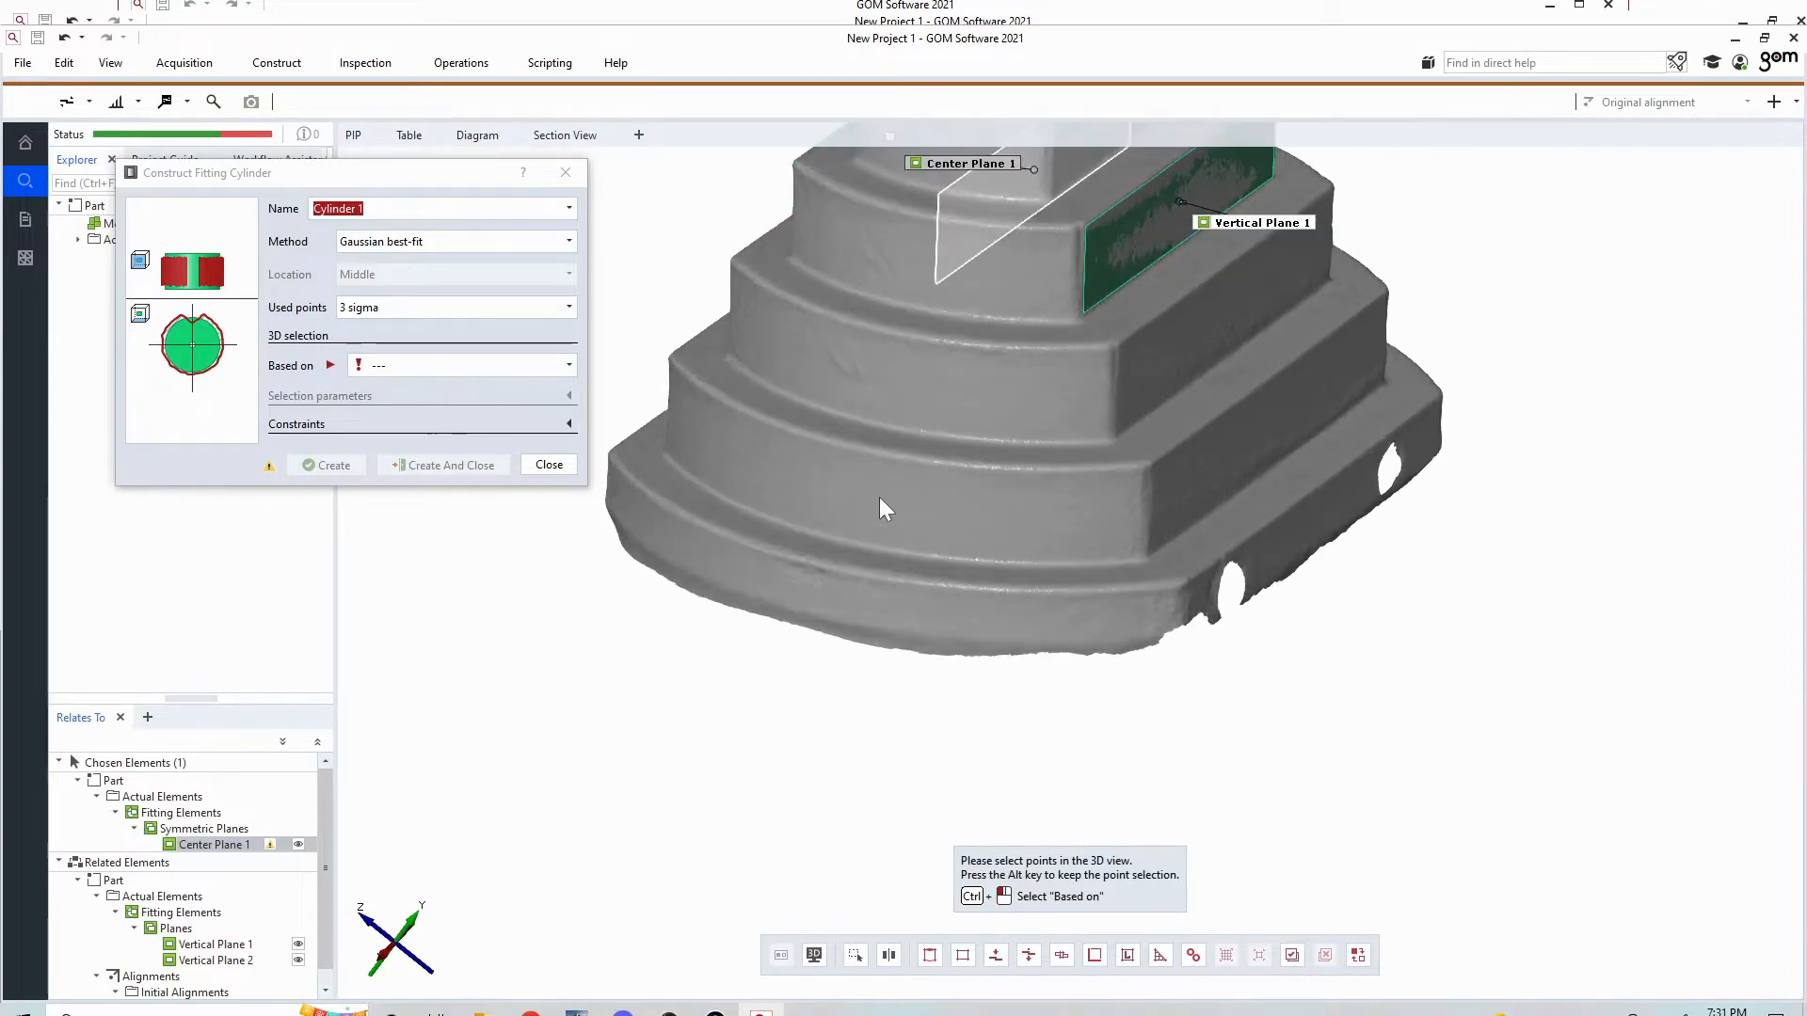
scroll(879, 498, down, 2)
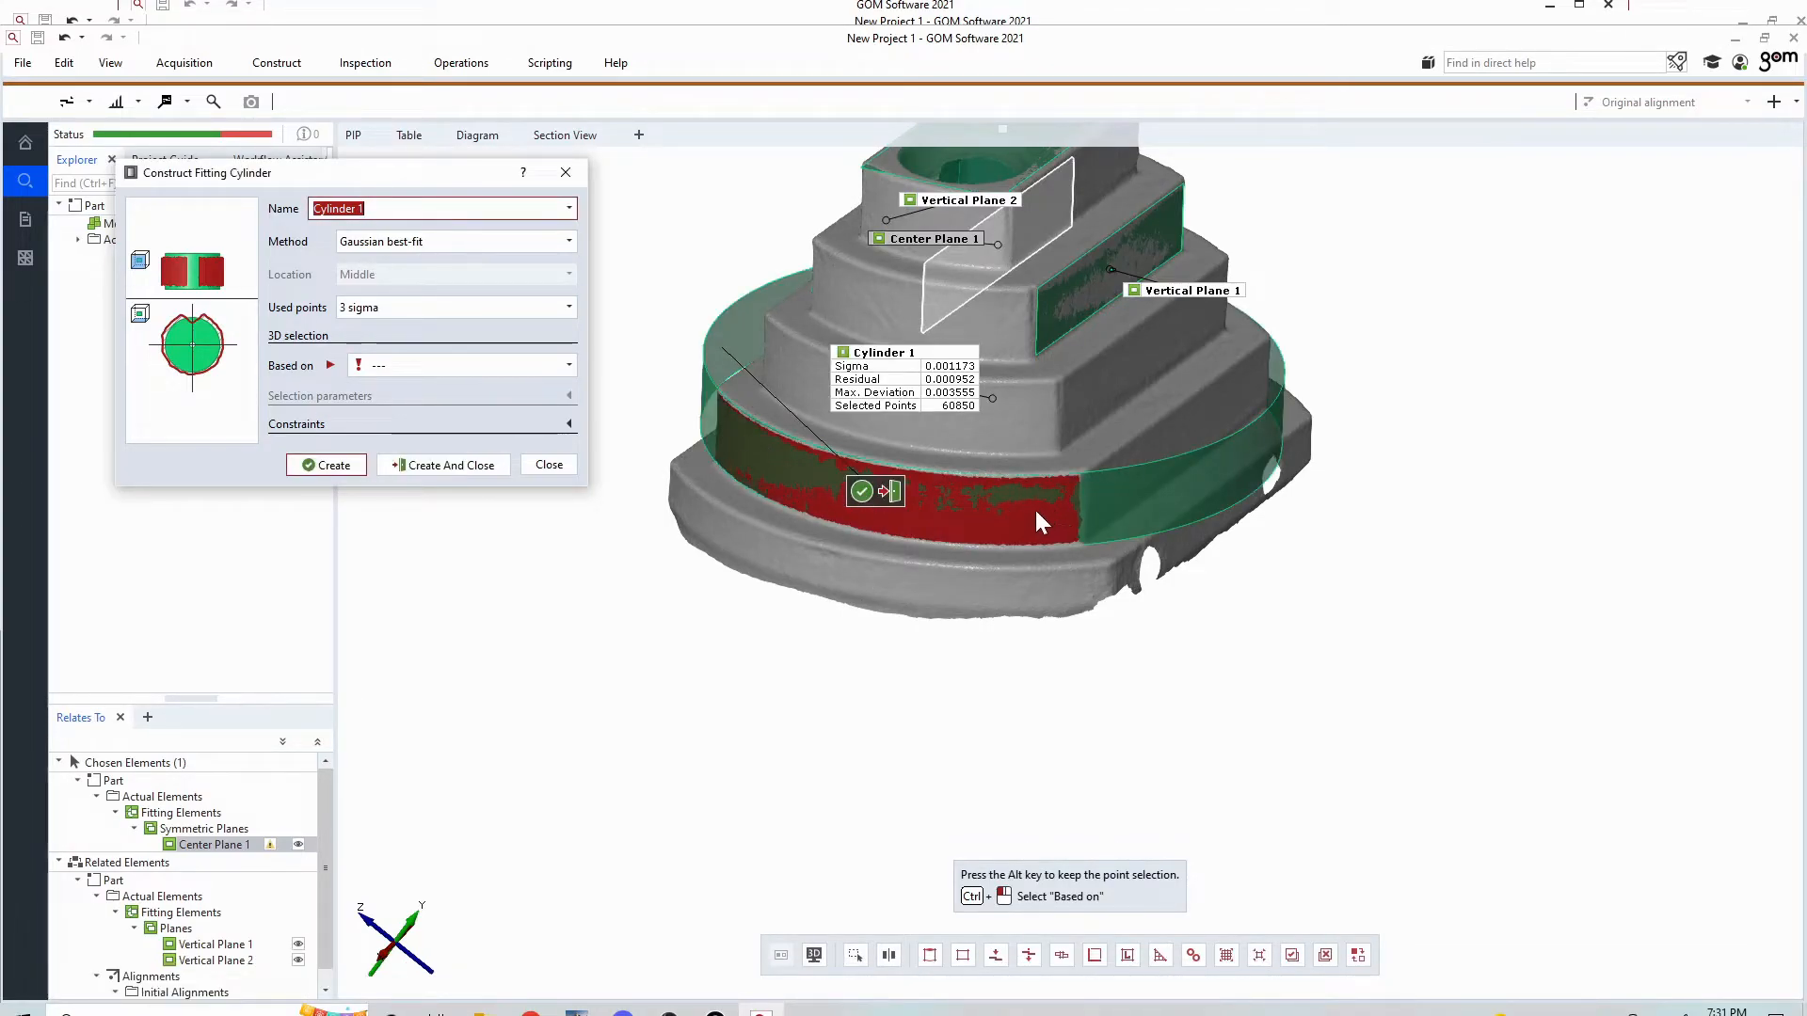
- Check the selected points around the second-lowest tier's curved walls, create the fitting cylinder and finish the construction
drag(748, 444, 750, 450)
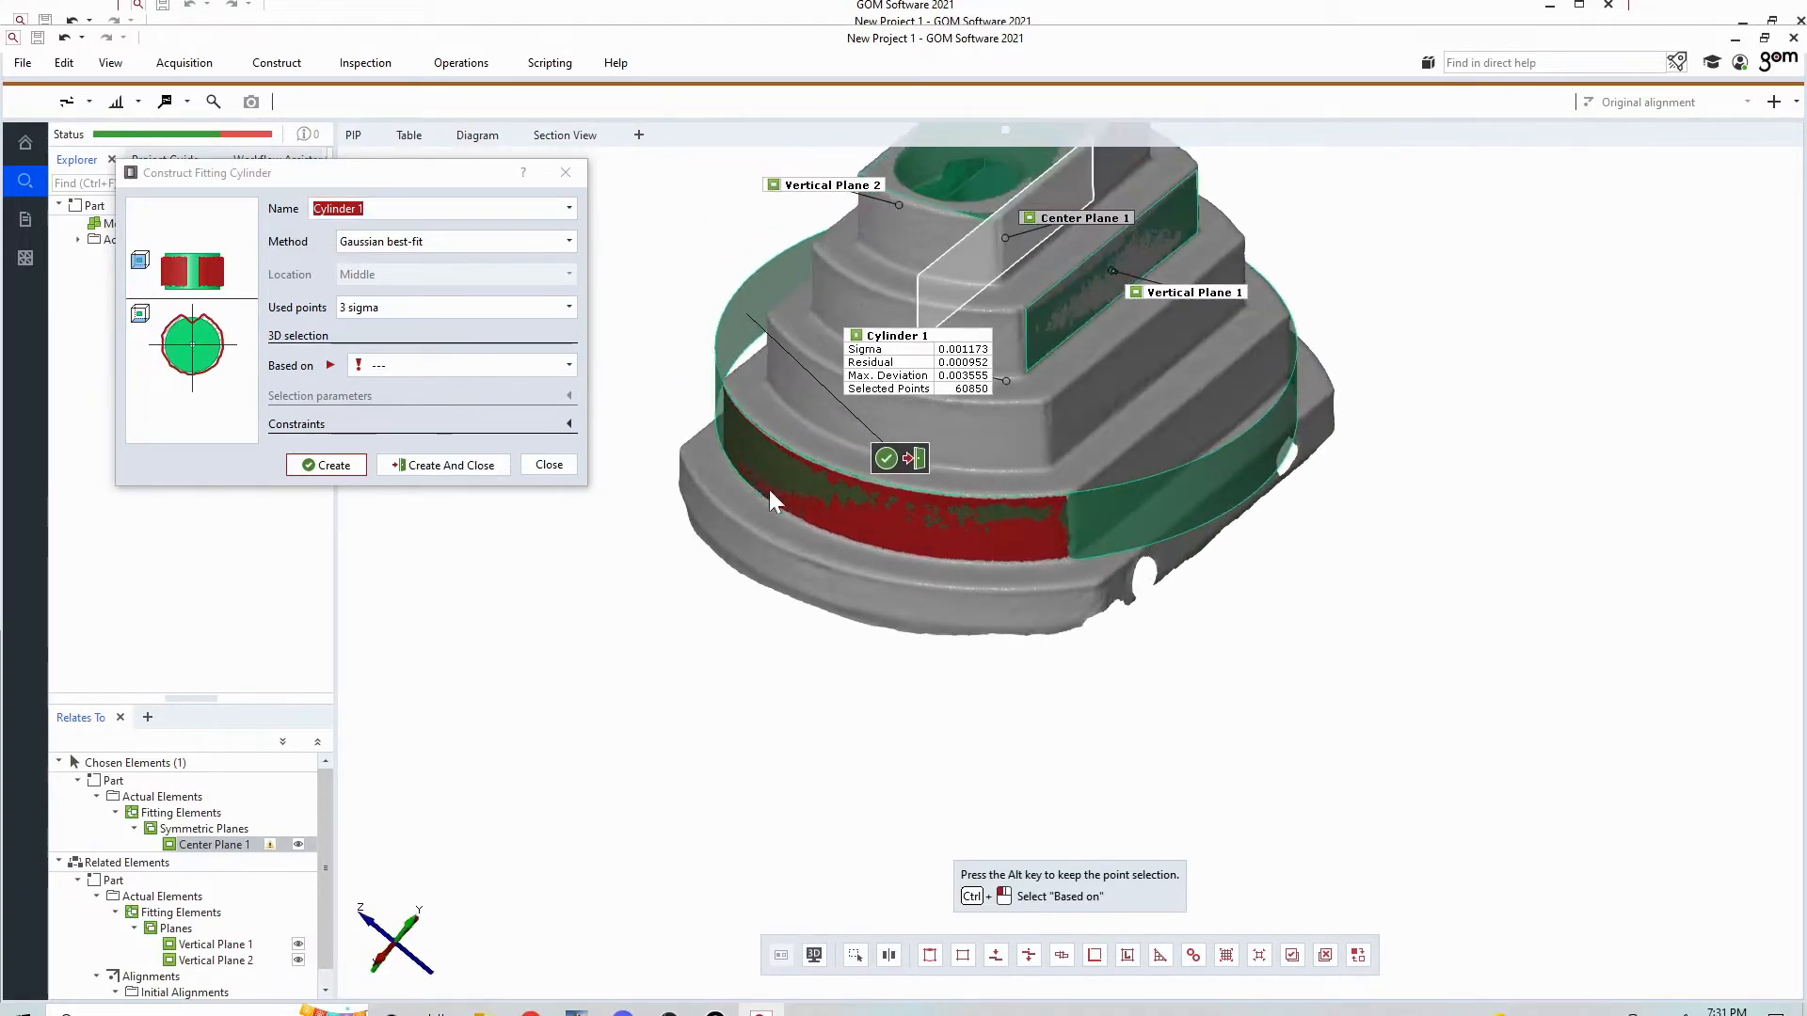
drag(1218, 355, 771, 647)
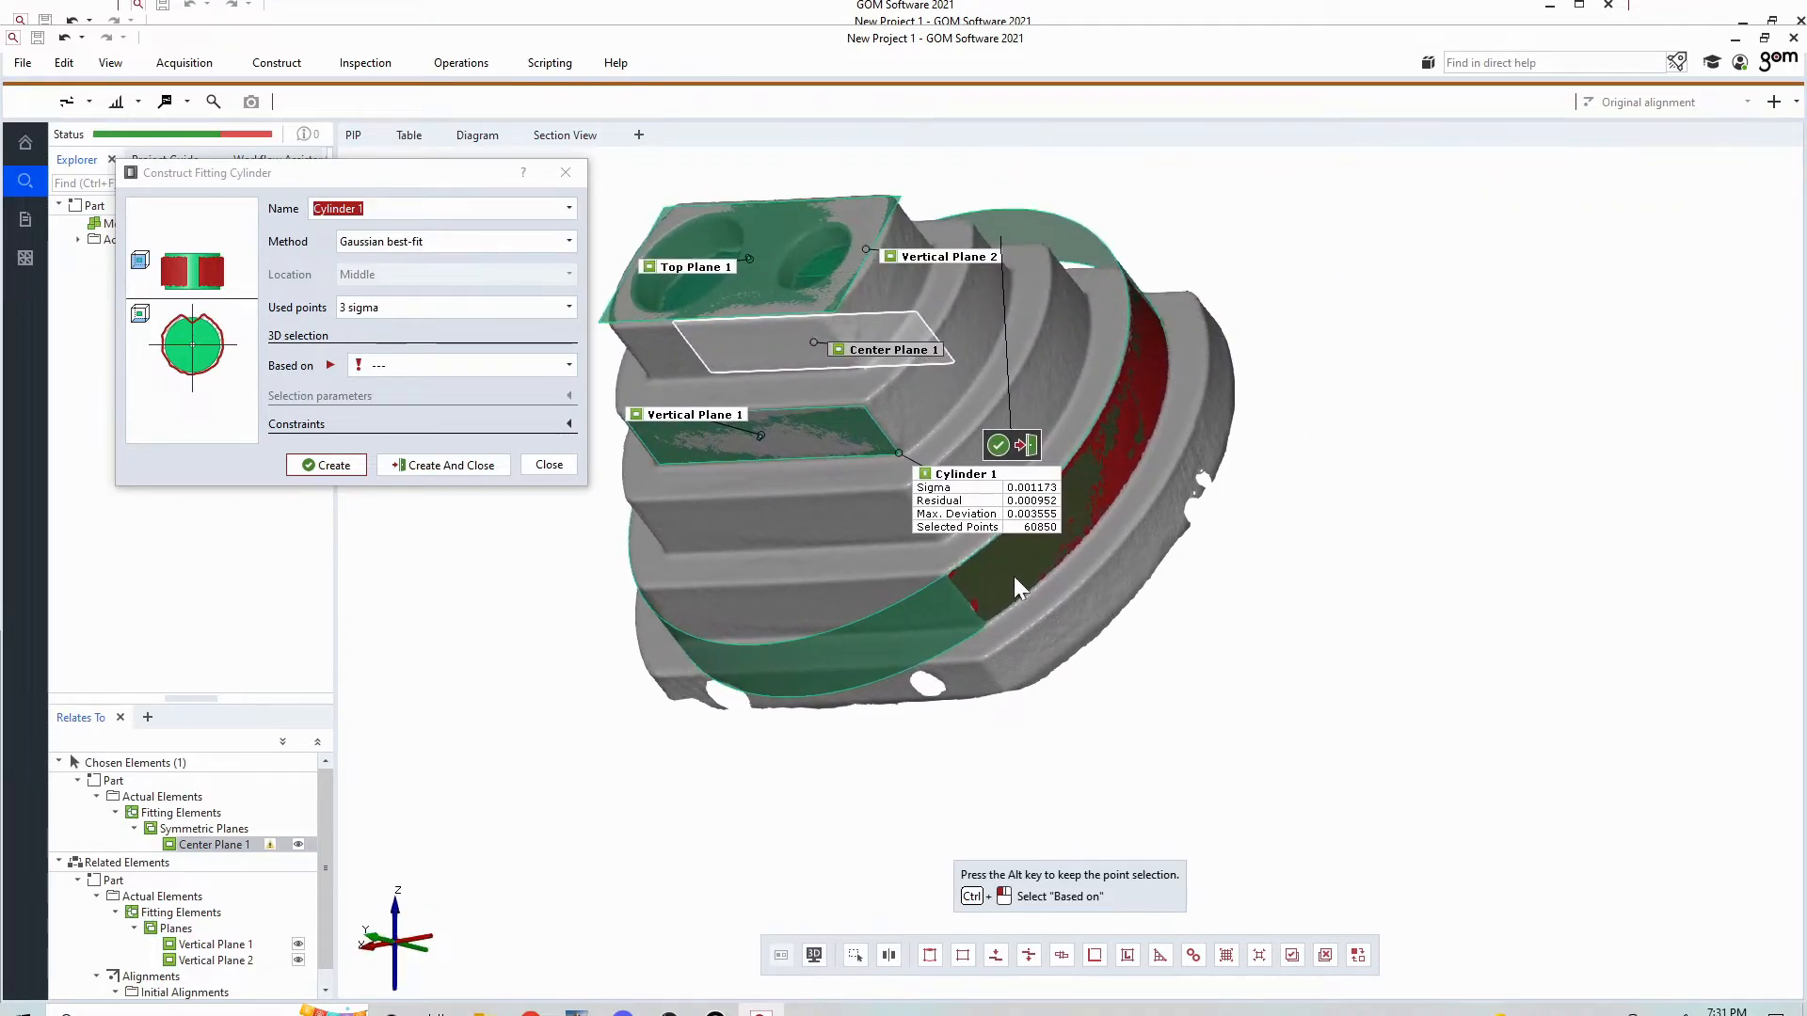
drag(970, 578, 1112, 522)
middle_drag(846, 575, 979, 573)
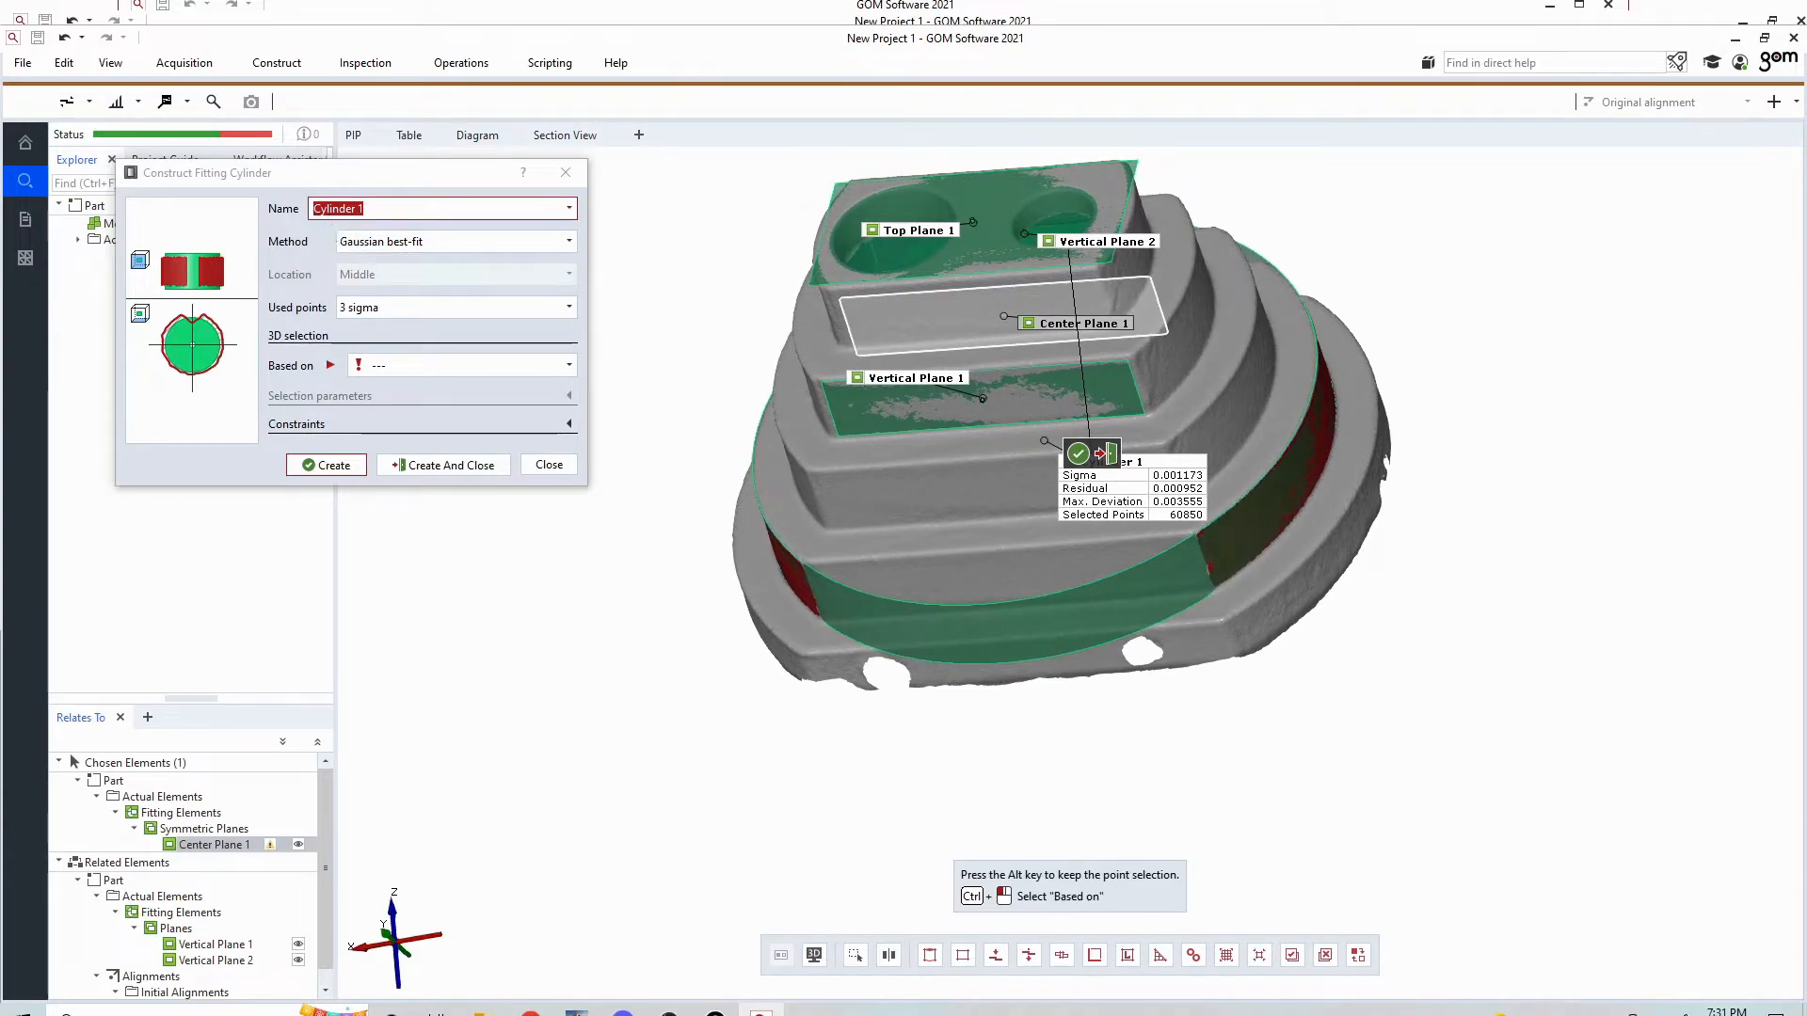
click(442, 465)
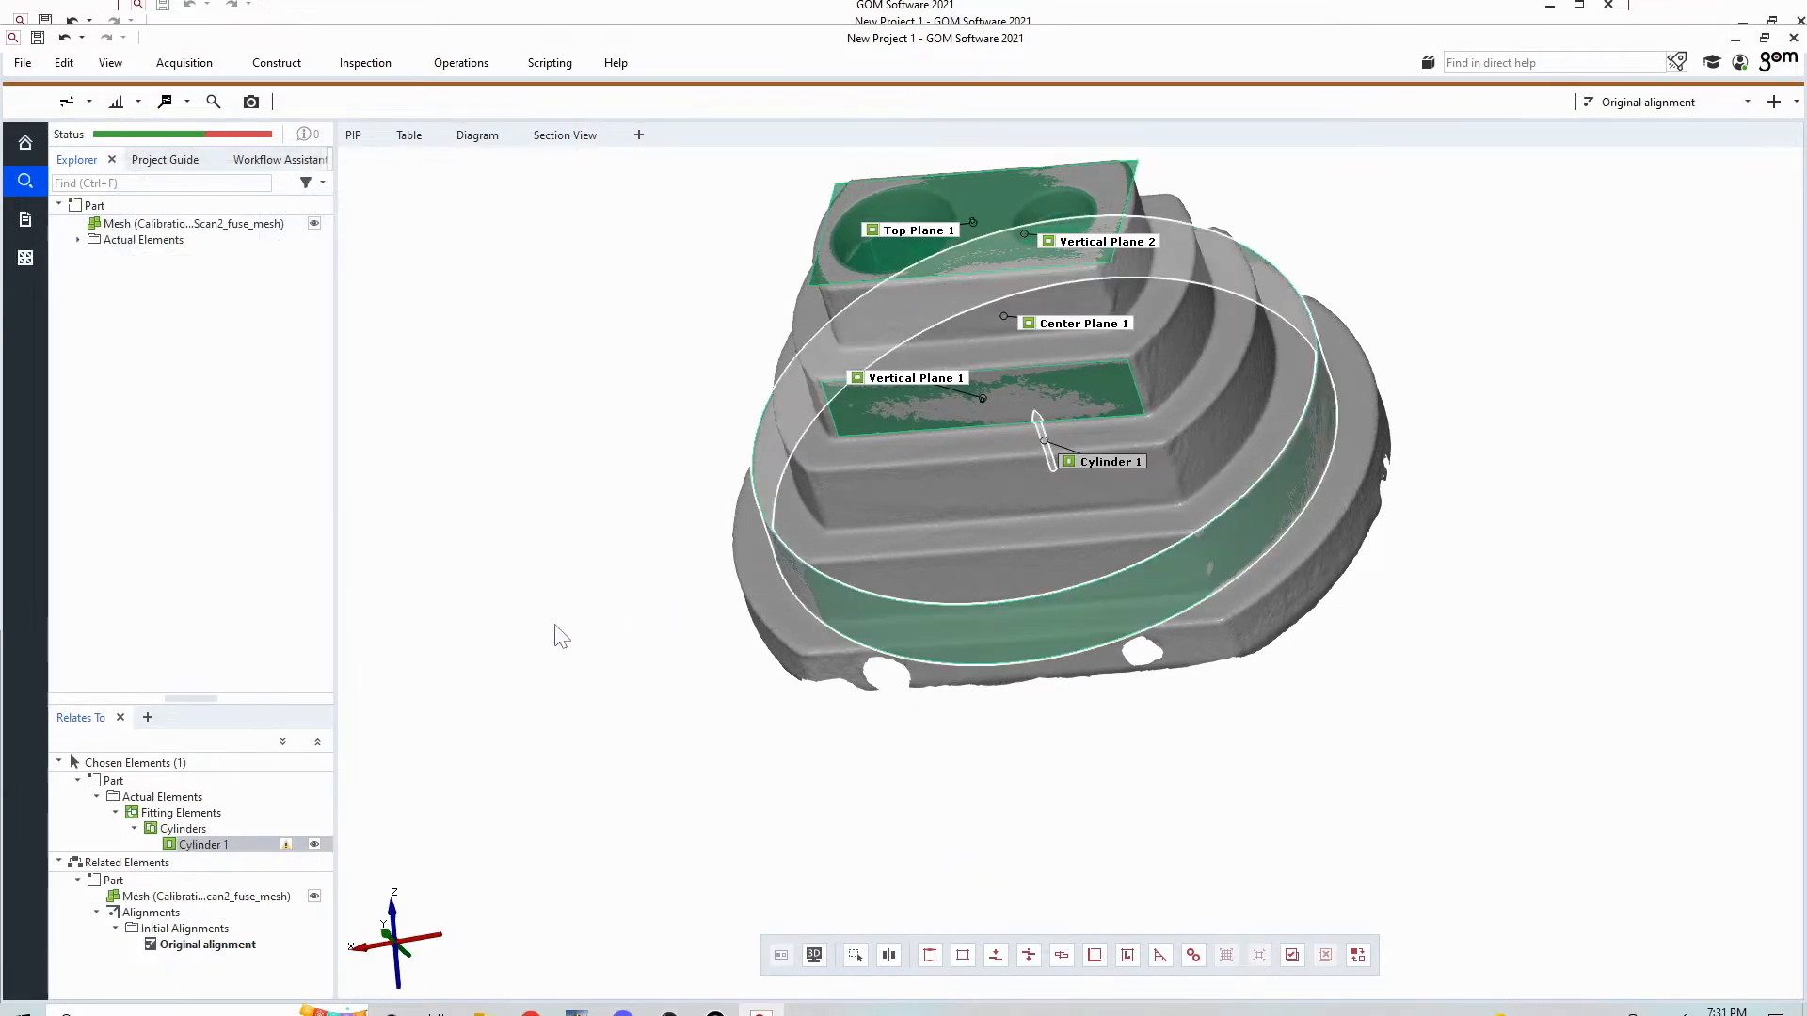
- List the constructed fitting elements and hide Vertical Plane 1 and Vertical Plane 2 from the 3D view
drag(923, 476, 1016, 509)
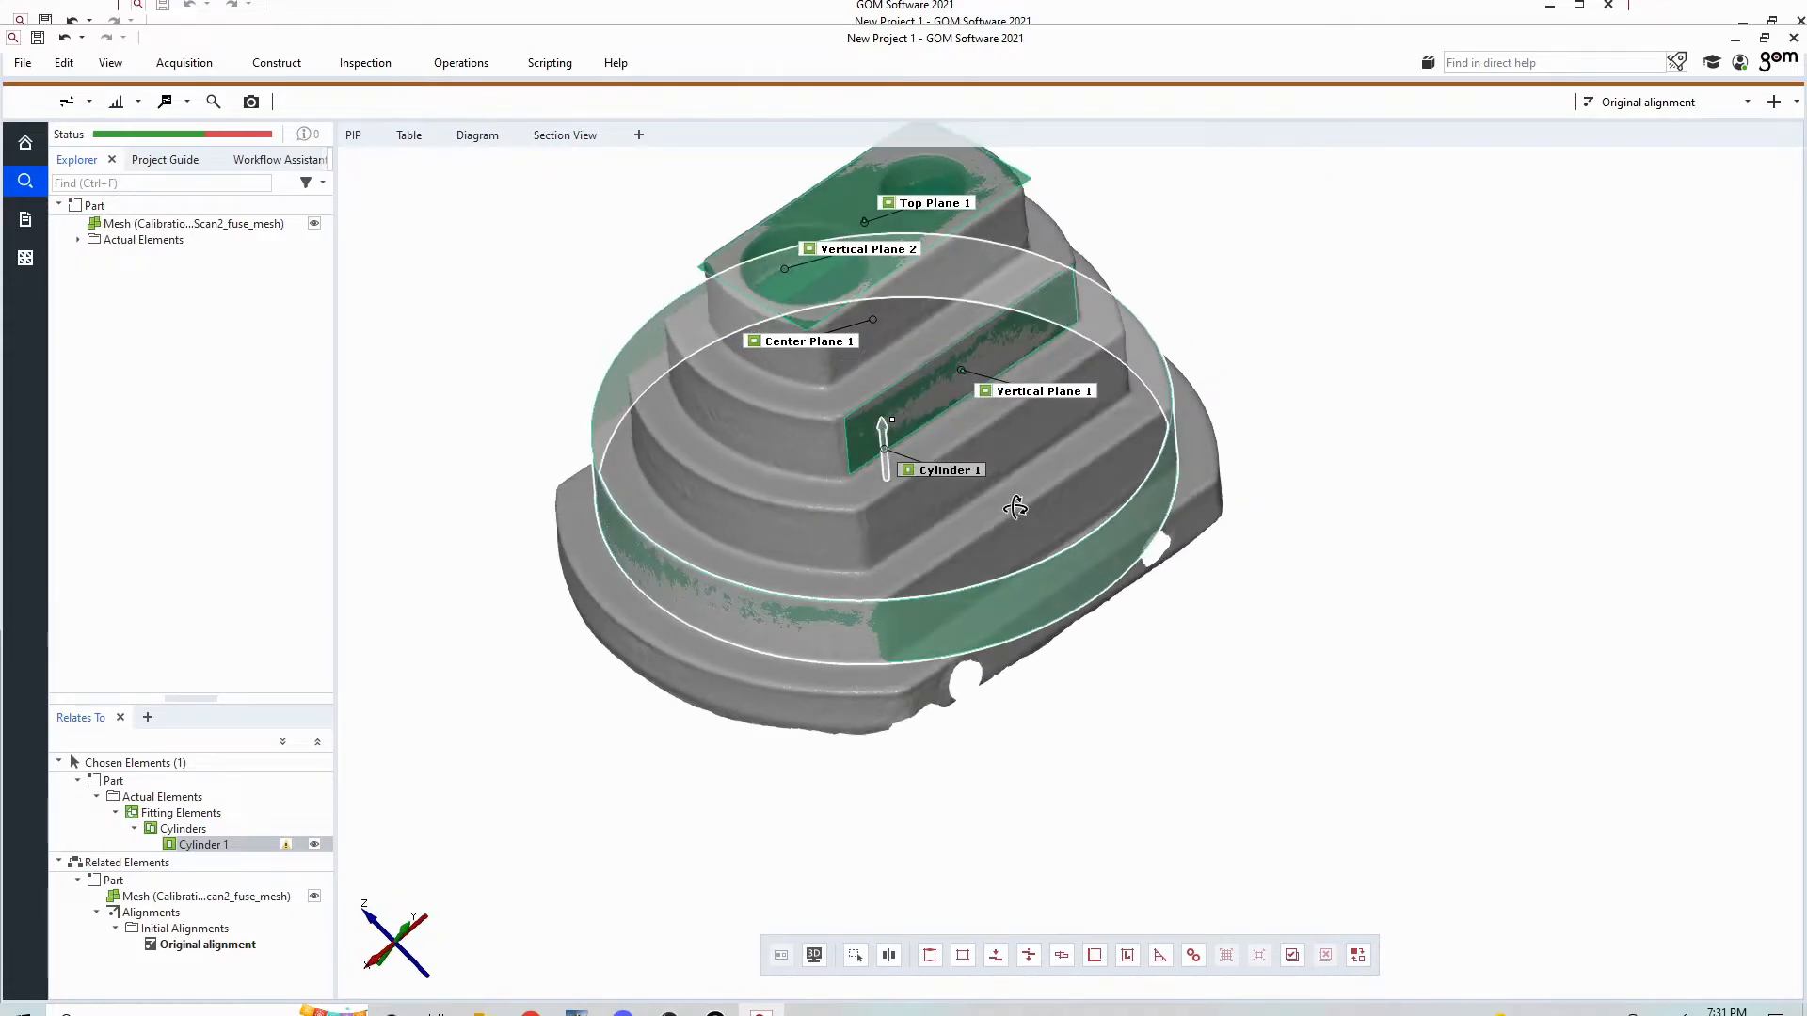
click(78, 239)
click(97, 255)
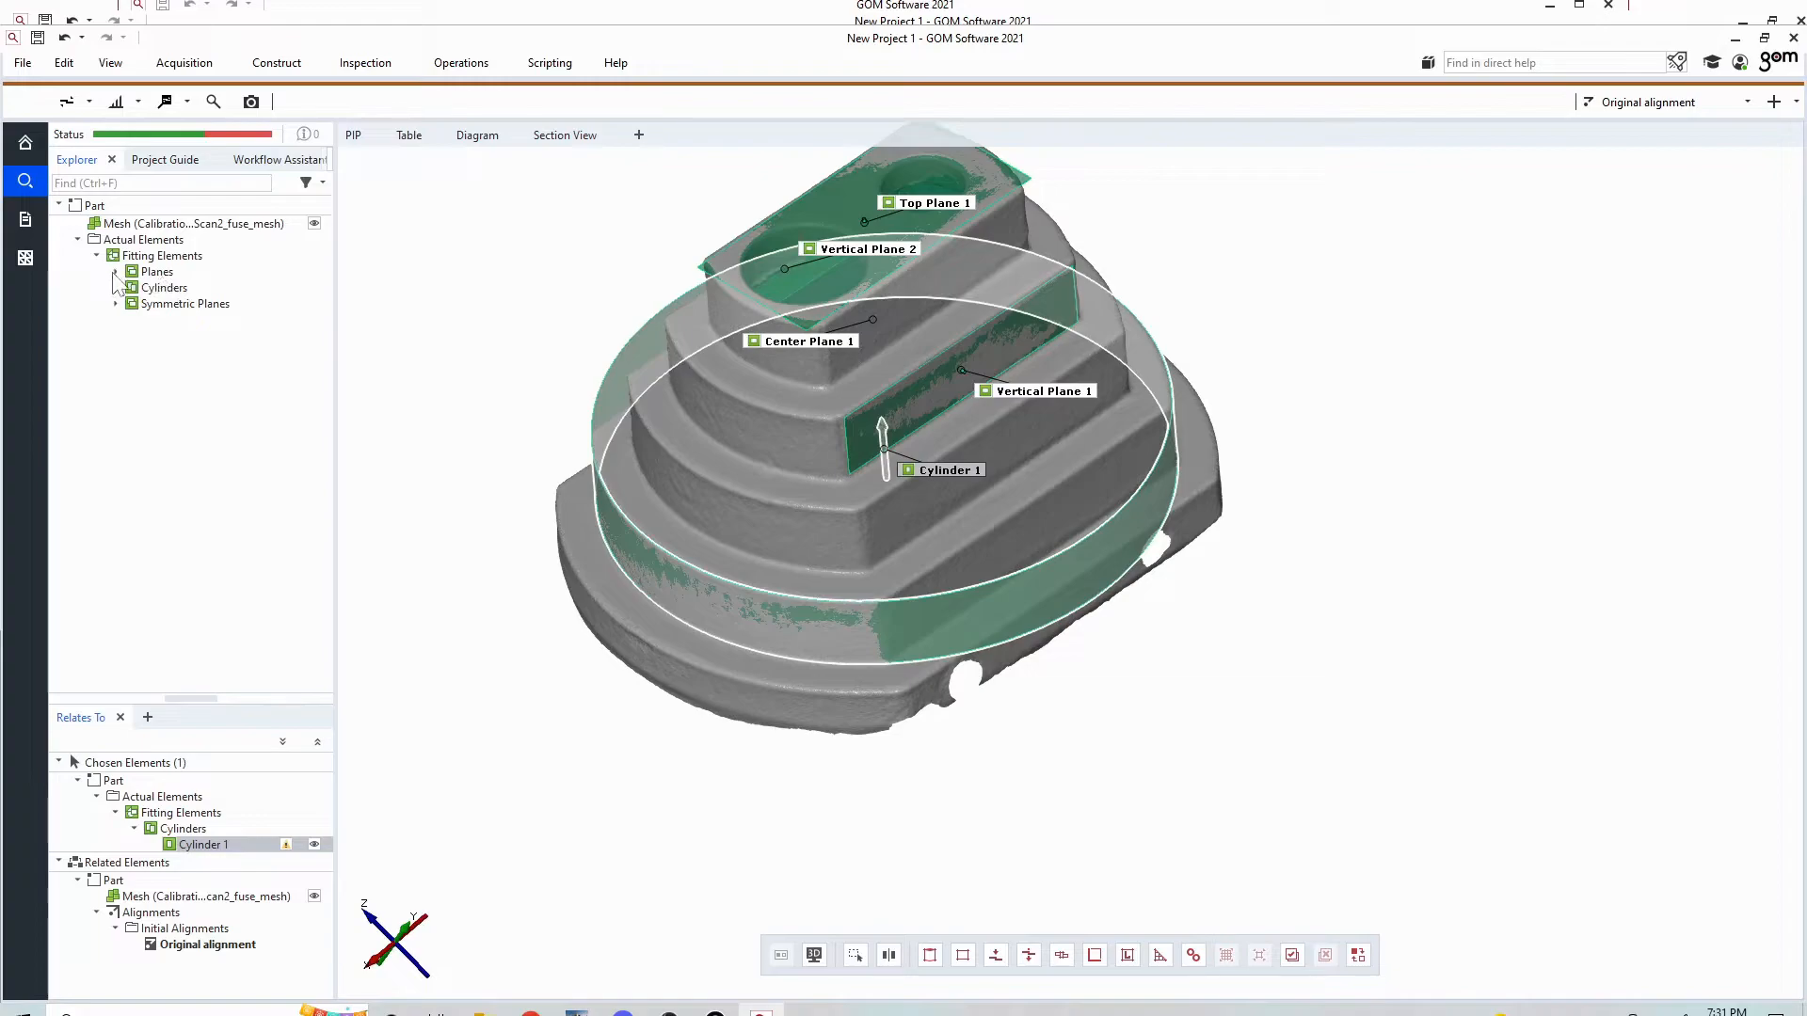
click(116, 271)
click(116, 336)
click(116, 368)
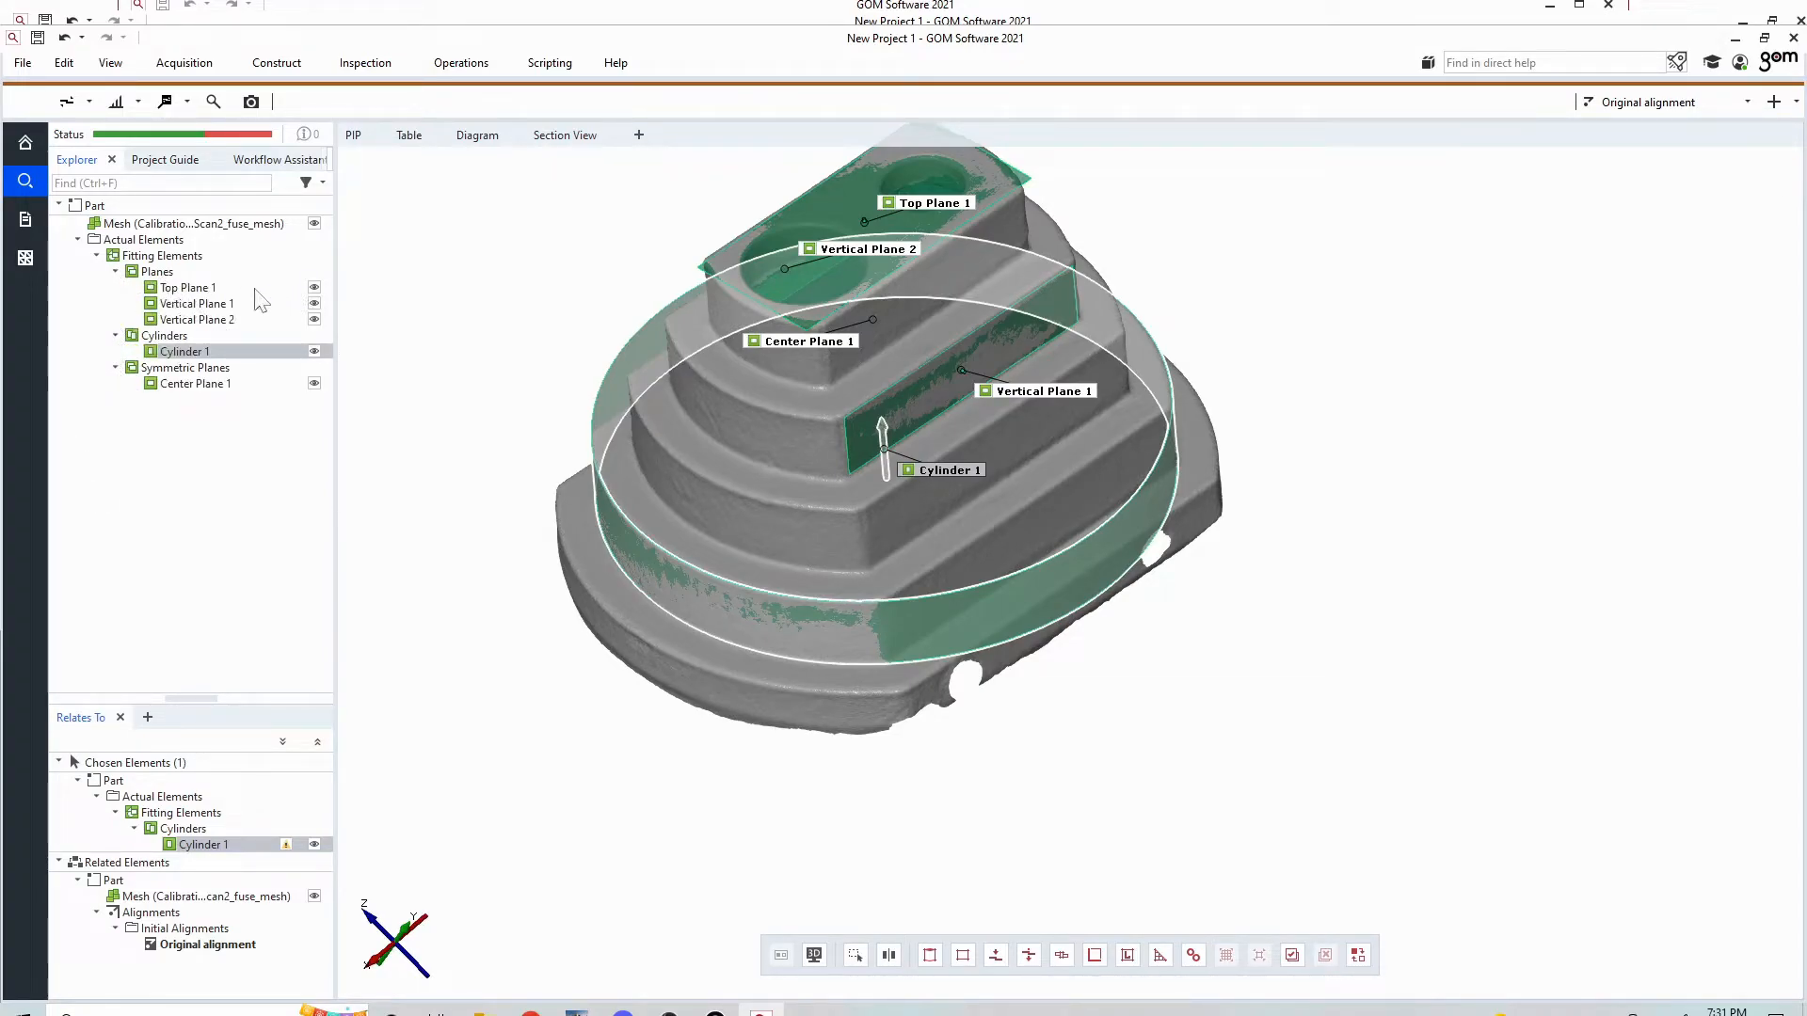
click(314, 303)
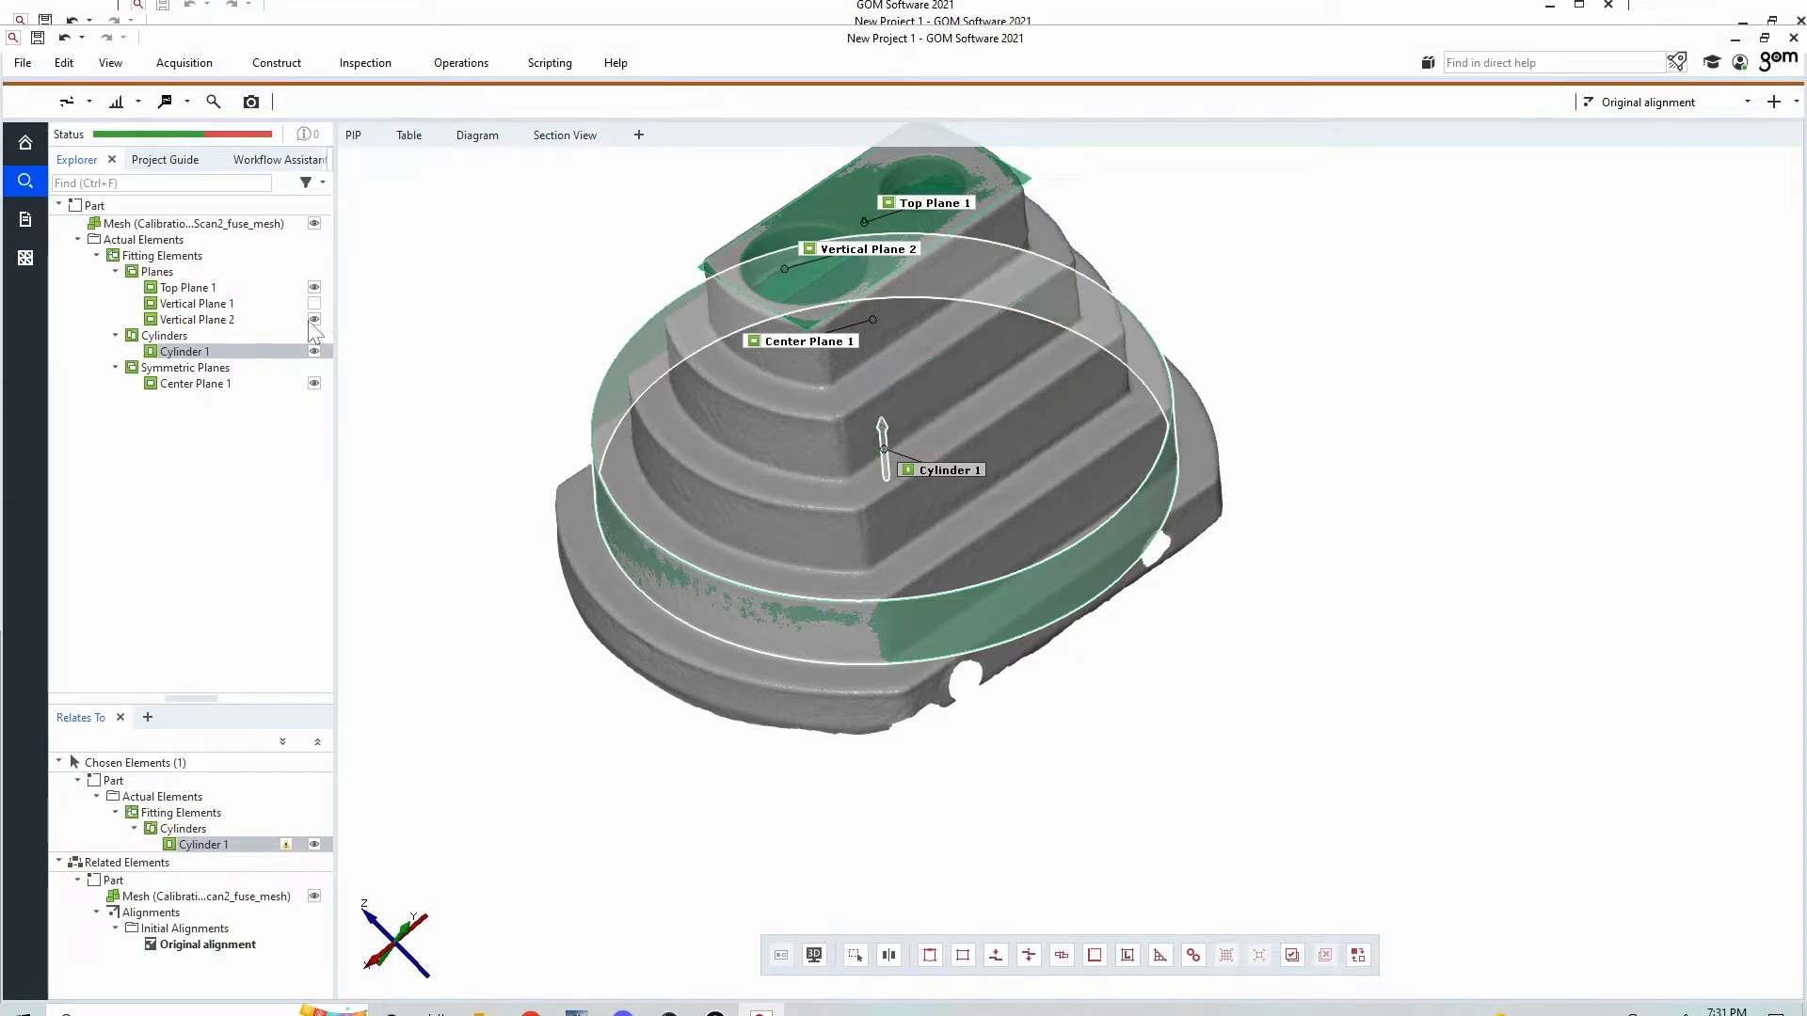
click(315, 320)
drag(810, 445, 829, 516)
mouse_move(948, 362)
mouse_down()
mouse_move(962, 311)
mouse_move(967, 346)
mouse_up()
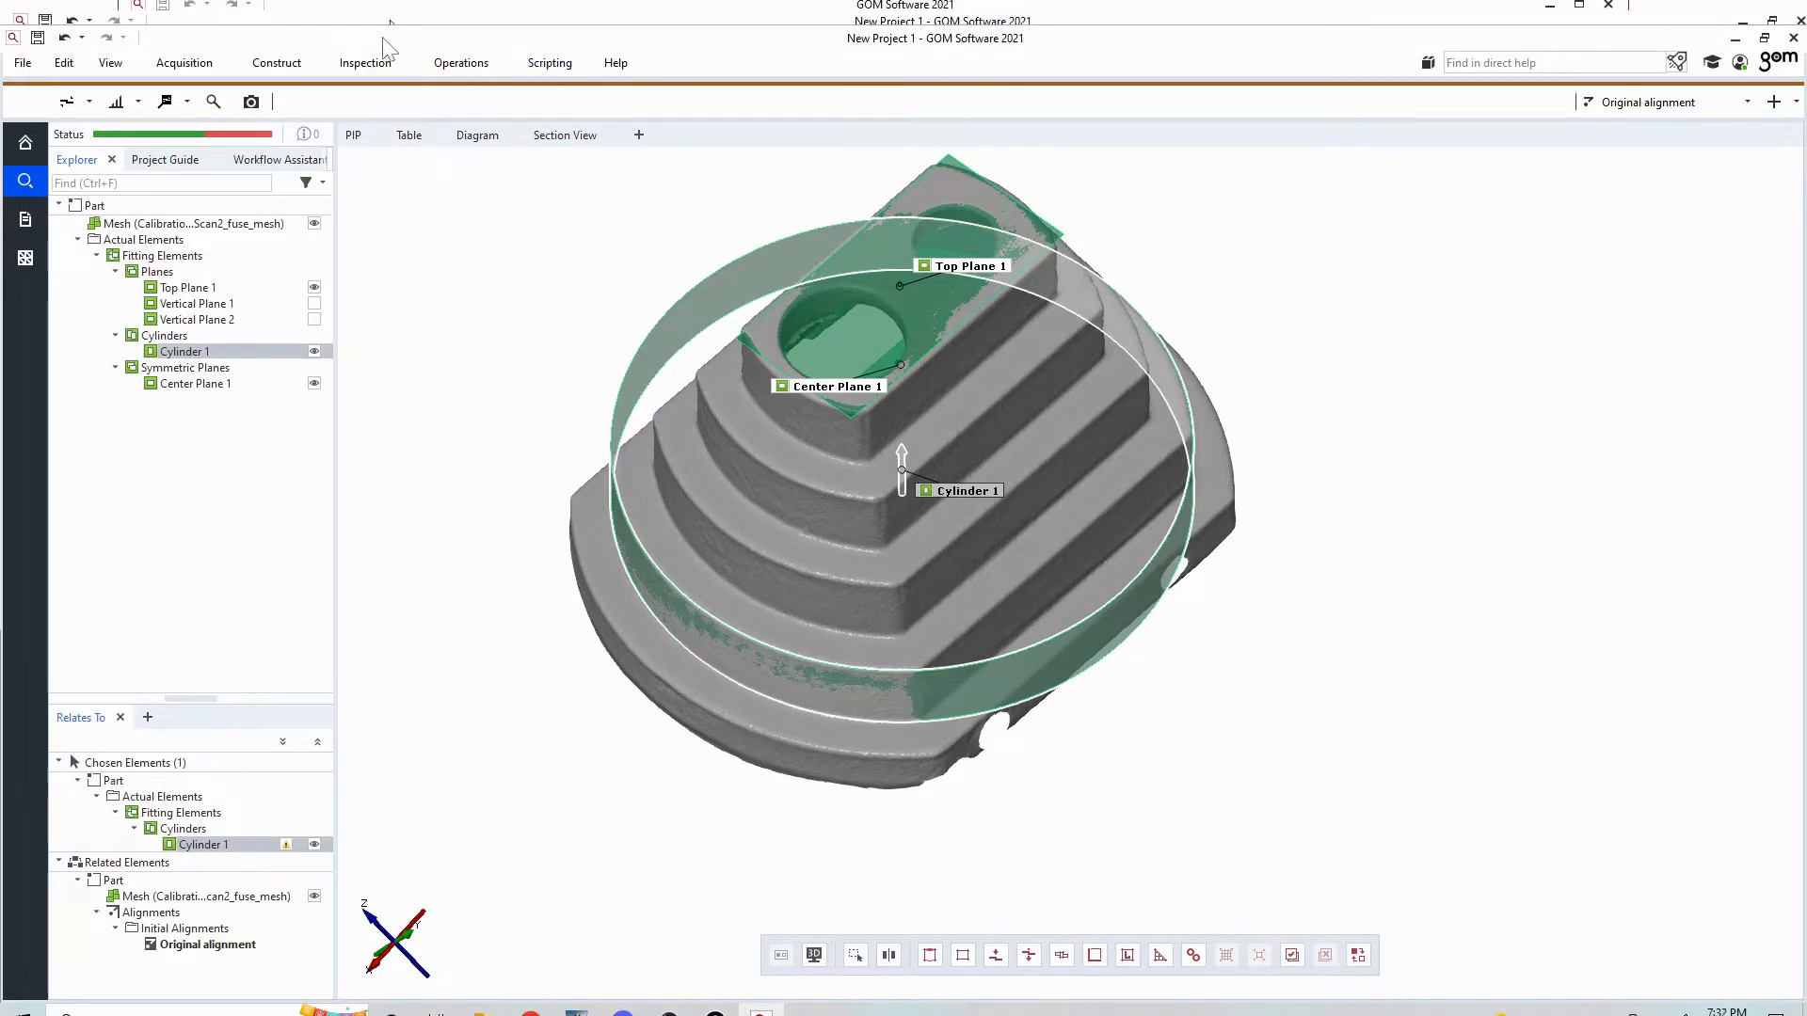
- Start a local coordinate system by geometric elements and assign Top Plane 1 as Element 1
click(279, 63)
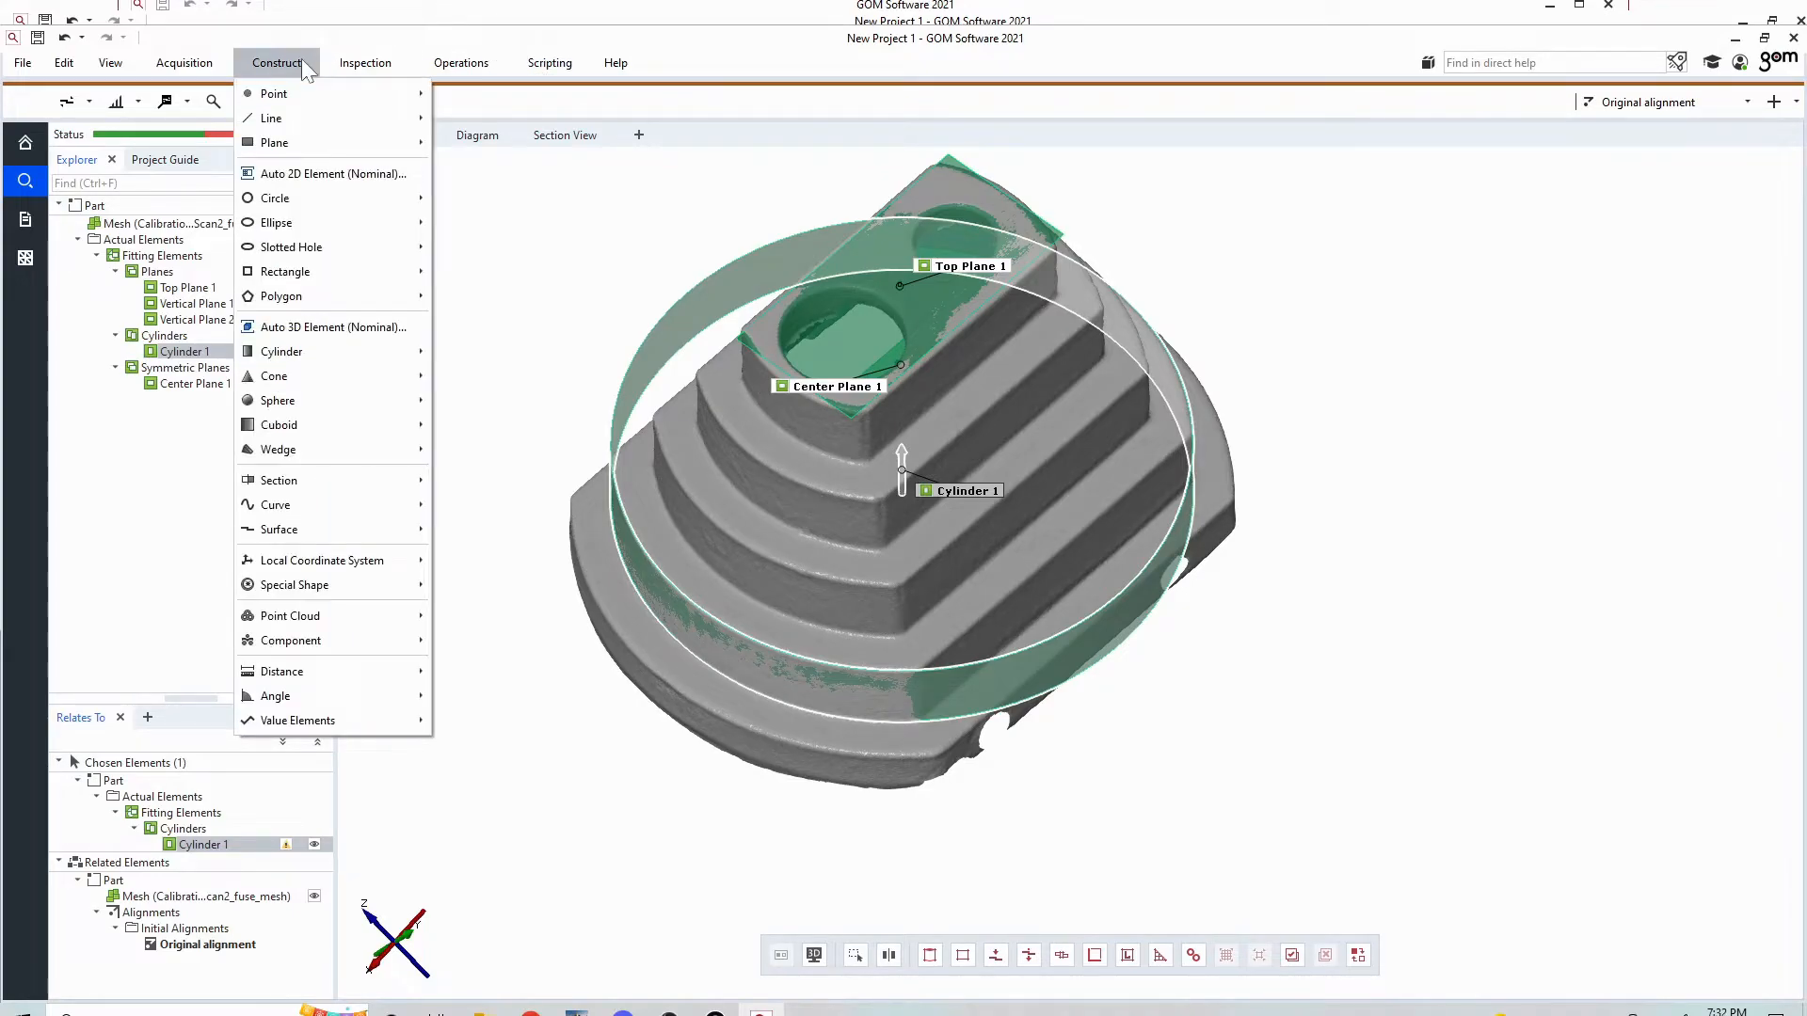
mouse_move(367, 563)
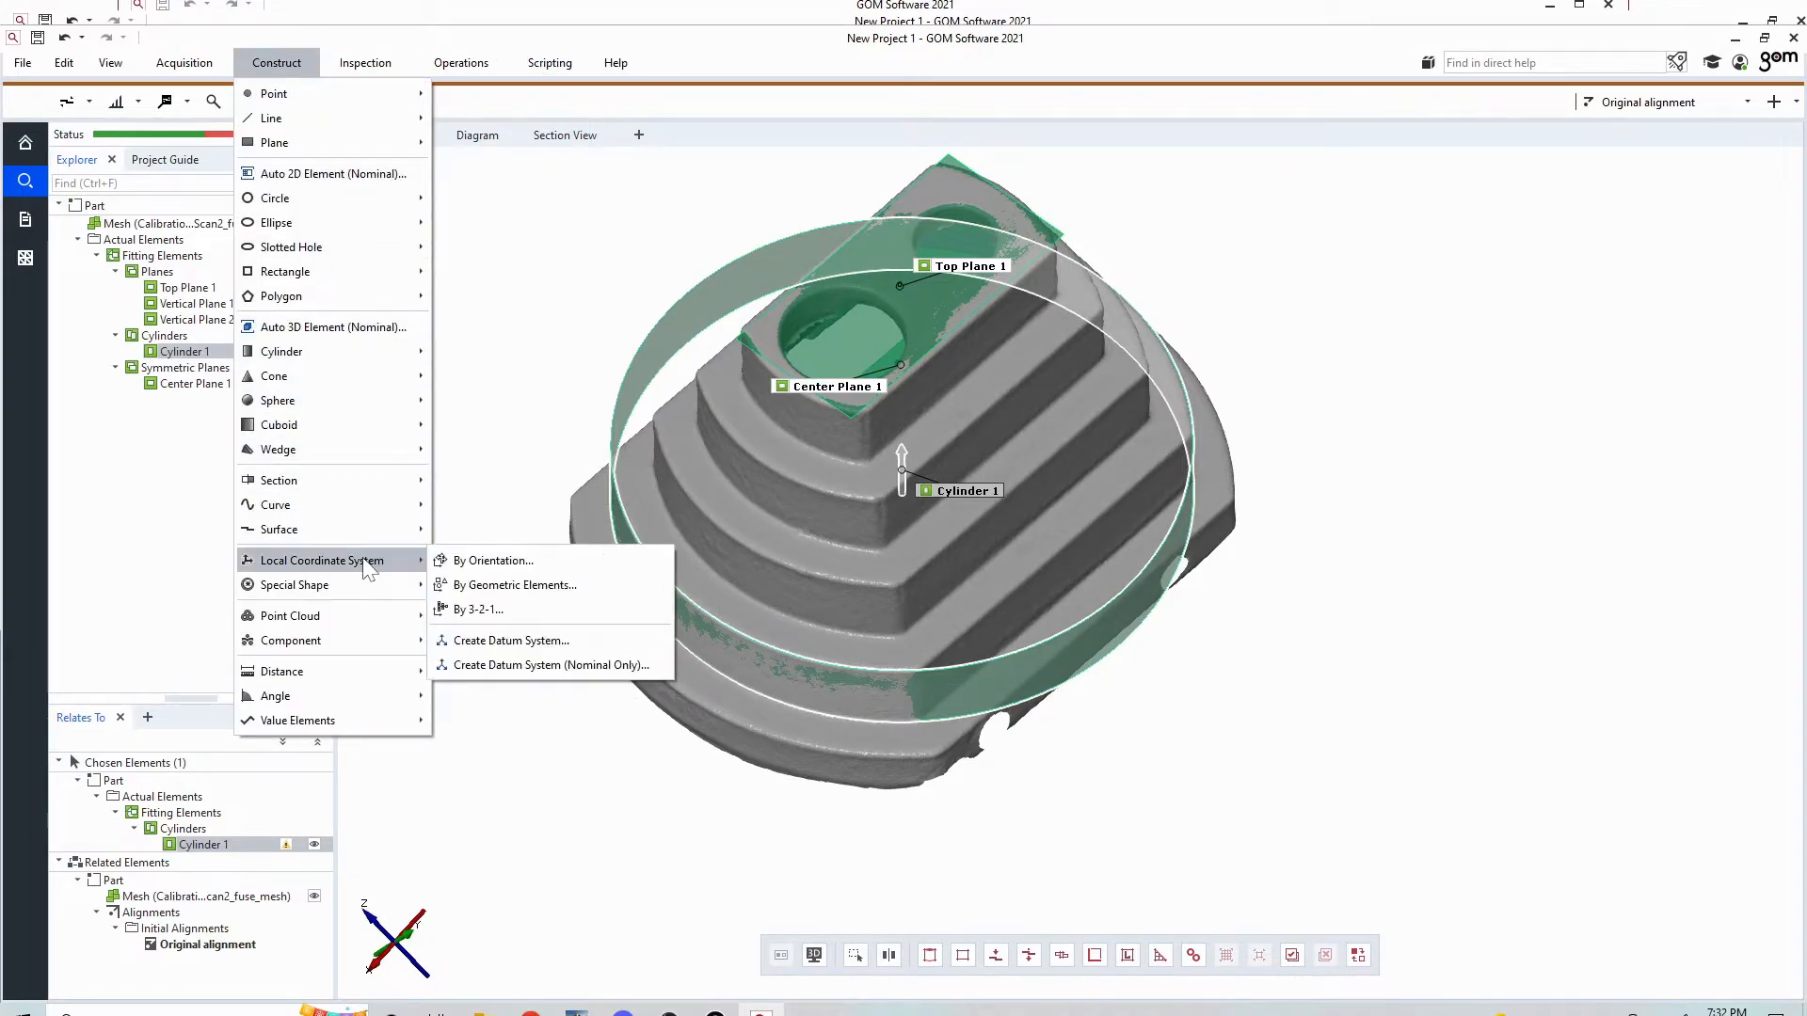
click(516, 585)
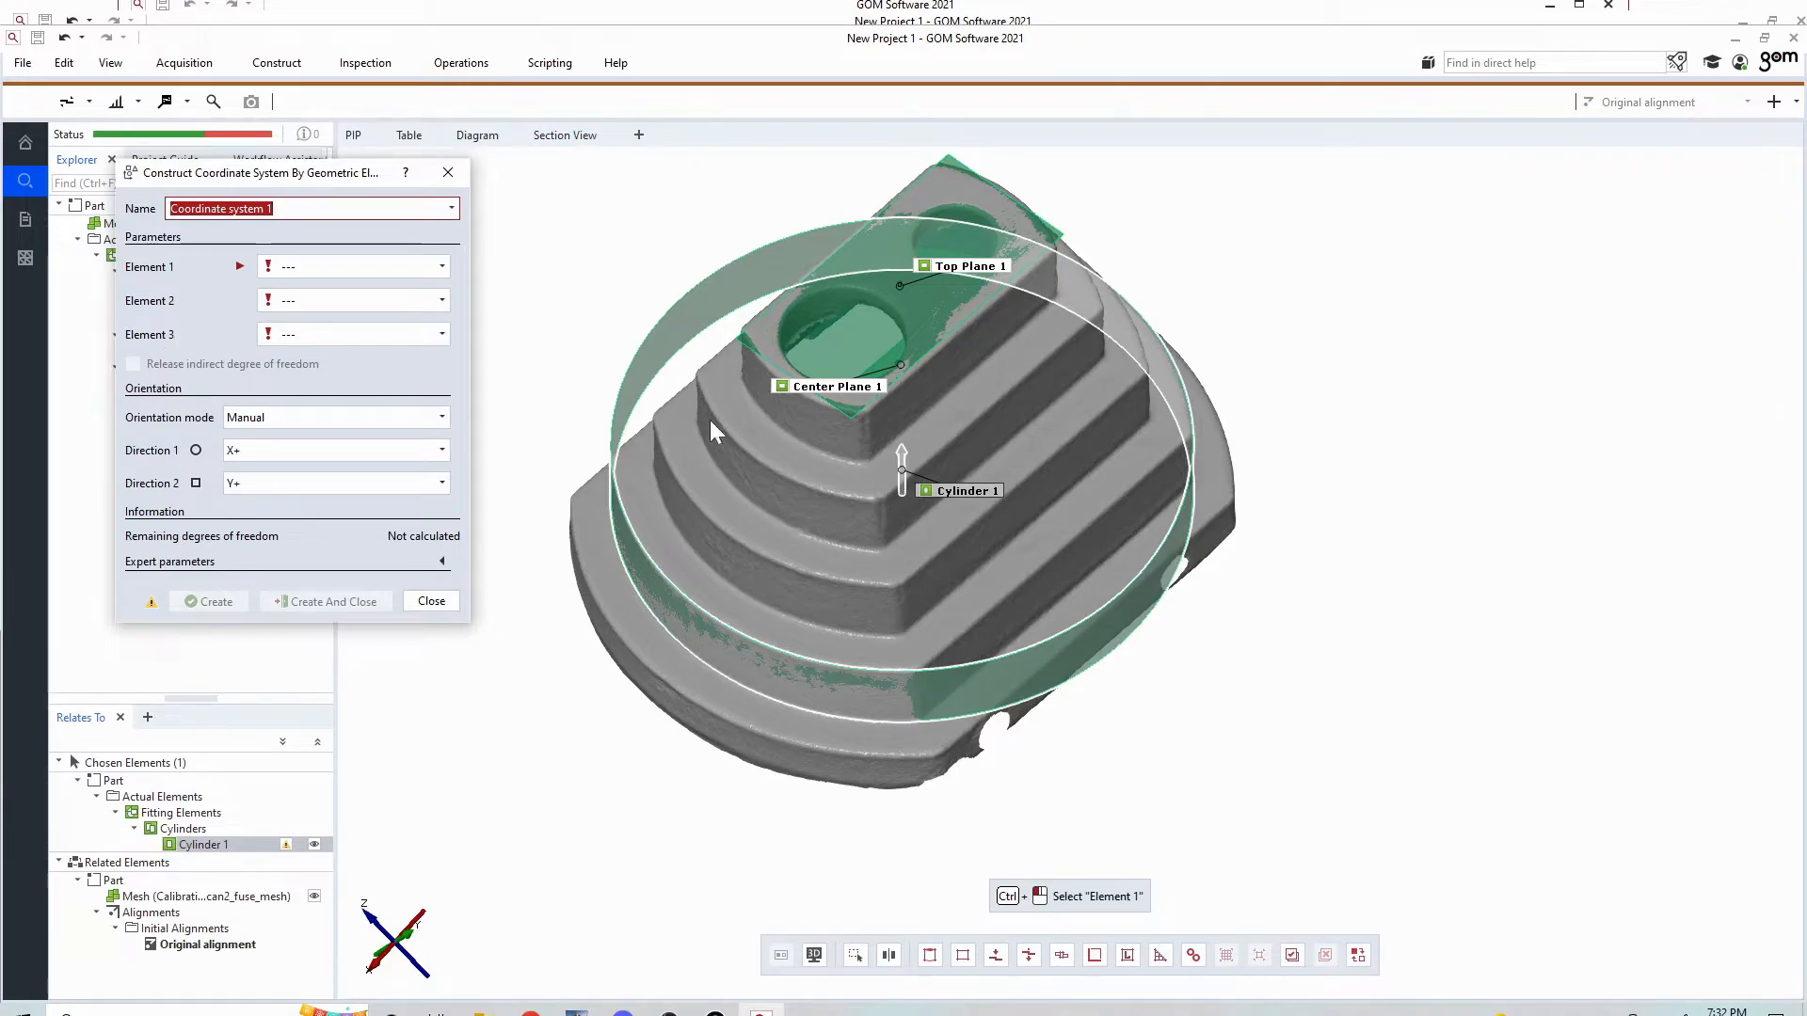
ctrl+click(937, 265)
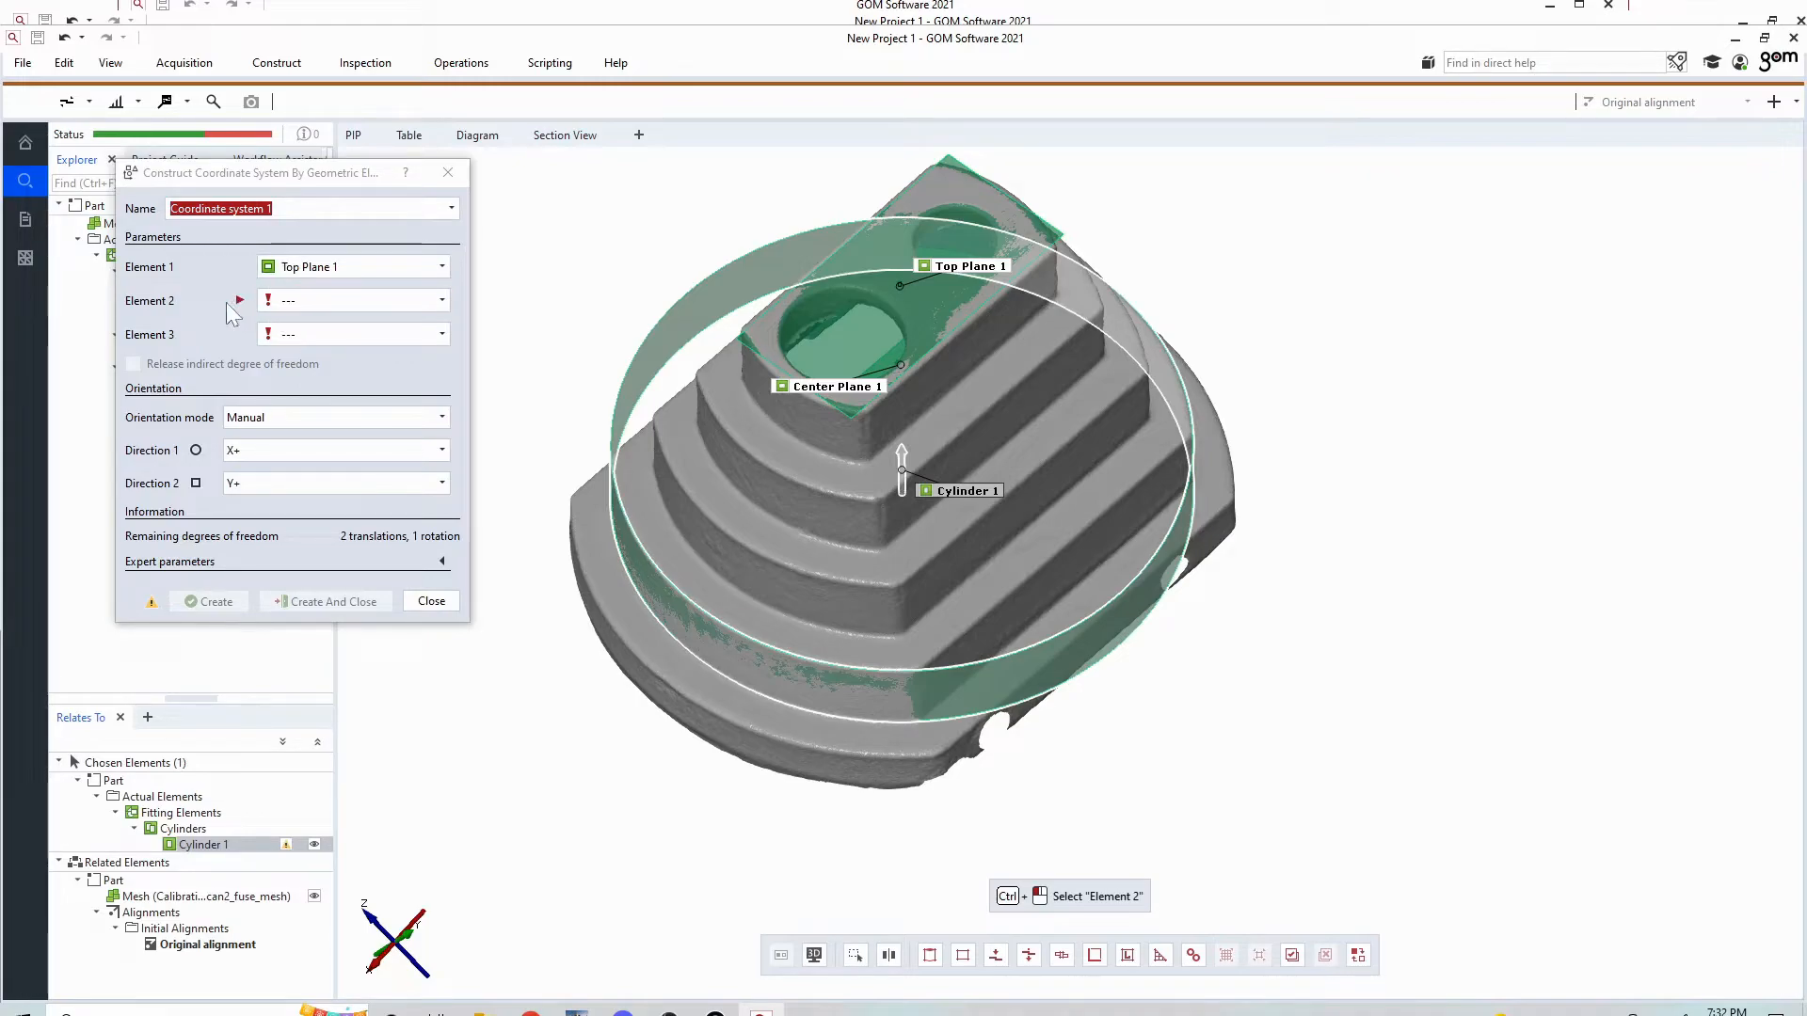
- Assign Cylinder 1 as Element 2 and Center Plane 1 as Element 3 of the coordinate system
click(373, 303)
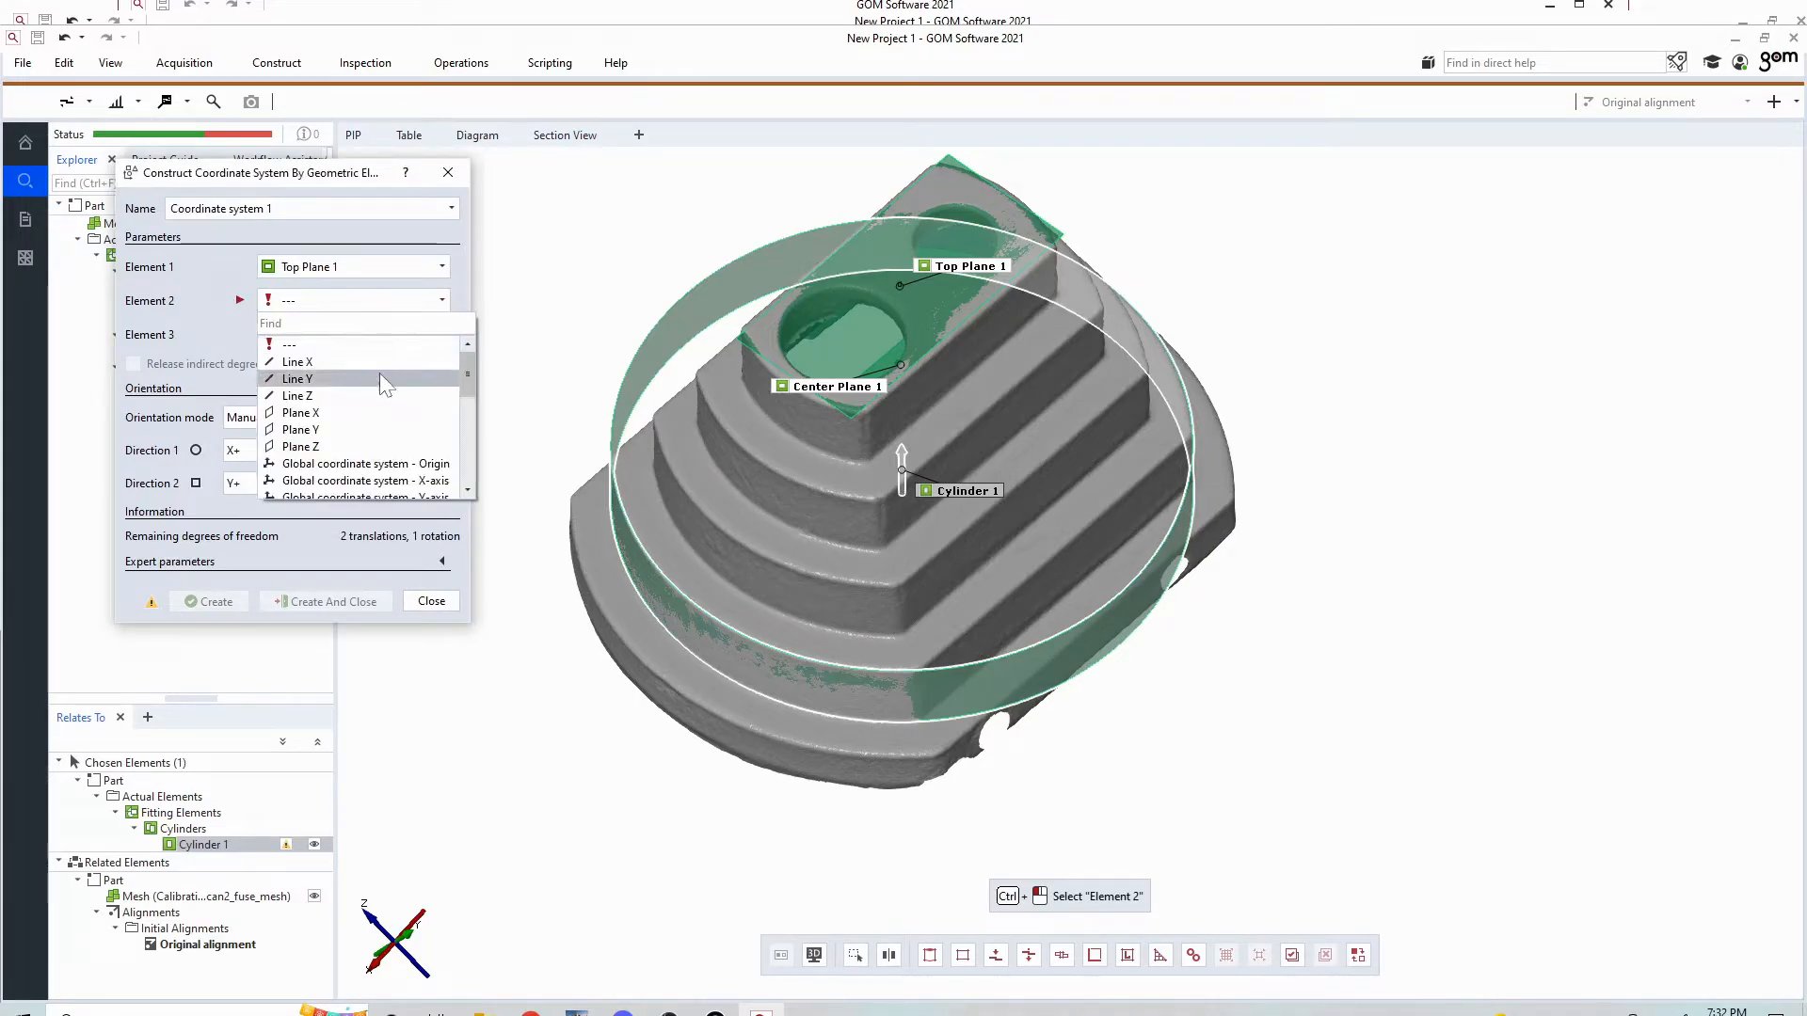
scroll(373, 384, down, 3)
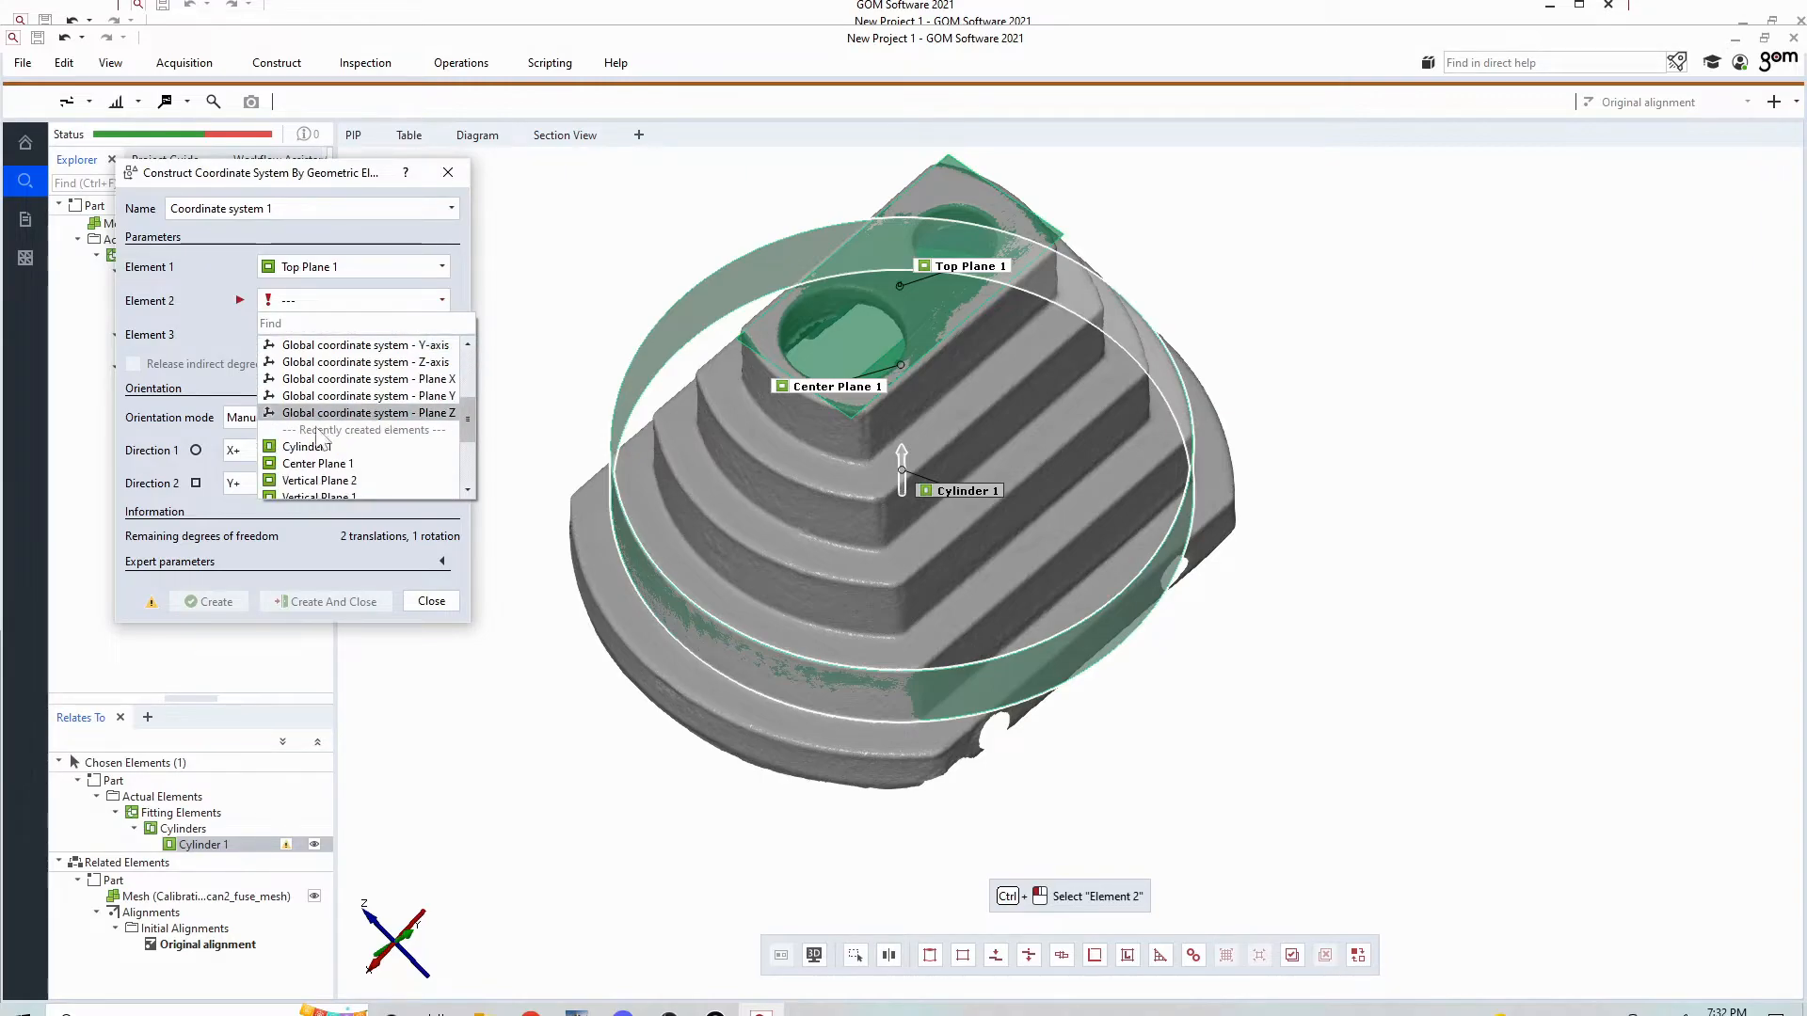
click(314, 444)
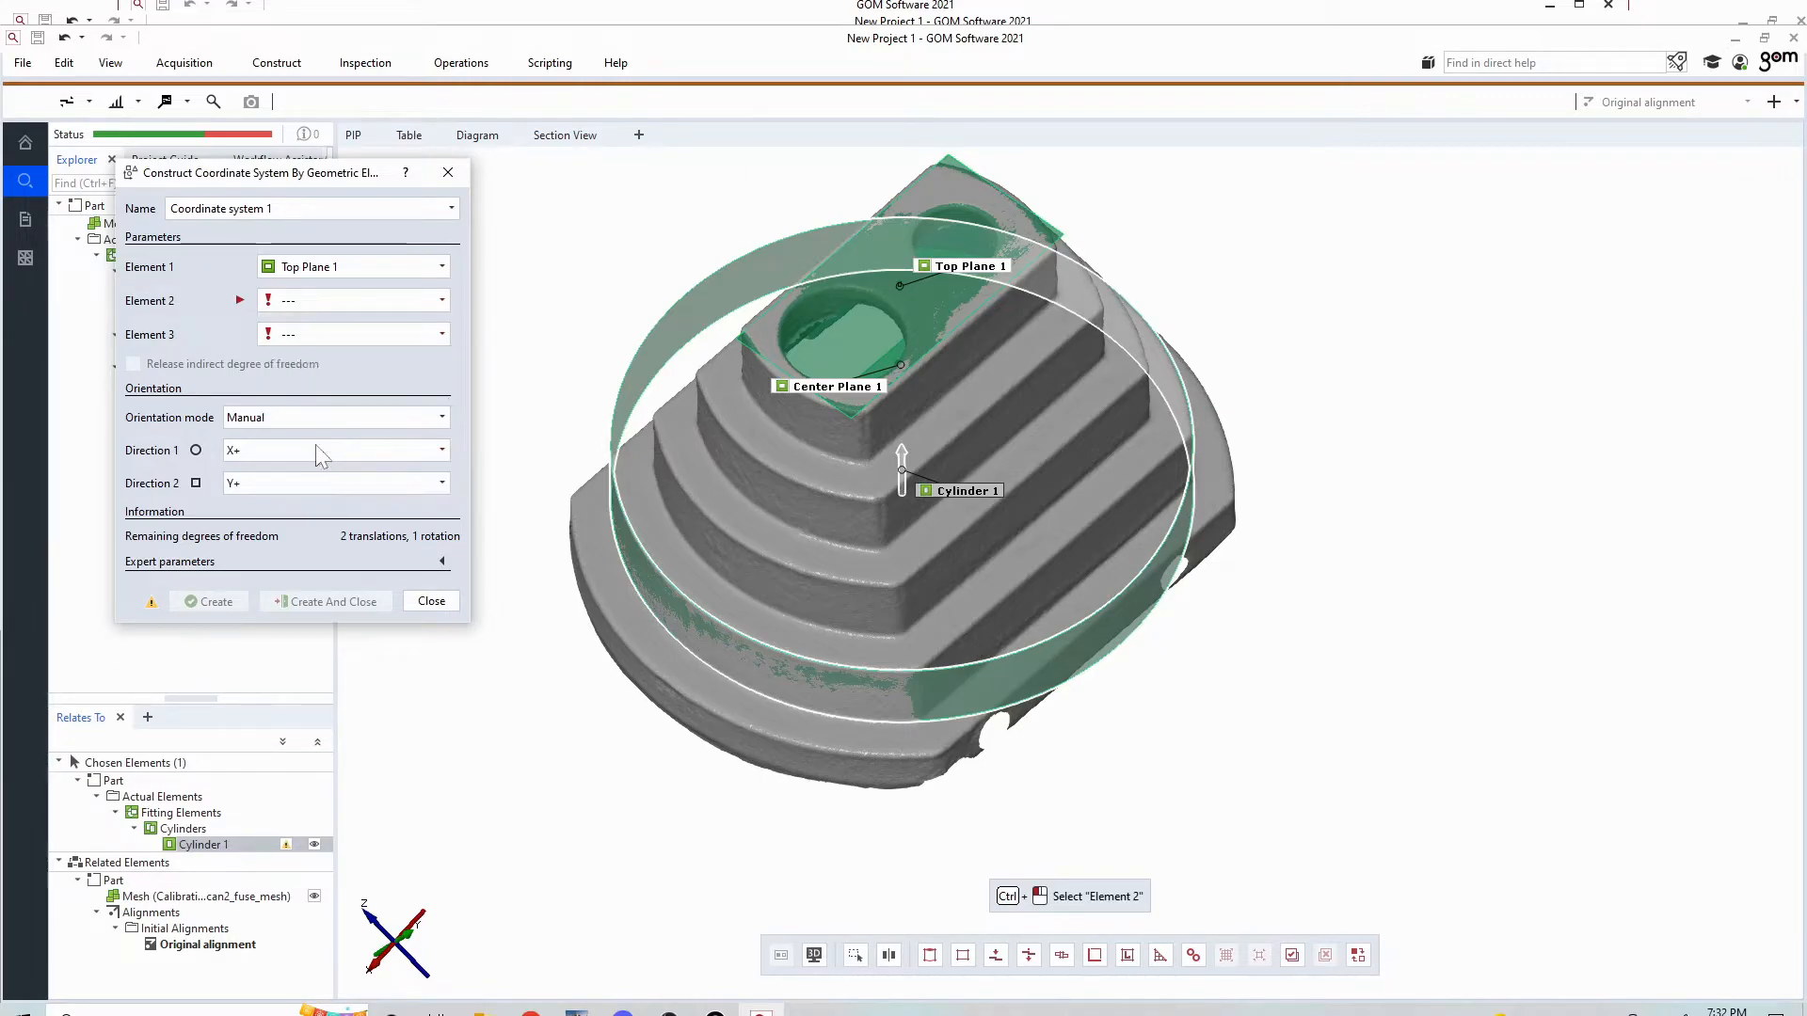
click(340, 342)
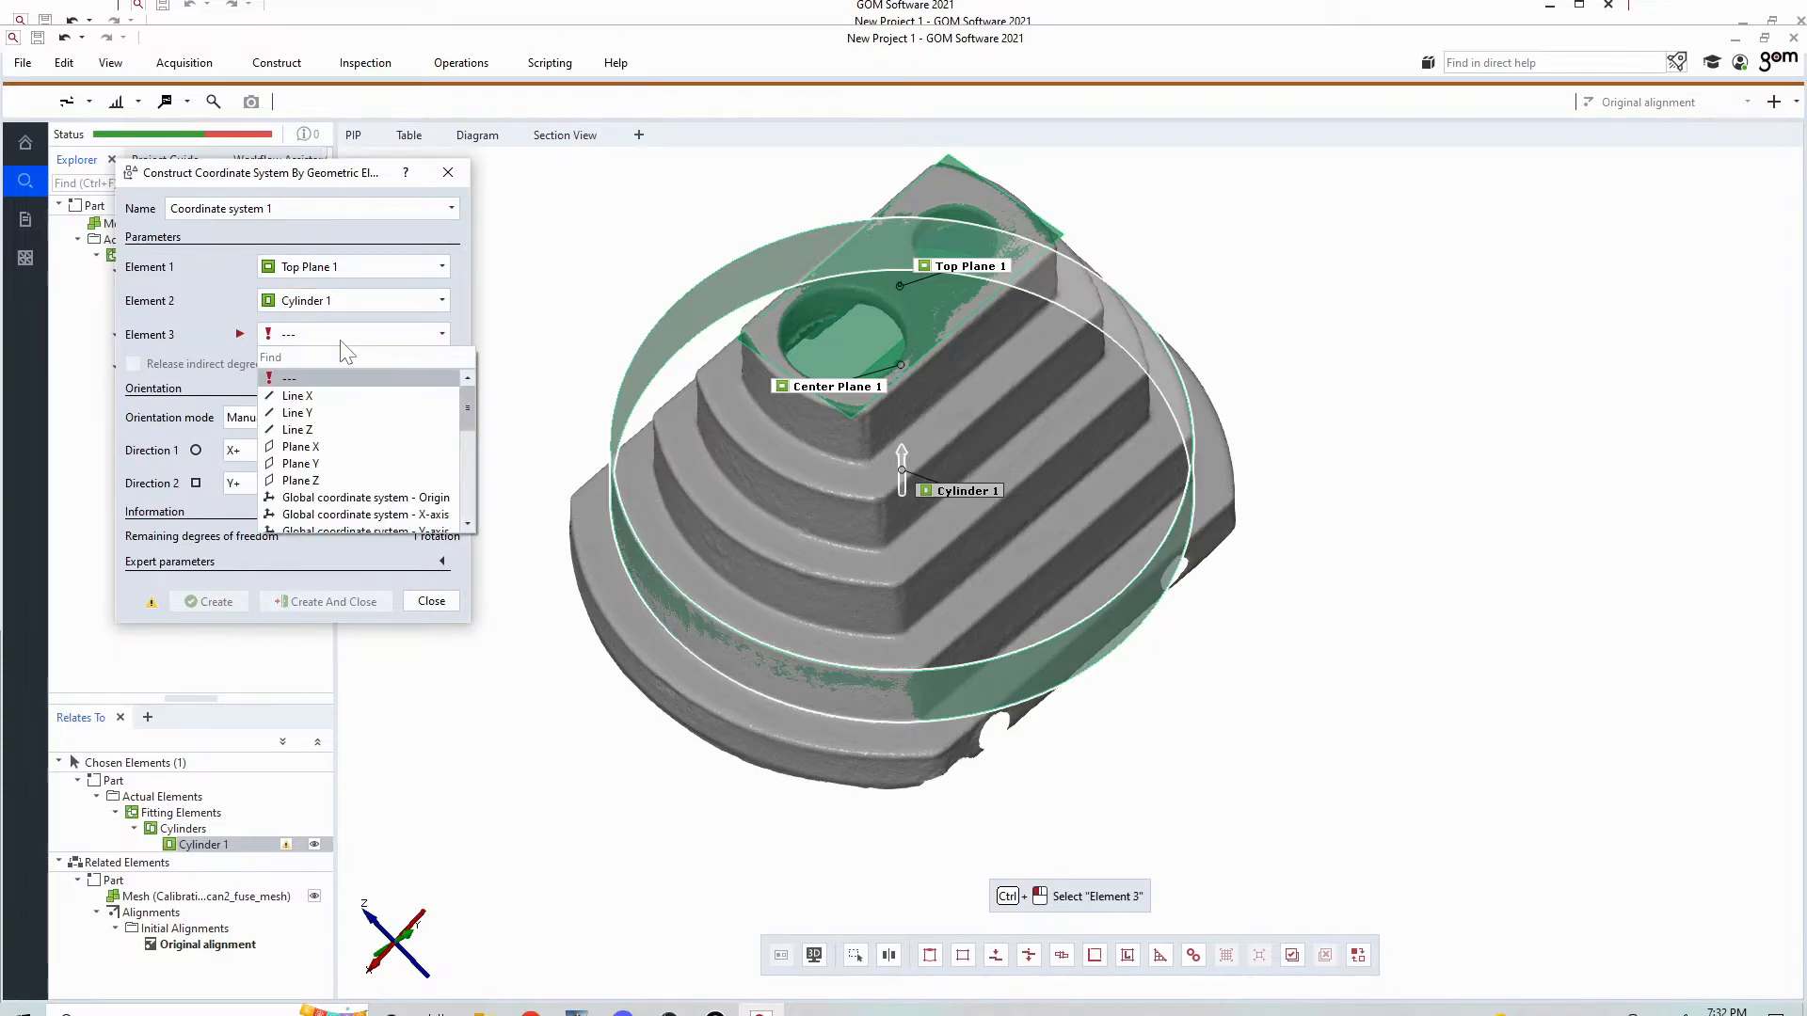
scroll(332, 425, down, 5)
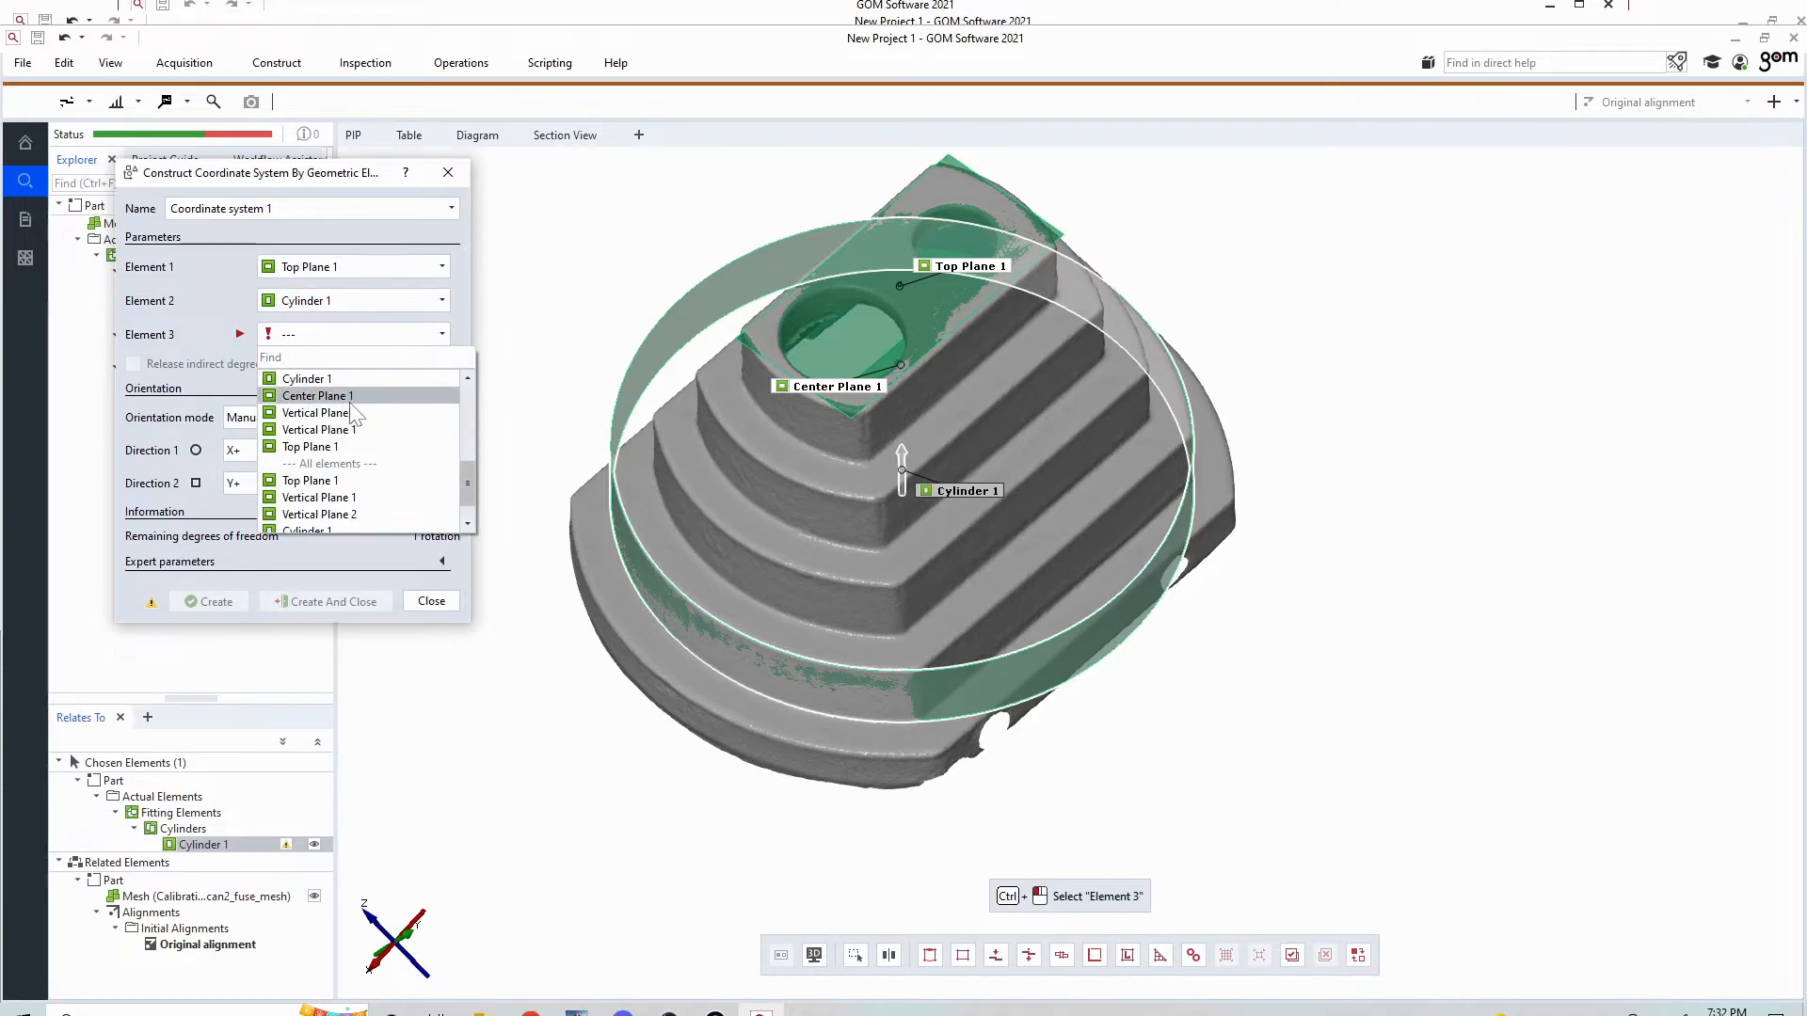
click(283, 396)
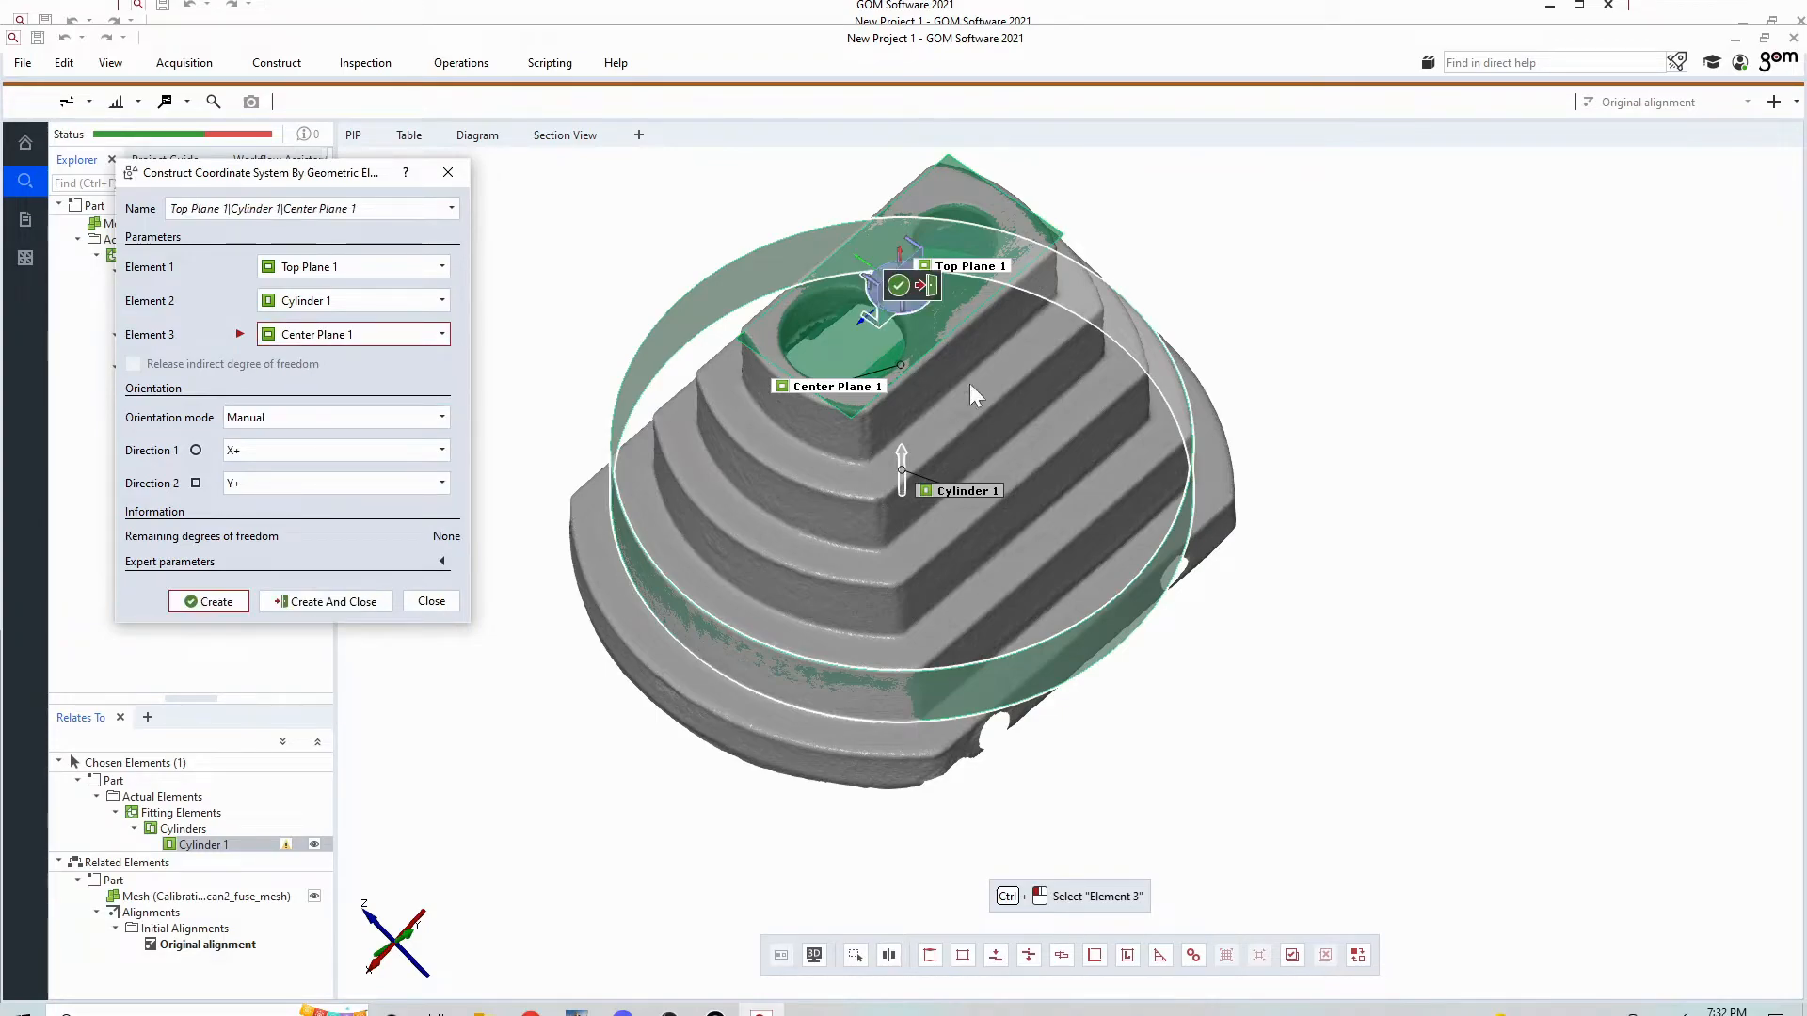
- Inspect the coordinate system preview on the top plane and set Direction 1 to Z+
scroll(867, 334, up, 5)
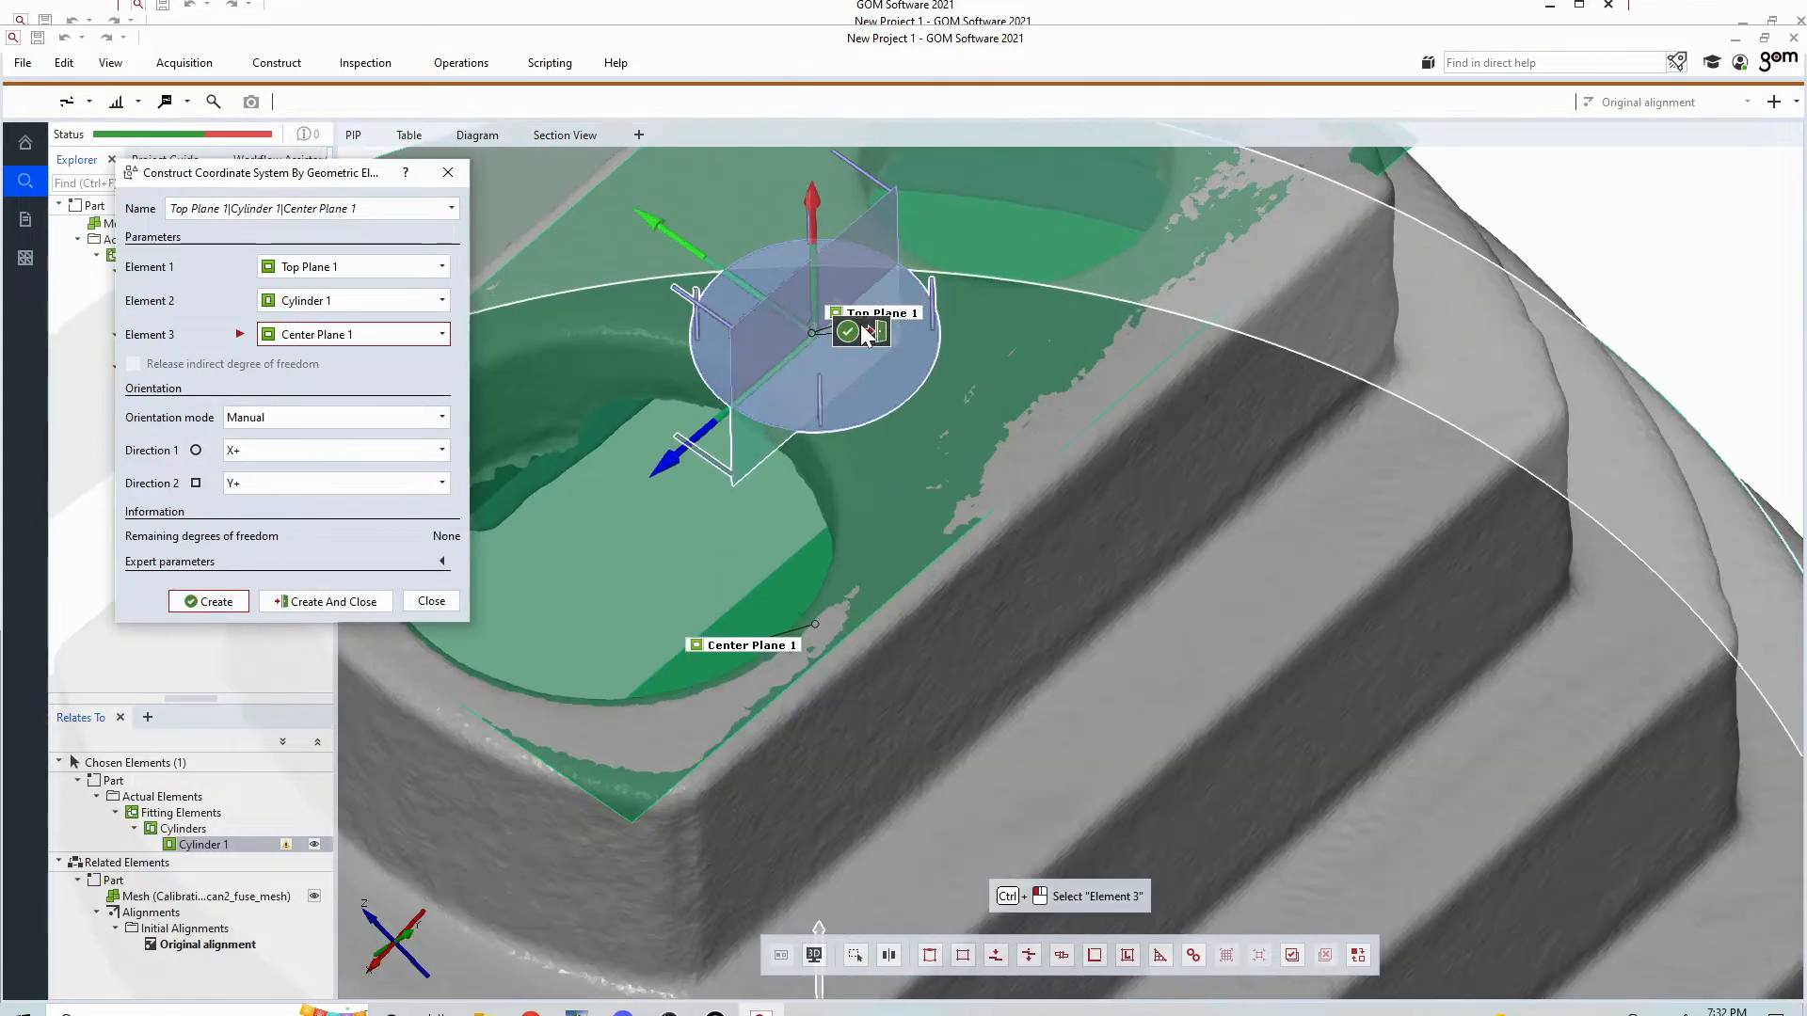
middle_drag(855, 403, 1031, 446)
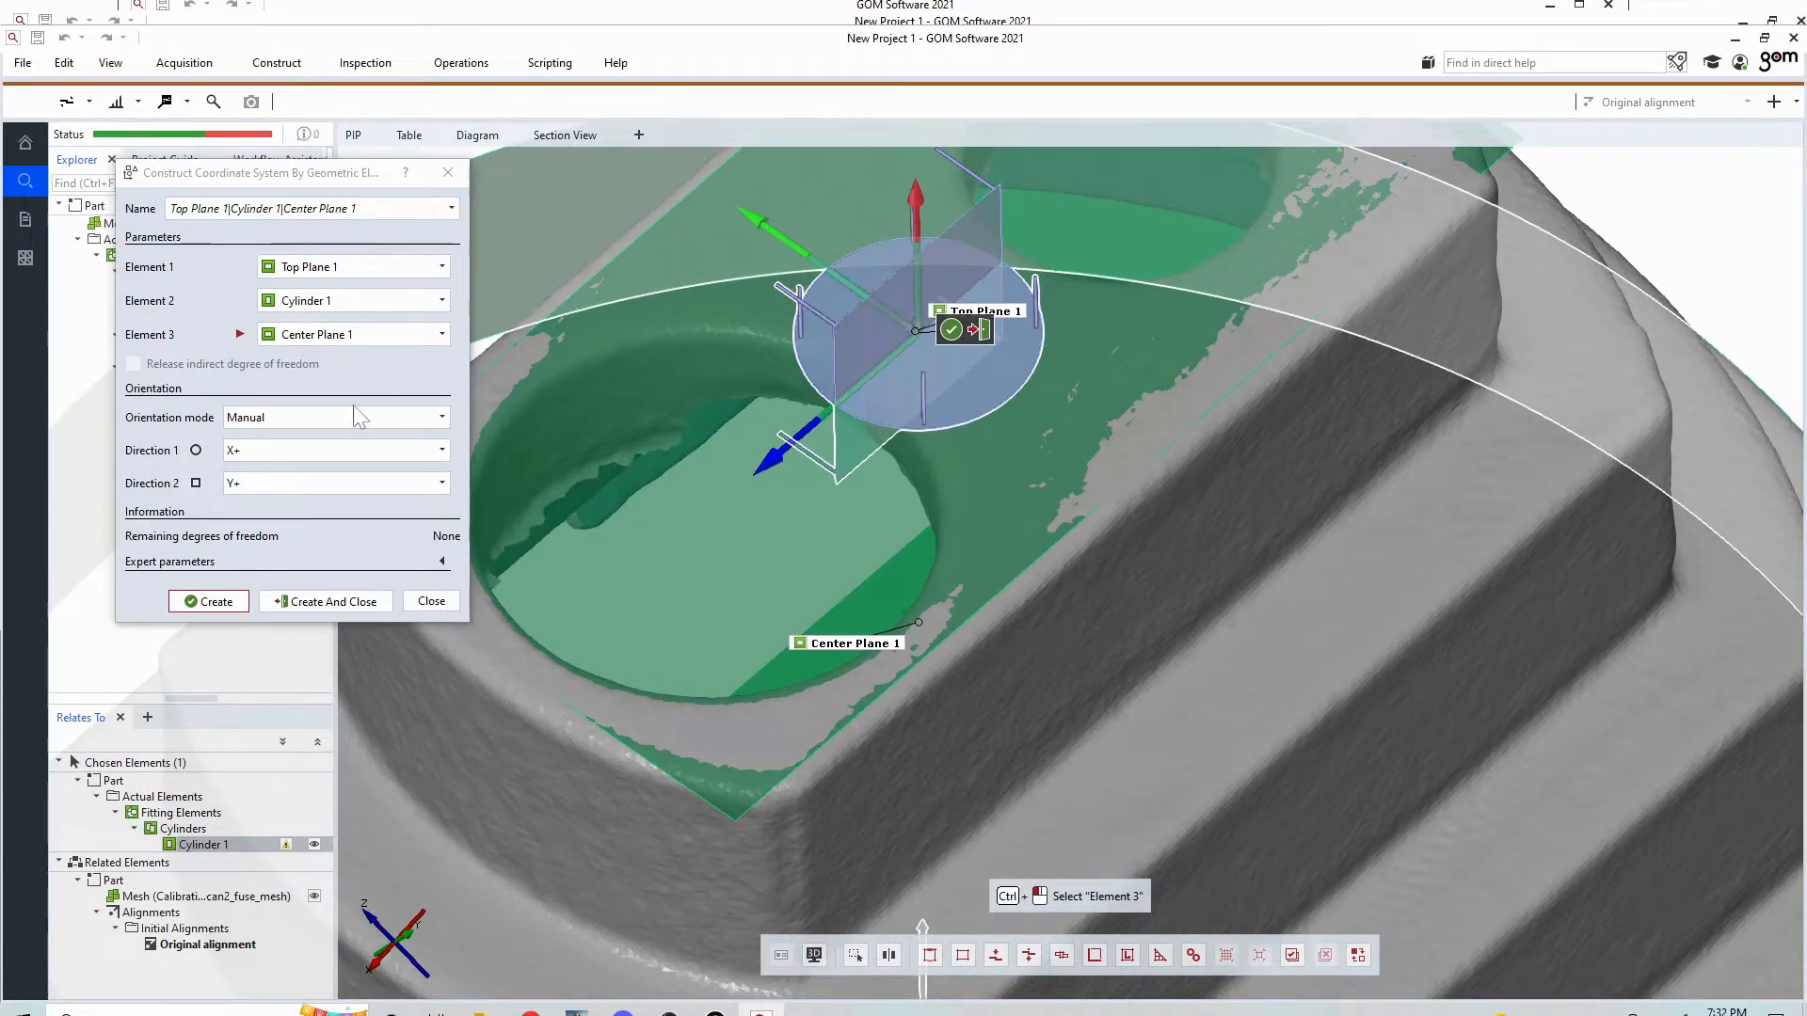
click(339, 449)
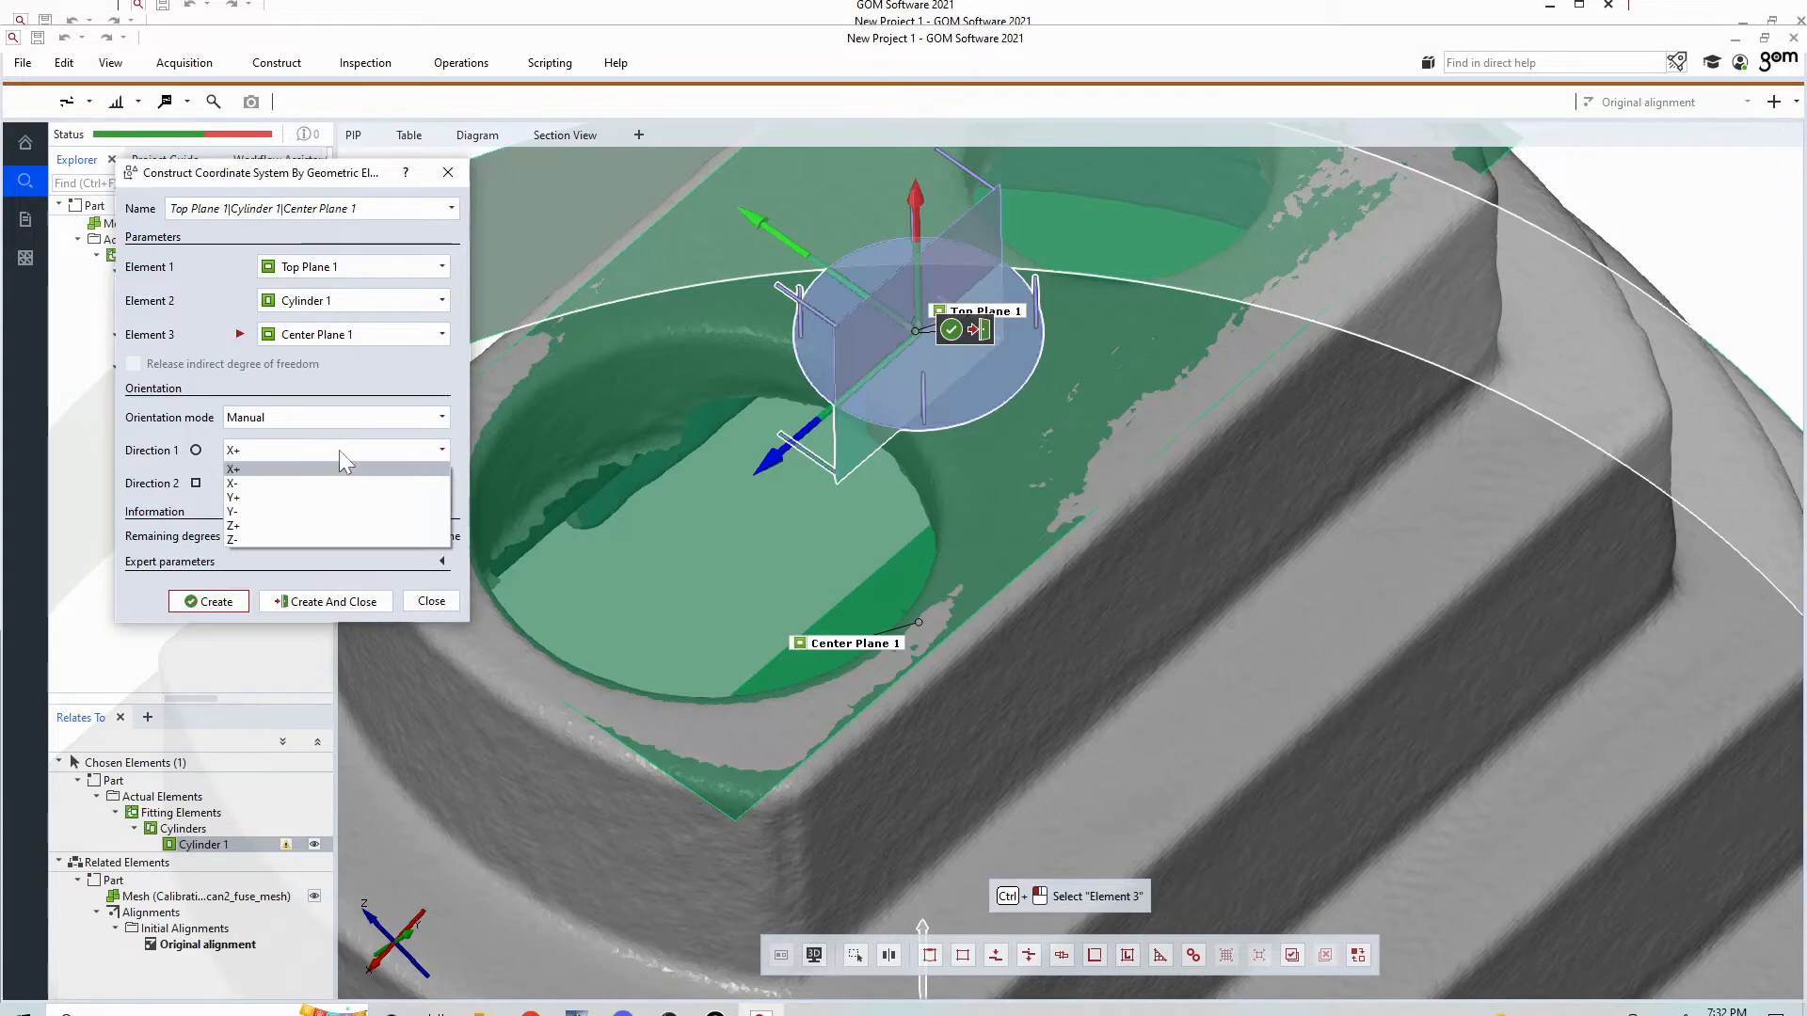
click(257, 525)
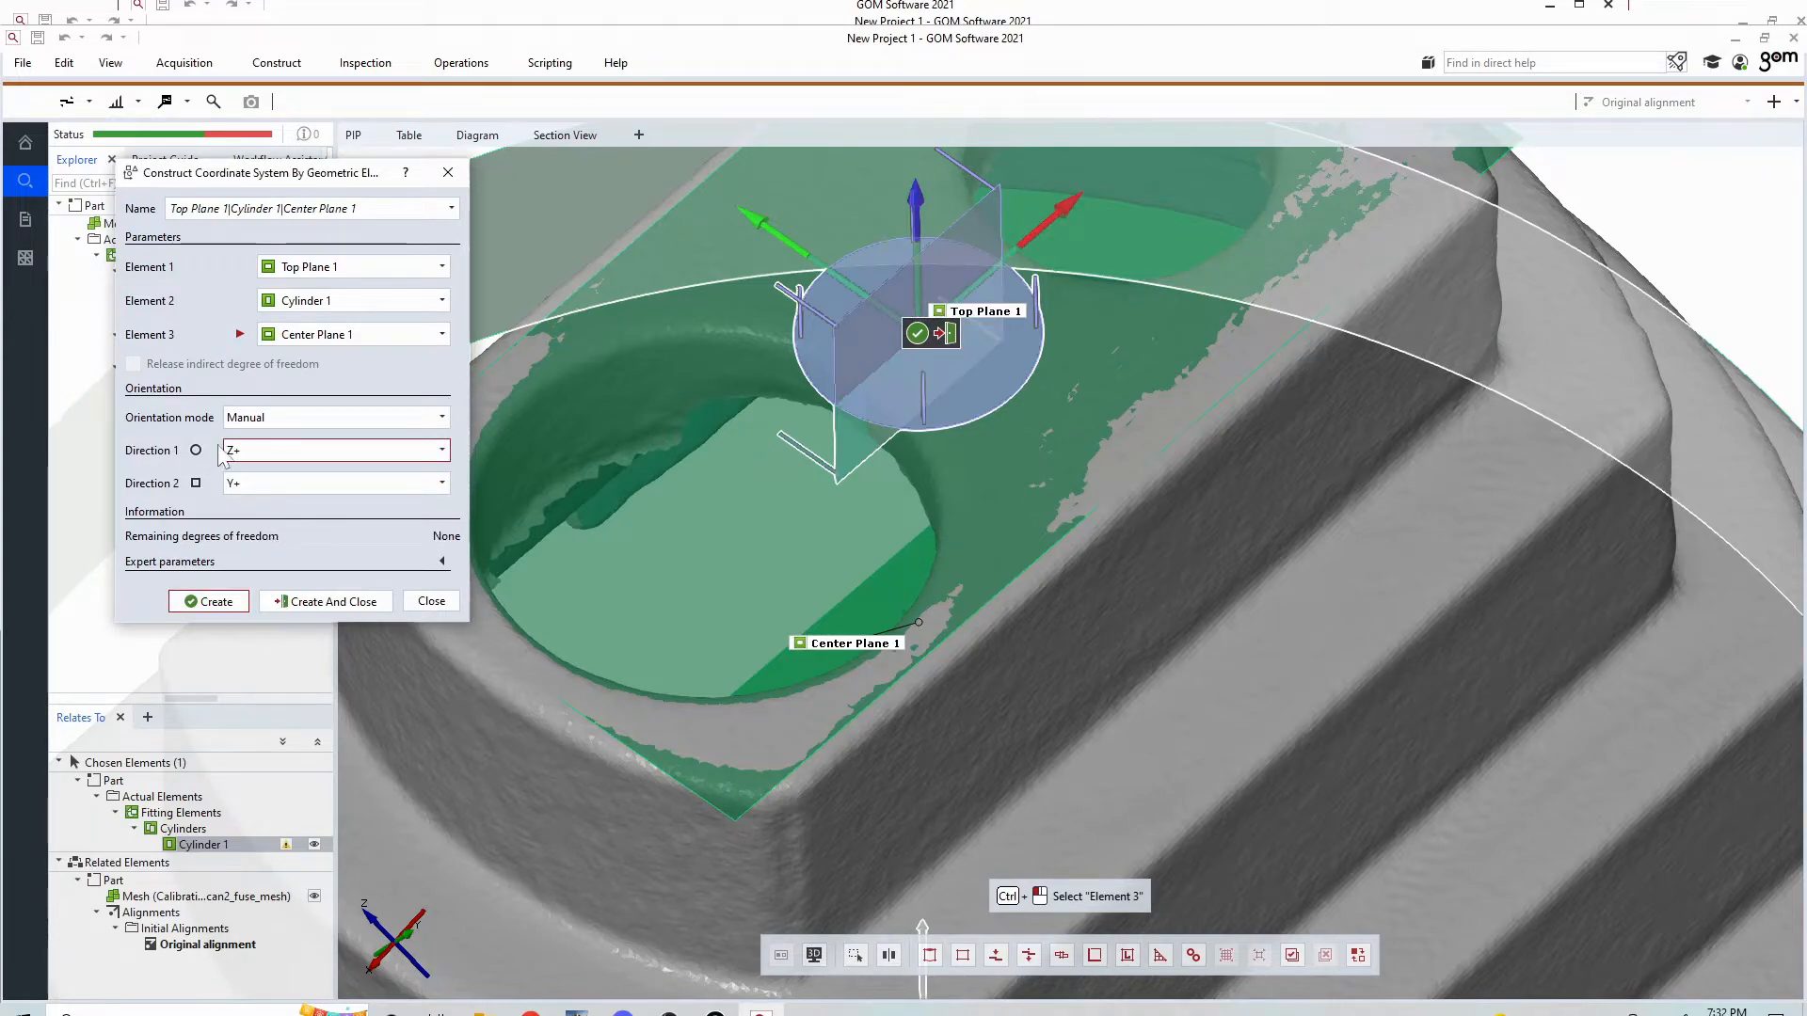
- Review the coordinate system's orientation mode options and keep the mode on Manual
click(282, 417)
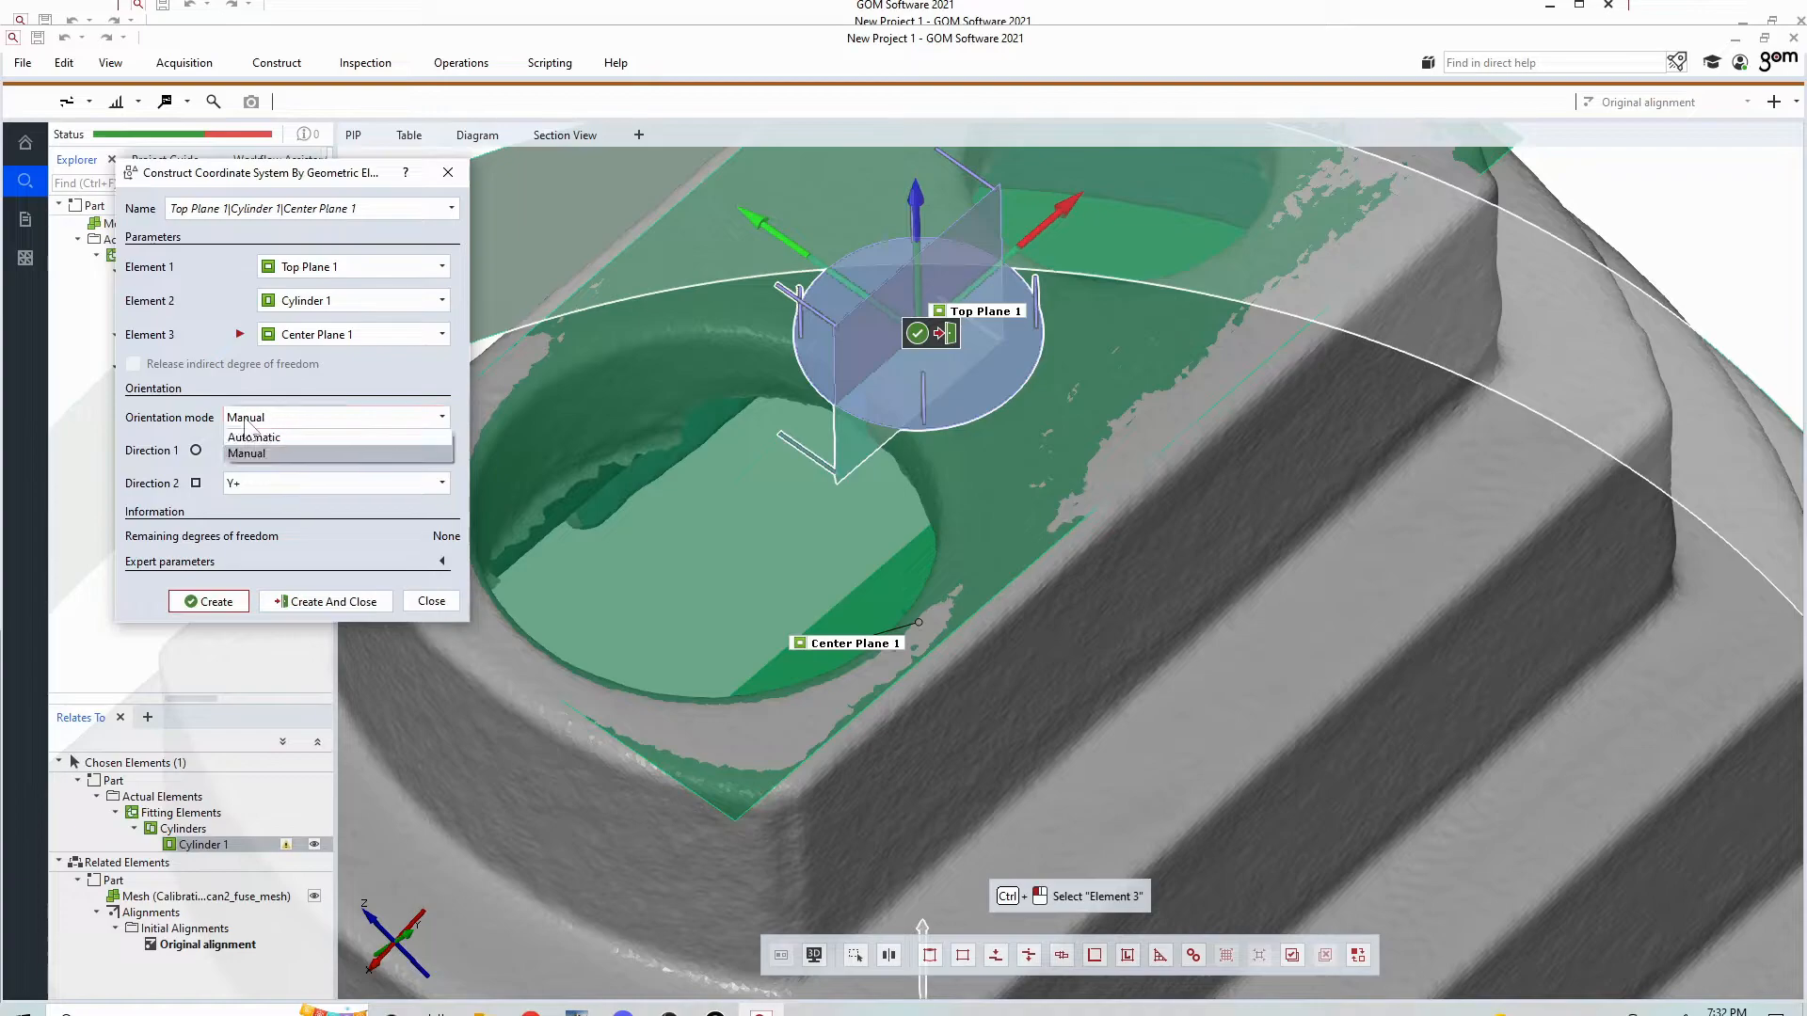
click(266, 448)
click(337, 417)
click(250, 453)
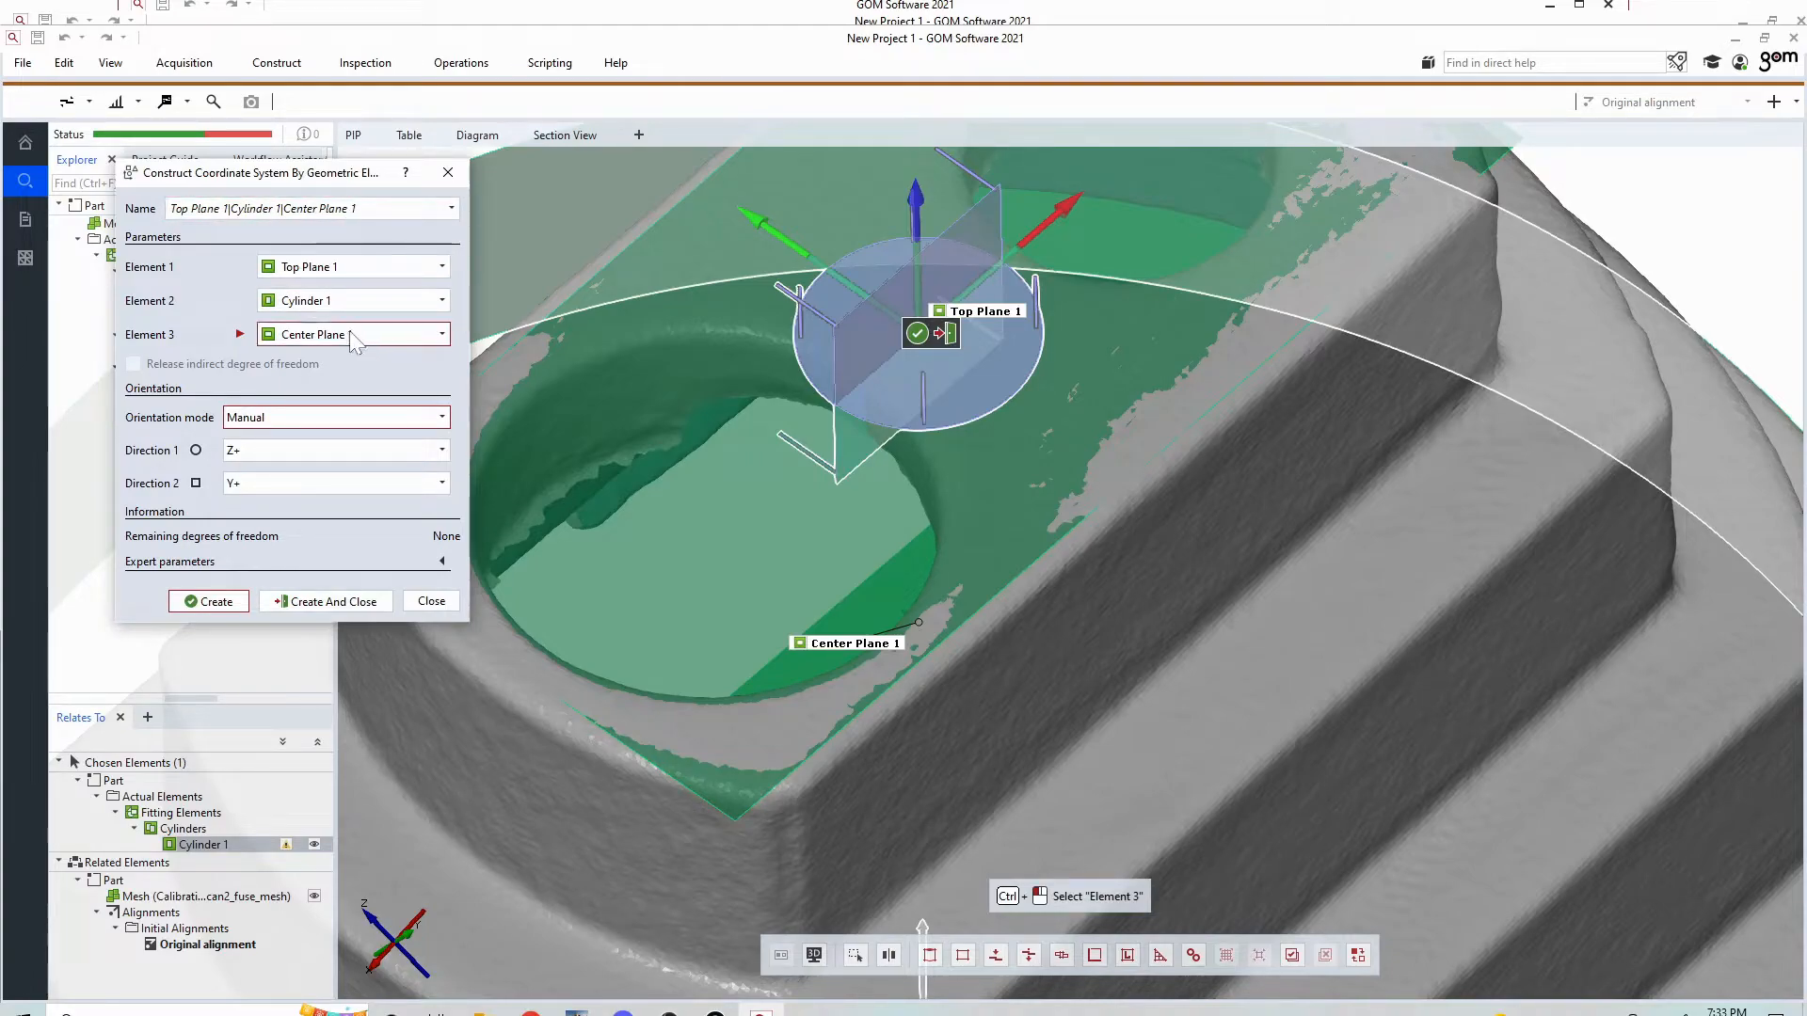
- Create the coordinate system from the three elements, finish the construction and examine the part's orientation around its top plane
click(329, 599)
scroll(900, 427, down, 5)
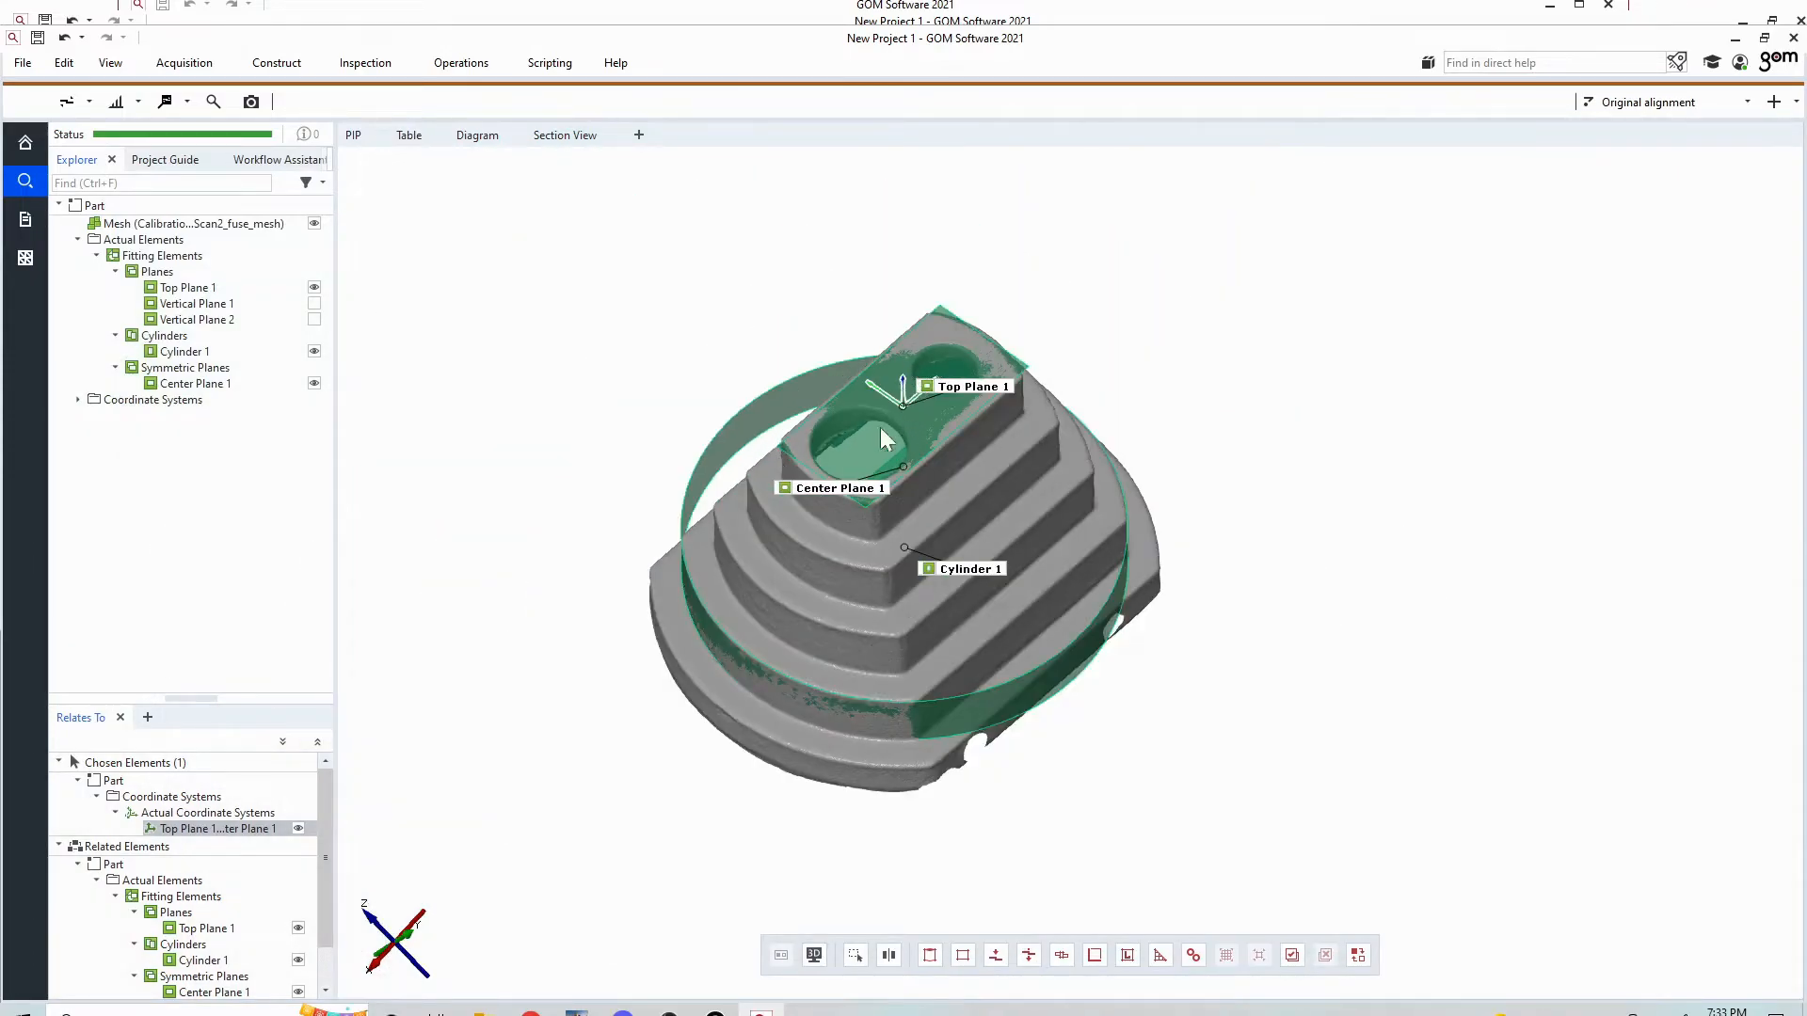
drag(900, 398, 844, 510)
mouse_move(473, 934)
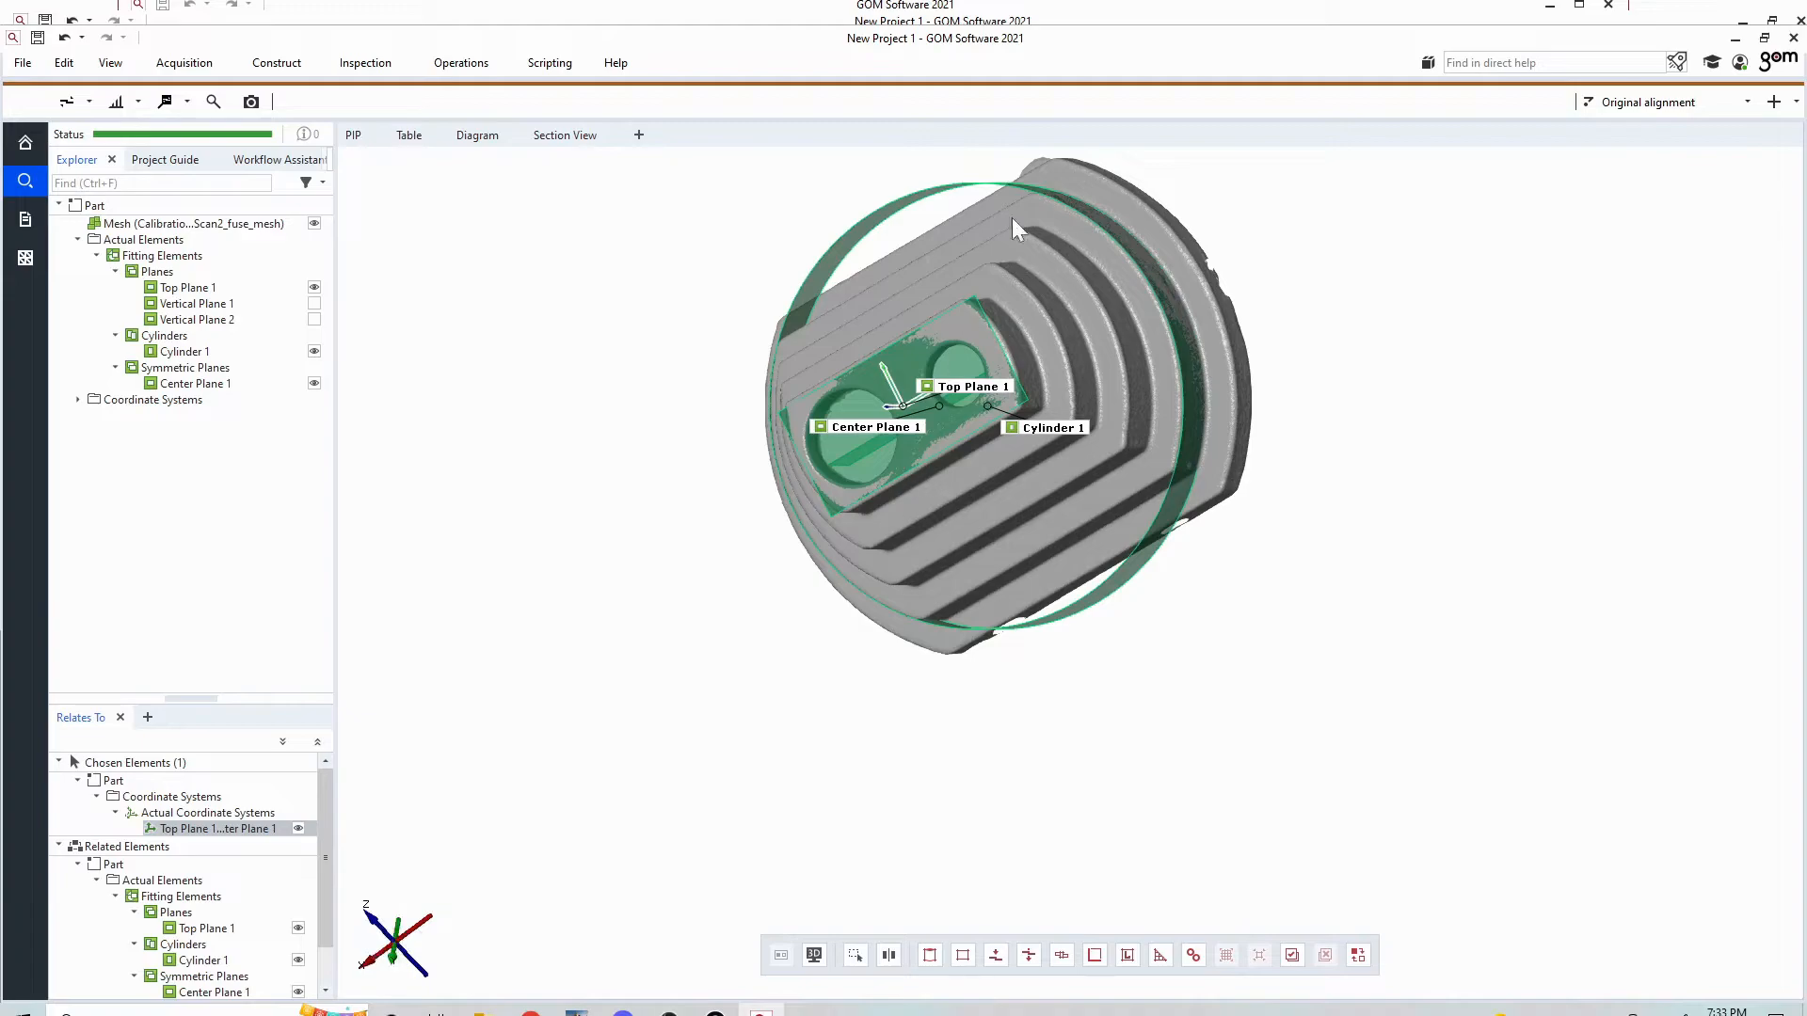
drag(1003, 235, 1024, 303)
click(1024, 303)
drag(918, 279, 1005, 176)
mouse_move(397, 946)
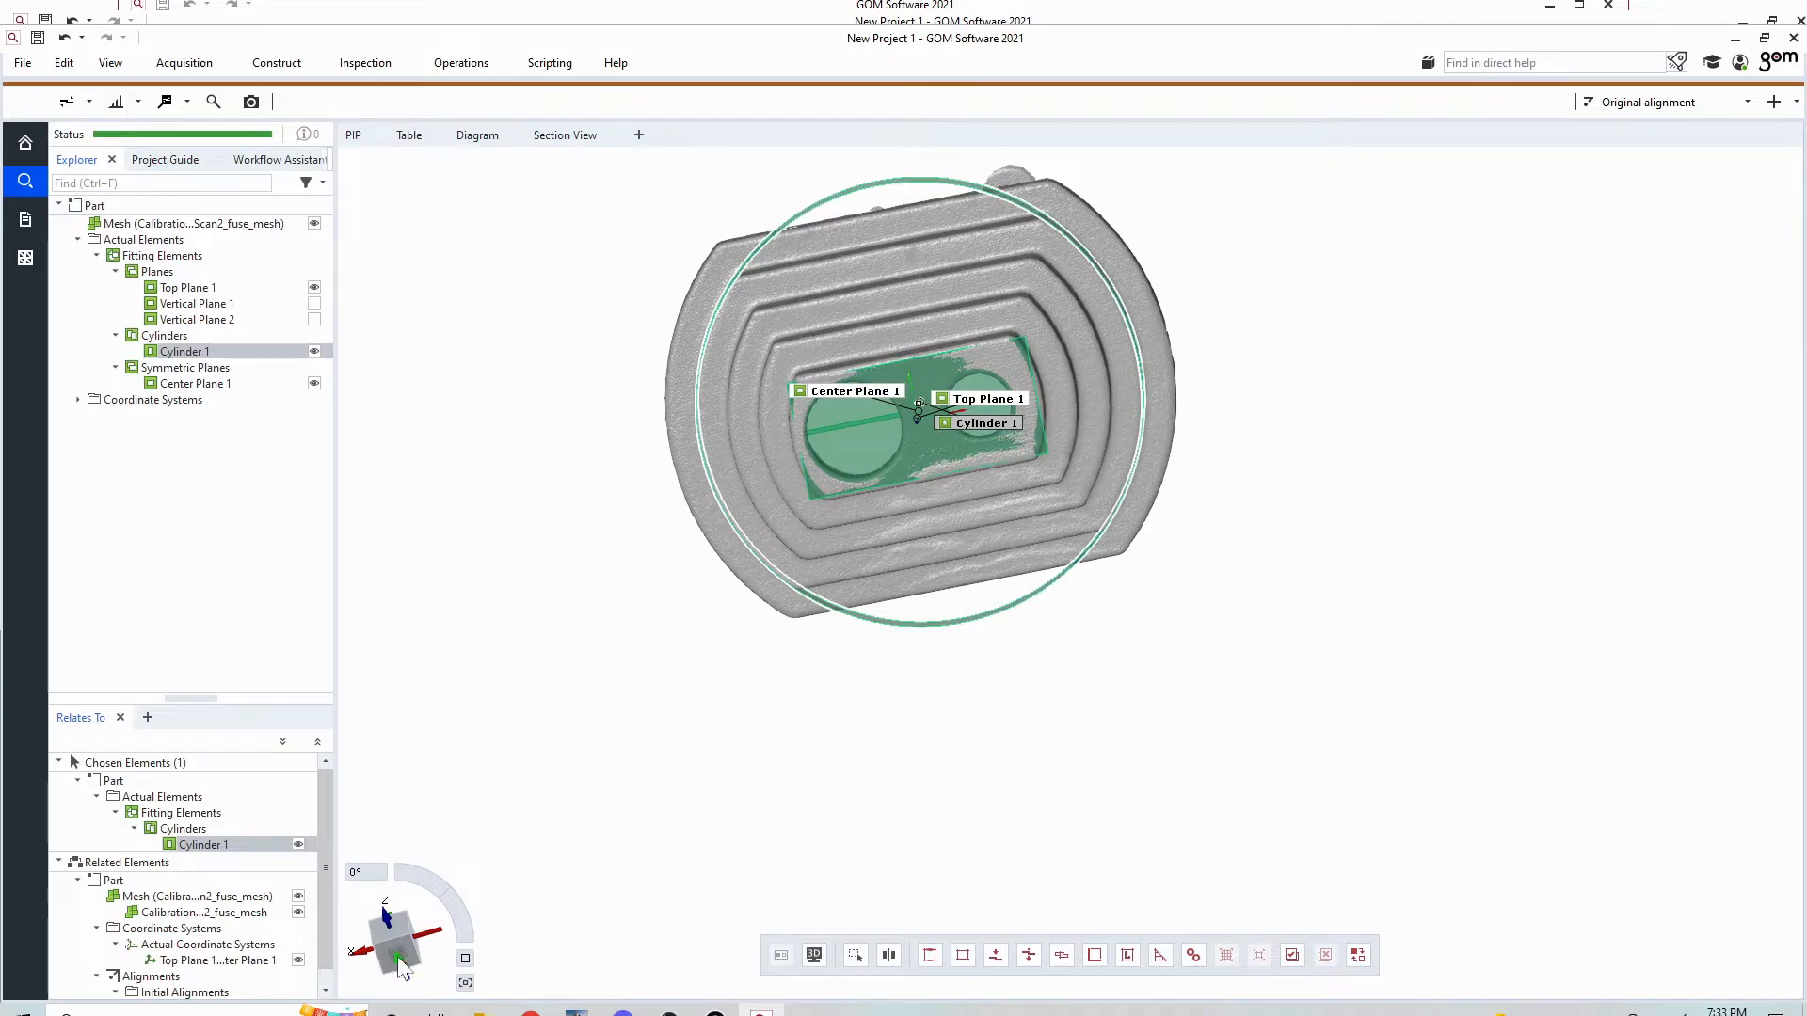
- Start a main alignment by coordinate systems and set the global coordinate system as its target
click(399, 960)
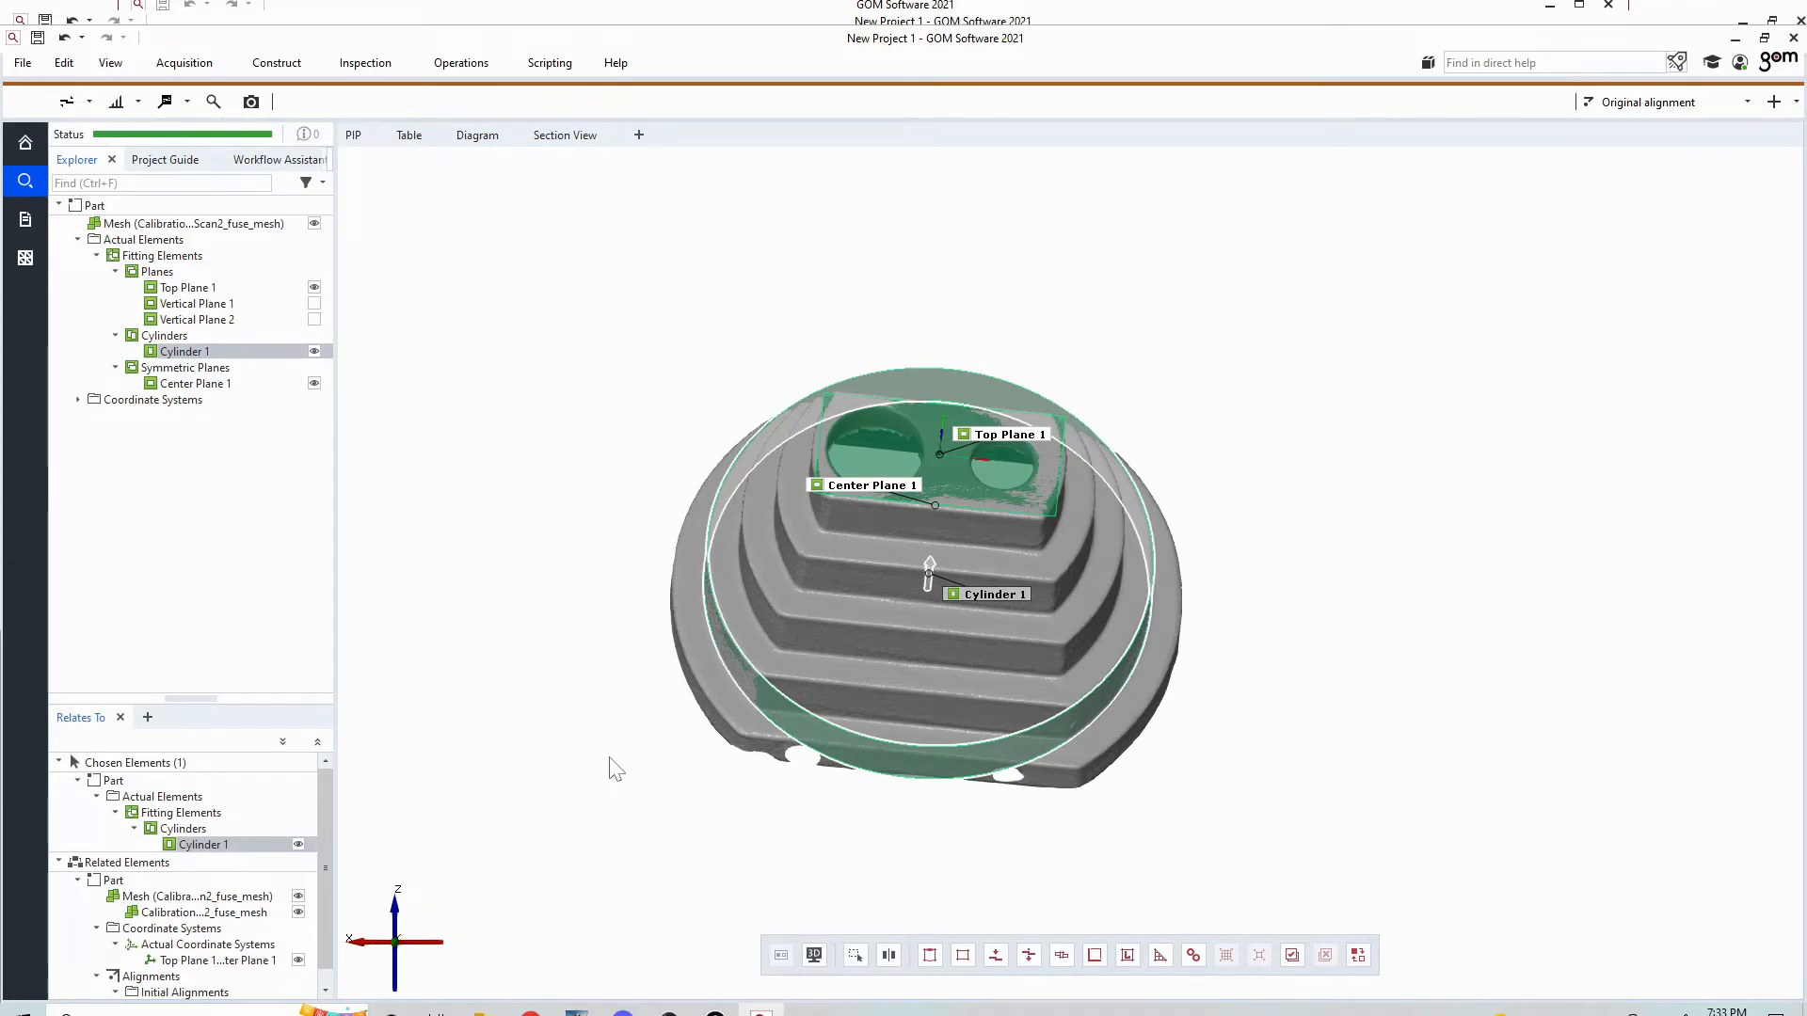
scroll(937, 523, down, 5)
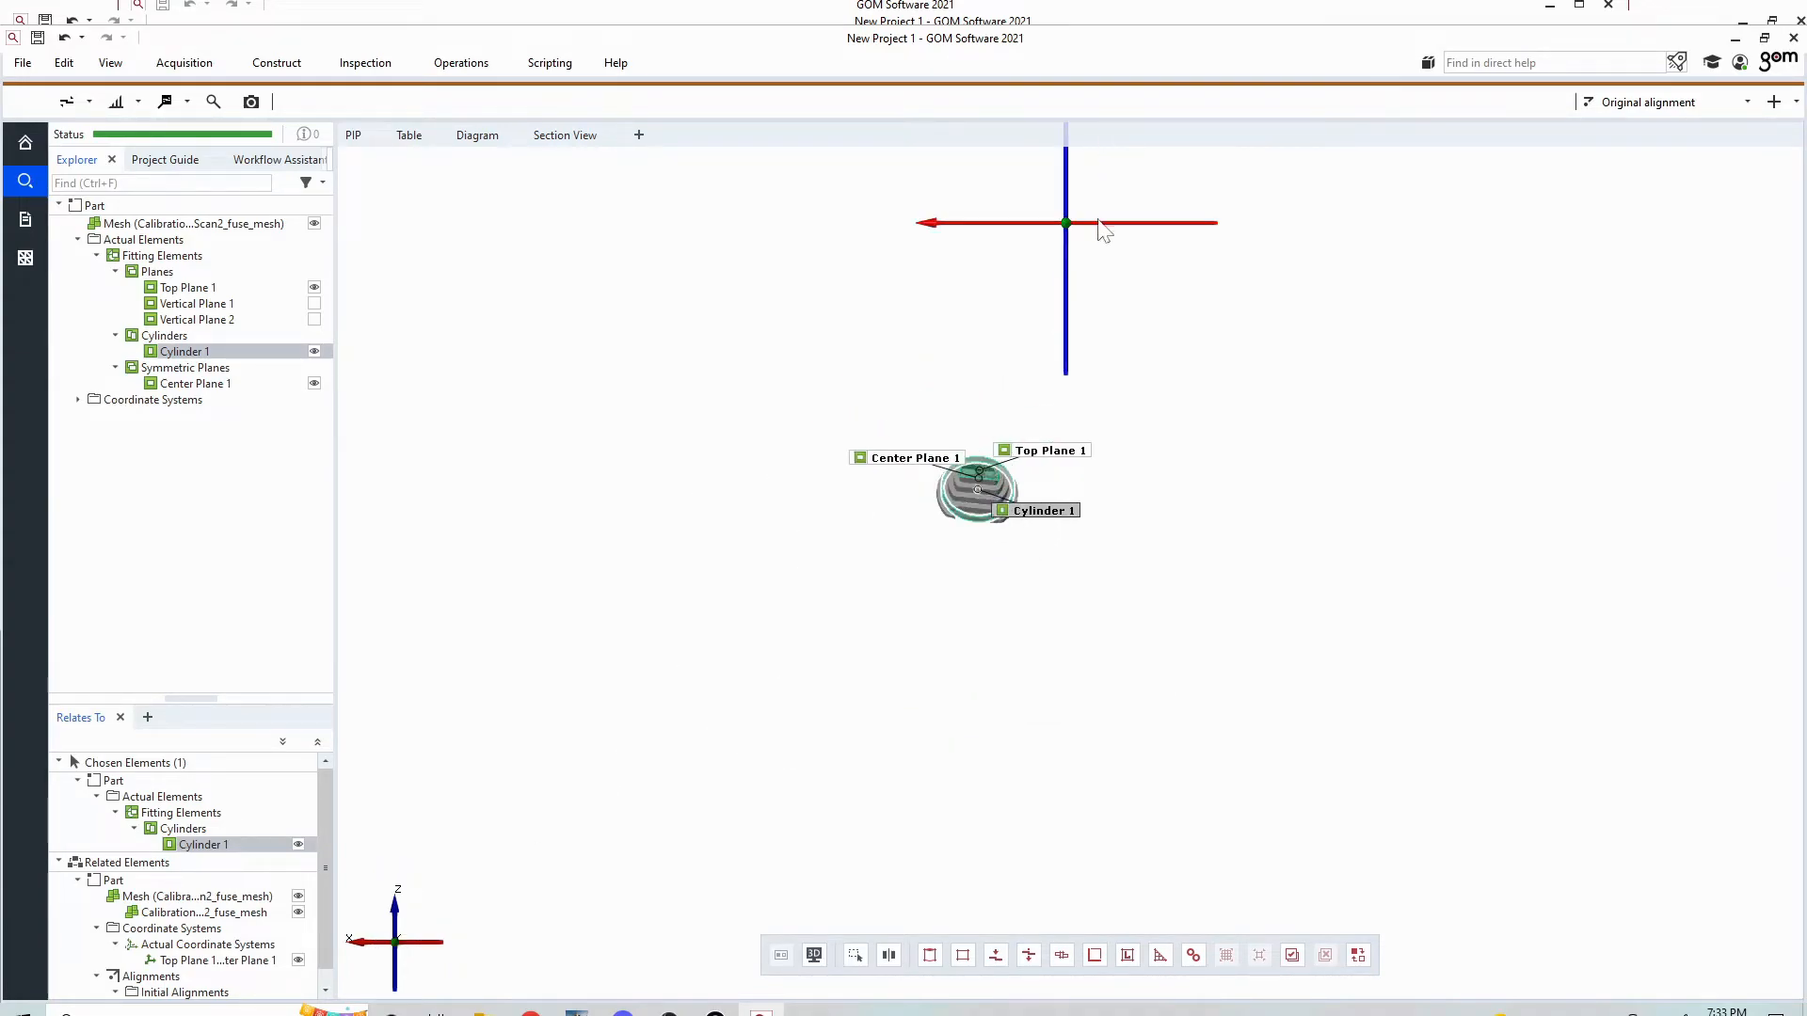
right_drag(1084, 228, 1043, 348)
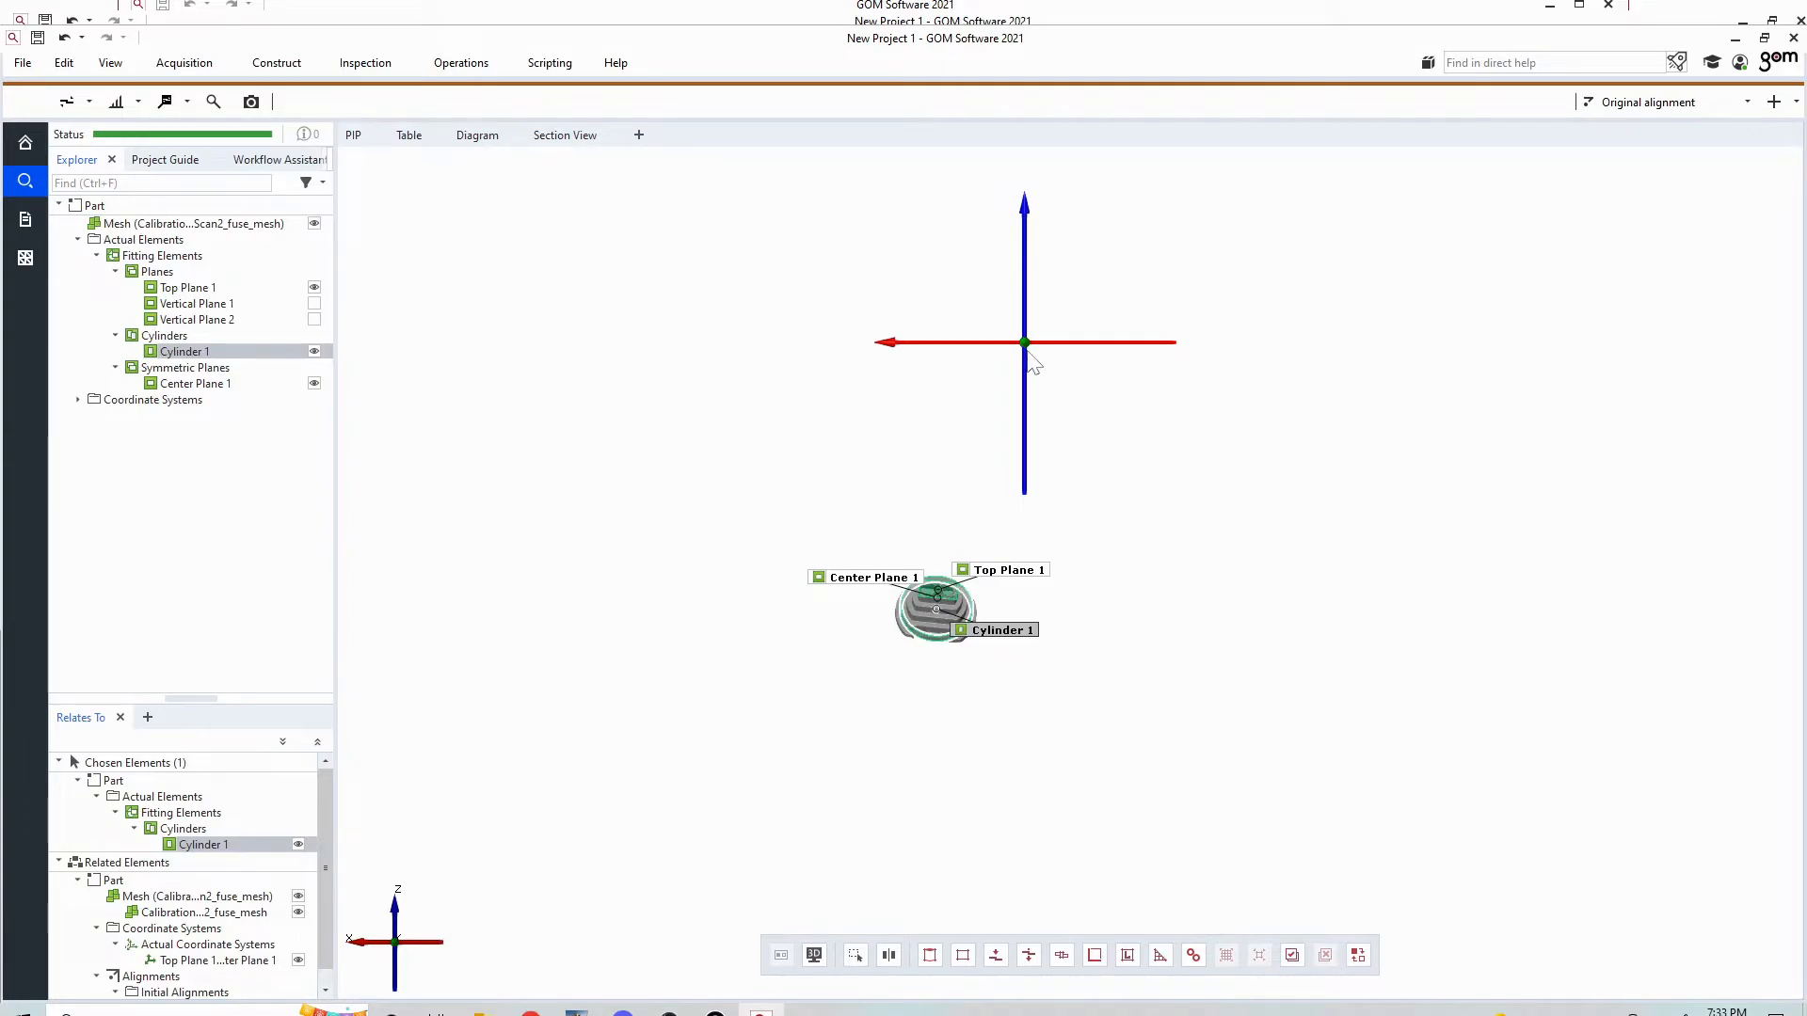
click(461, 62)
mouse_move(474, 119)
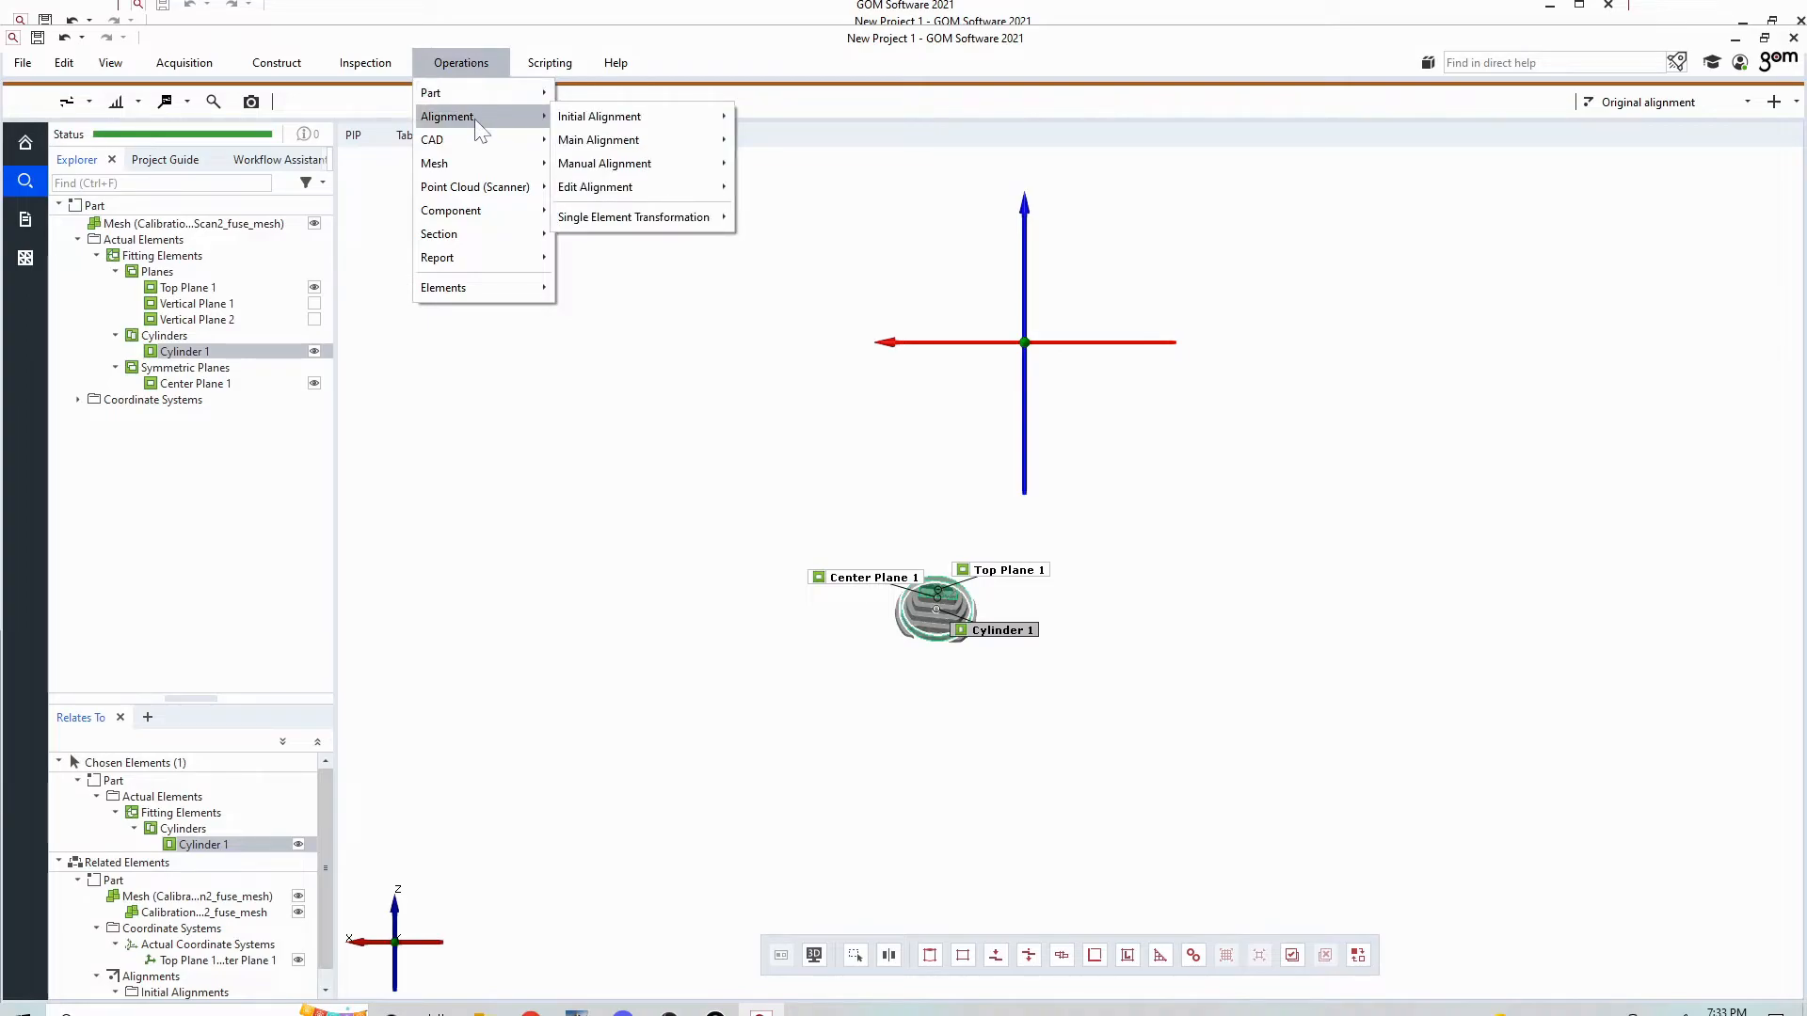
mouse_move(624, 148)
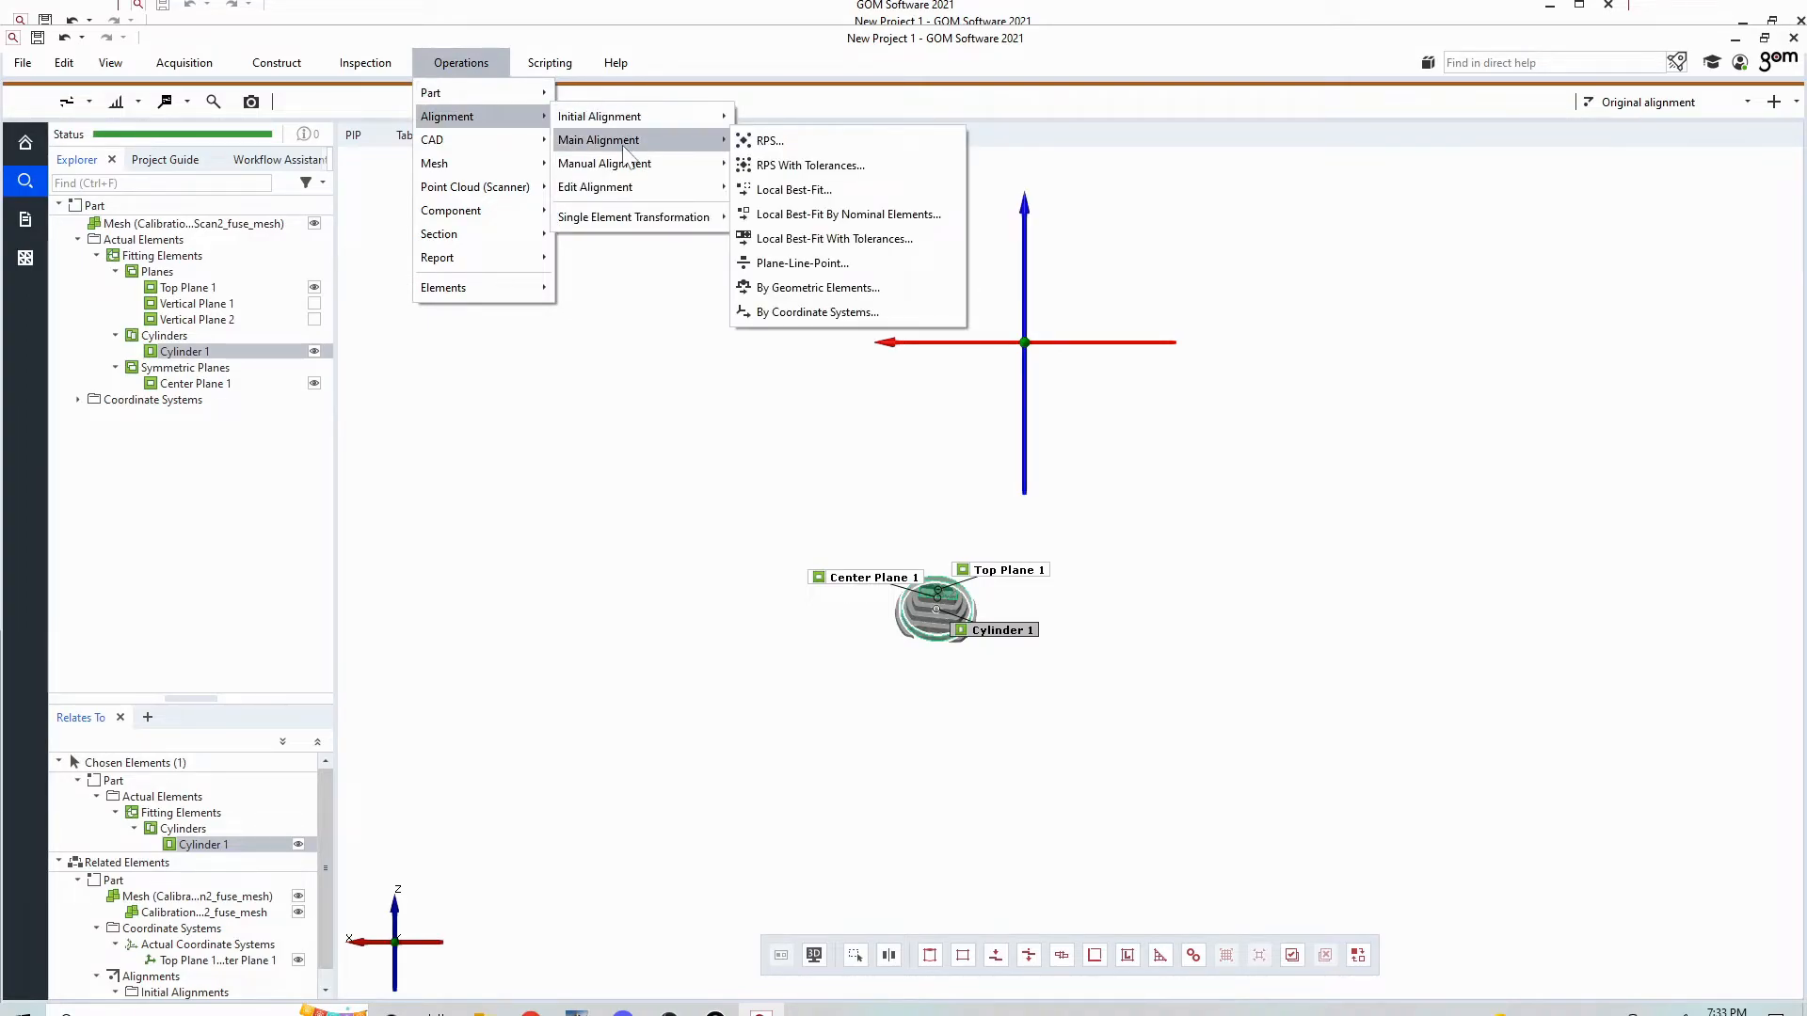
click(817, 312)
drag(335, 183, 658, 208)
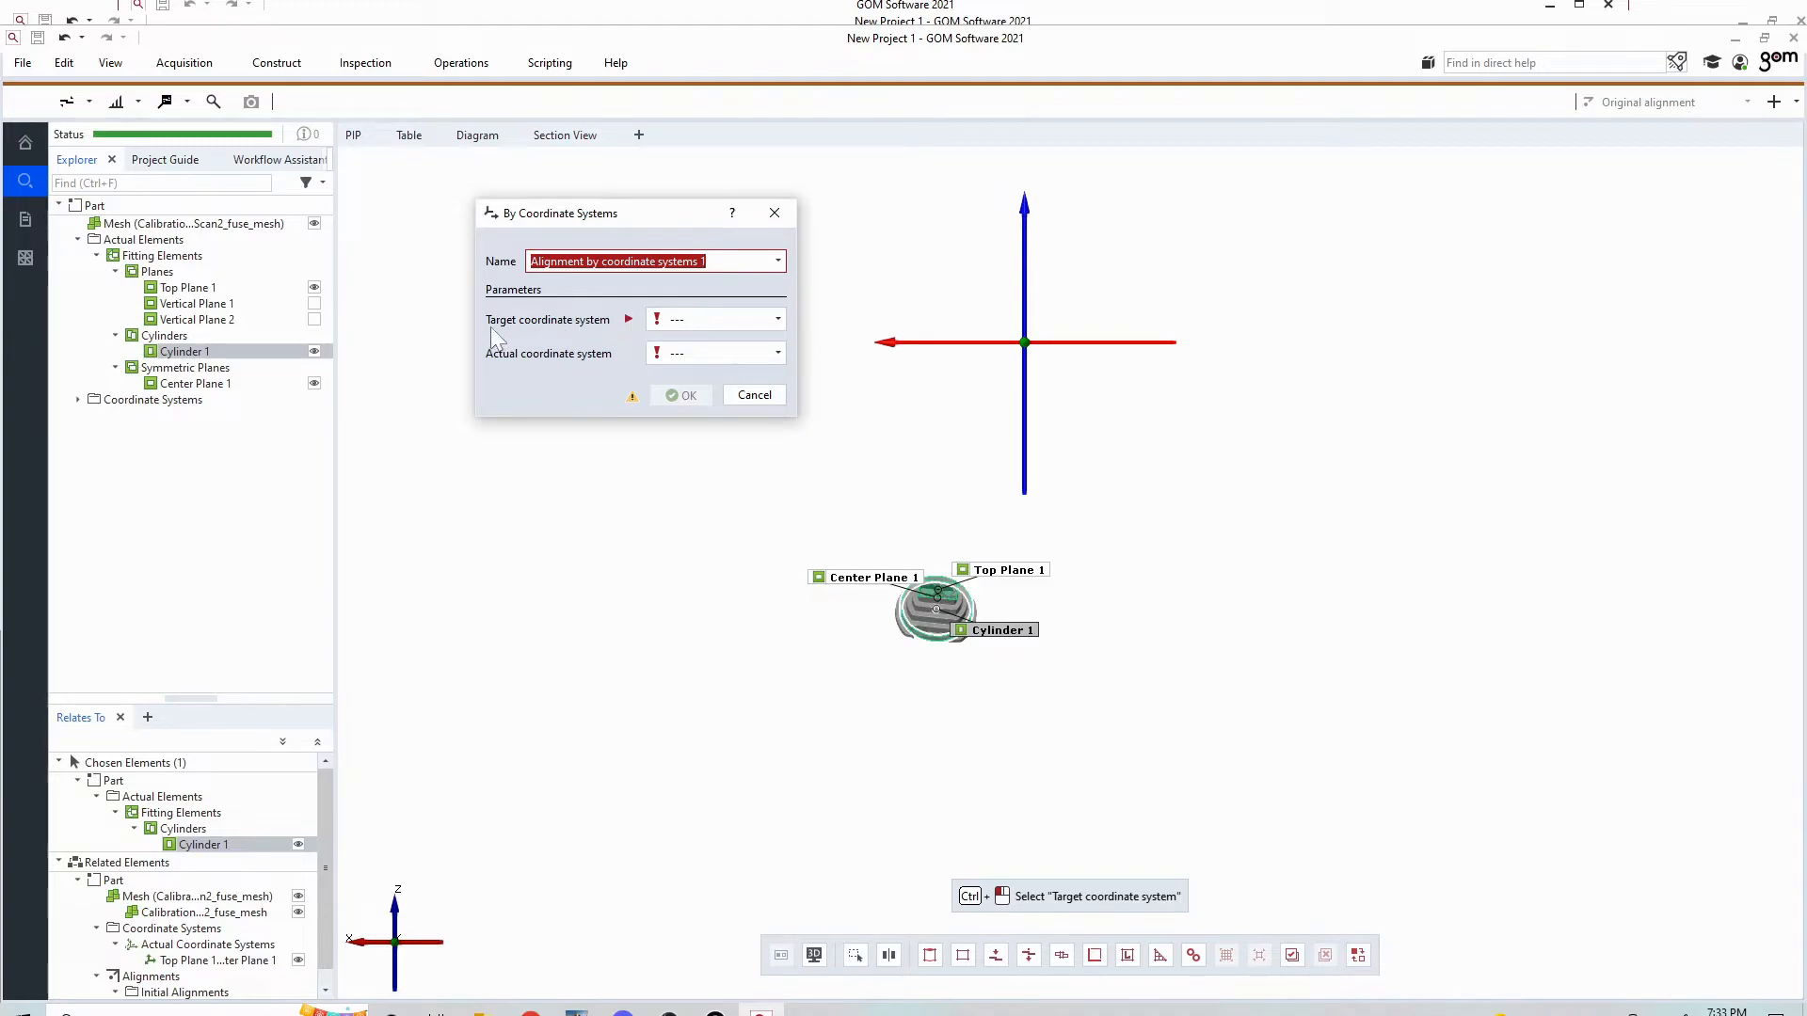
click(670, 319)
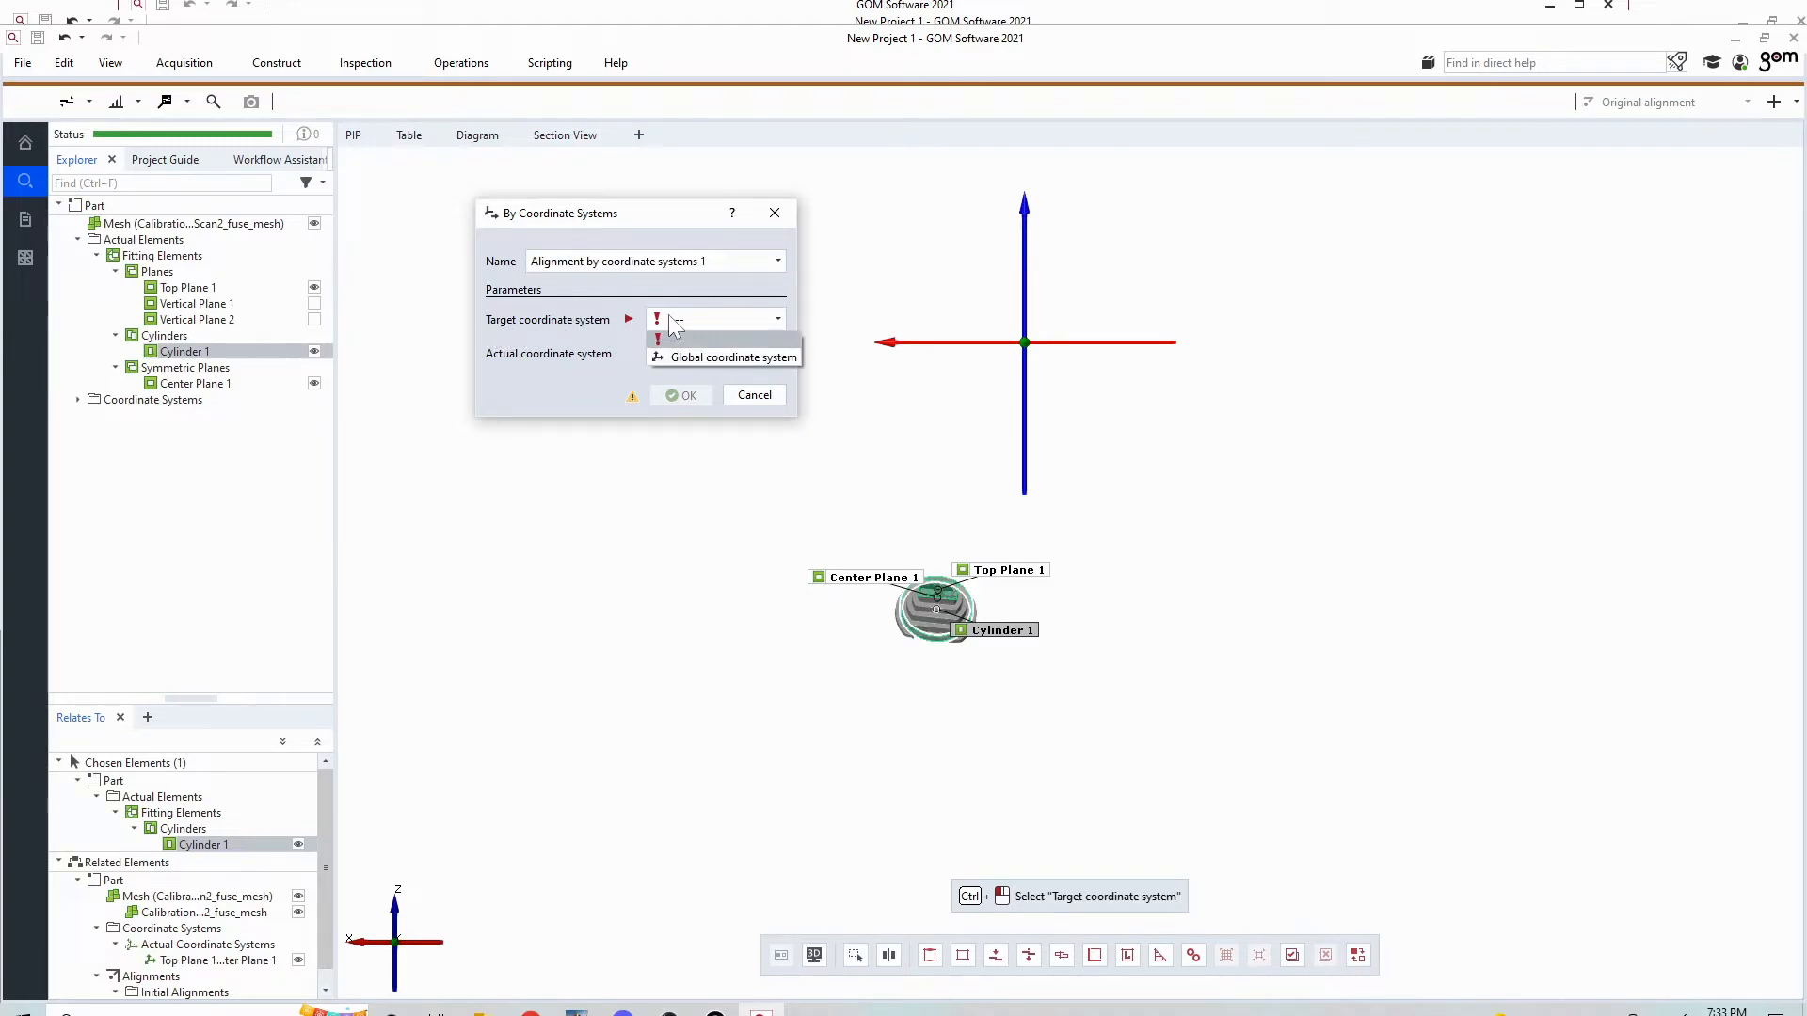
click(693, 356)
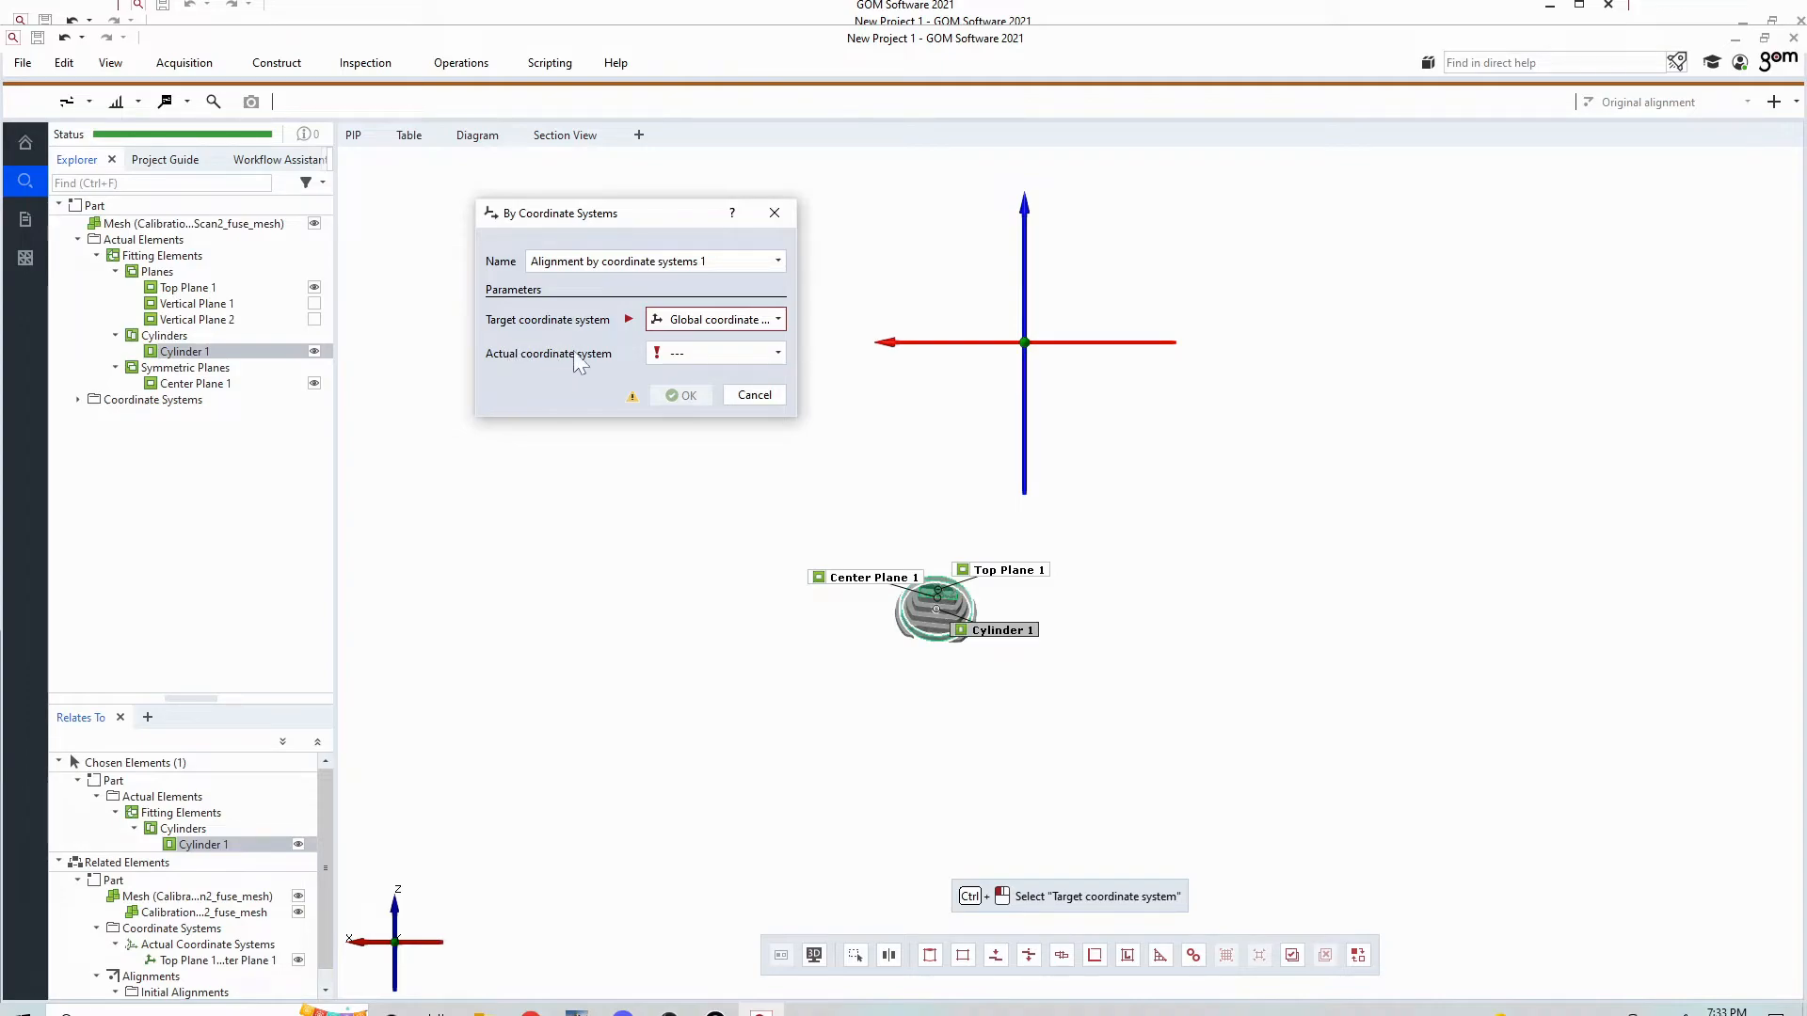
- Assign Top Plane 1|Cylinder 1|Center Plane 1 as the actual coordinate system and create the alignment
click(676, 355)
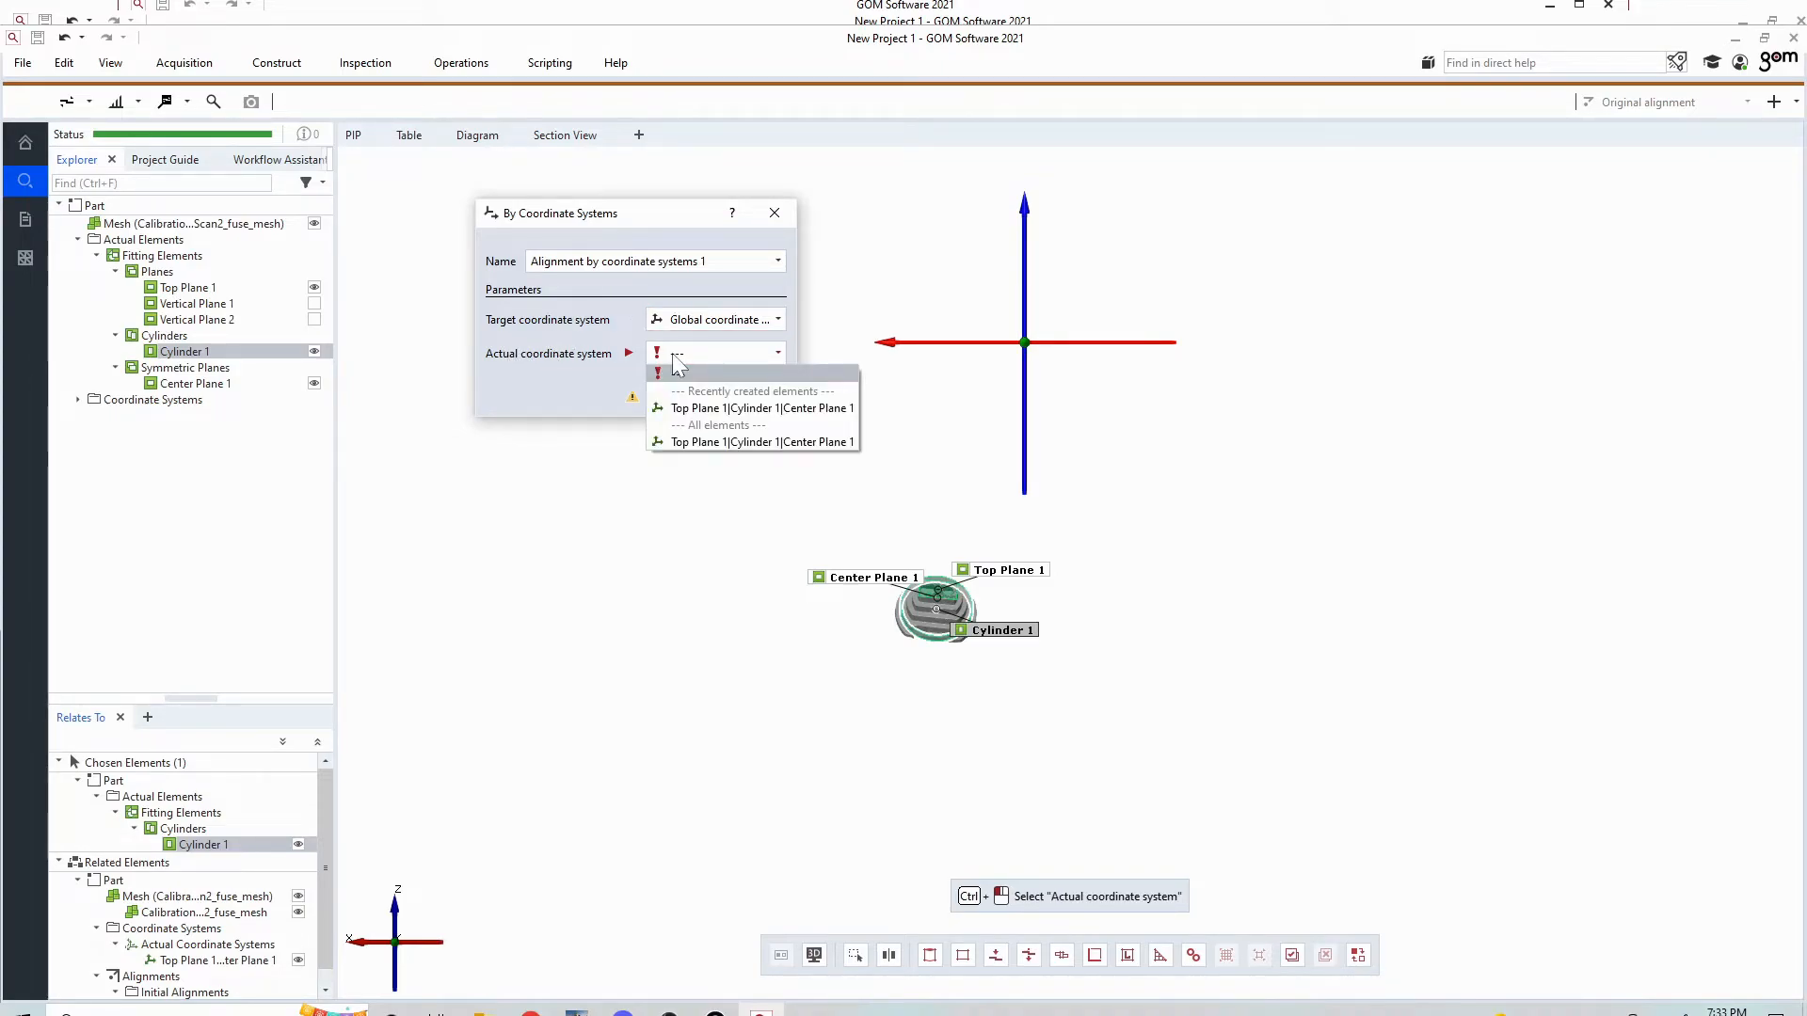
click(697, 409)
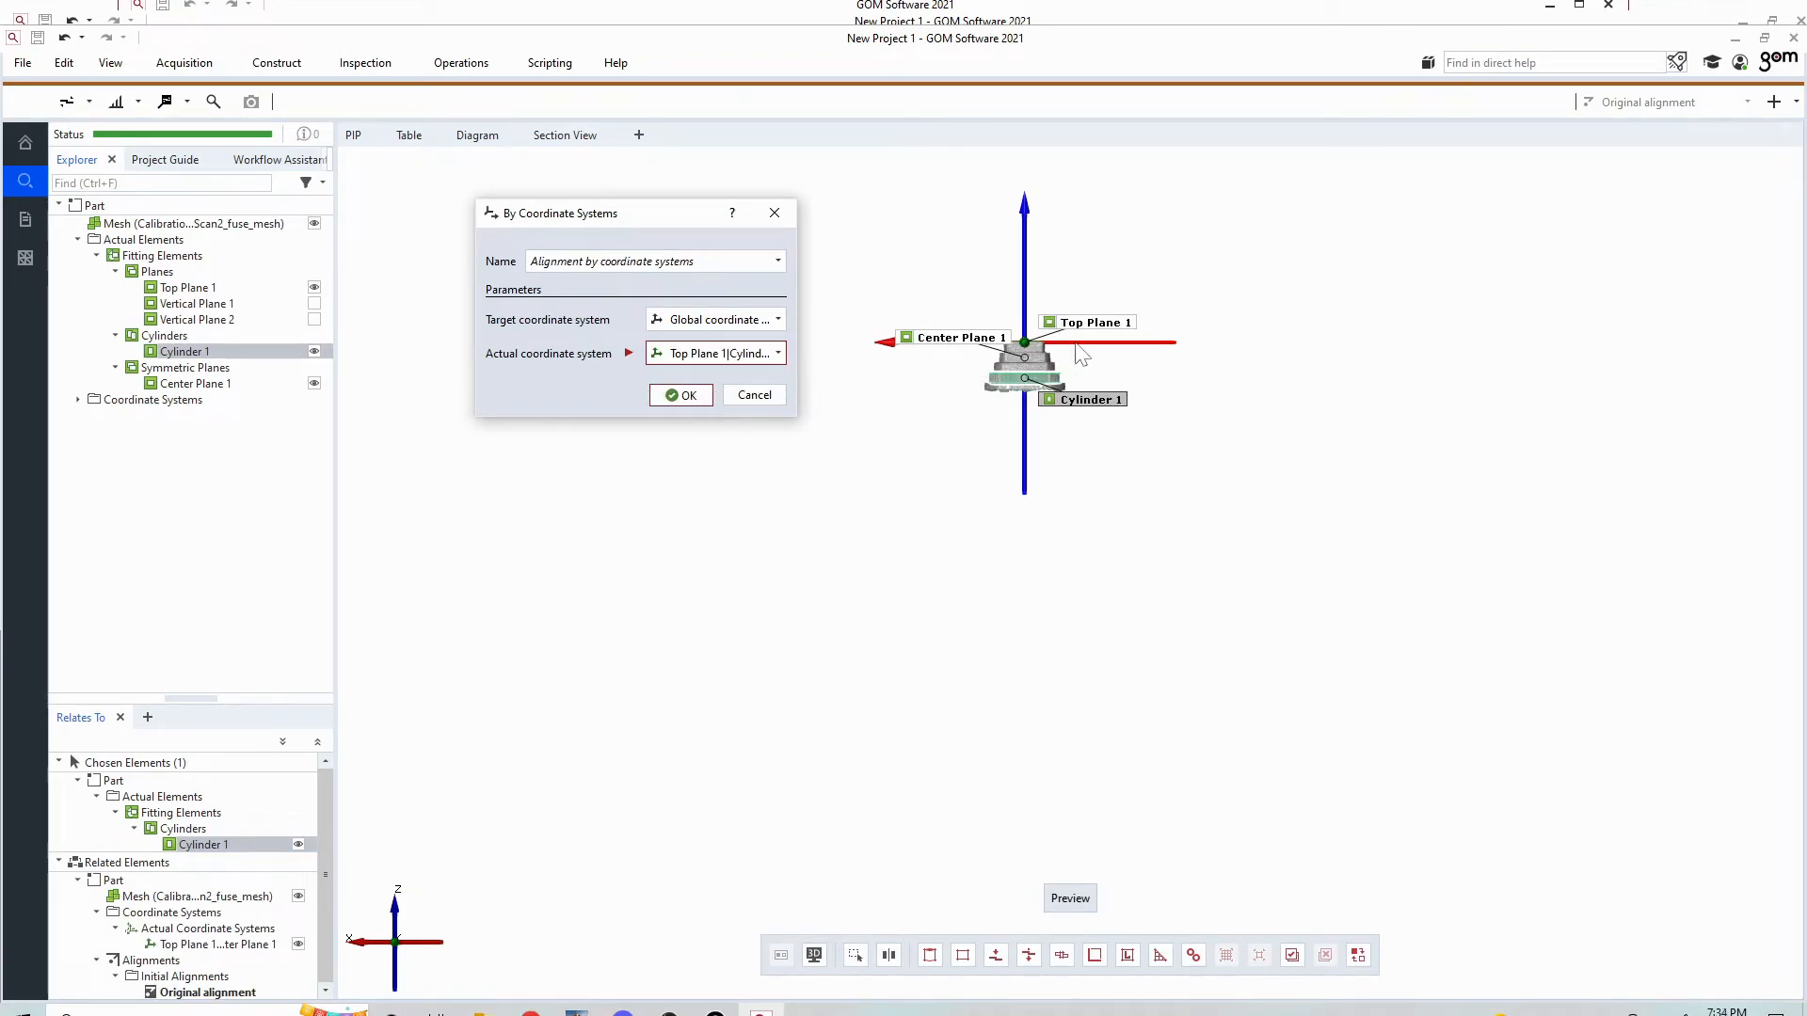
click(683, 395)
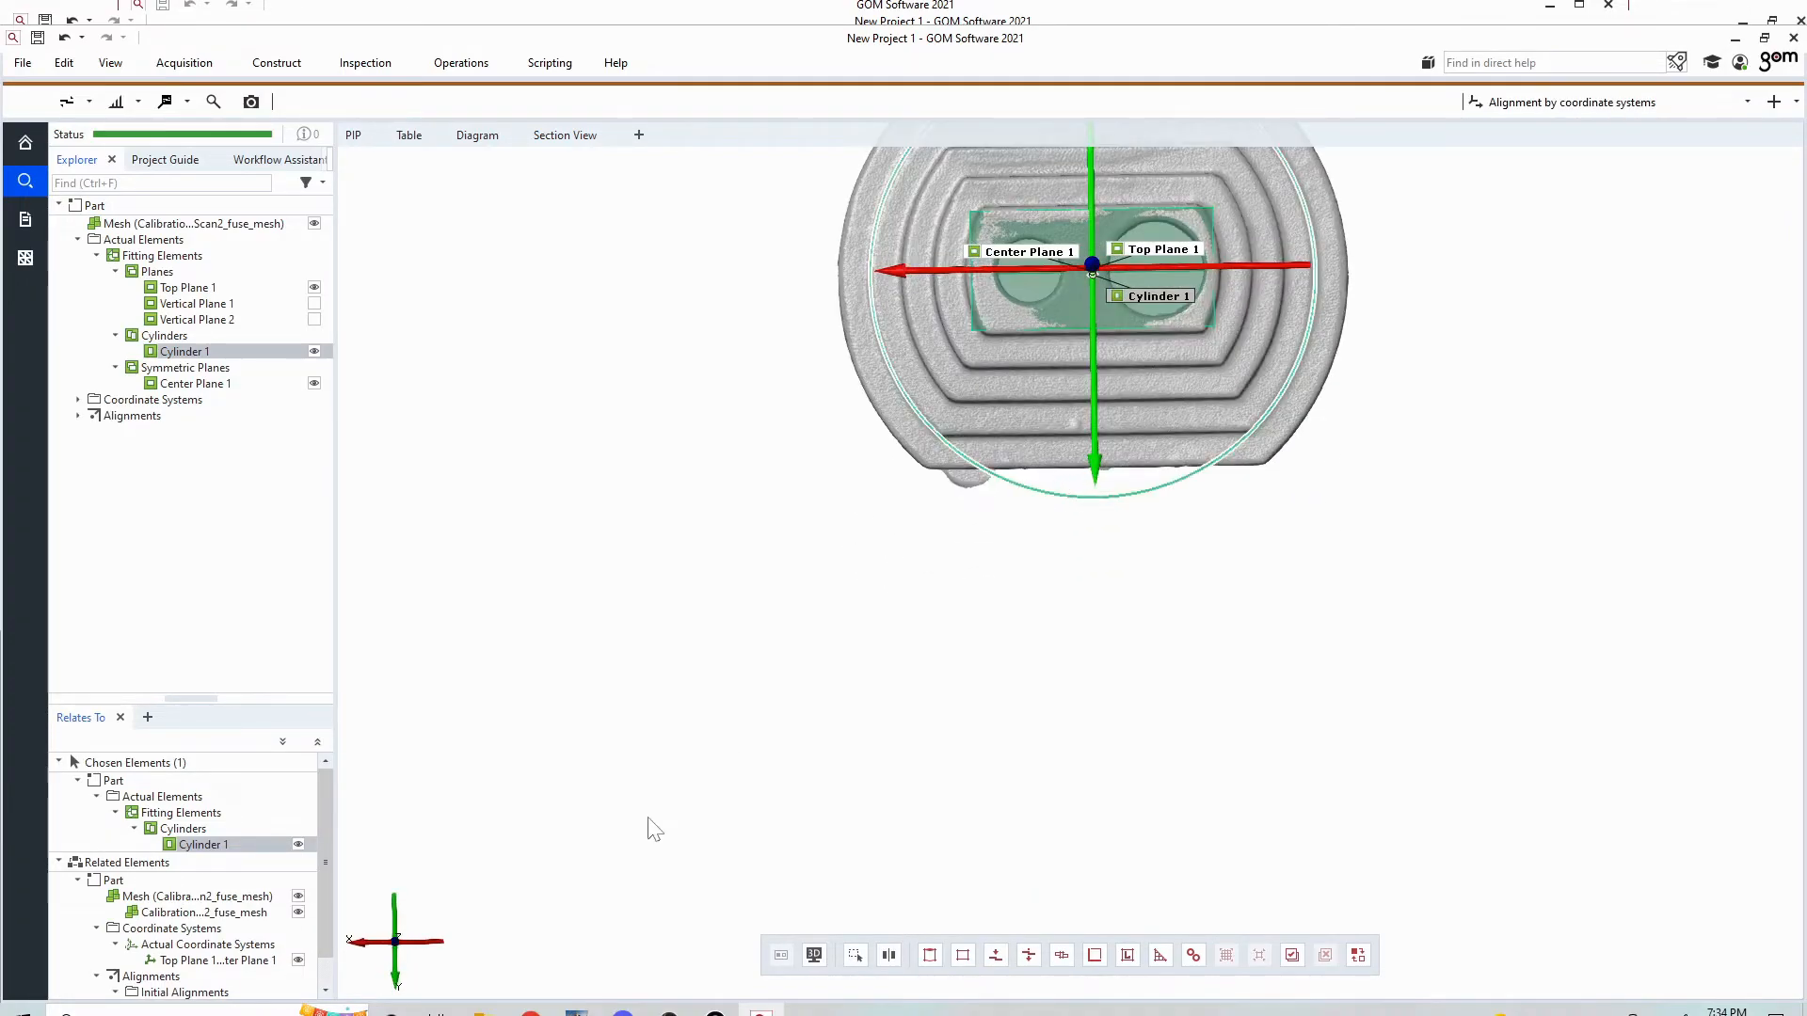
- Check the aligned part against the global axes and hide Top Plane 1, Cylinder 1 and Center Plane 1
mouse_move(396, 943)
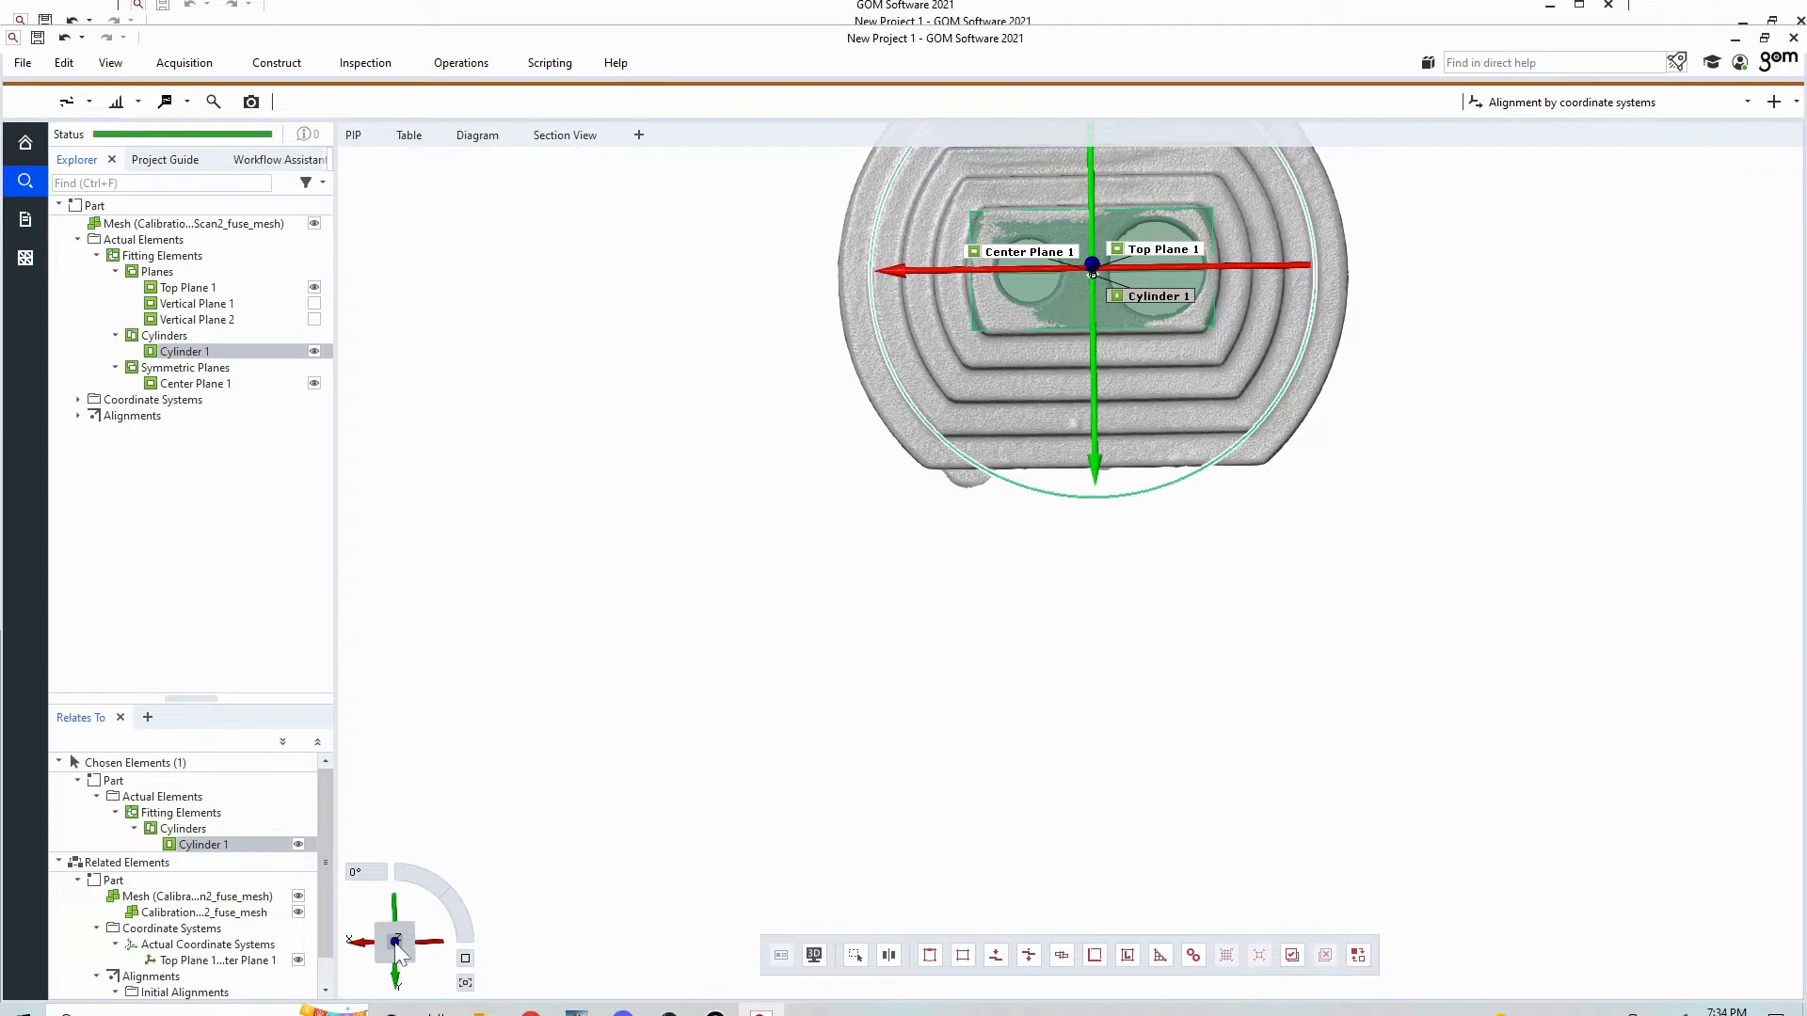
click(396, 943)
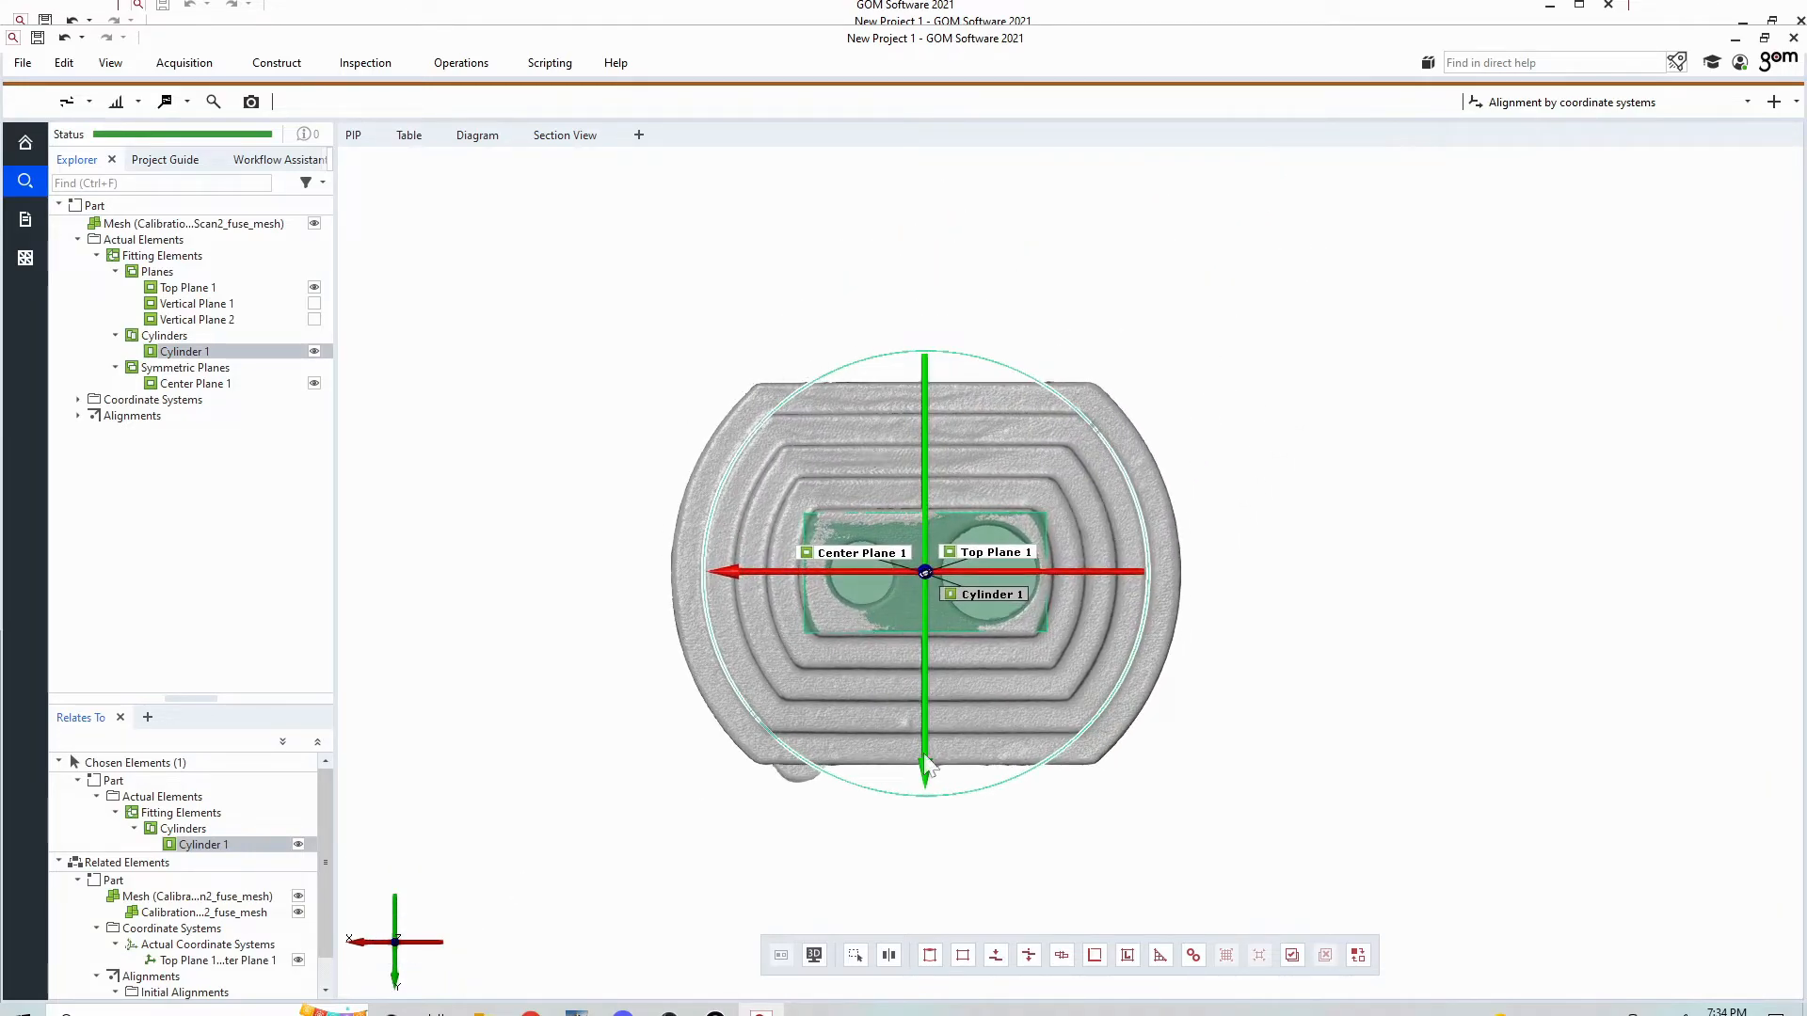
drag(885, 708, 790, 604)
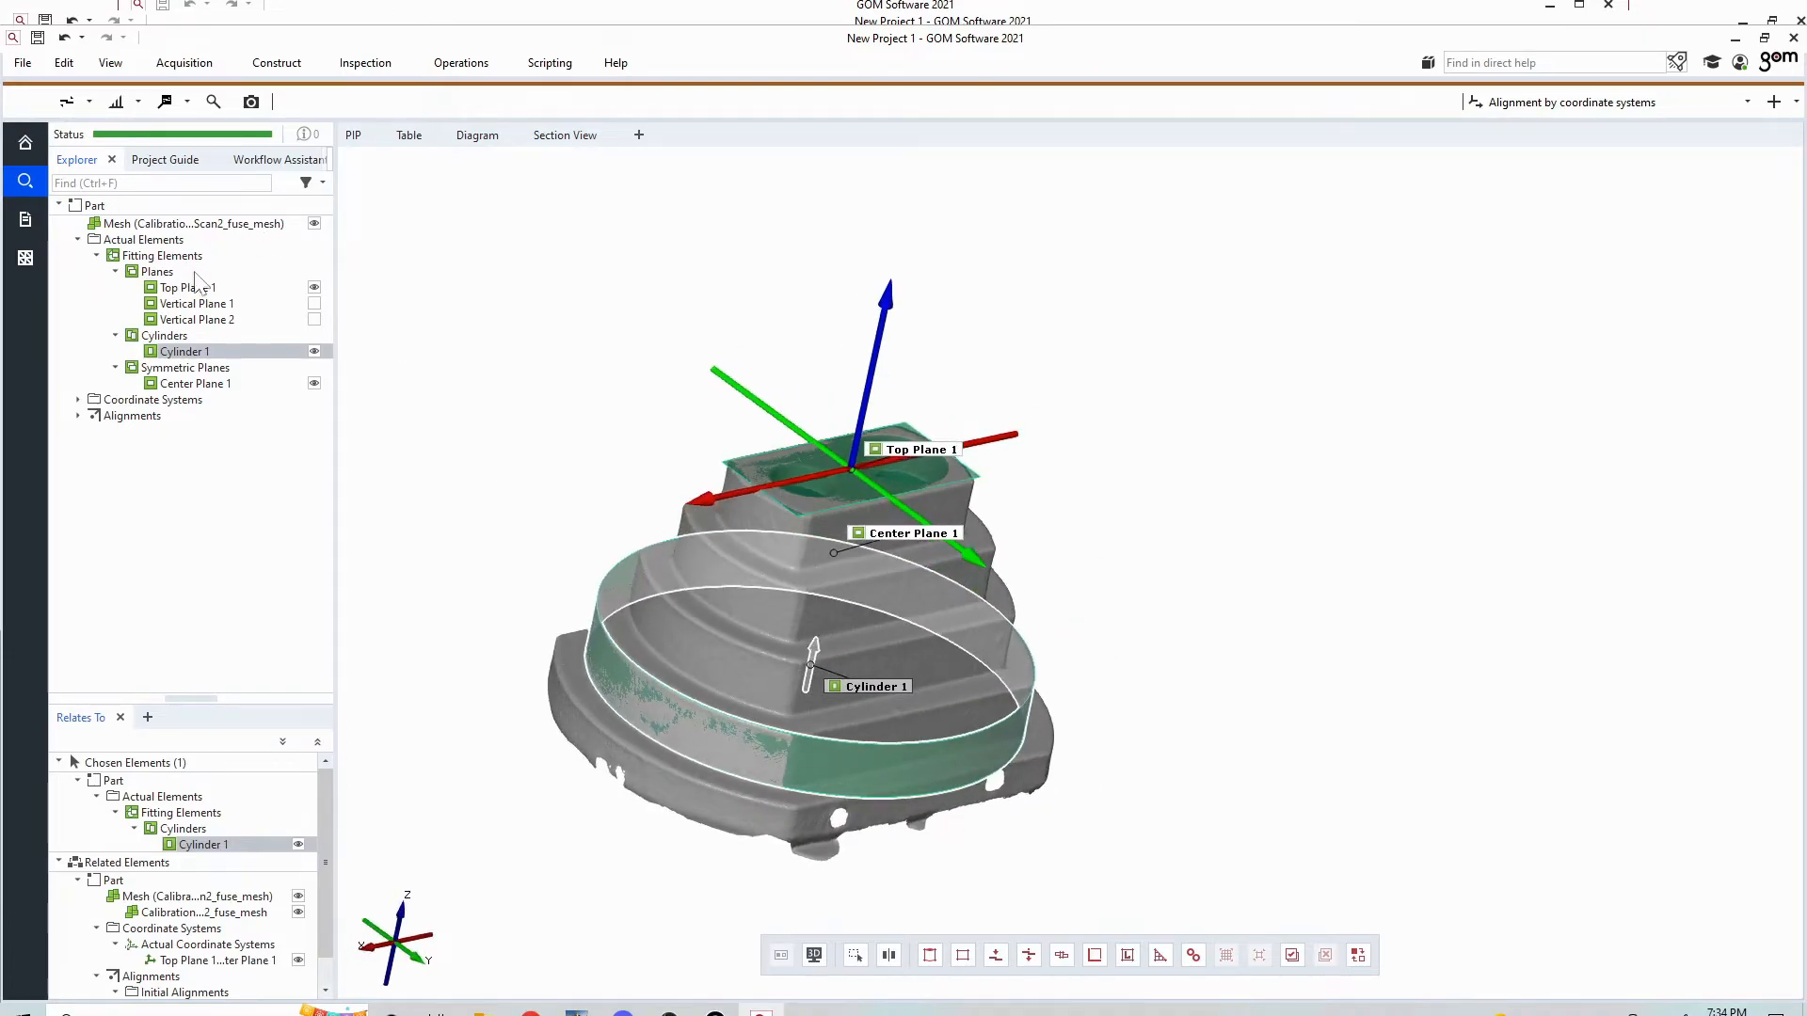
click(314, 288)
click(314, 351)
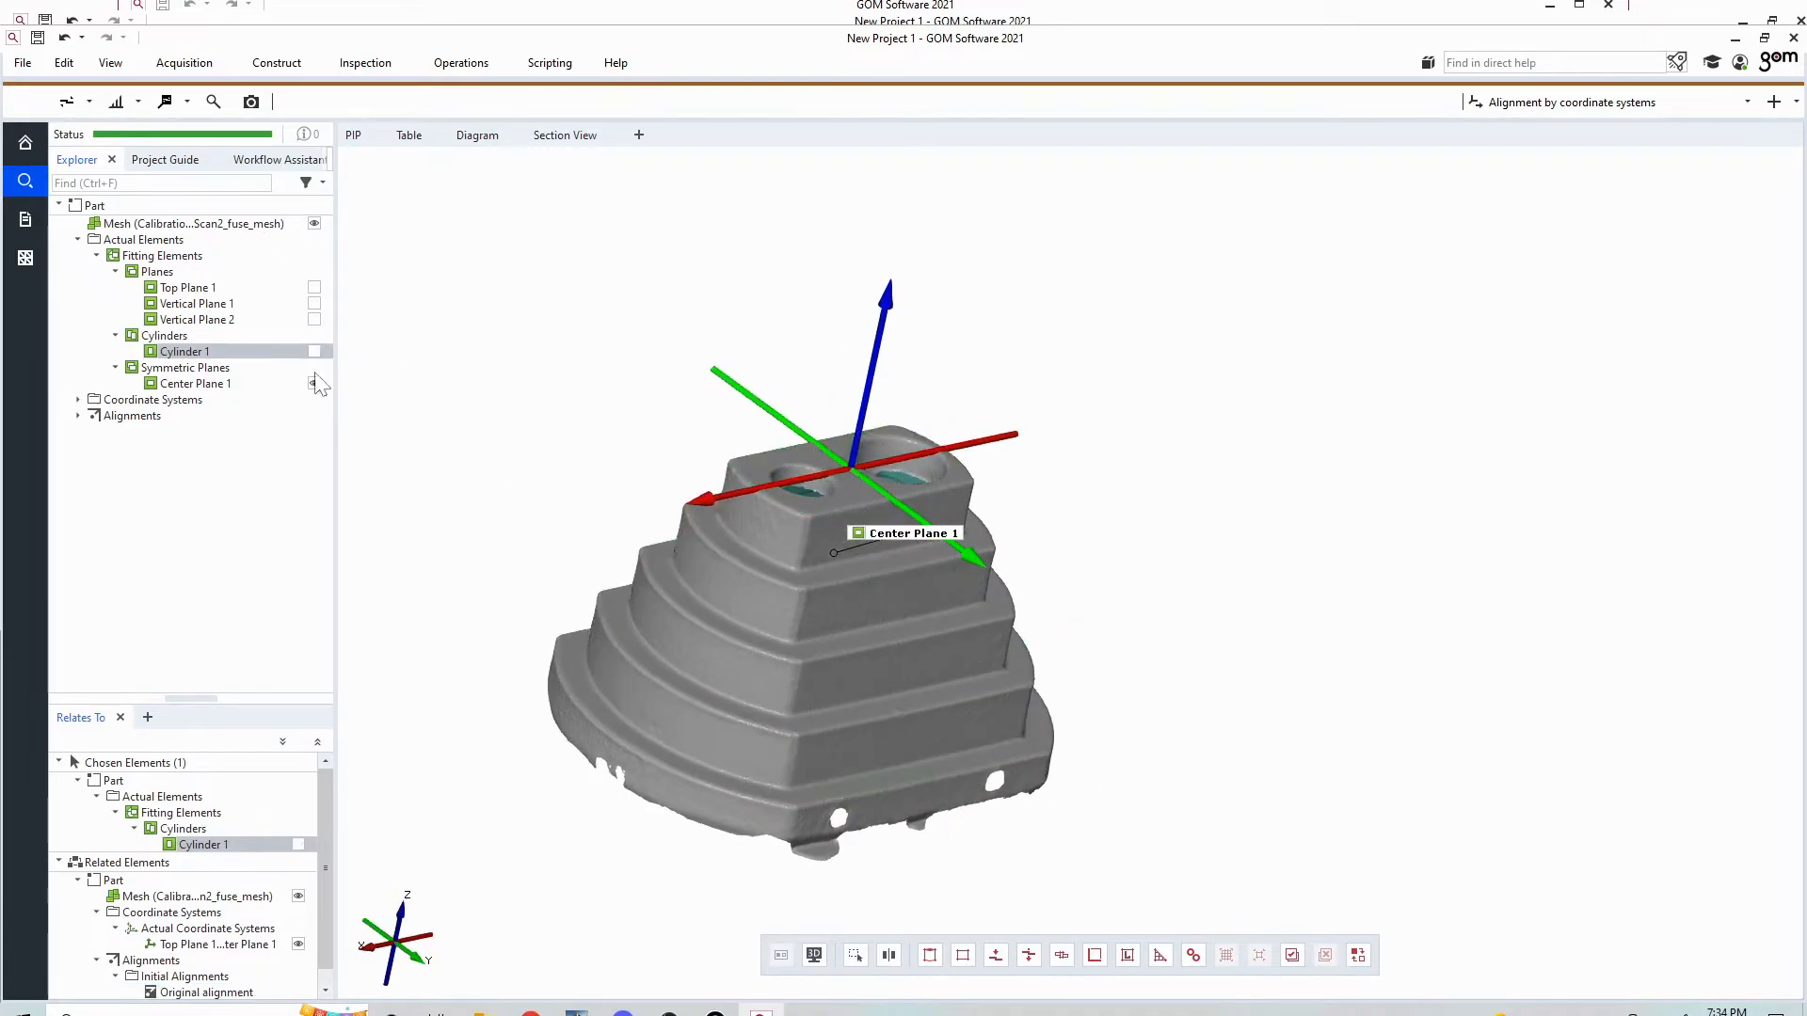
click(314, 383)
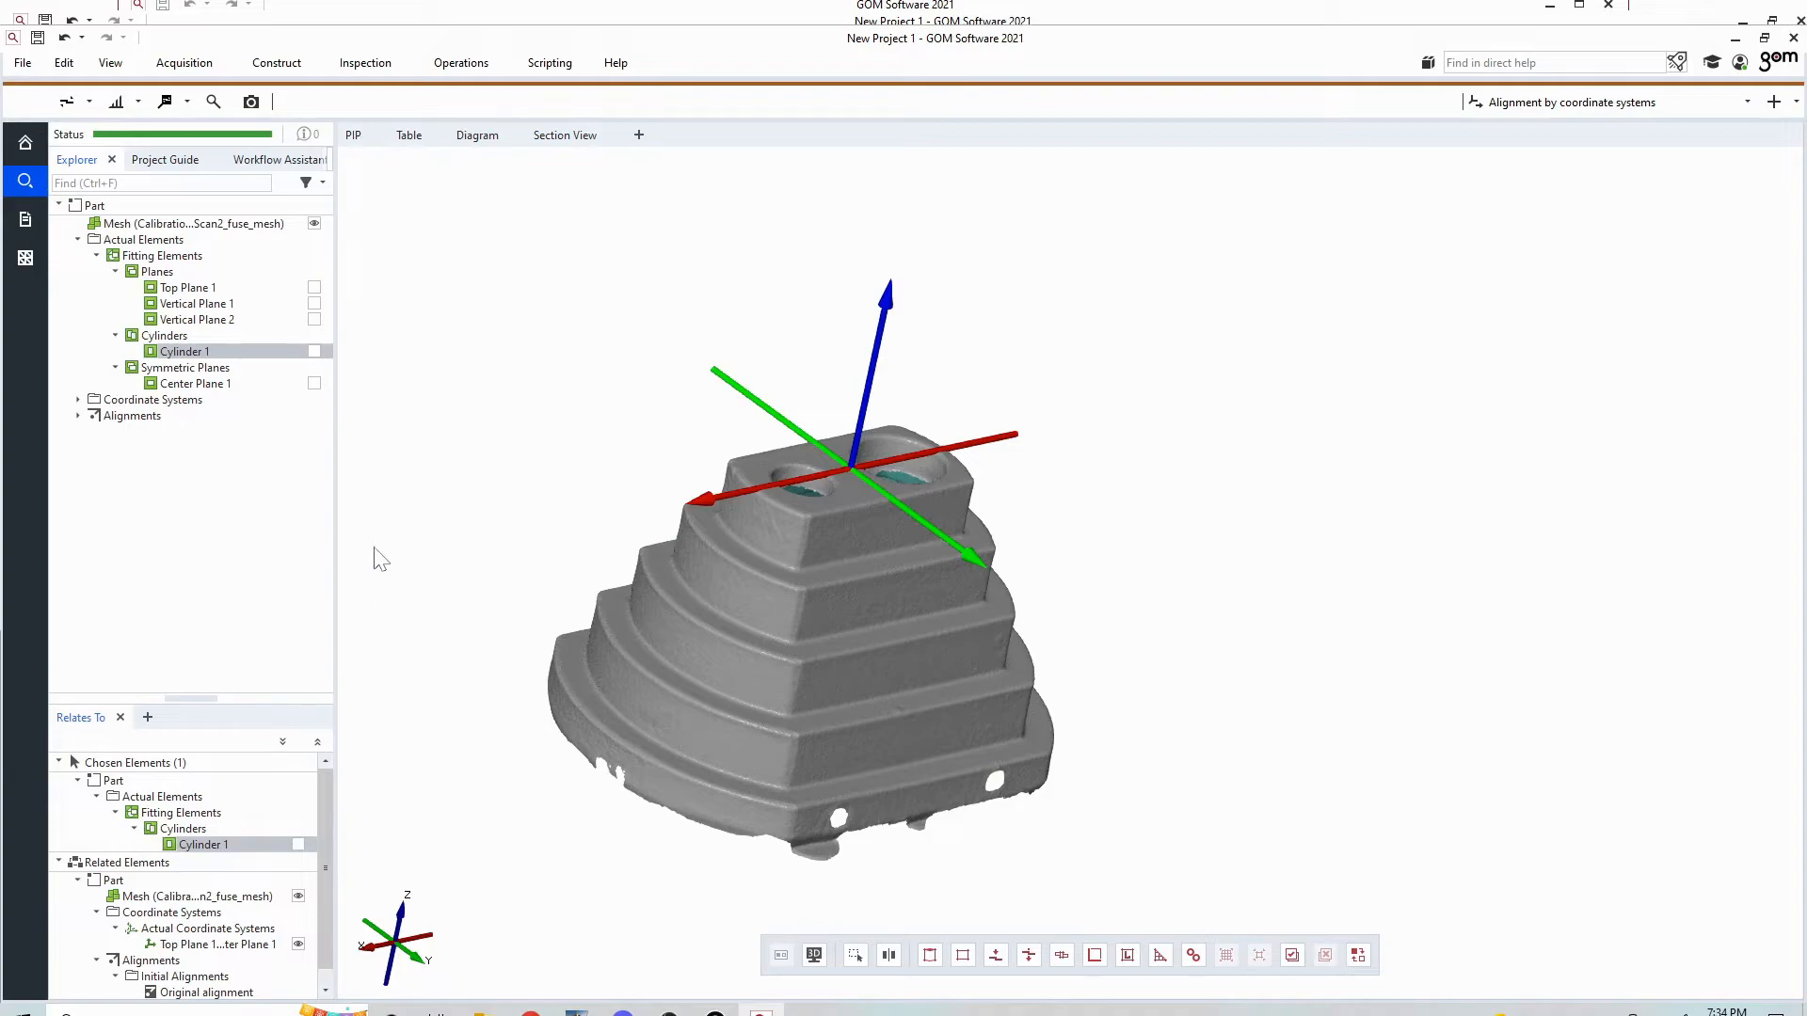
- Start constructing a single section with Plane X as the reference plane
right_drag(978, 576, 1112, 447)
drag(1111, 447, 769, 404)
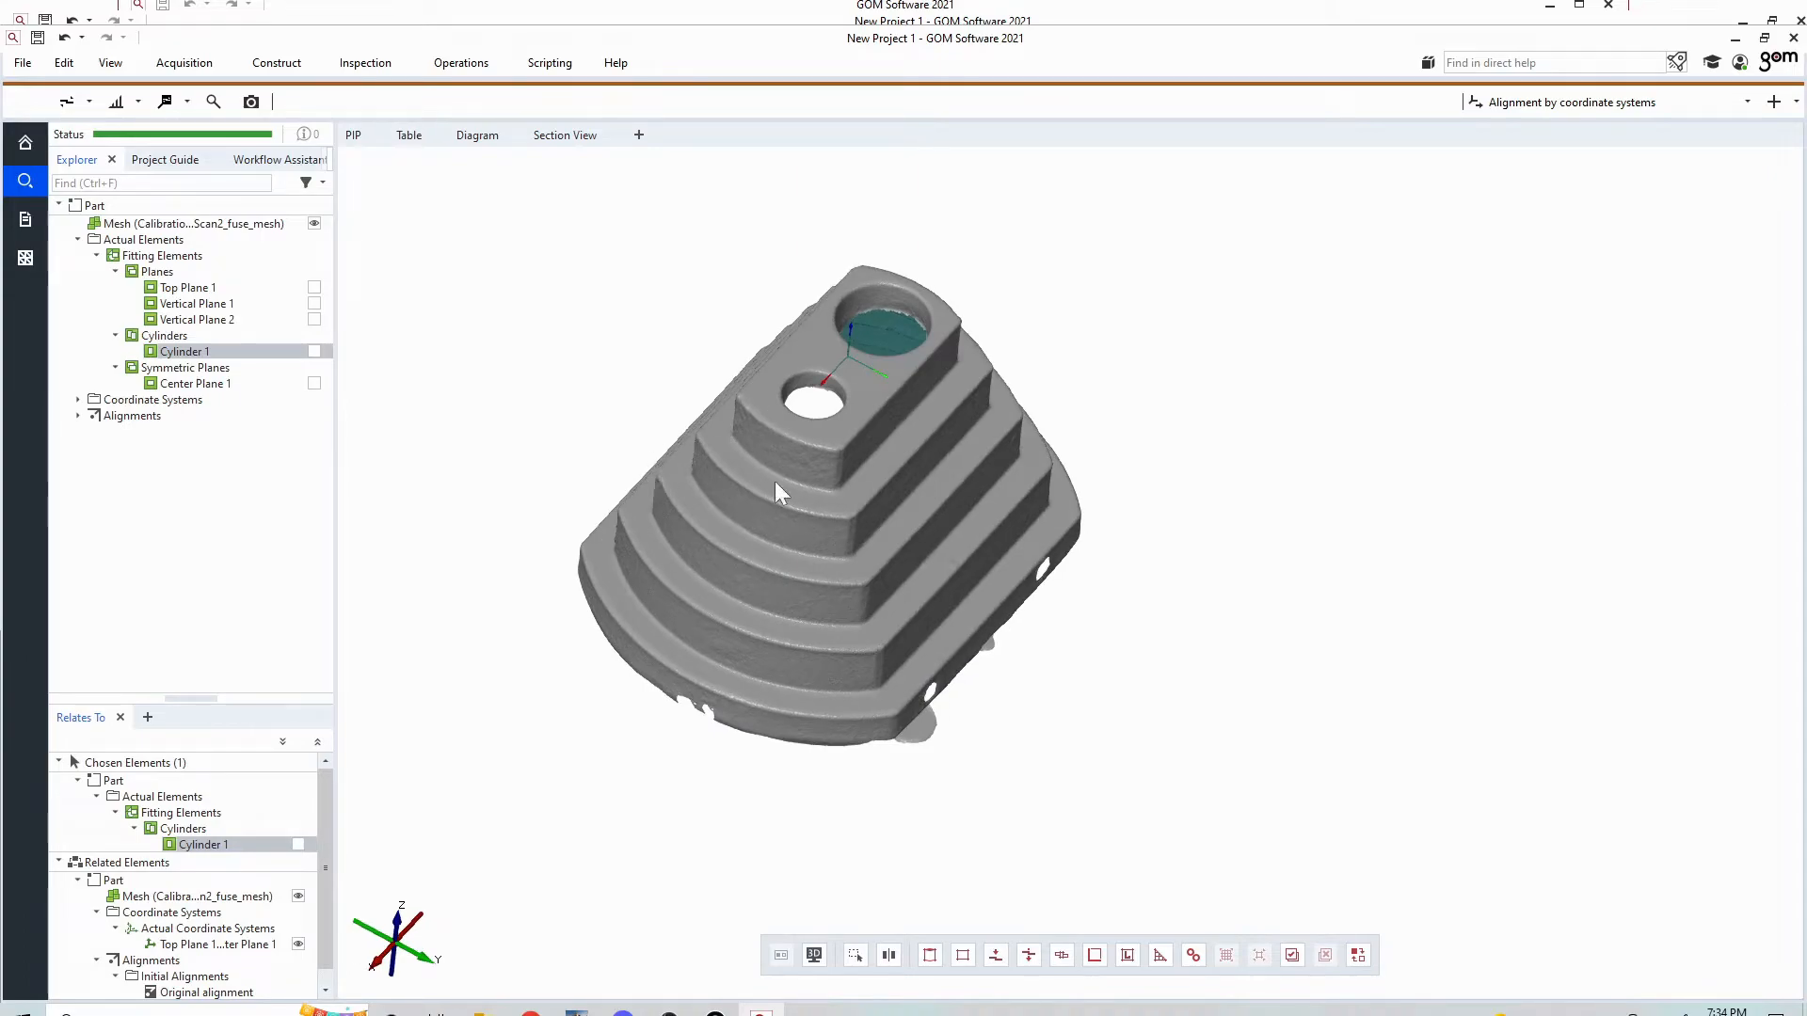
right_drag(949, 418, 995, 445)
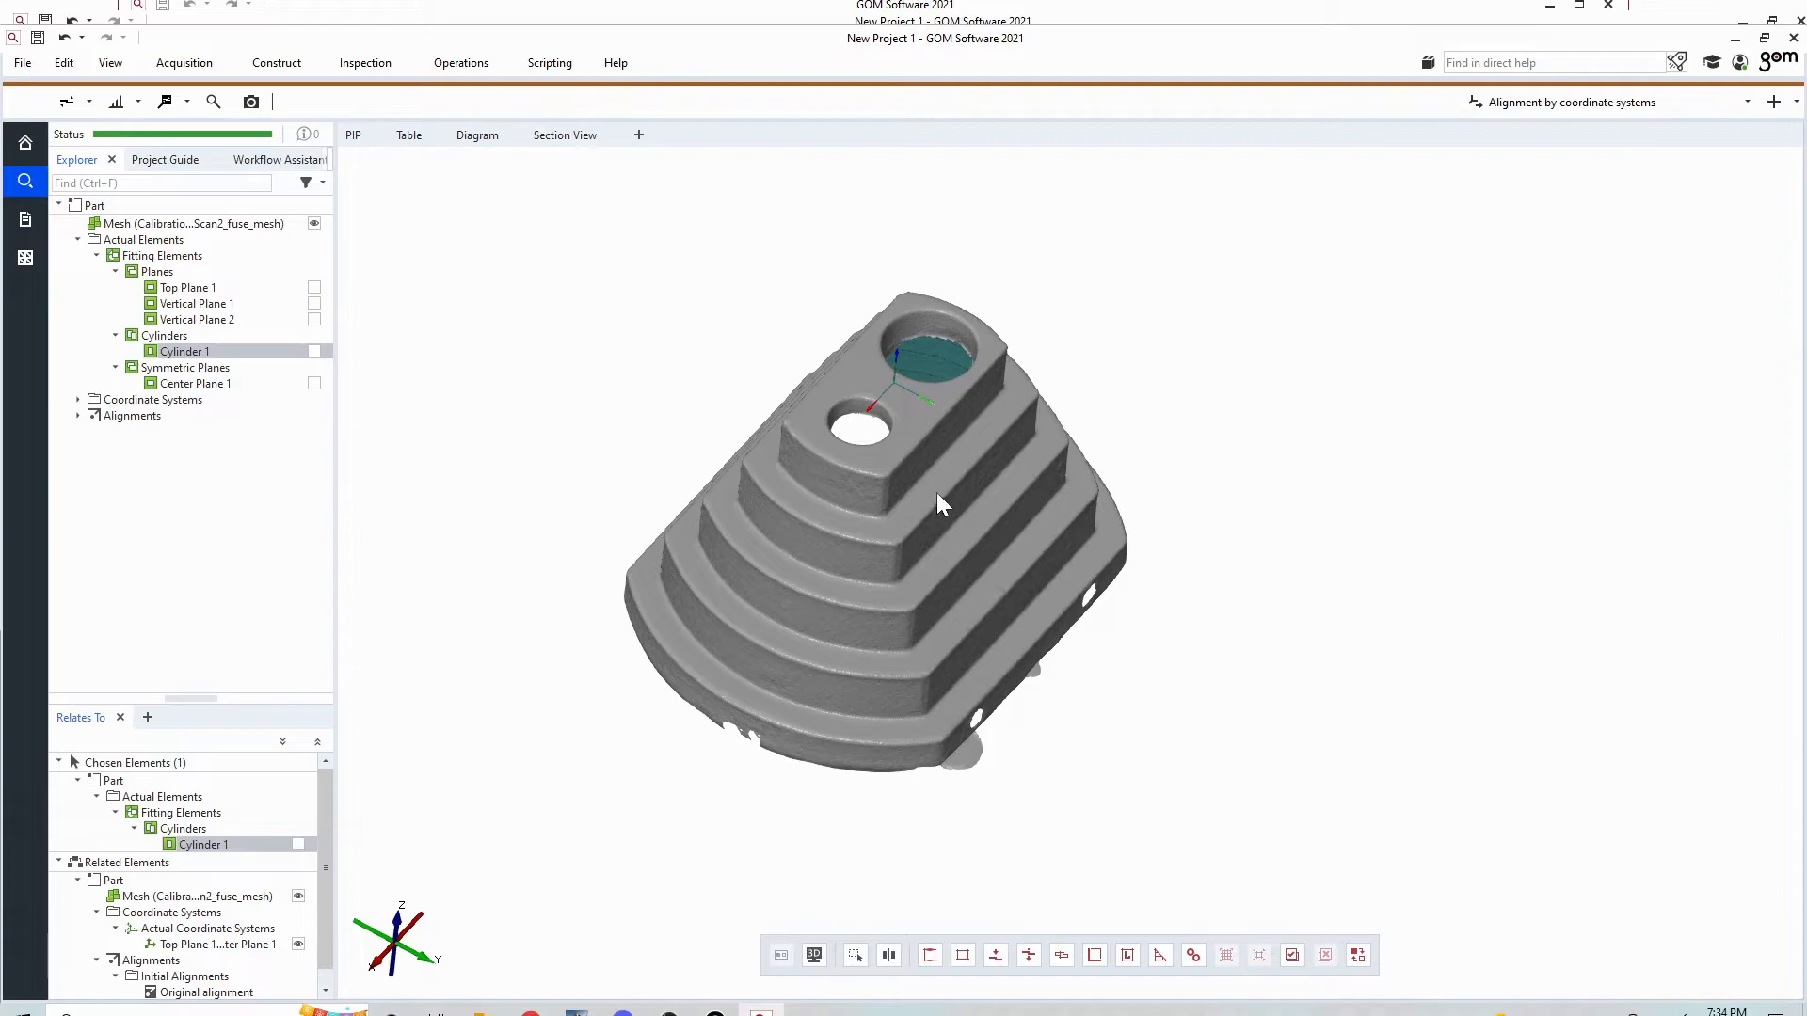
click(278, 63)
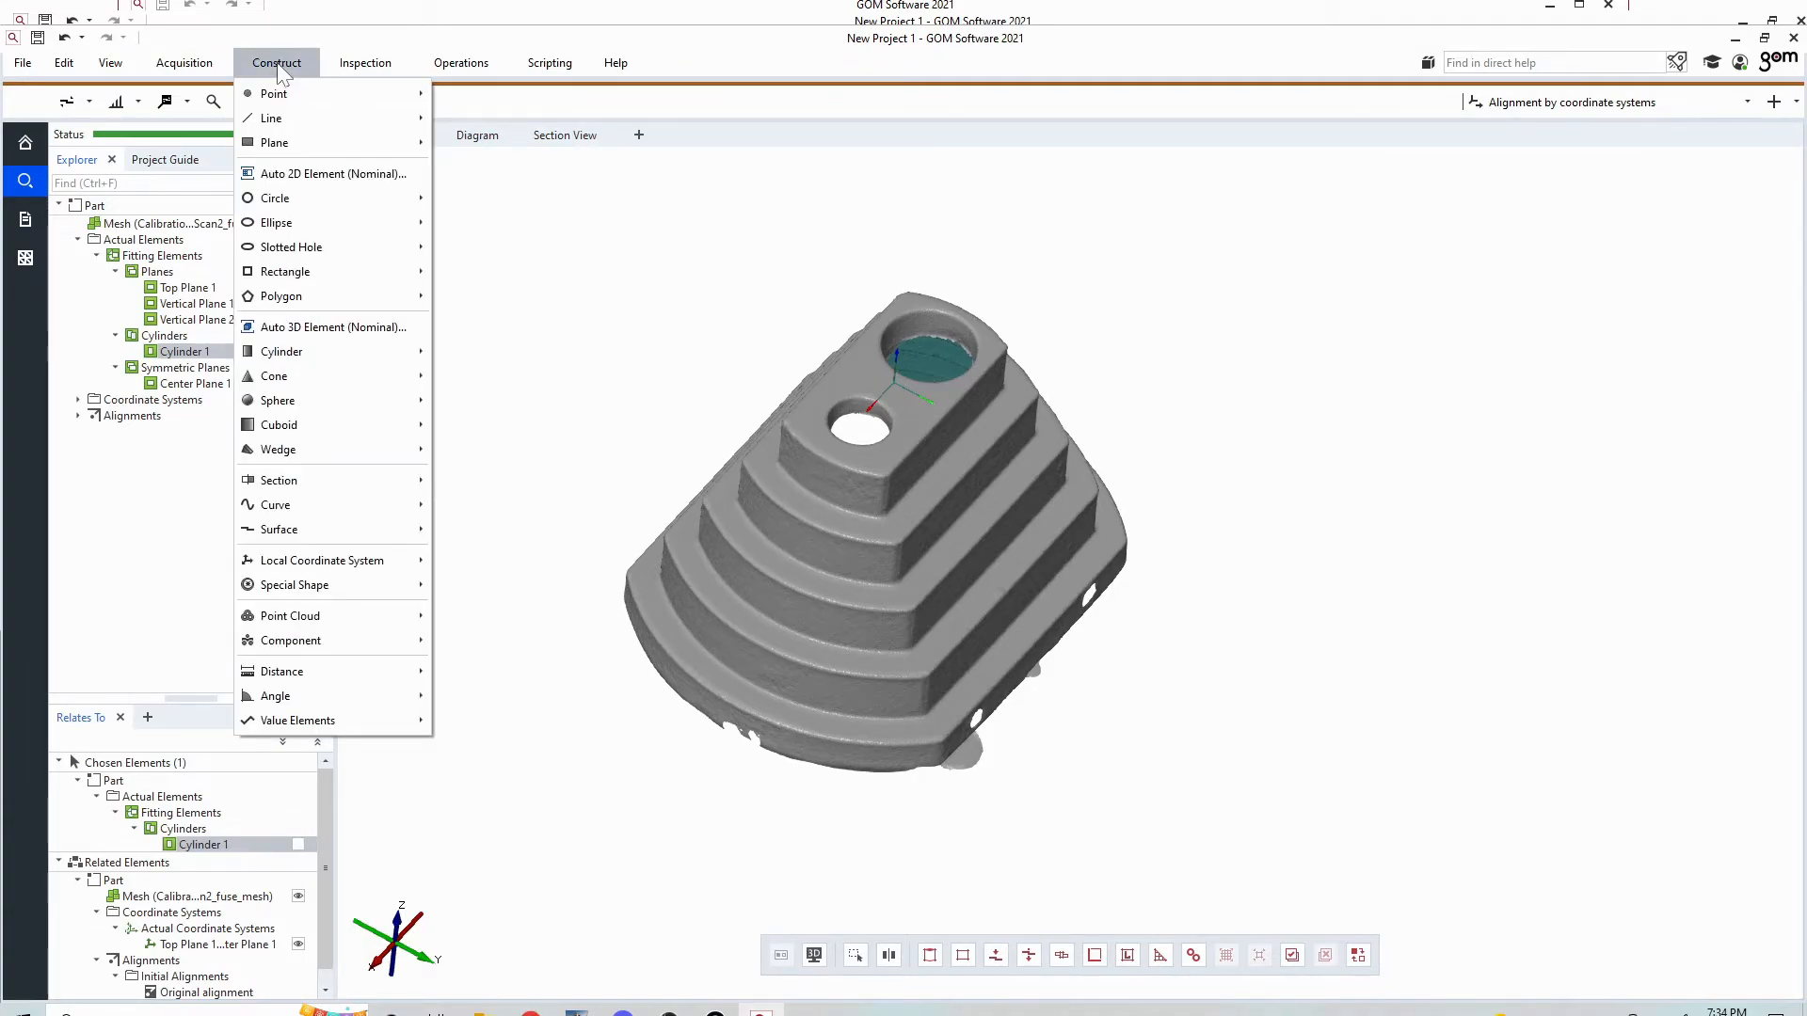
mouse_move(328, 478)
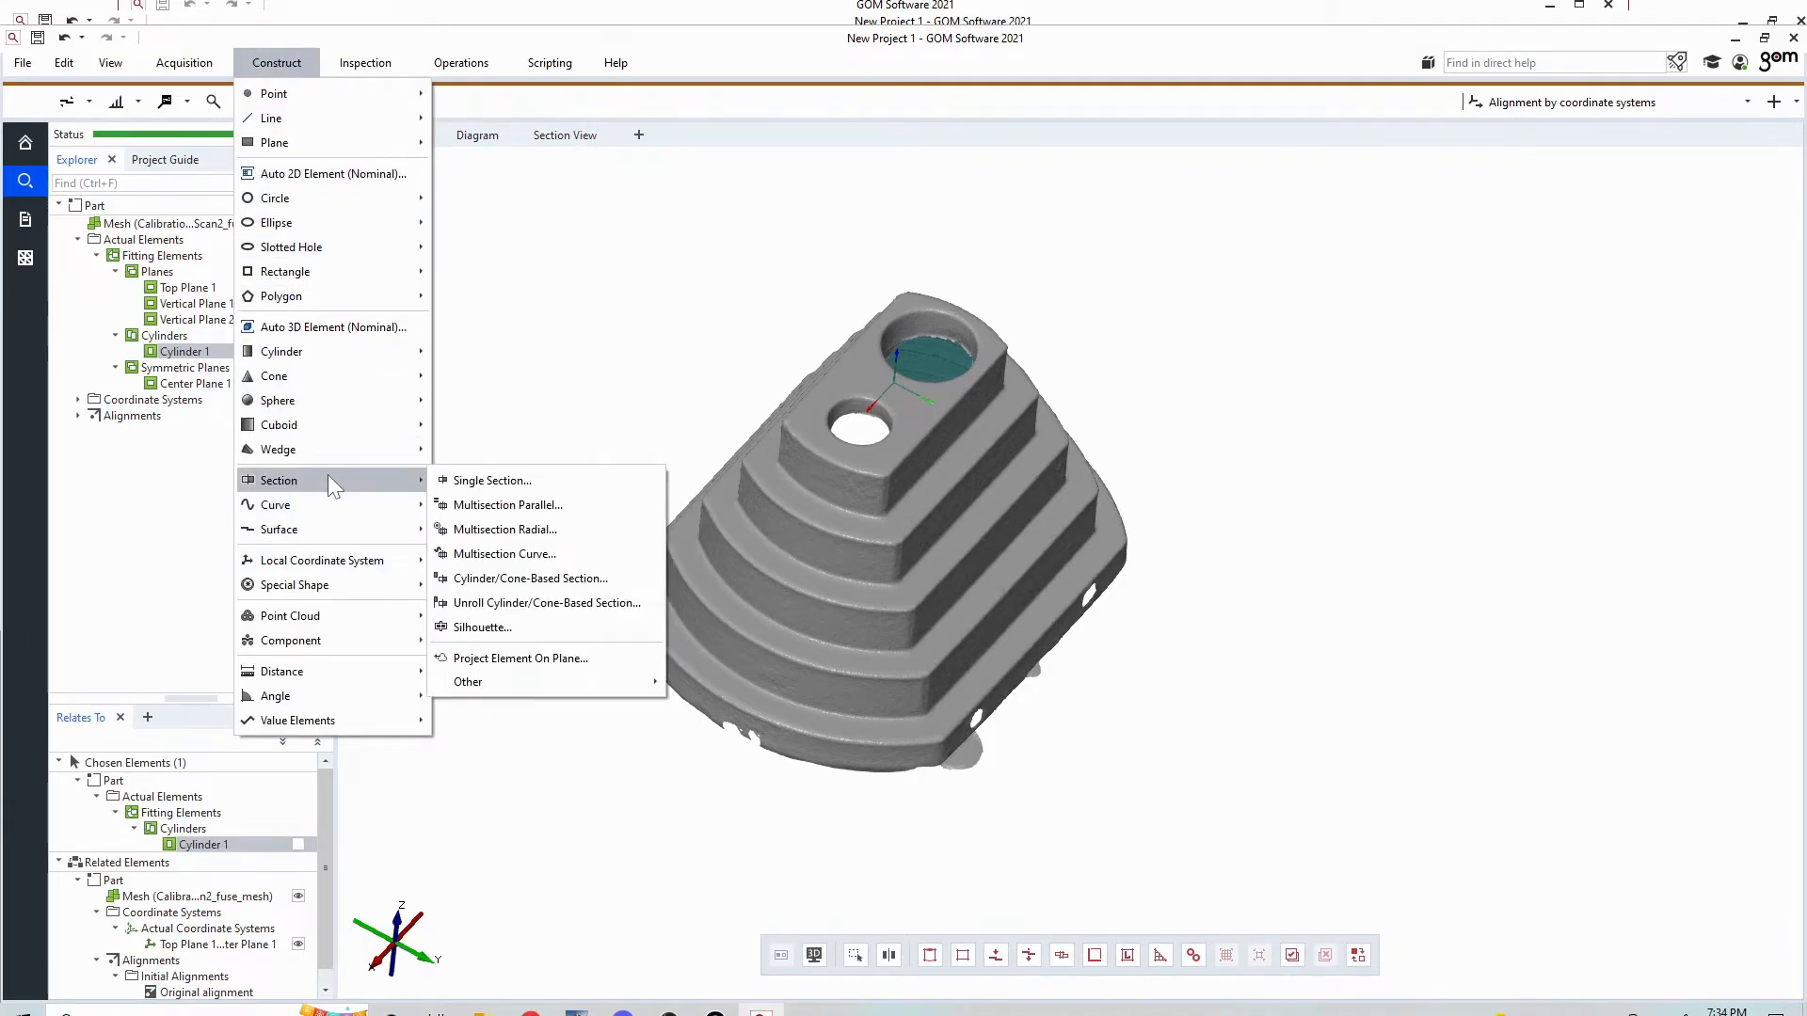
click(466, 480)
click(701, 308)
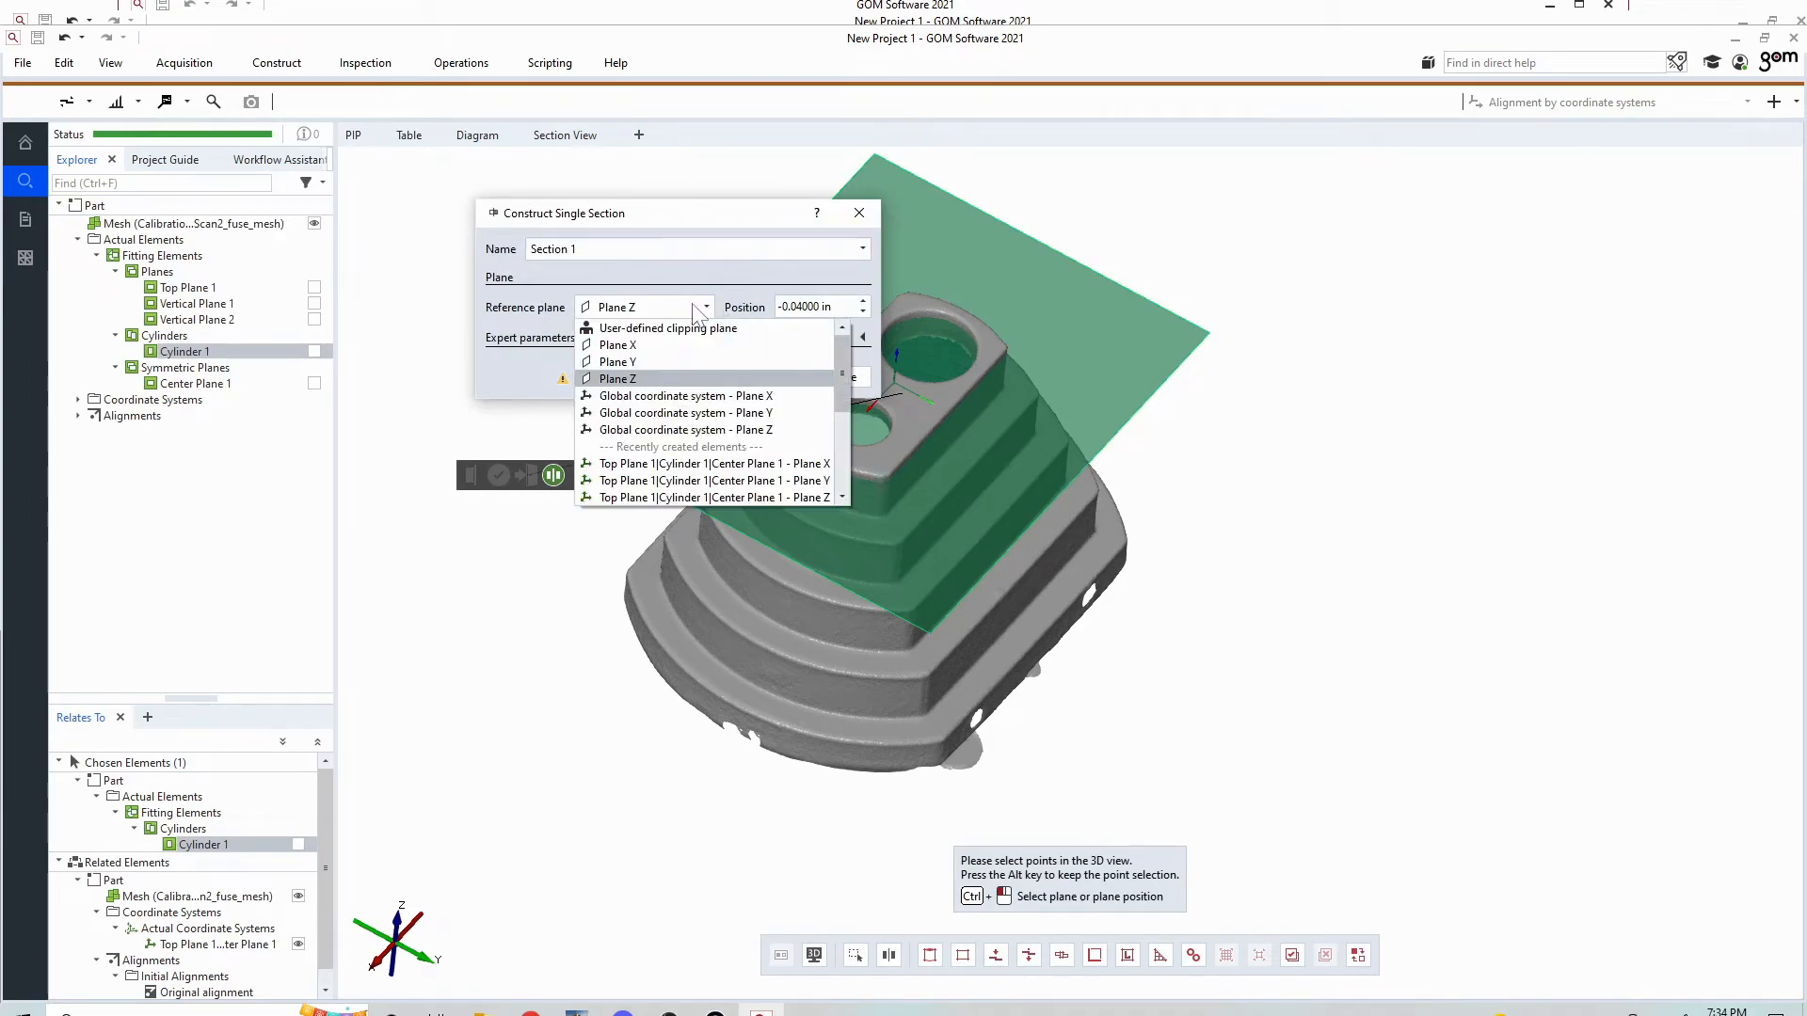
click(633, 353)
- Select all points of the mesh and create the Plane X section at position 0.00000 in
middle_drag(851, 534, 1101, 521)
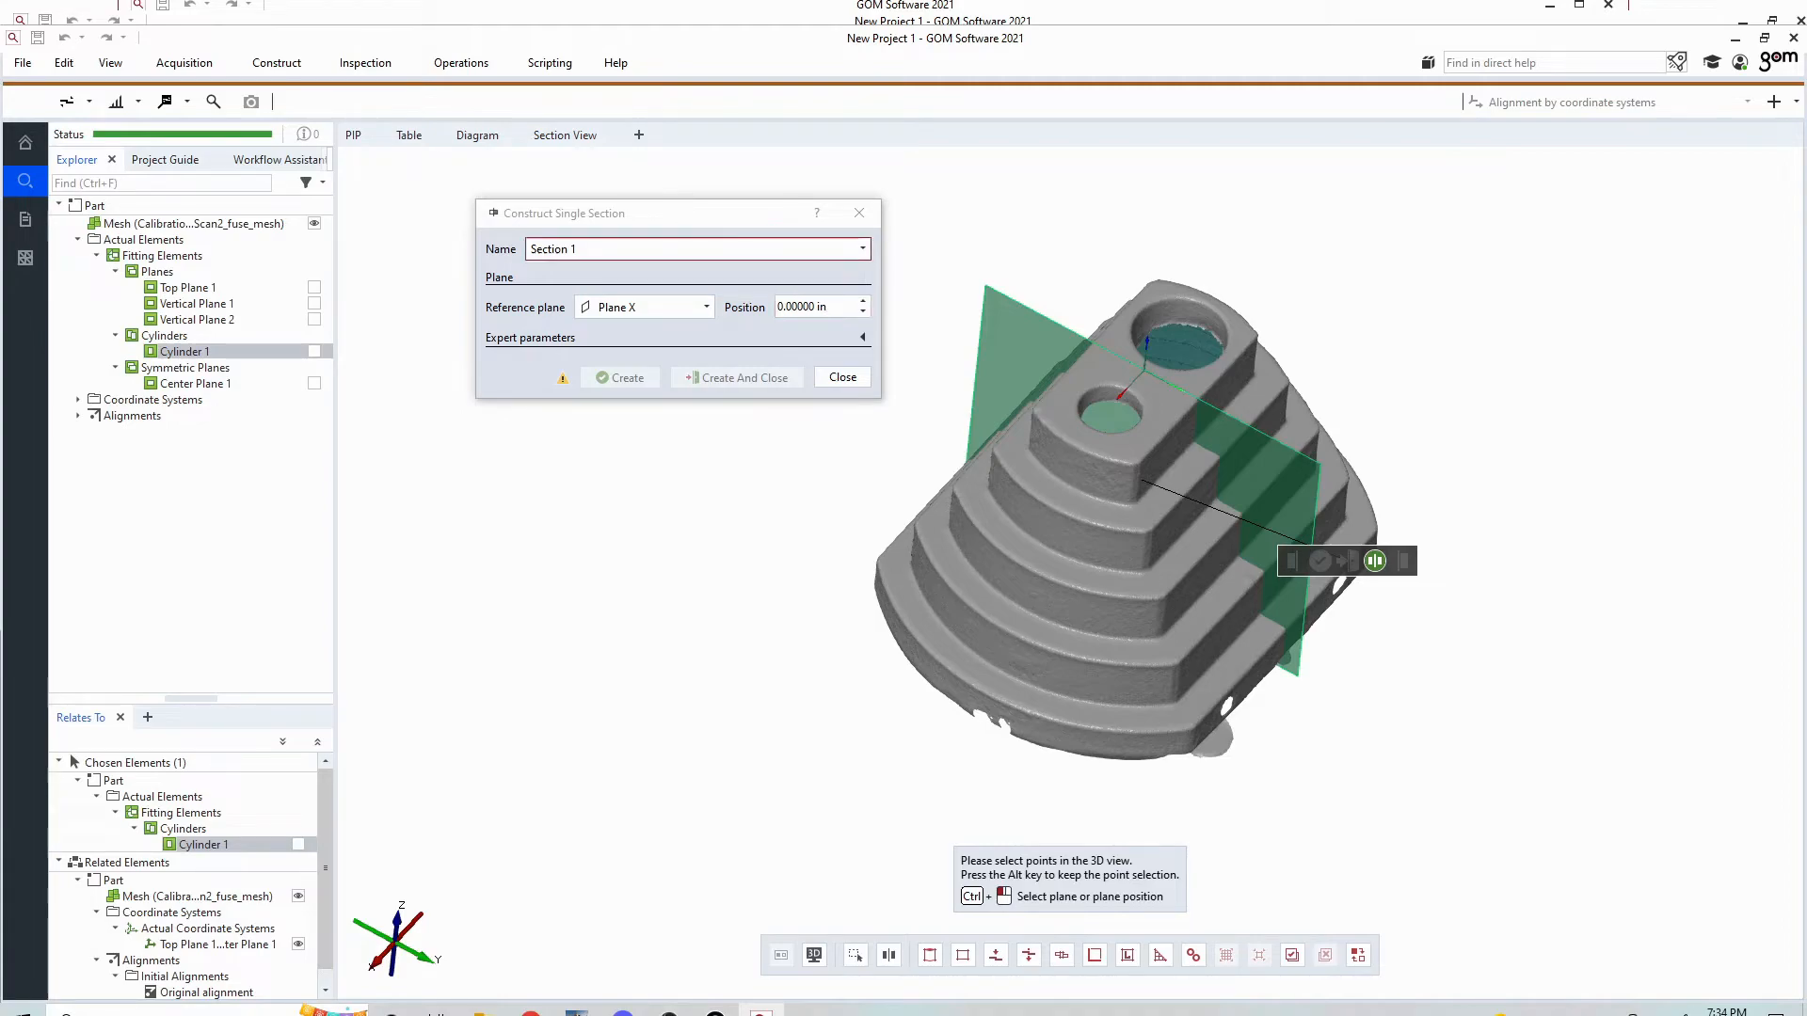
drag(1129, 473, 1115, 420)
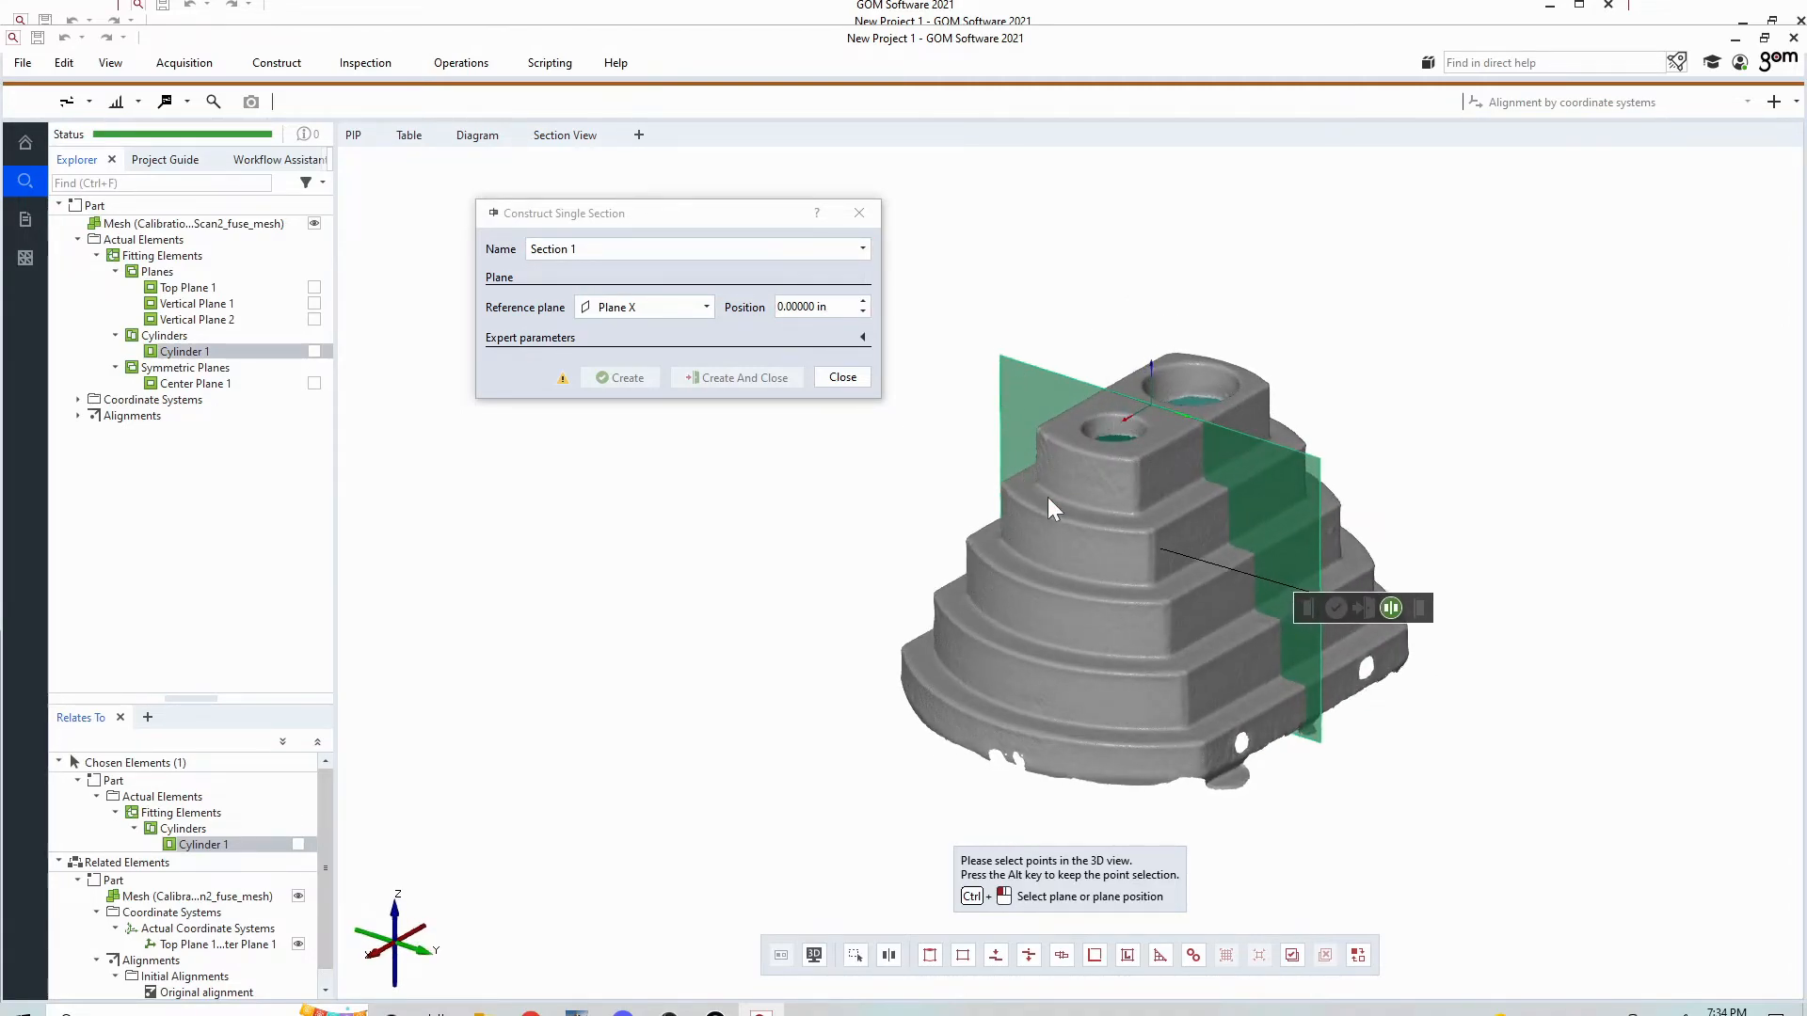
right_click(1155, 476)
click(1213, 493)
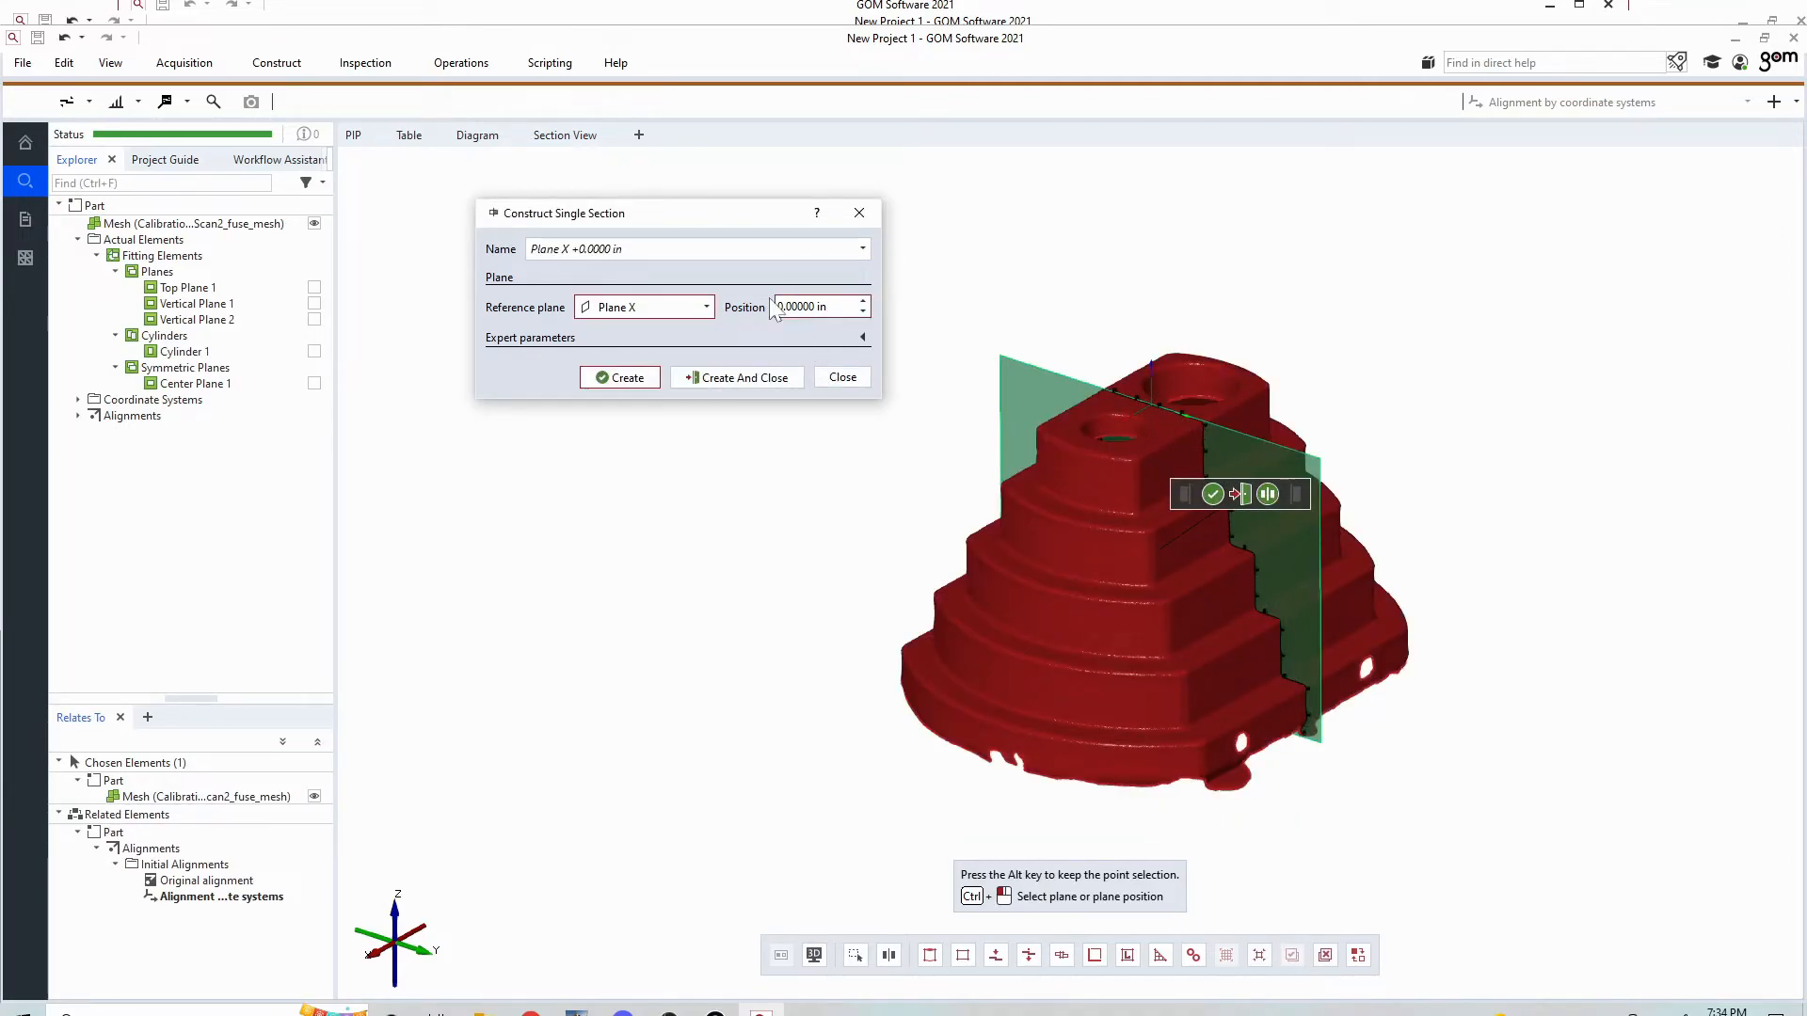
click(639, 385)
- Construct a second single section on Plane Y at position 0.00000 in through all points of the mesh
click(675, 311)
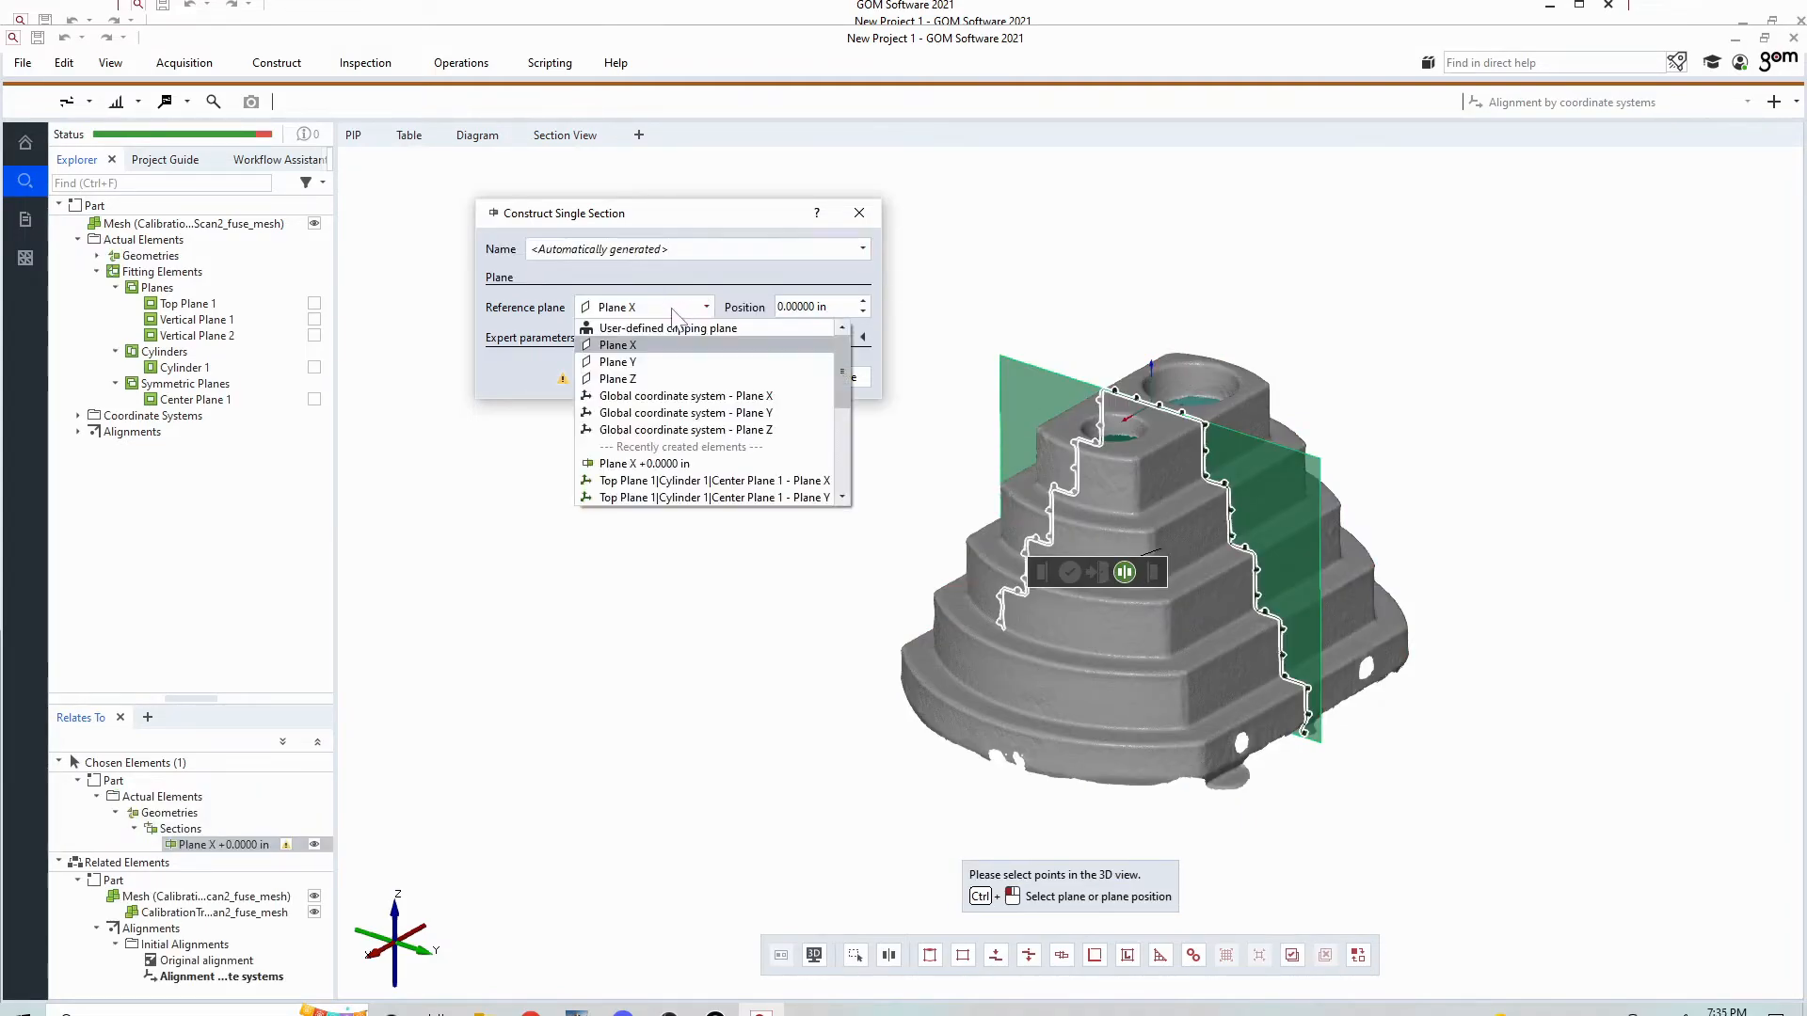
click(669, 362)
drag(1223, 508, 1069, 517)
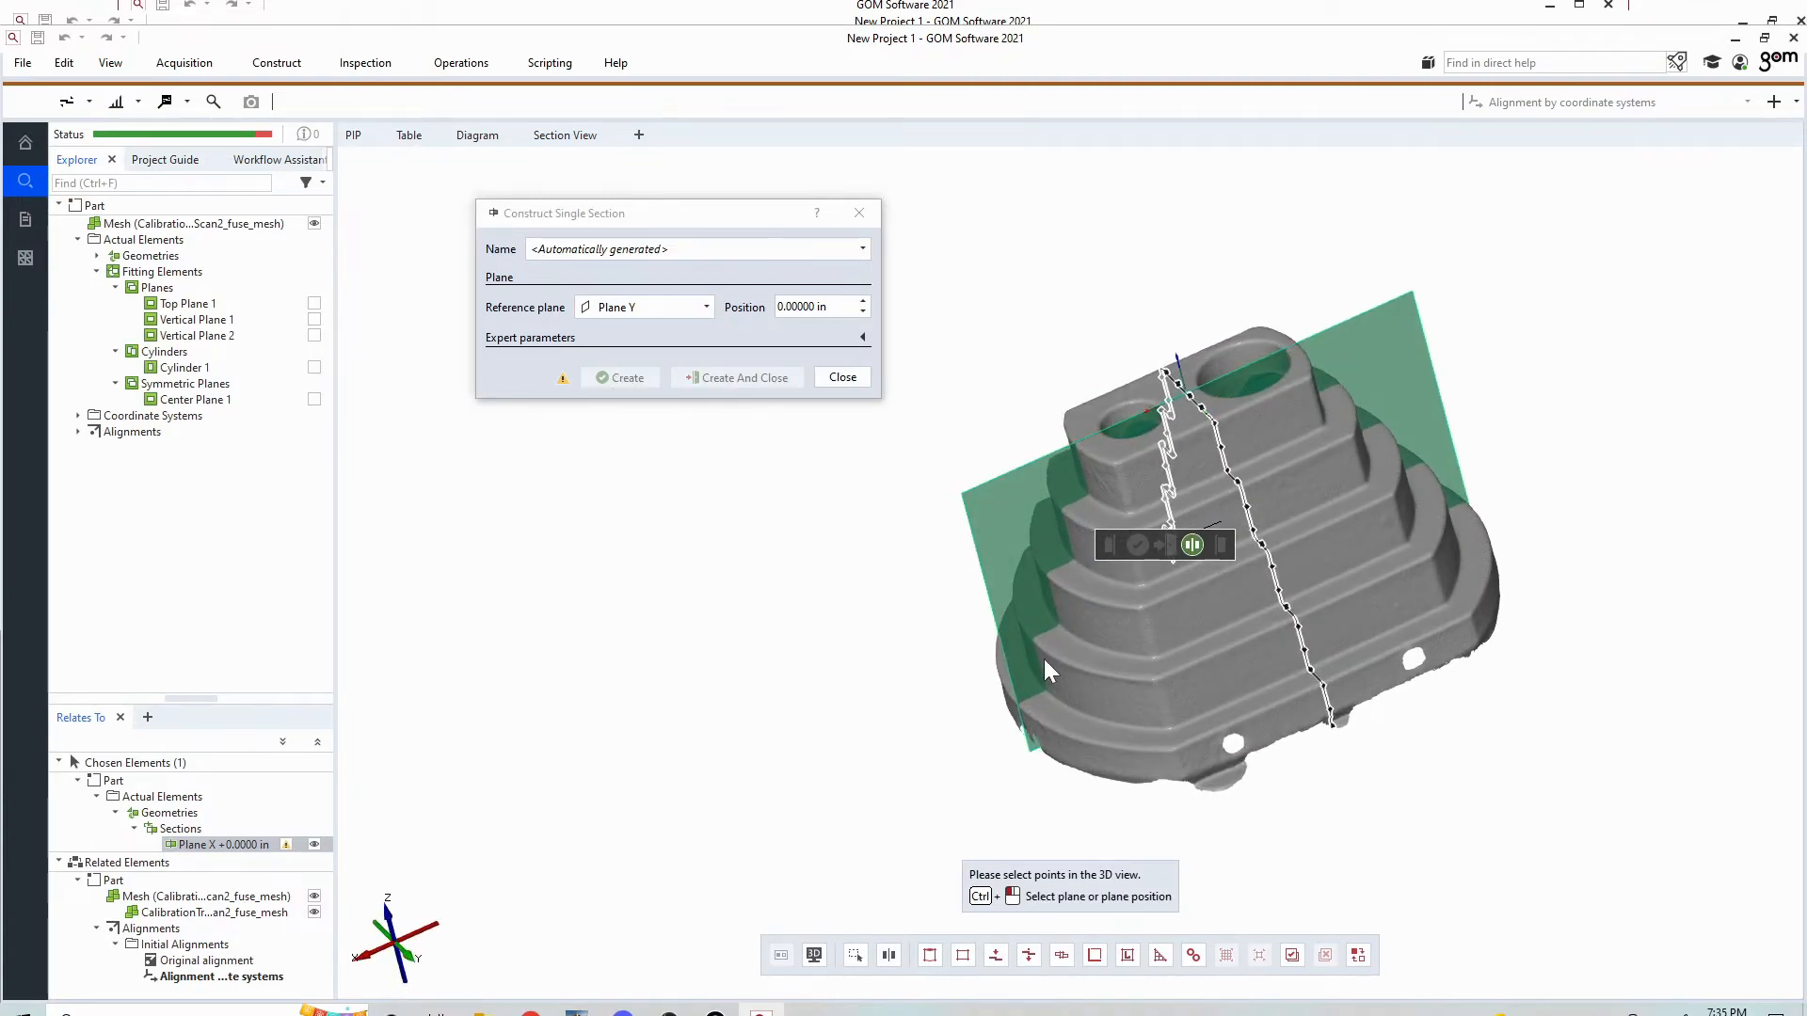
drag(1288, 382, 1330, 452)
right_drag(1330, 452, 1286, 428)
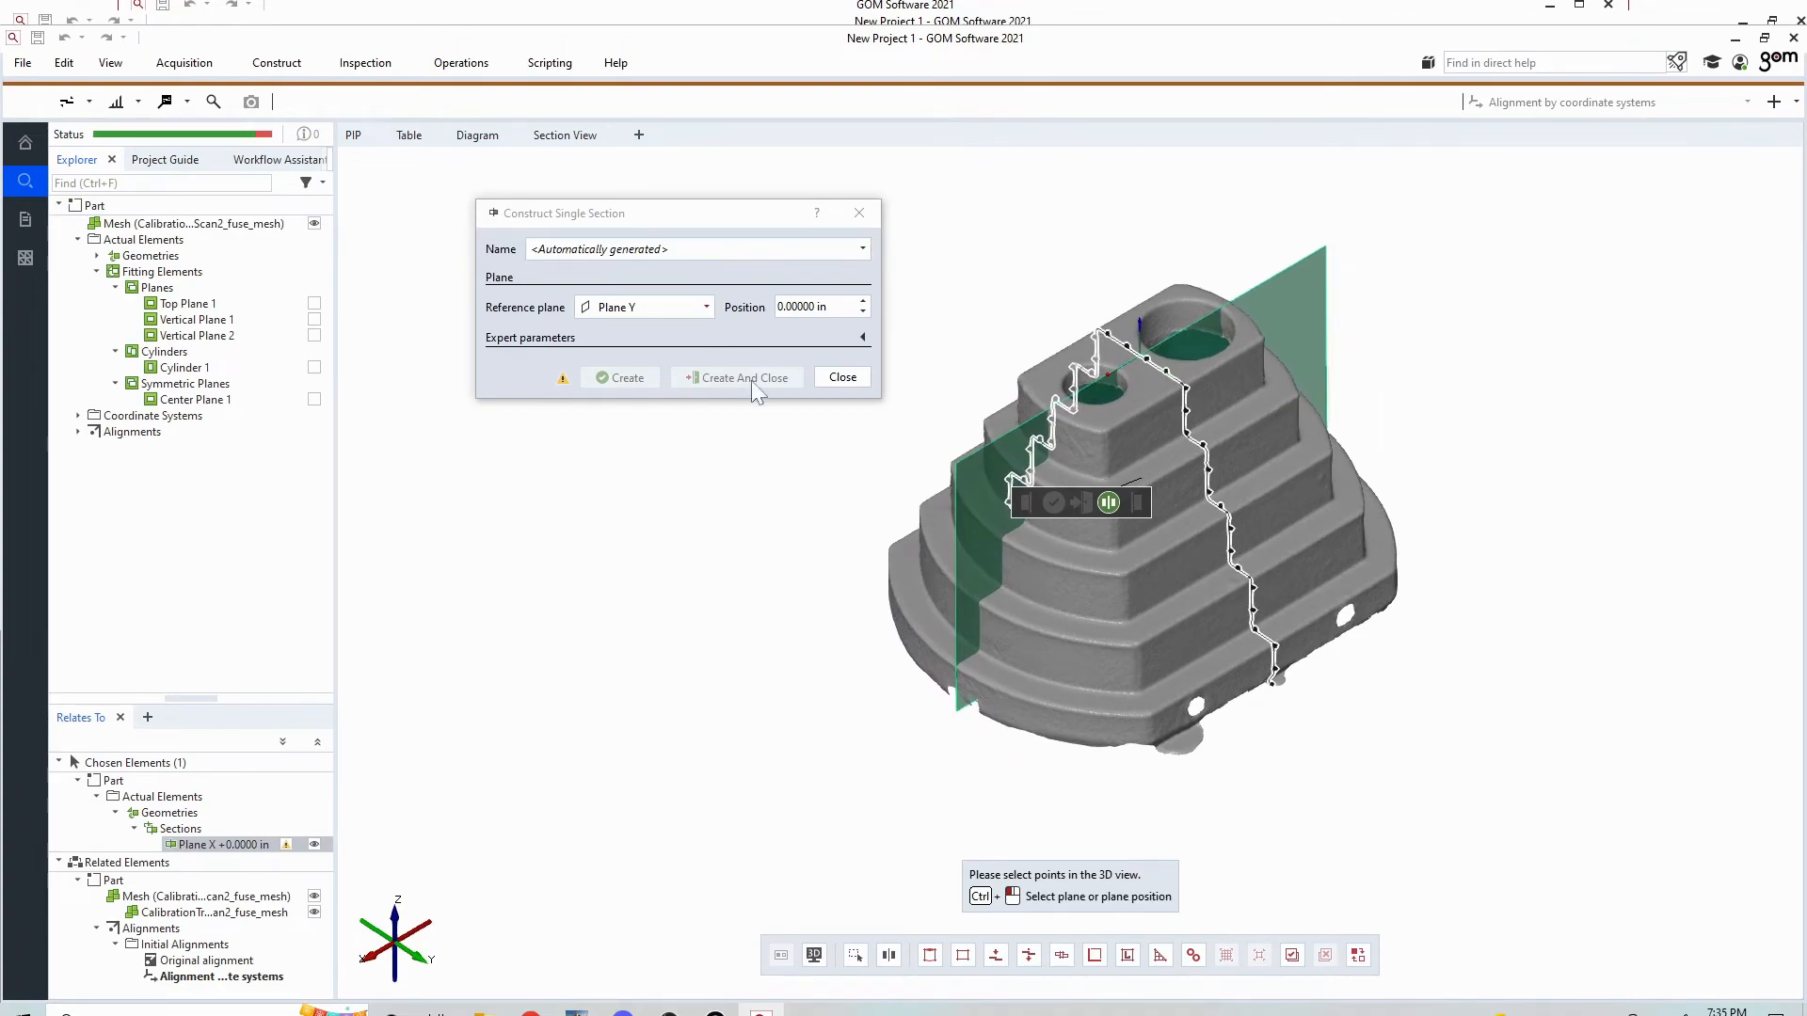
right_click(1154, 416)
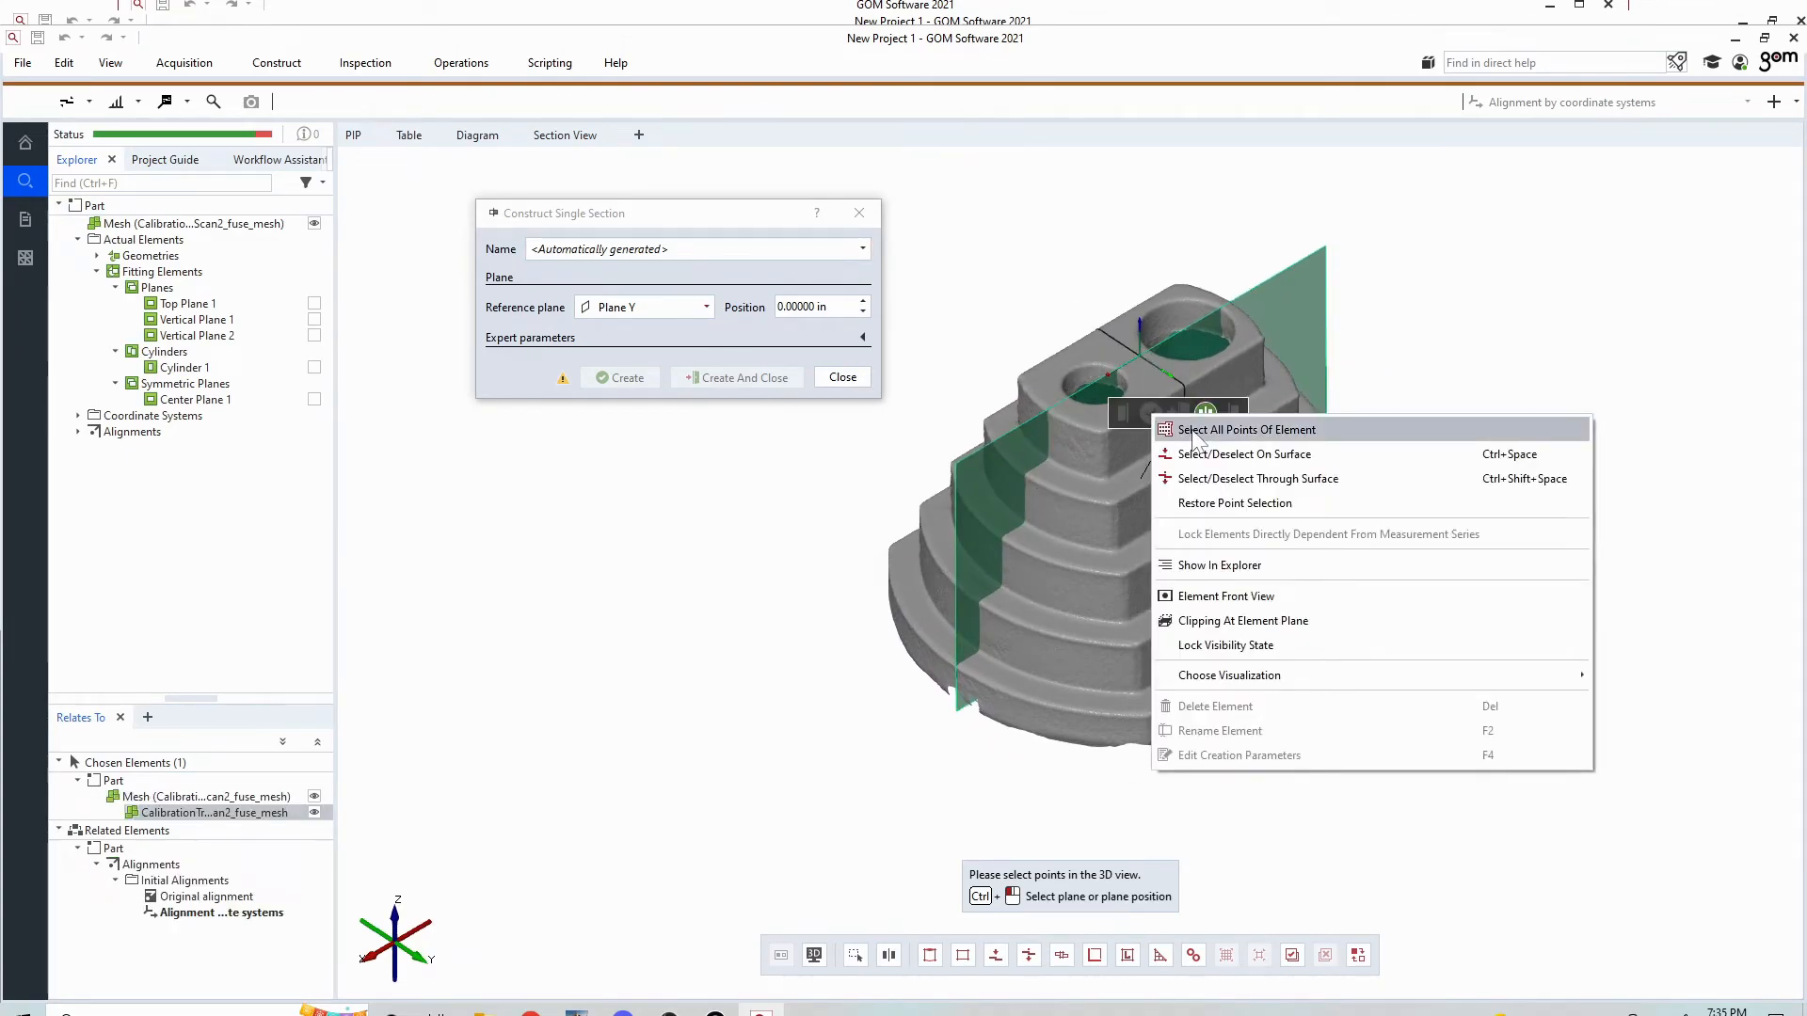
click(1184, 435)
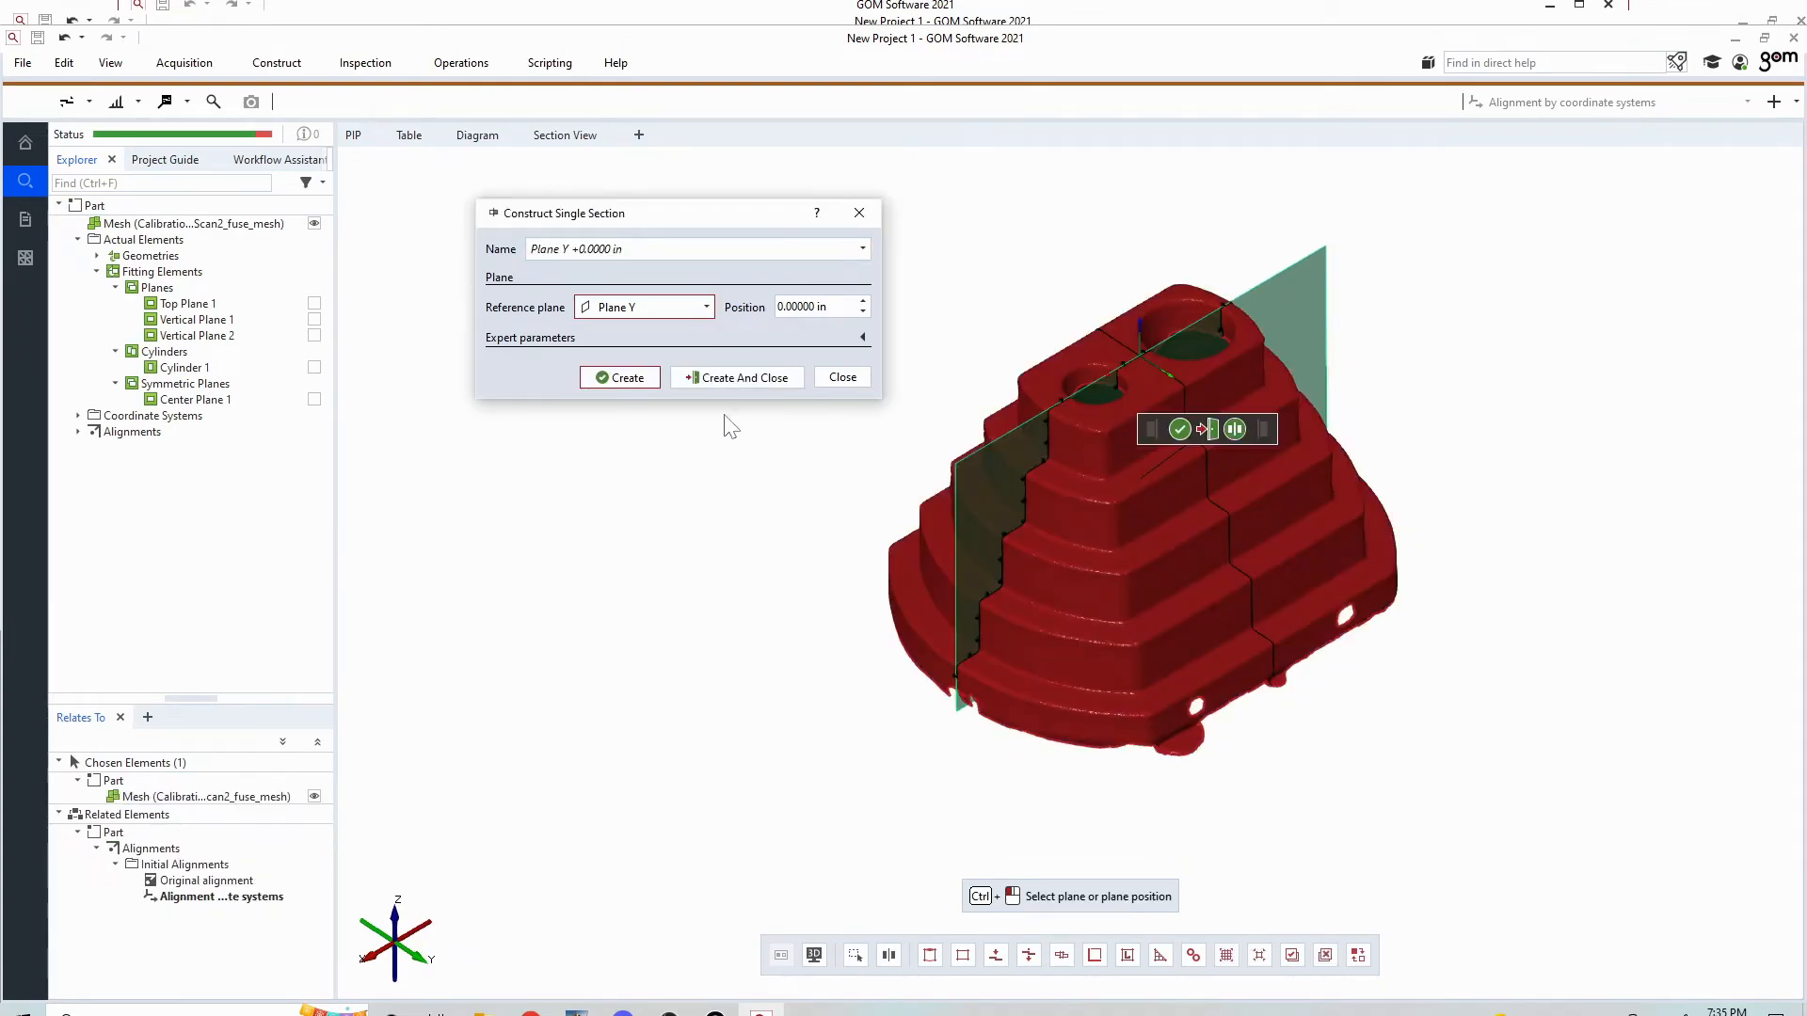
click(628, 378)
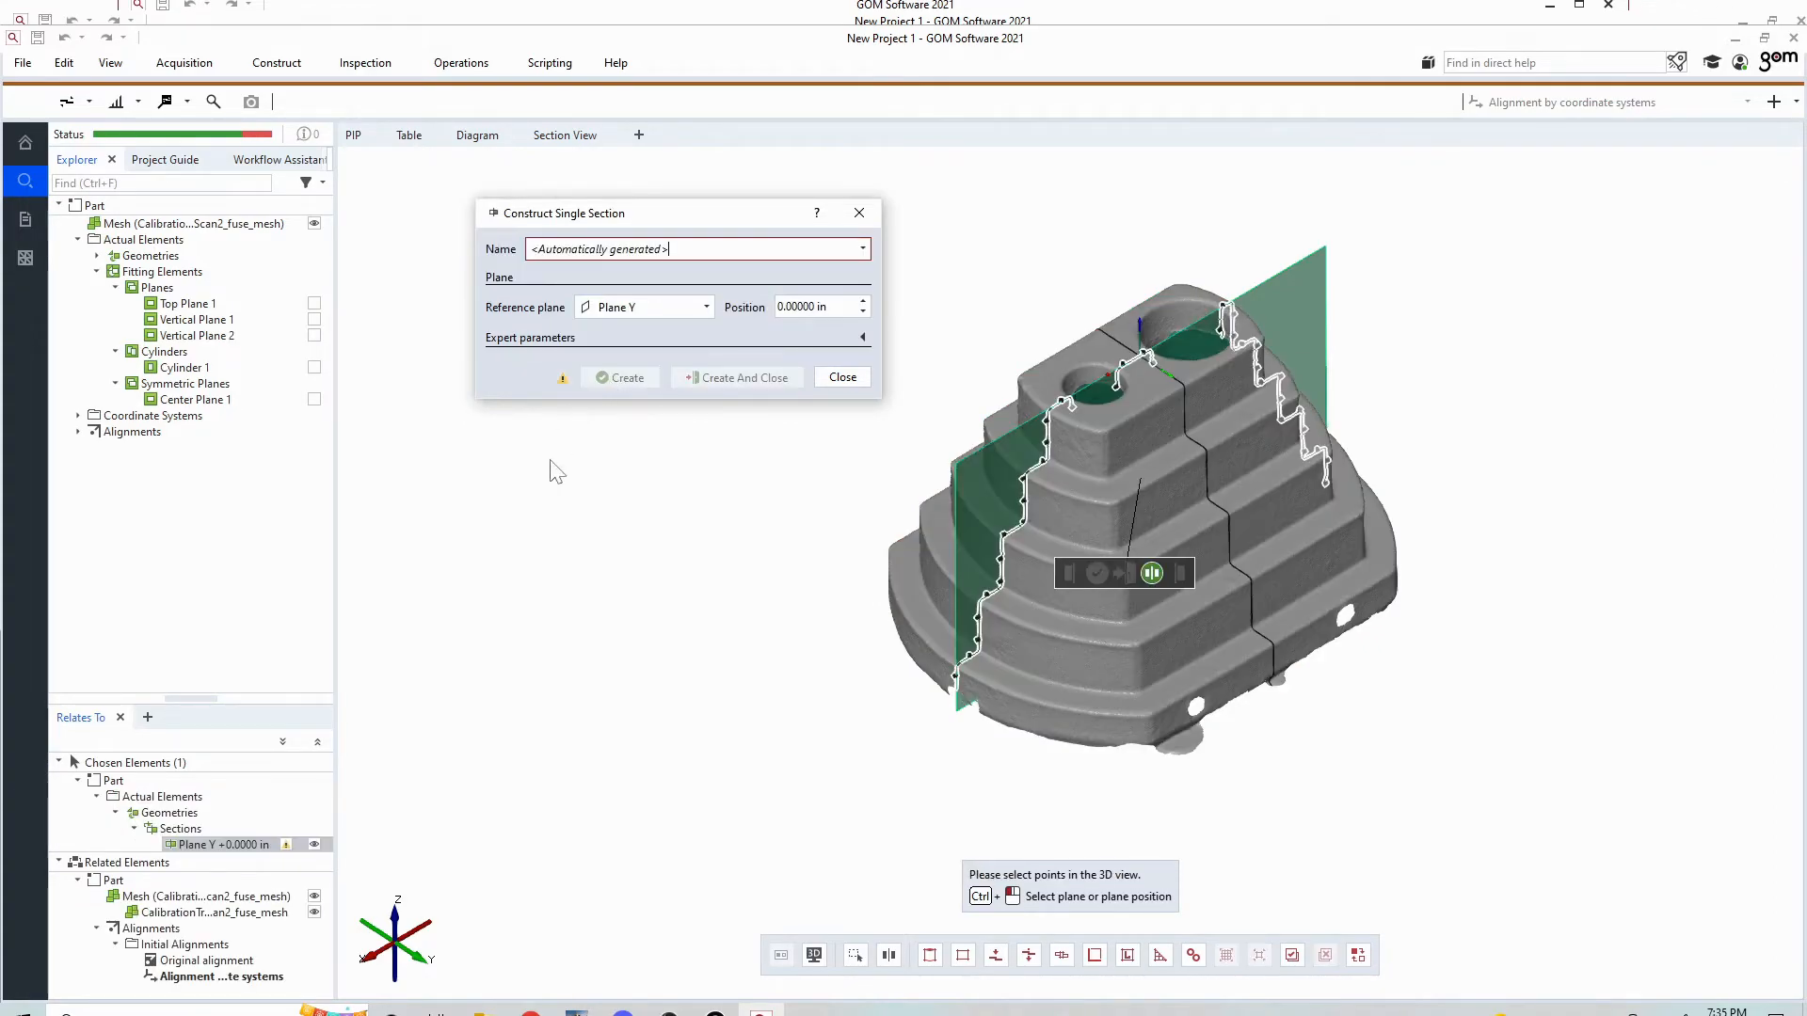
- Set Plane Z as the reference plane for another single section through the mesh
scroll(1184, 386, up, 5)
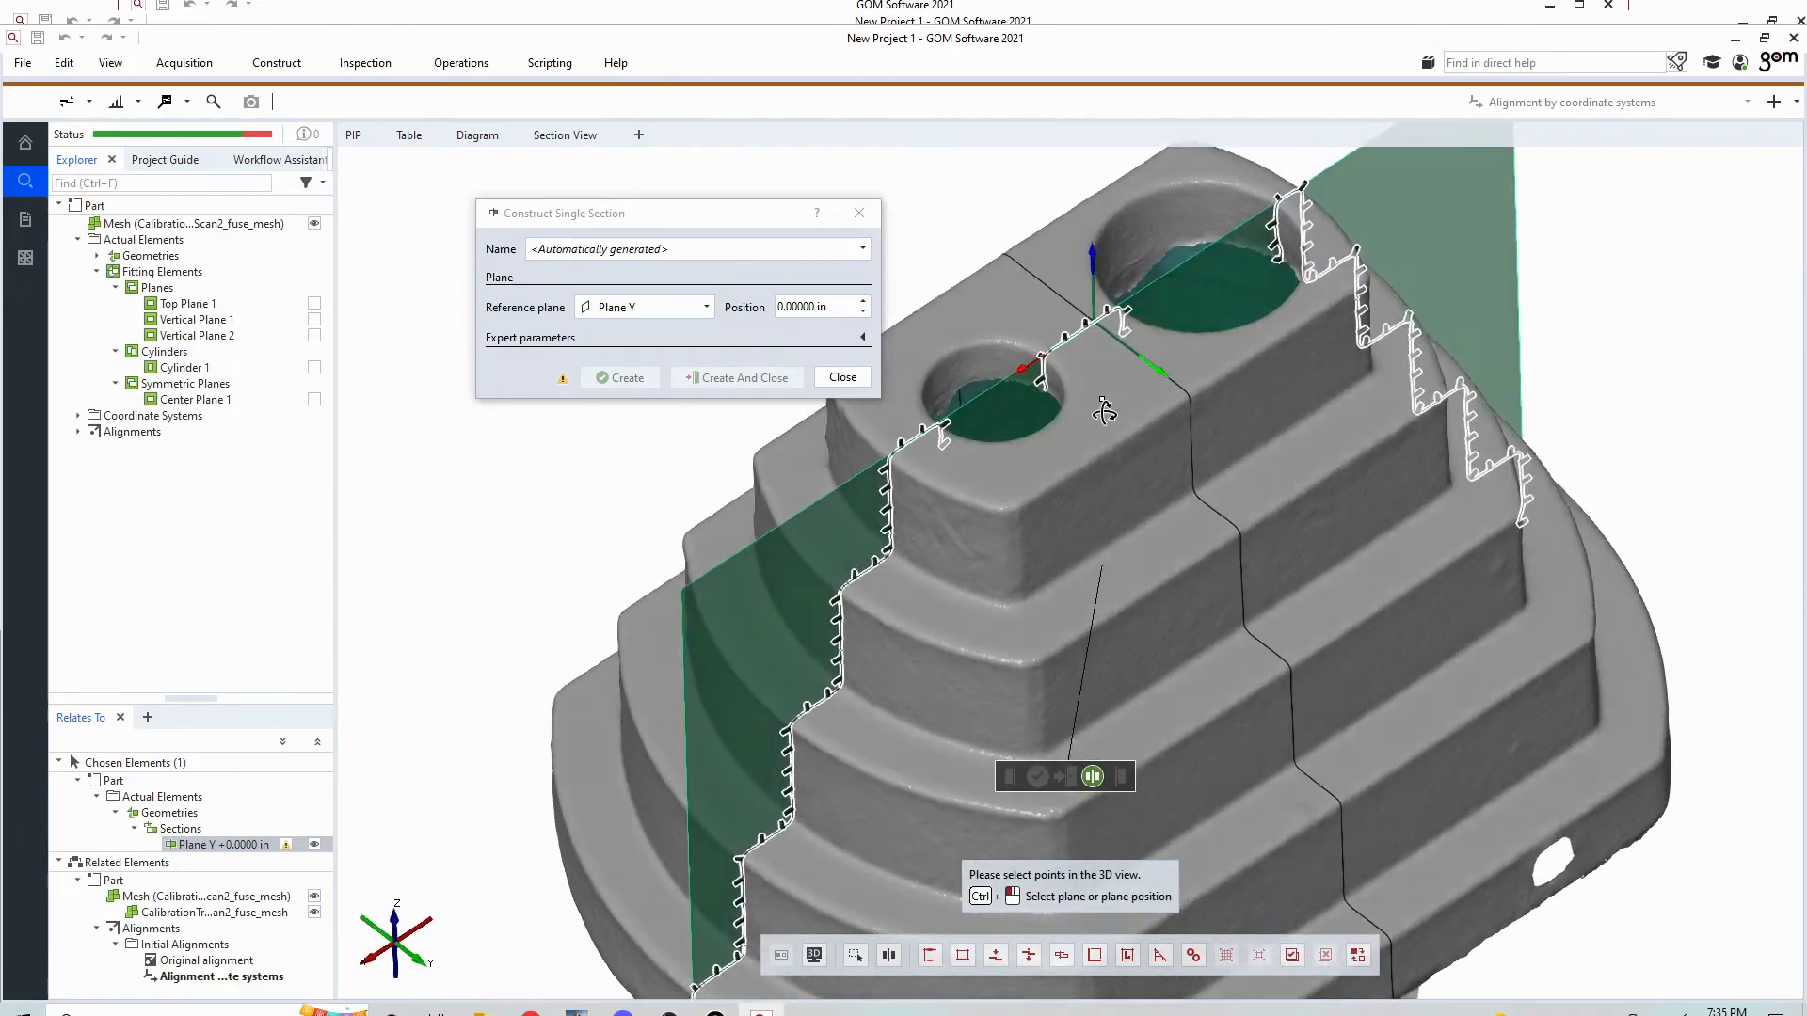
mouse_move(1104, 412)
mouse_down()
mouse_move(1106, 387)
mouse_move(1103, 410)
mouse_up()
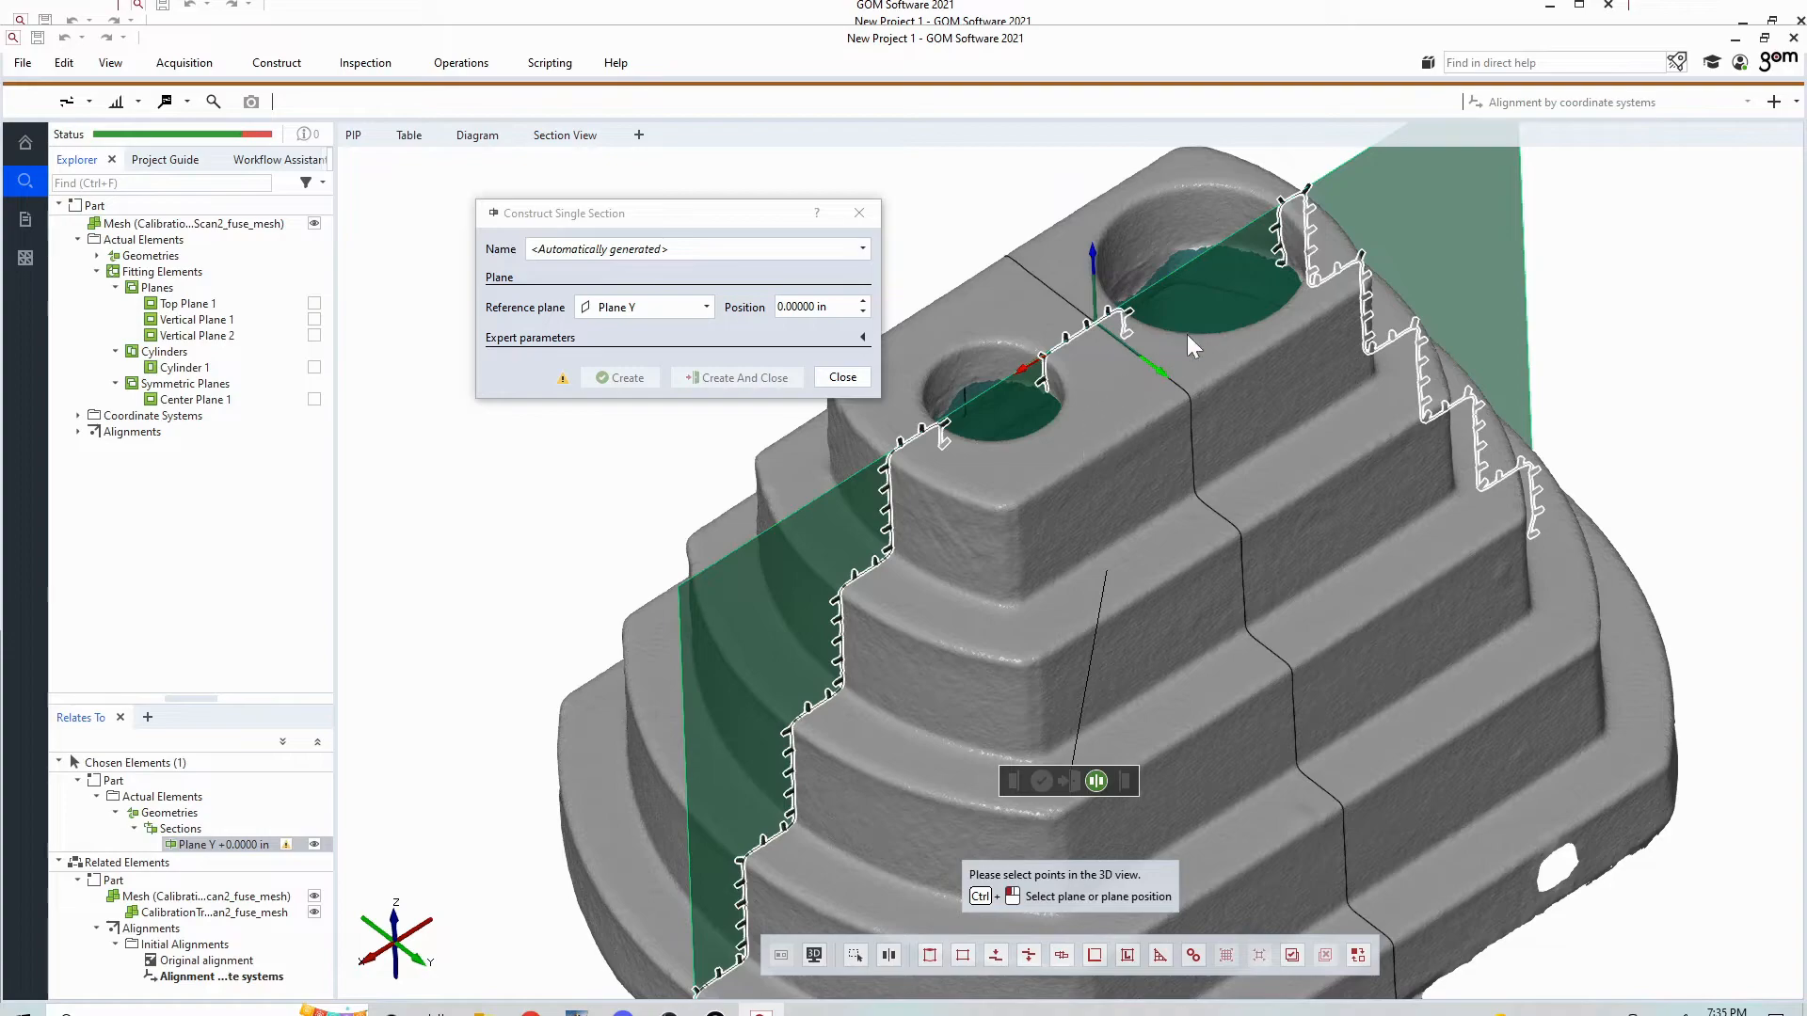
click(650, 307)
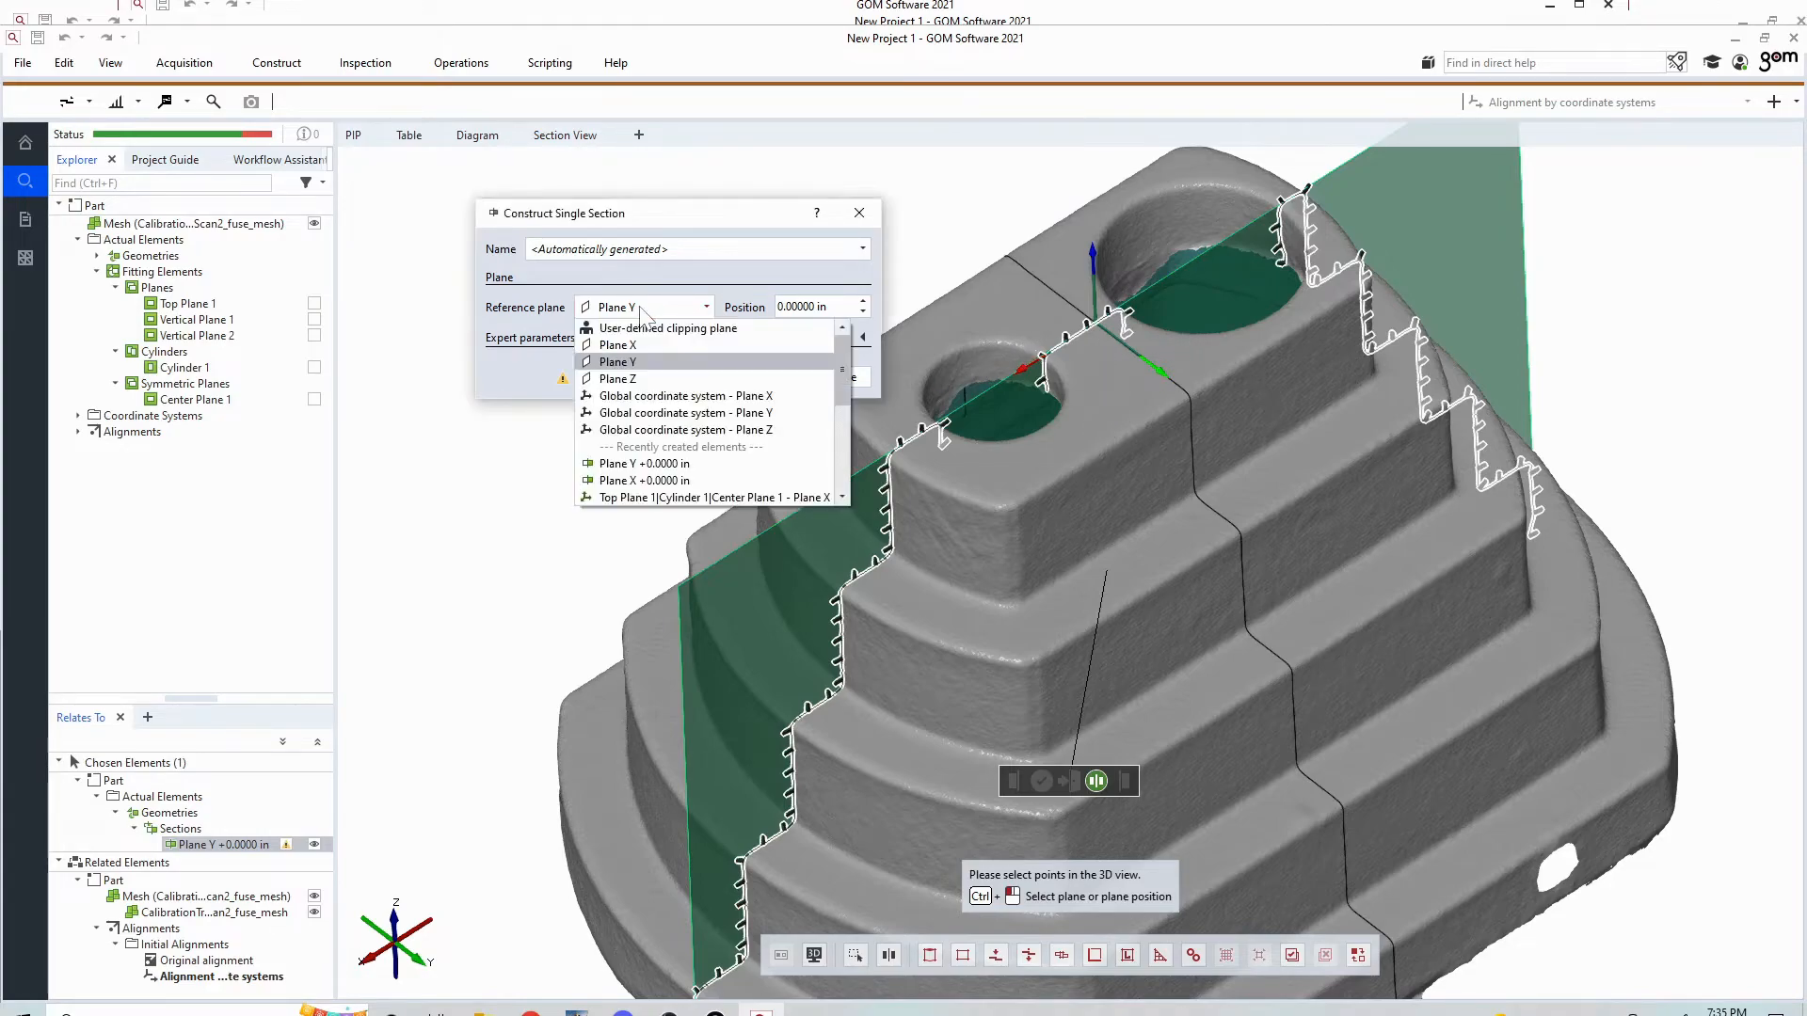
click(637, 377)
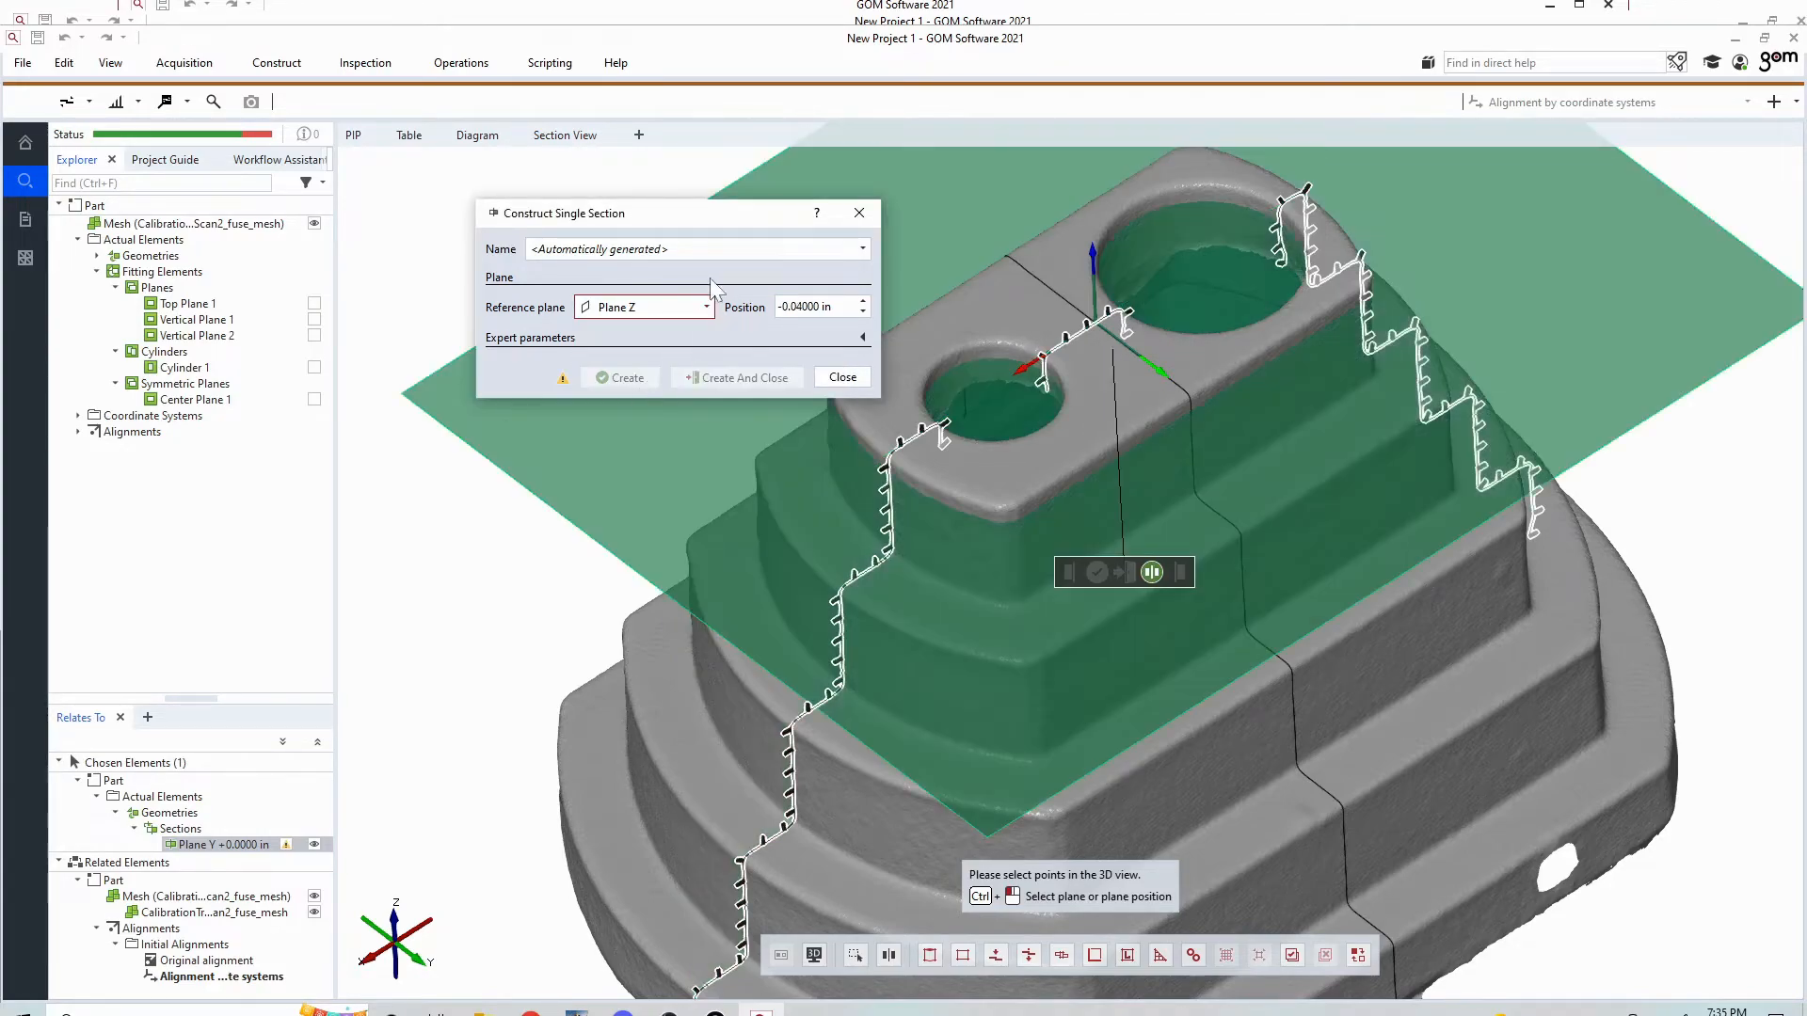
right_drag(1121, 433, 1214, 463)
mouse_move(1178, 464)
mouse_down()
mouse_move(1170, 389)
mouse_move(1172, 459)
mouse_up()
- Set the Plane Z section position to 0.00000 in and check where the plane cuts the part's top face
drag(835, 307, 803, 308)
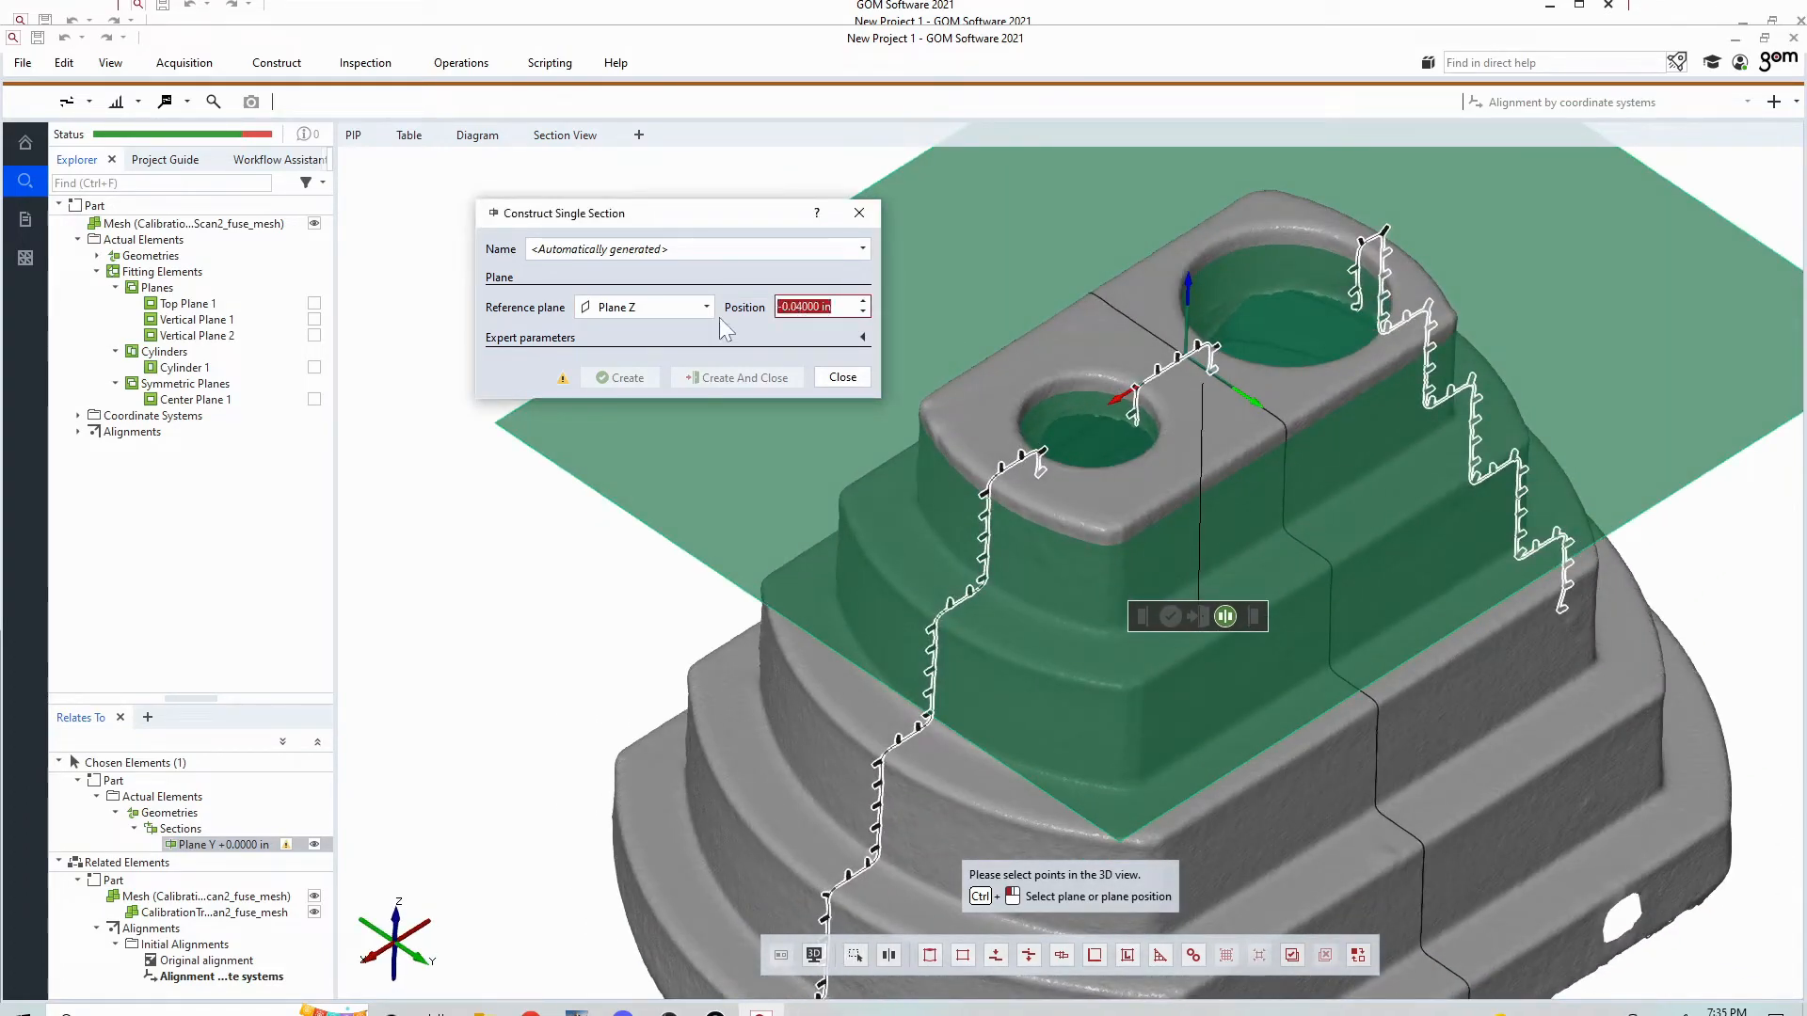
text(0)
mouse_move(1223, 416)
mouse_down()
mouse_move(1255, 435)
mouse_move(1206, 412)
mouse_up()
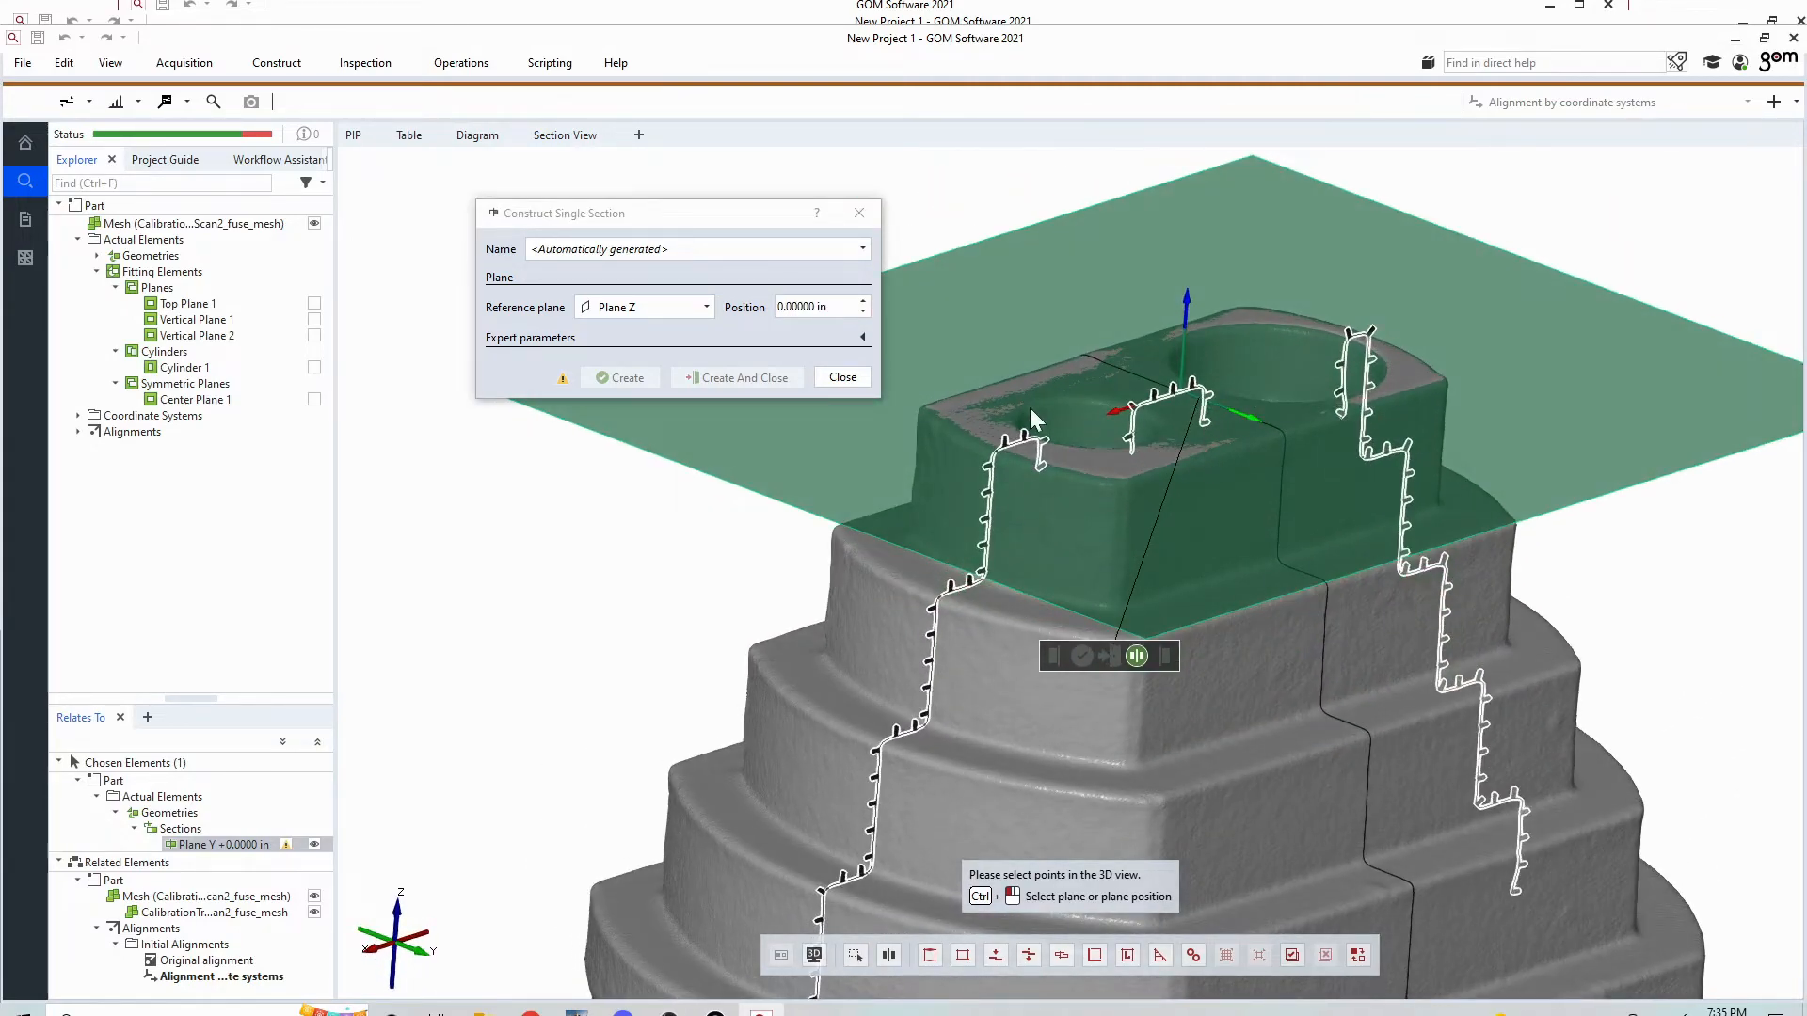
drag(1063, 412, 1049, 424)
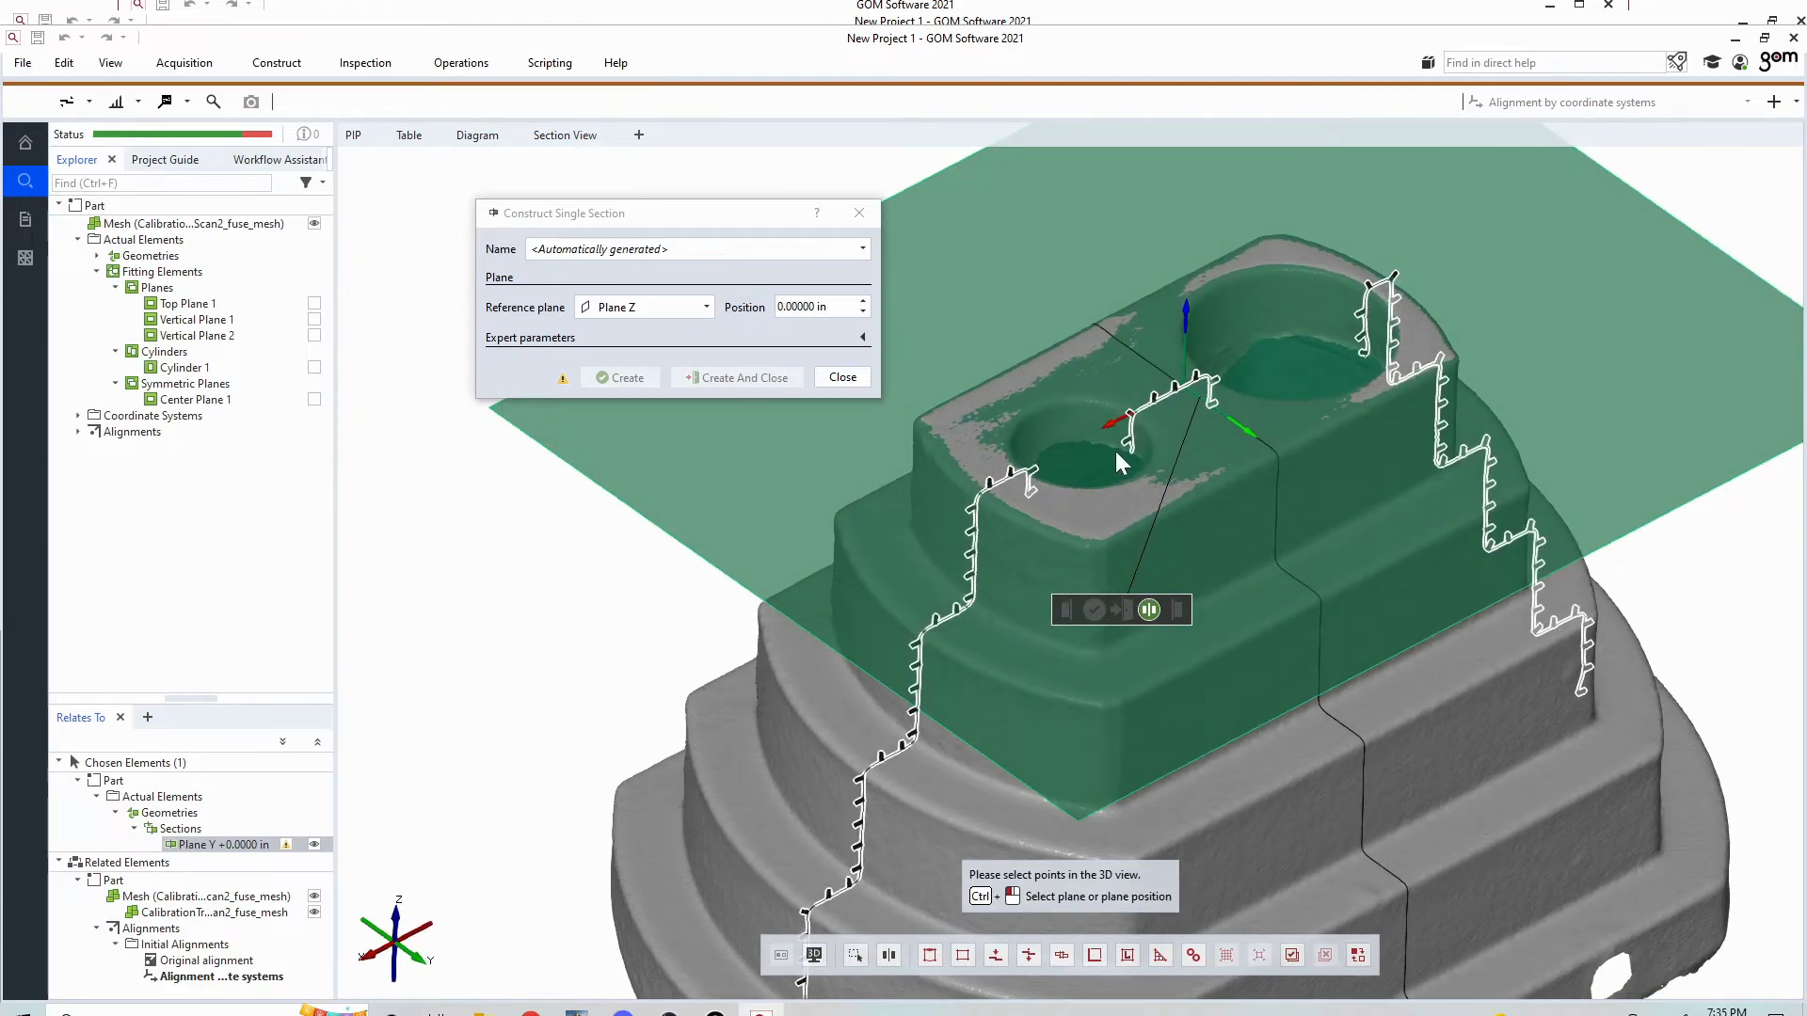
- Step the Plane Z section position through several depths and set it to -0.04000 in, just below the top face
click(800, 307)
key(Down)
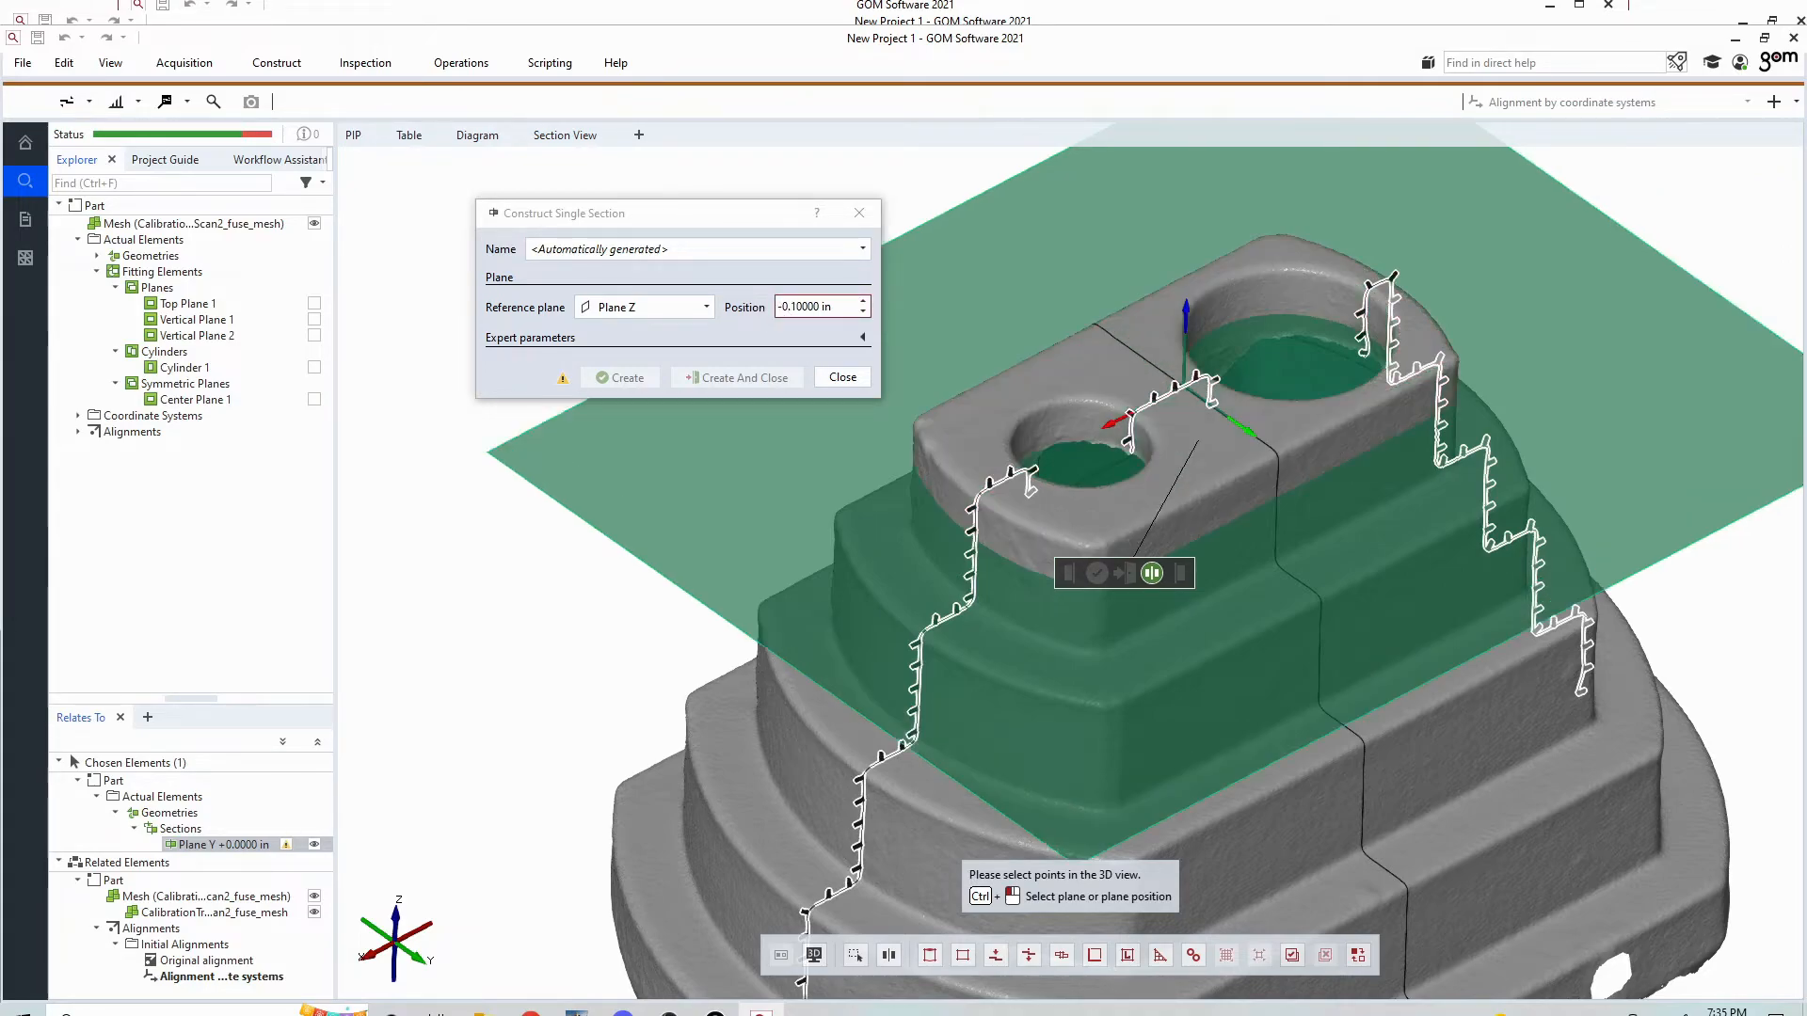
key(Down)
key(Down)
key(Down)
key(Down)
key(Down)
key(Down)
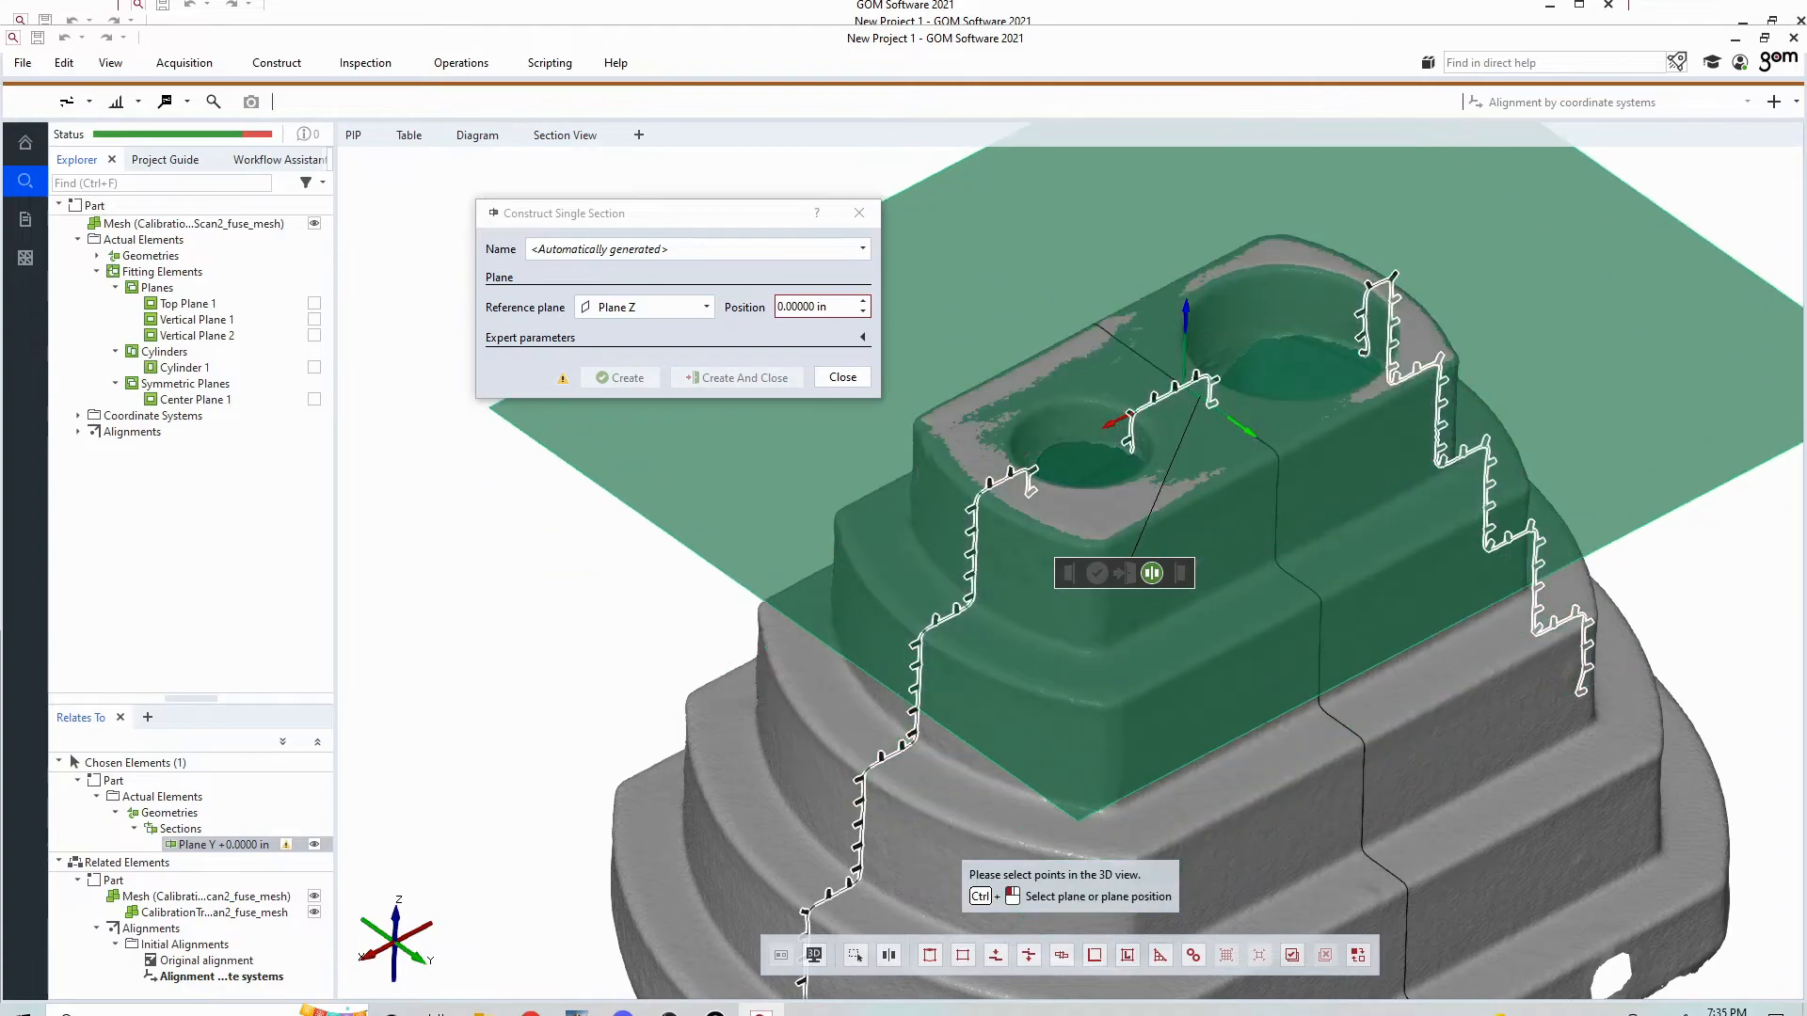
key(Up)
key(Up)
key(Up)
key(Up)
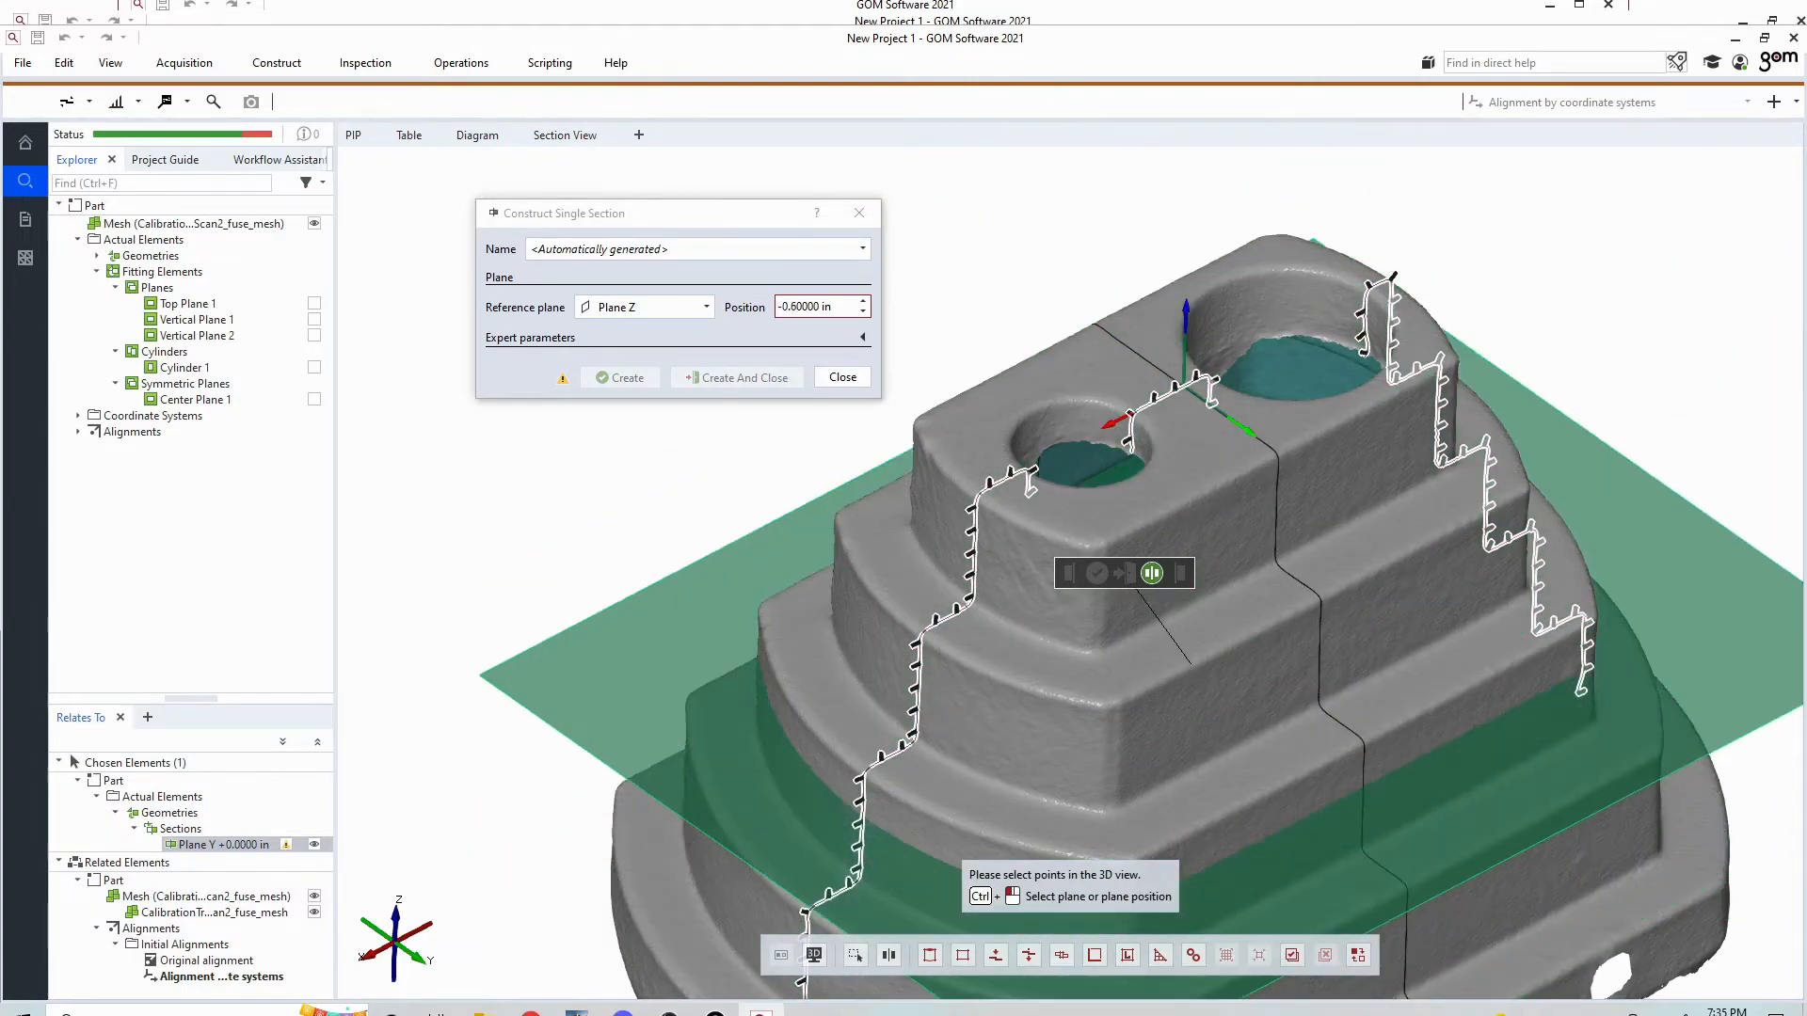
key(Up)
key(Up)
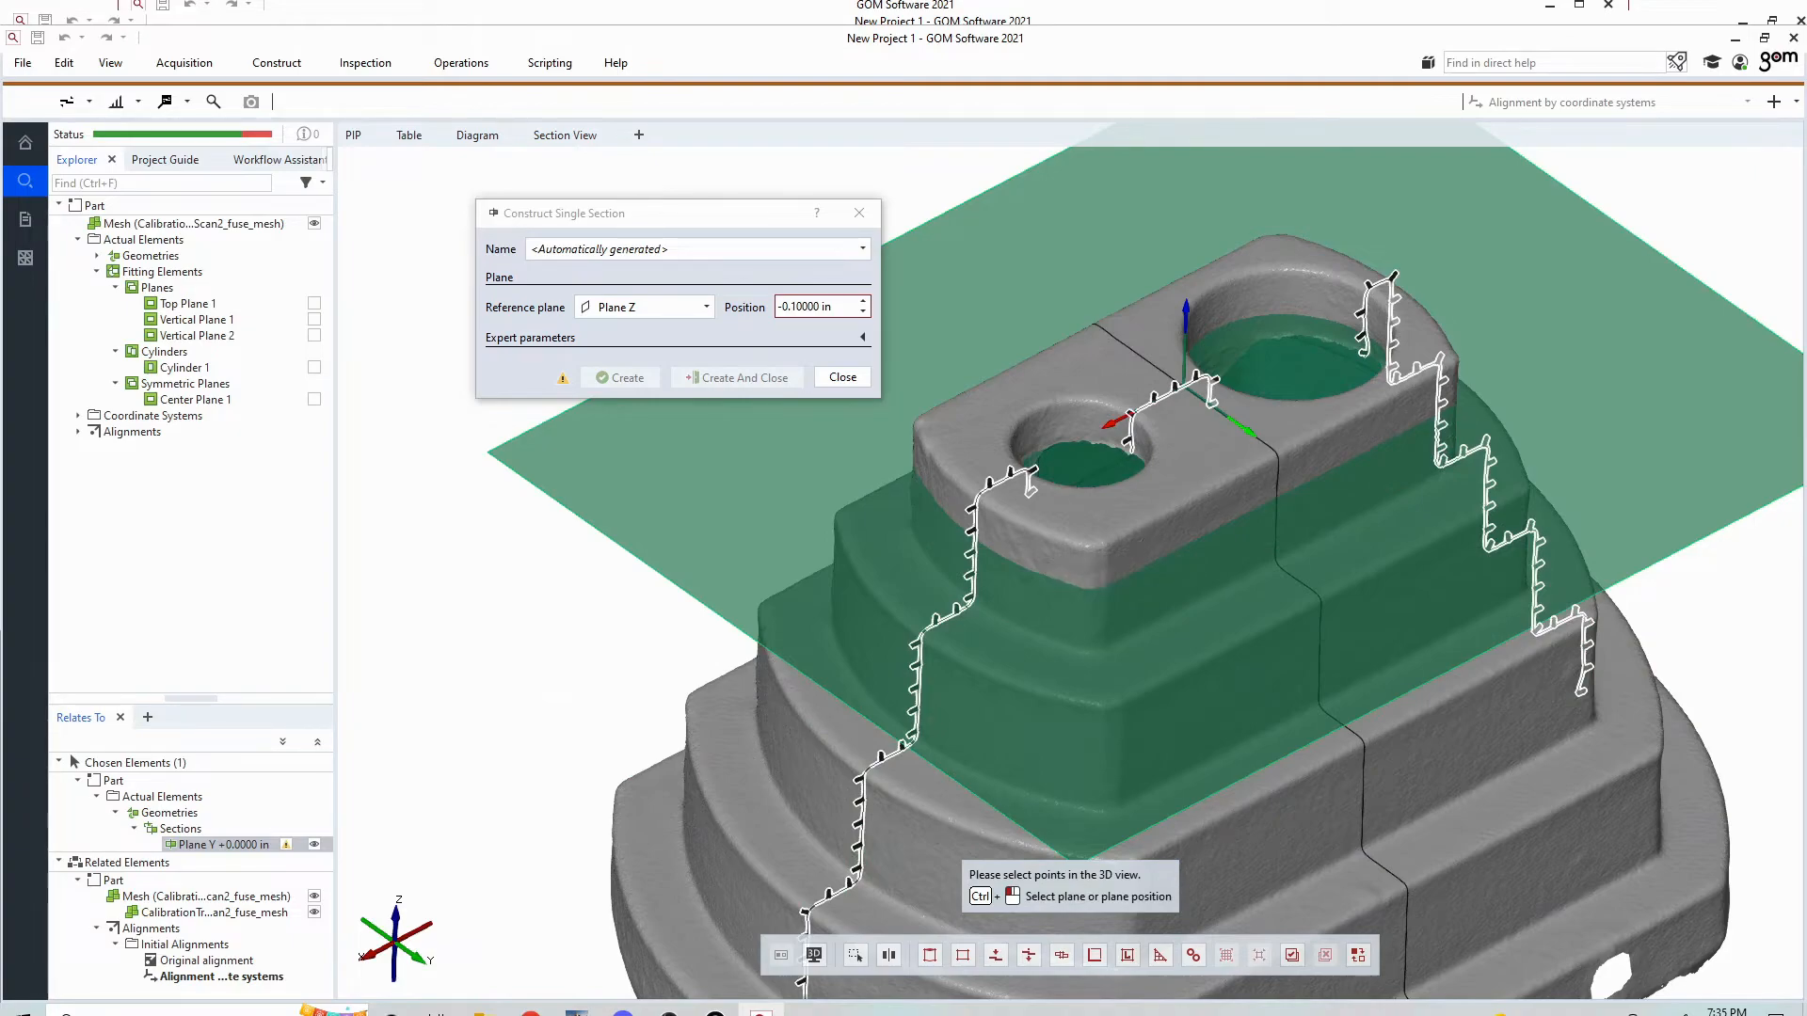
key(Up)
key(Up)
key(Up)
key(Up)
key(Up)
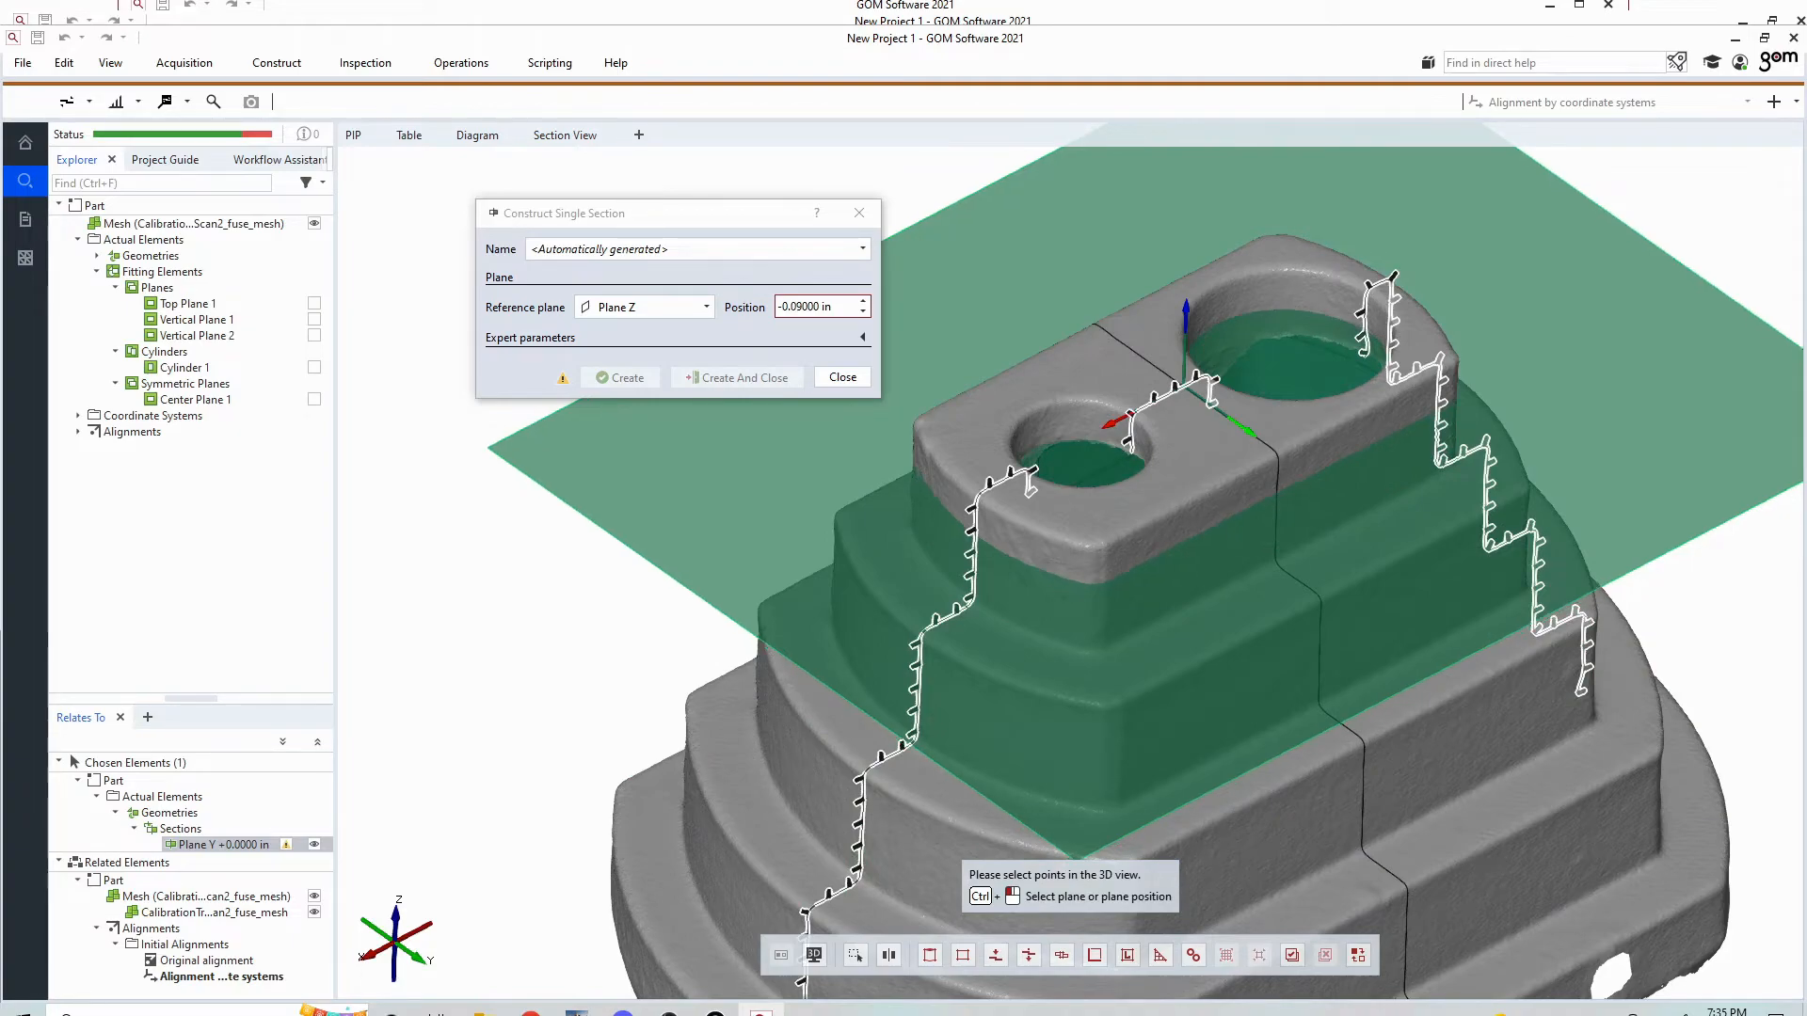
key(Up)
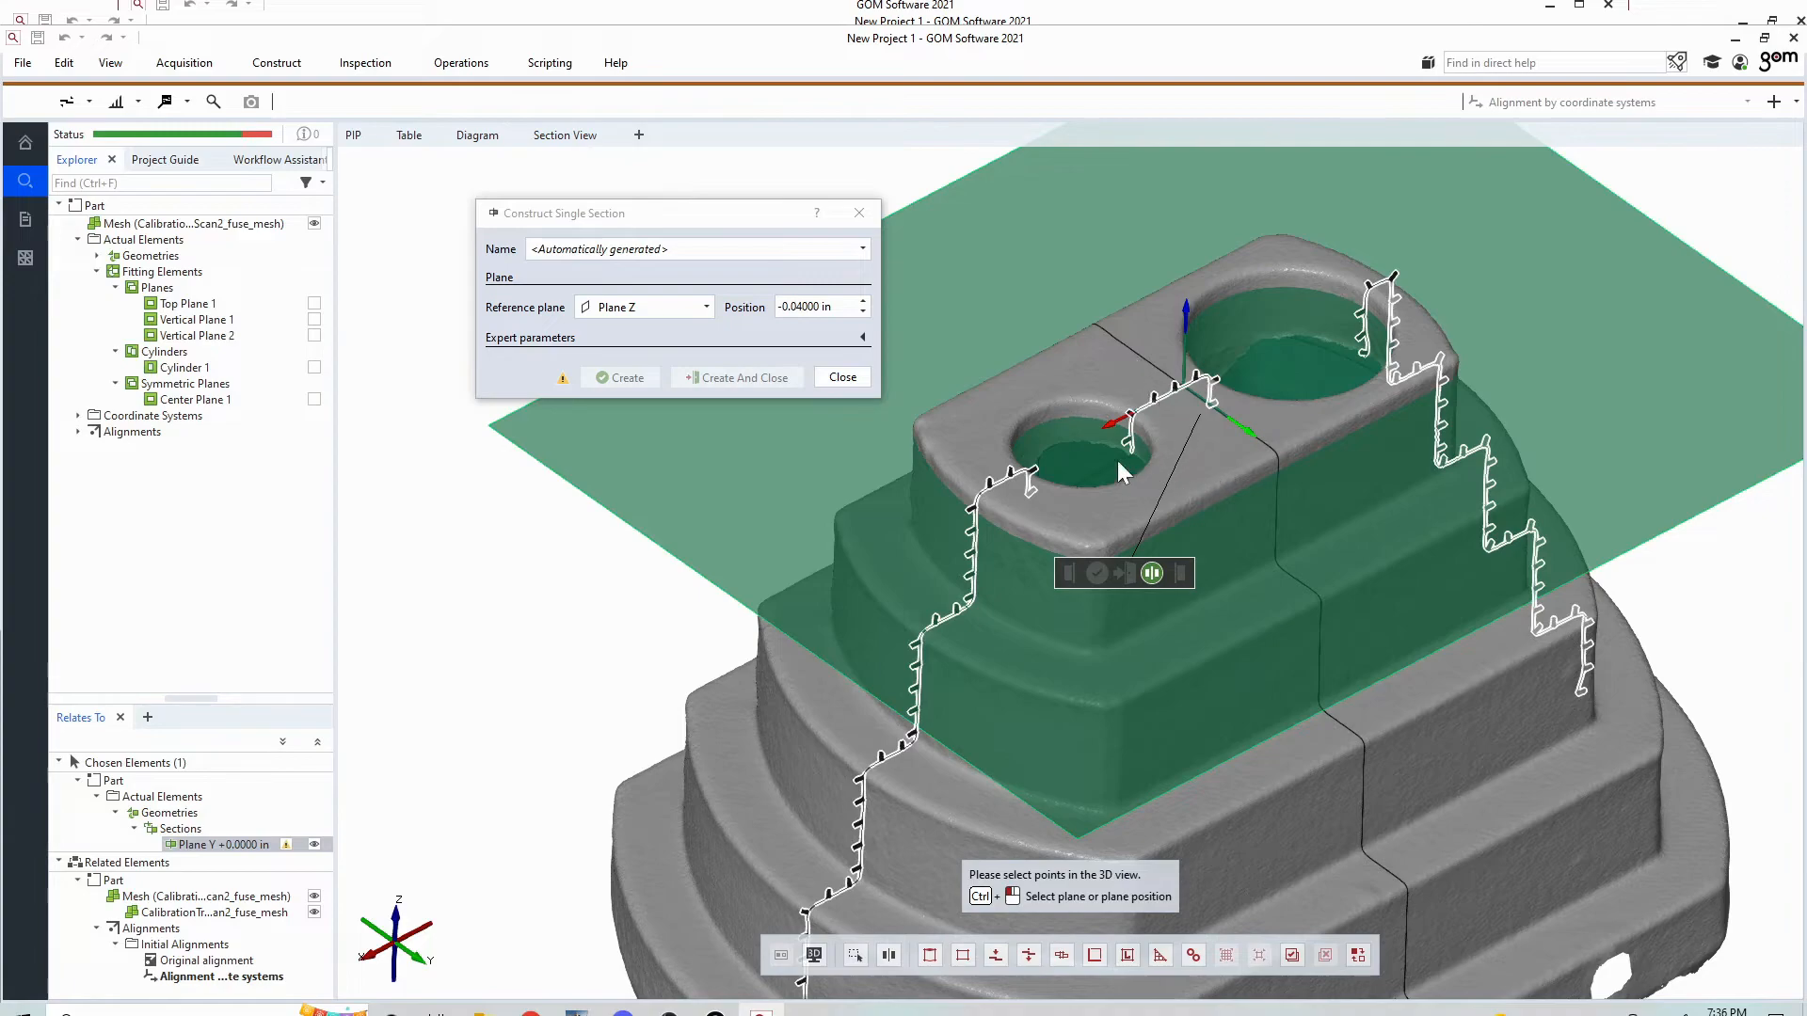
- Select all points of the mesh, create the Plane Z section and finish constructing sections
right_click(1102, 370)
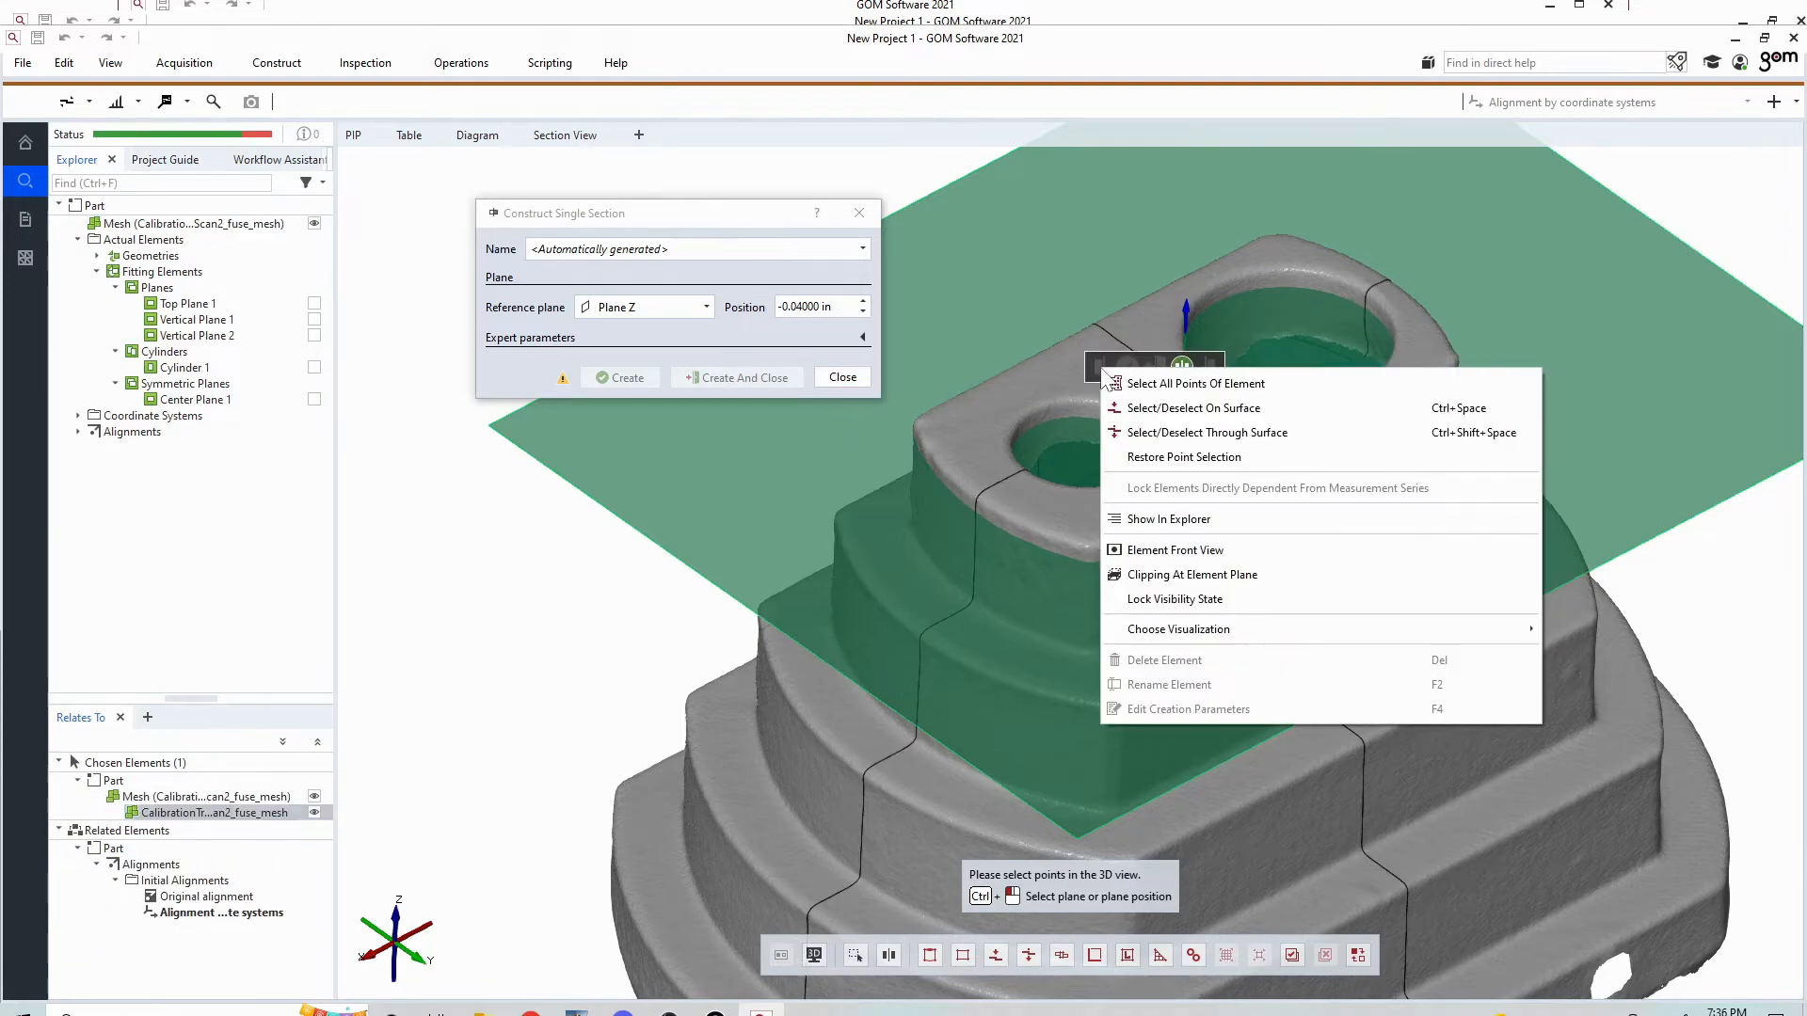
click(1168, 387)
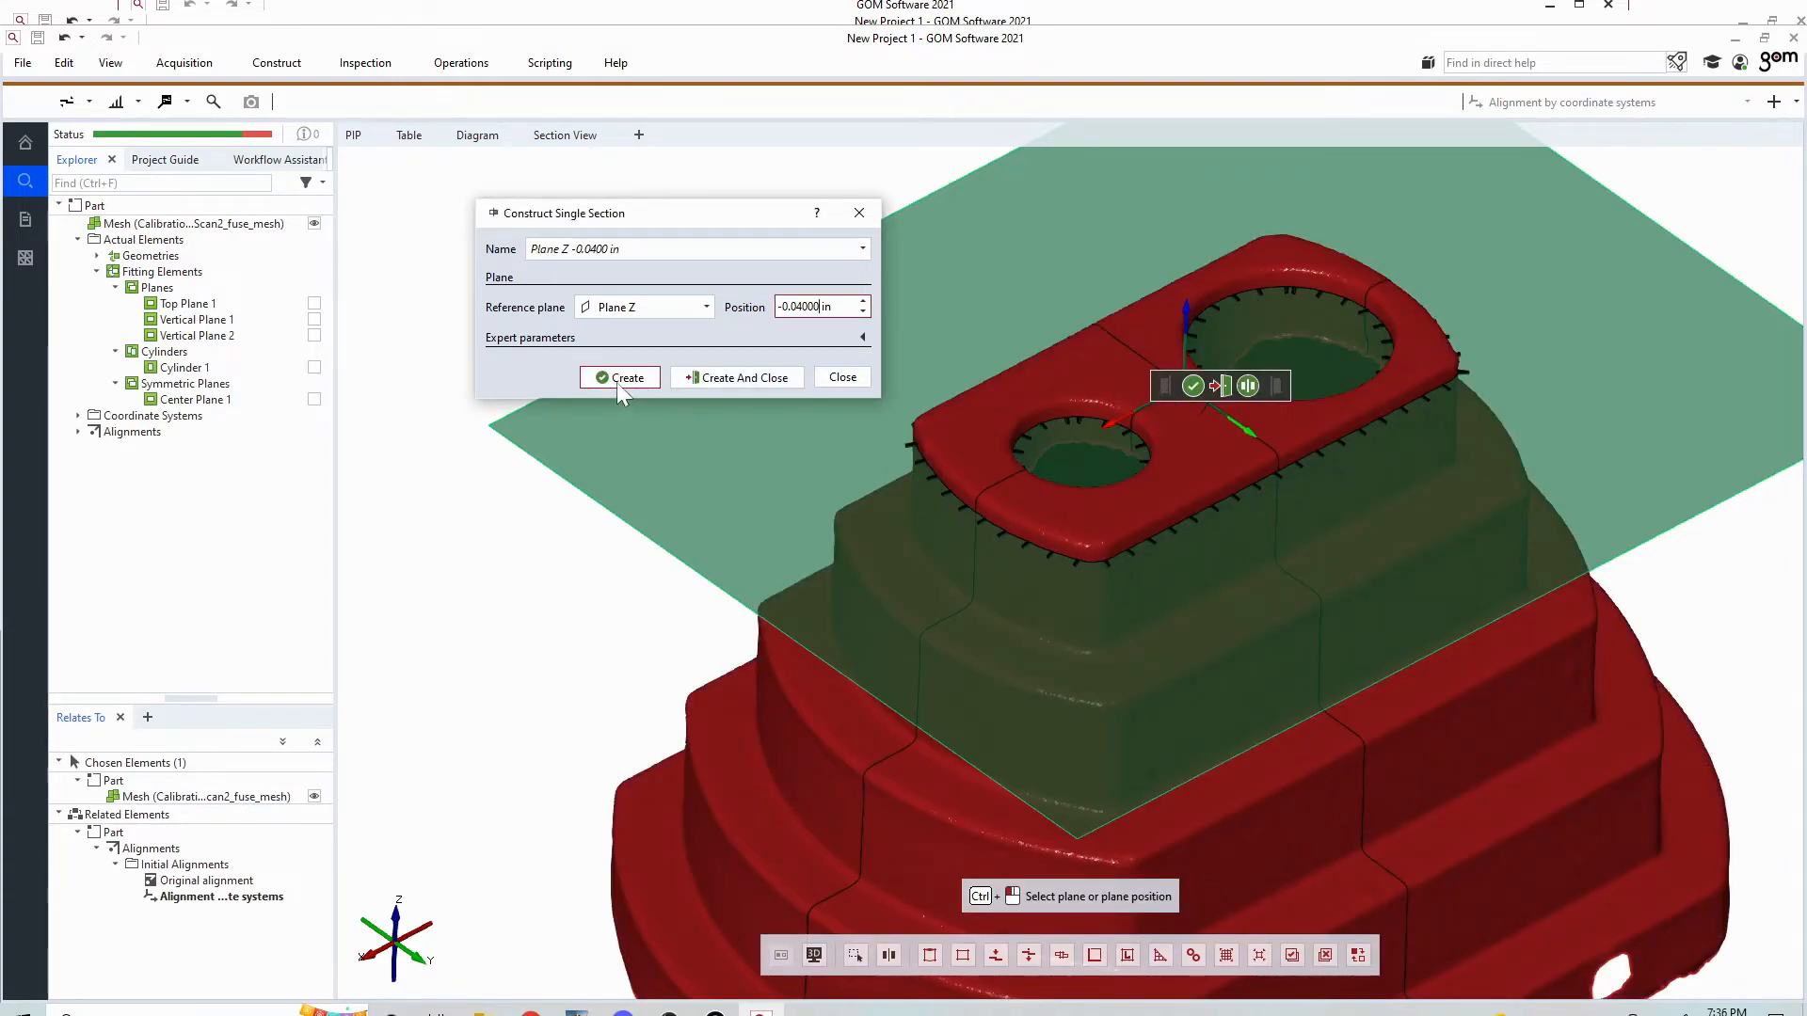
click(713, 379)
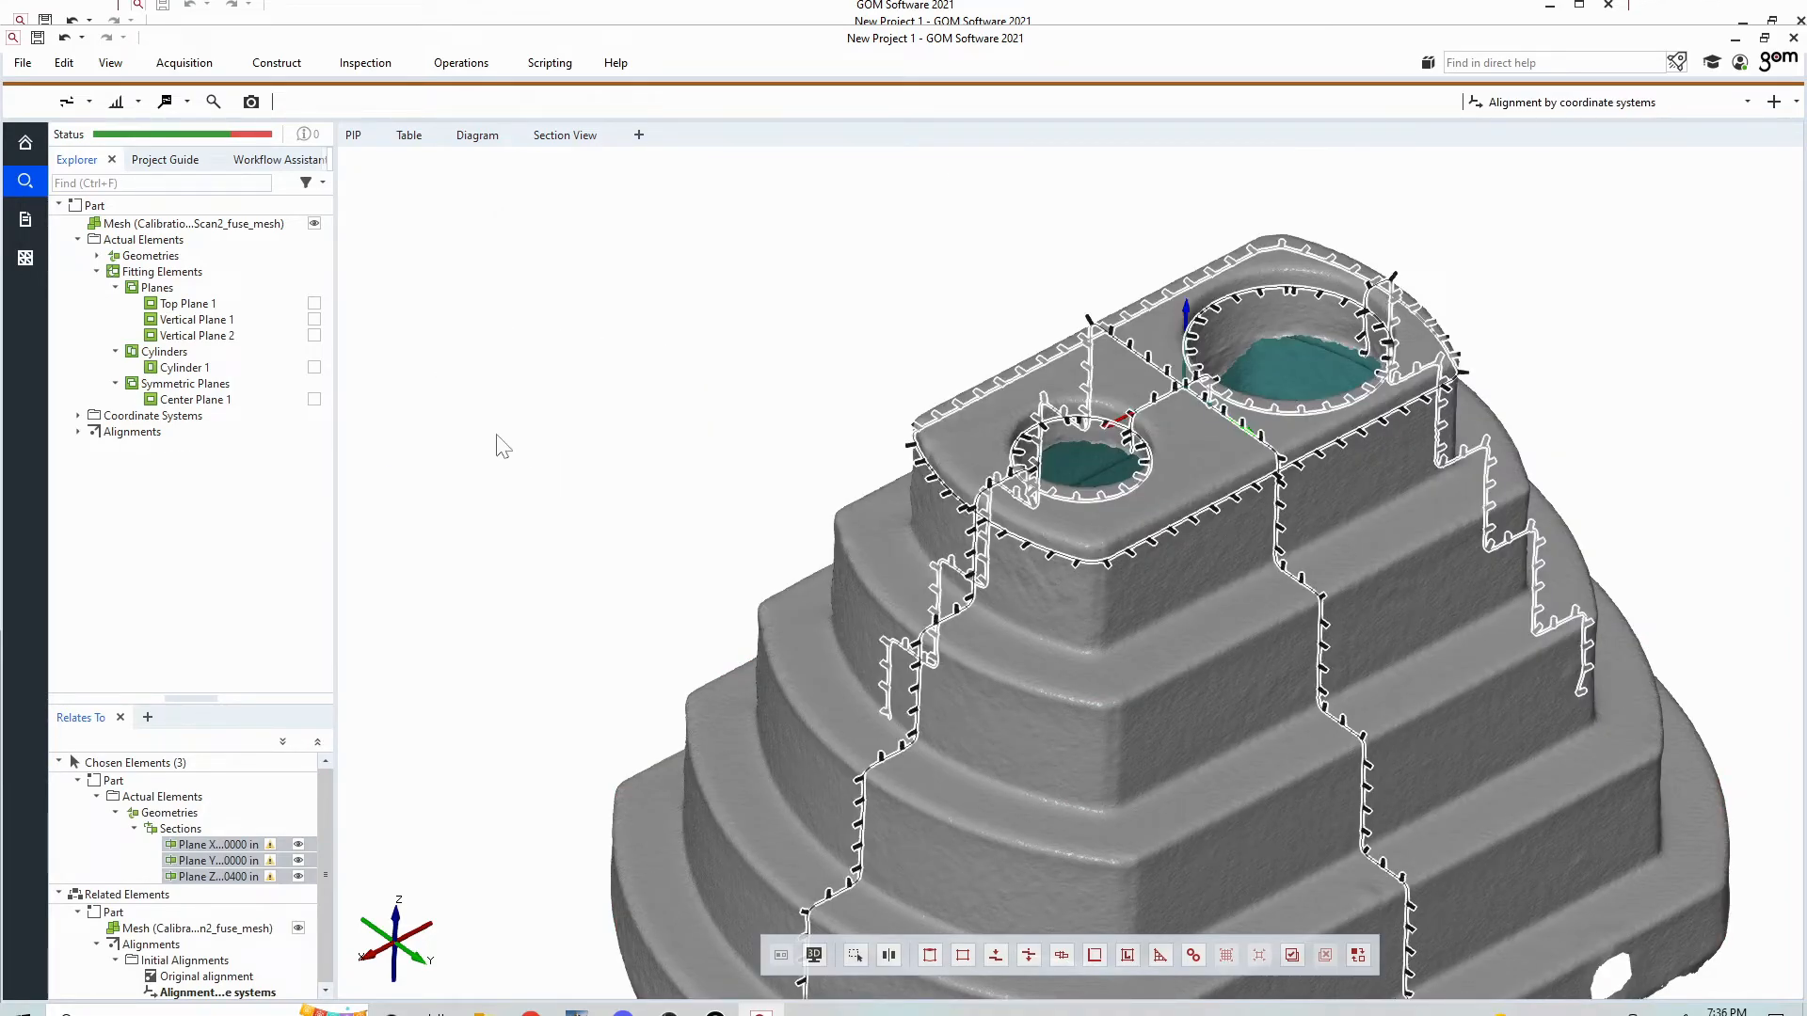
- Show only the Plane X section in the 3D view and inspect its stepped profile along the X axis
scroll(734, 471, down, 5)
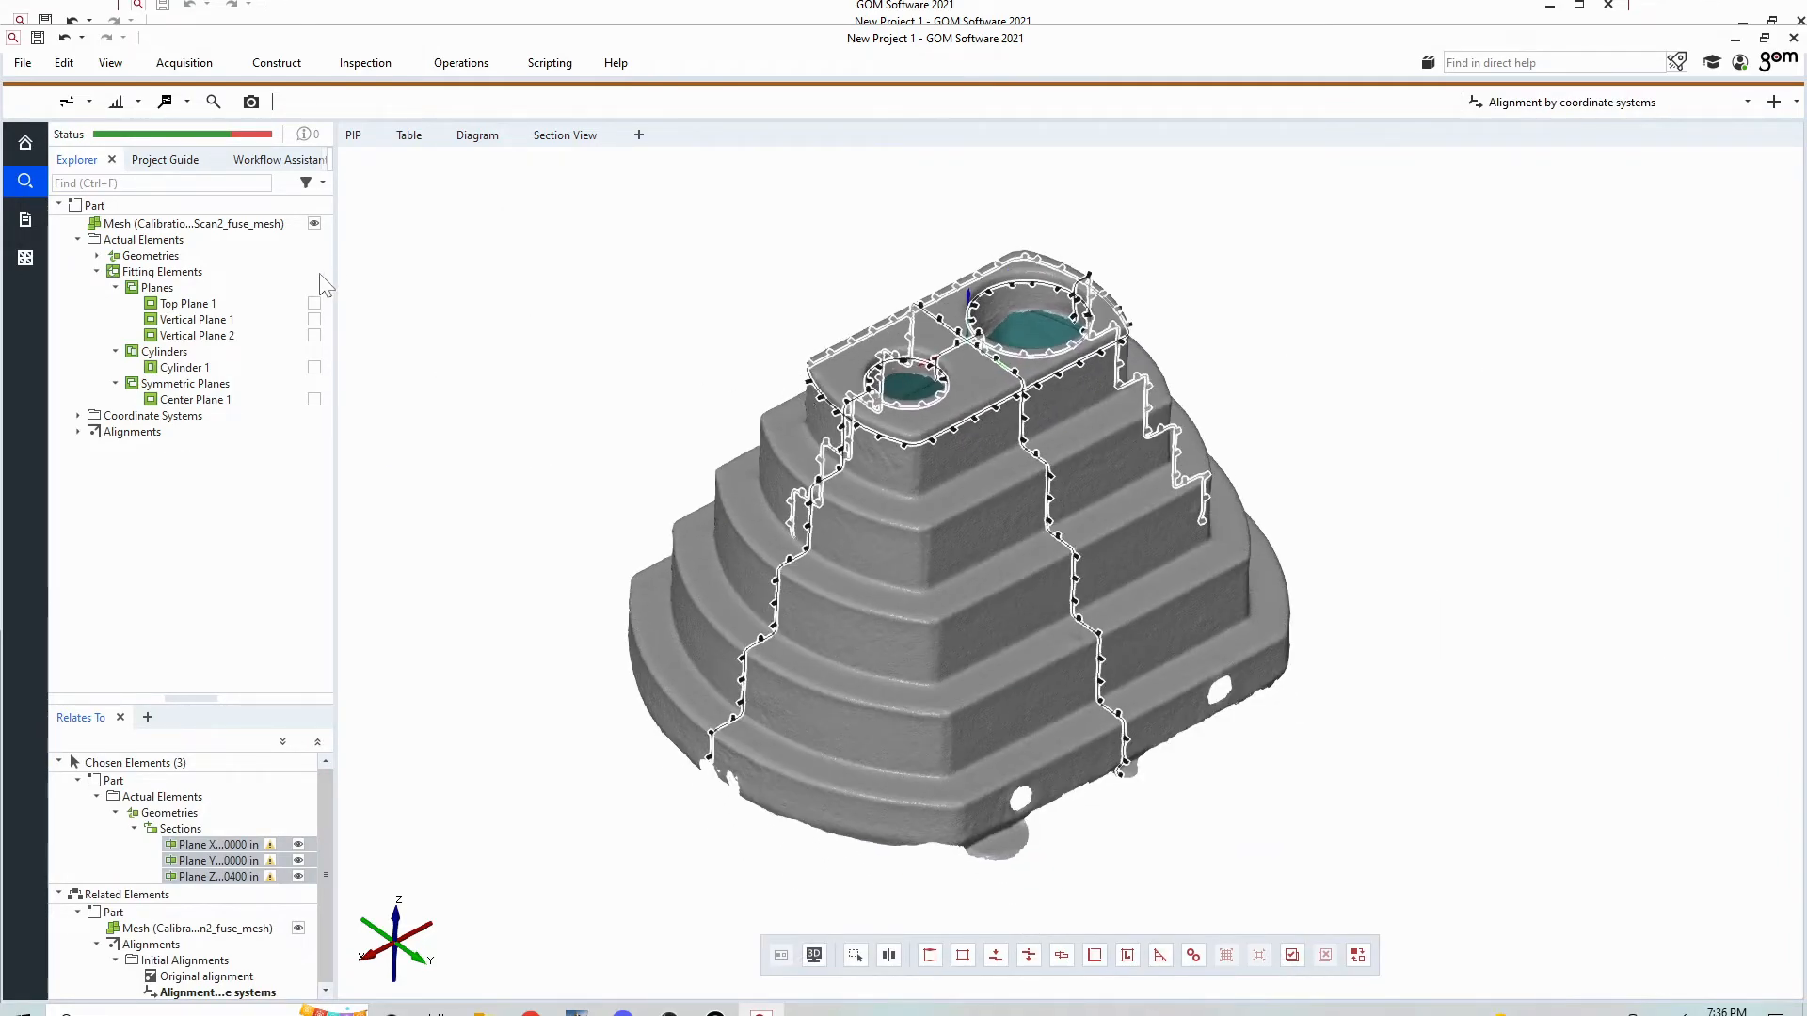
click(97, 256)
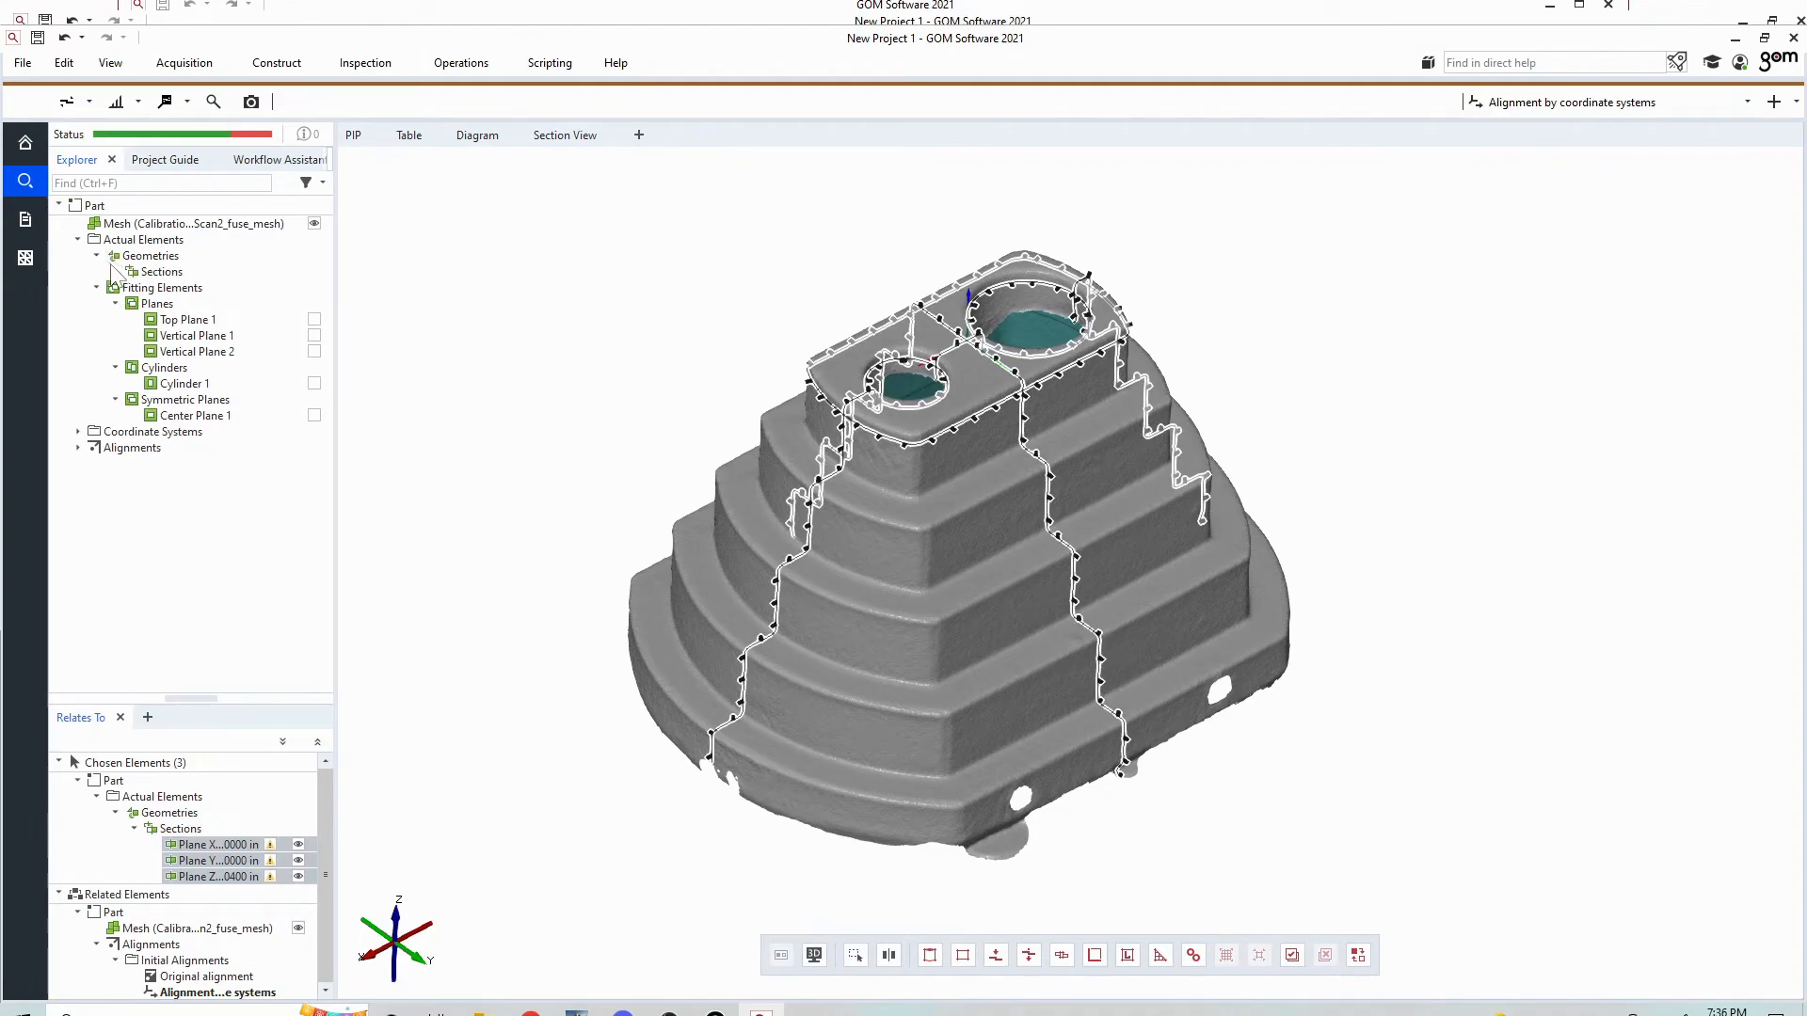
click(116, 272)
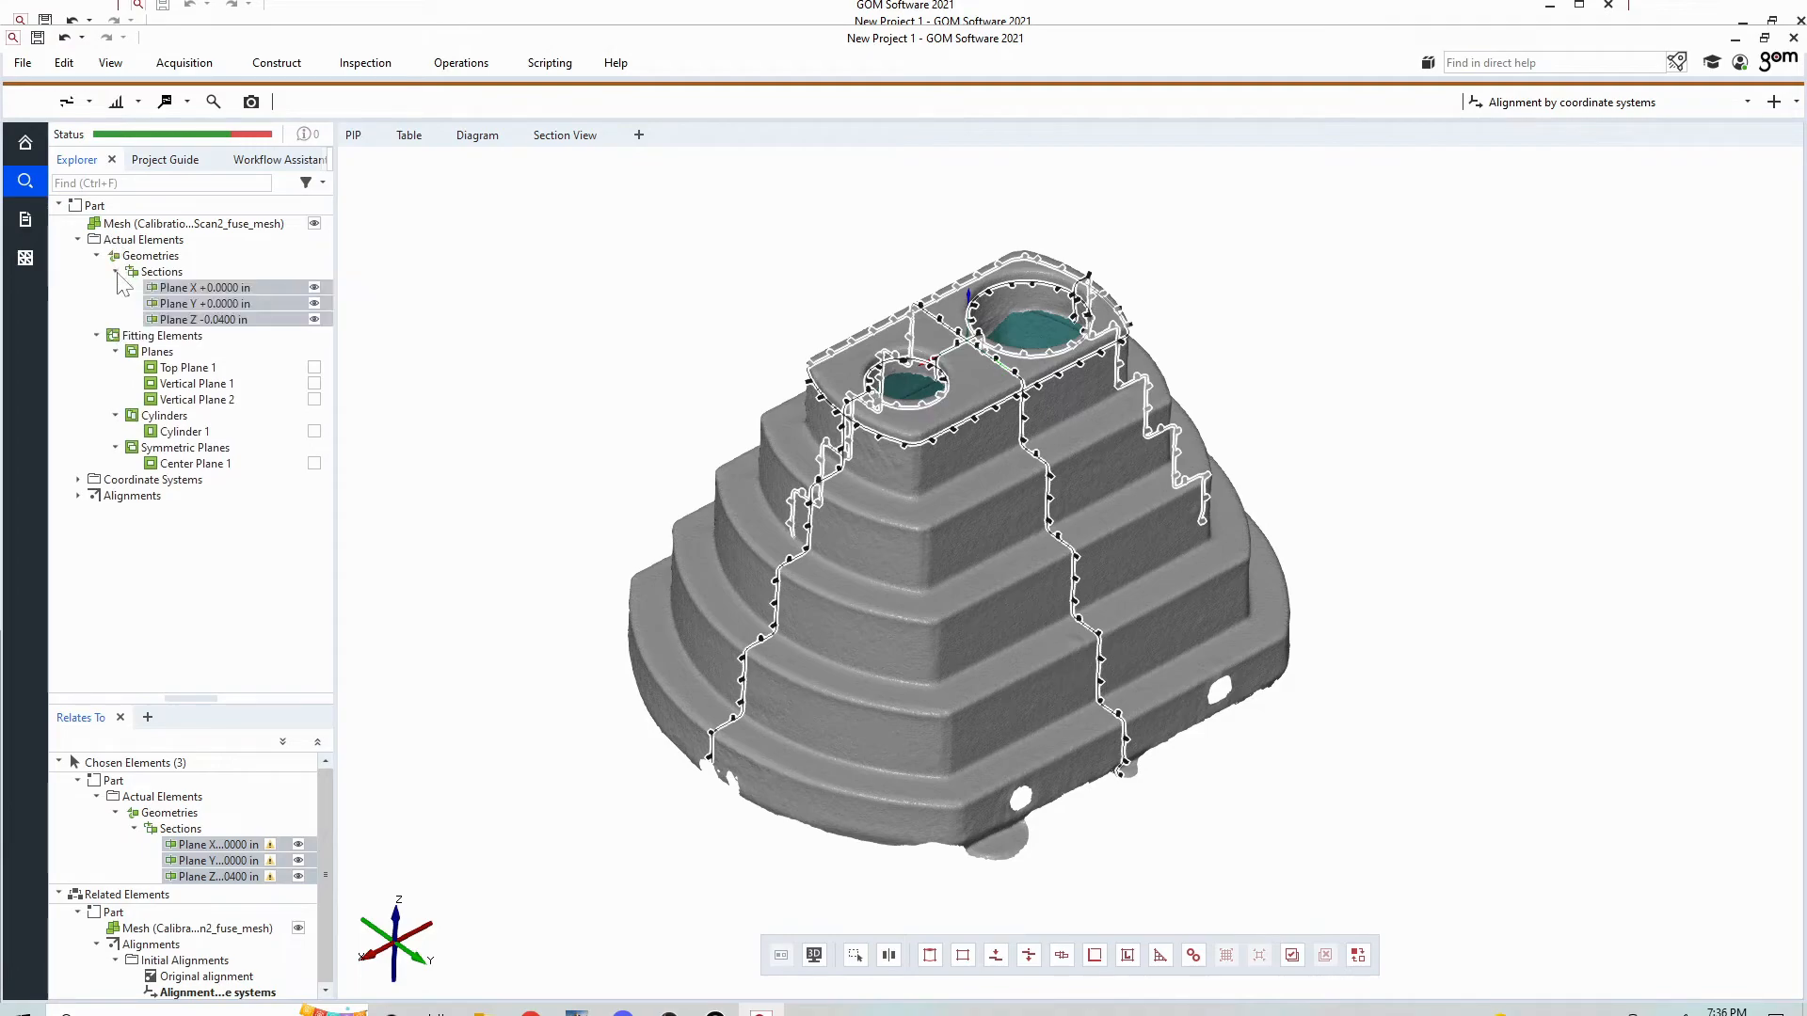
click(188, 287)
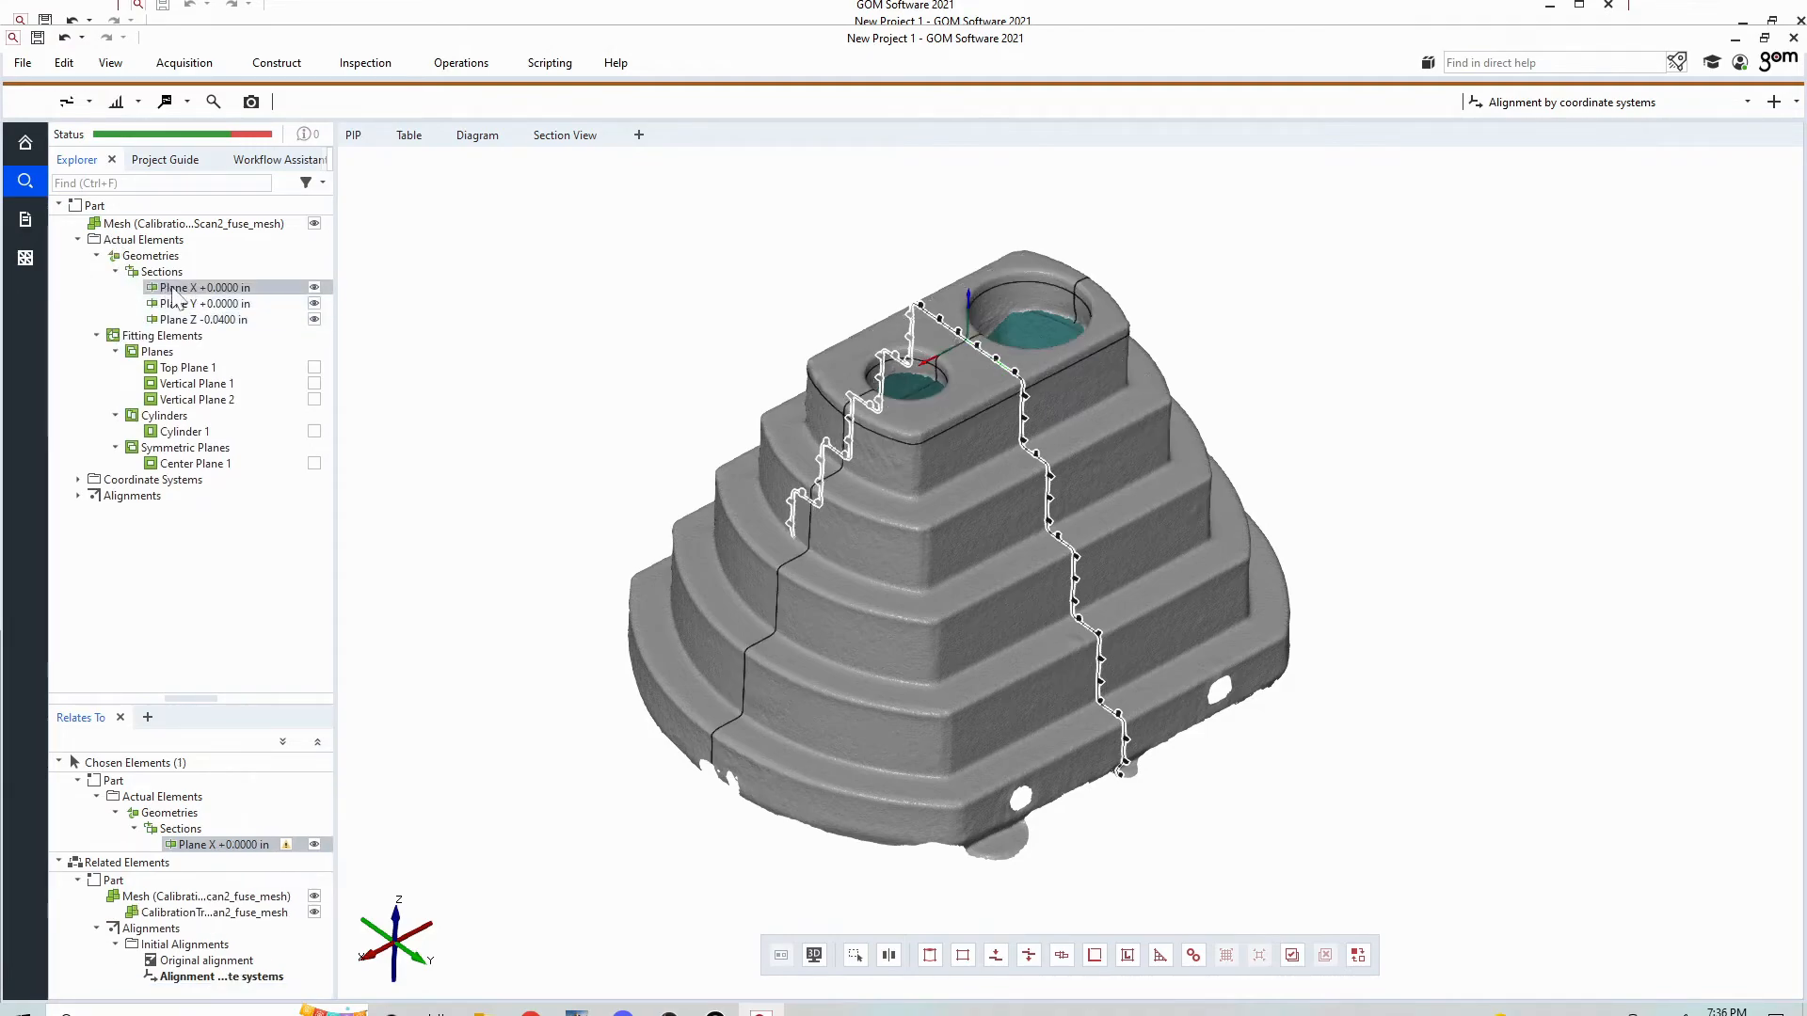
drag(174, 299, 540, 318)
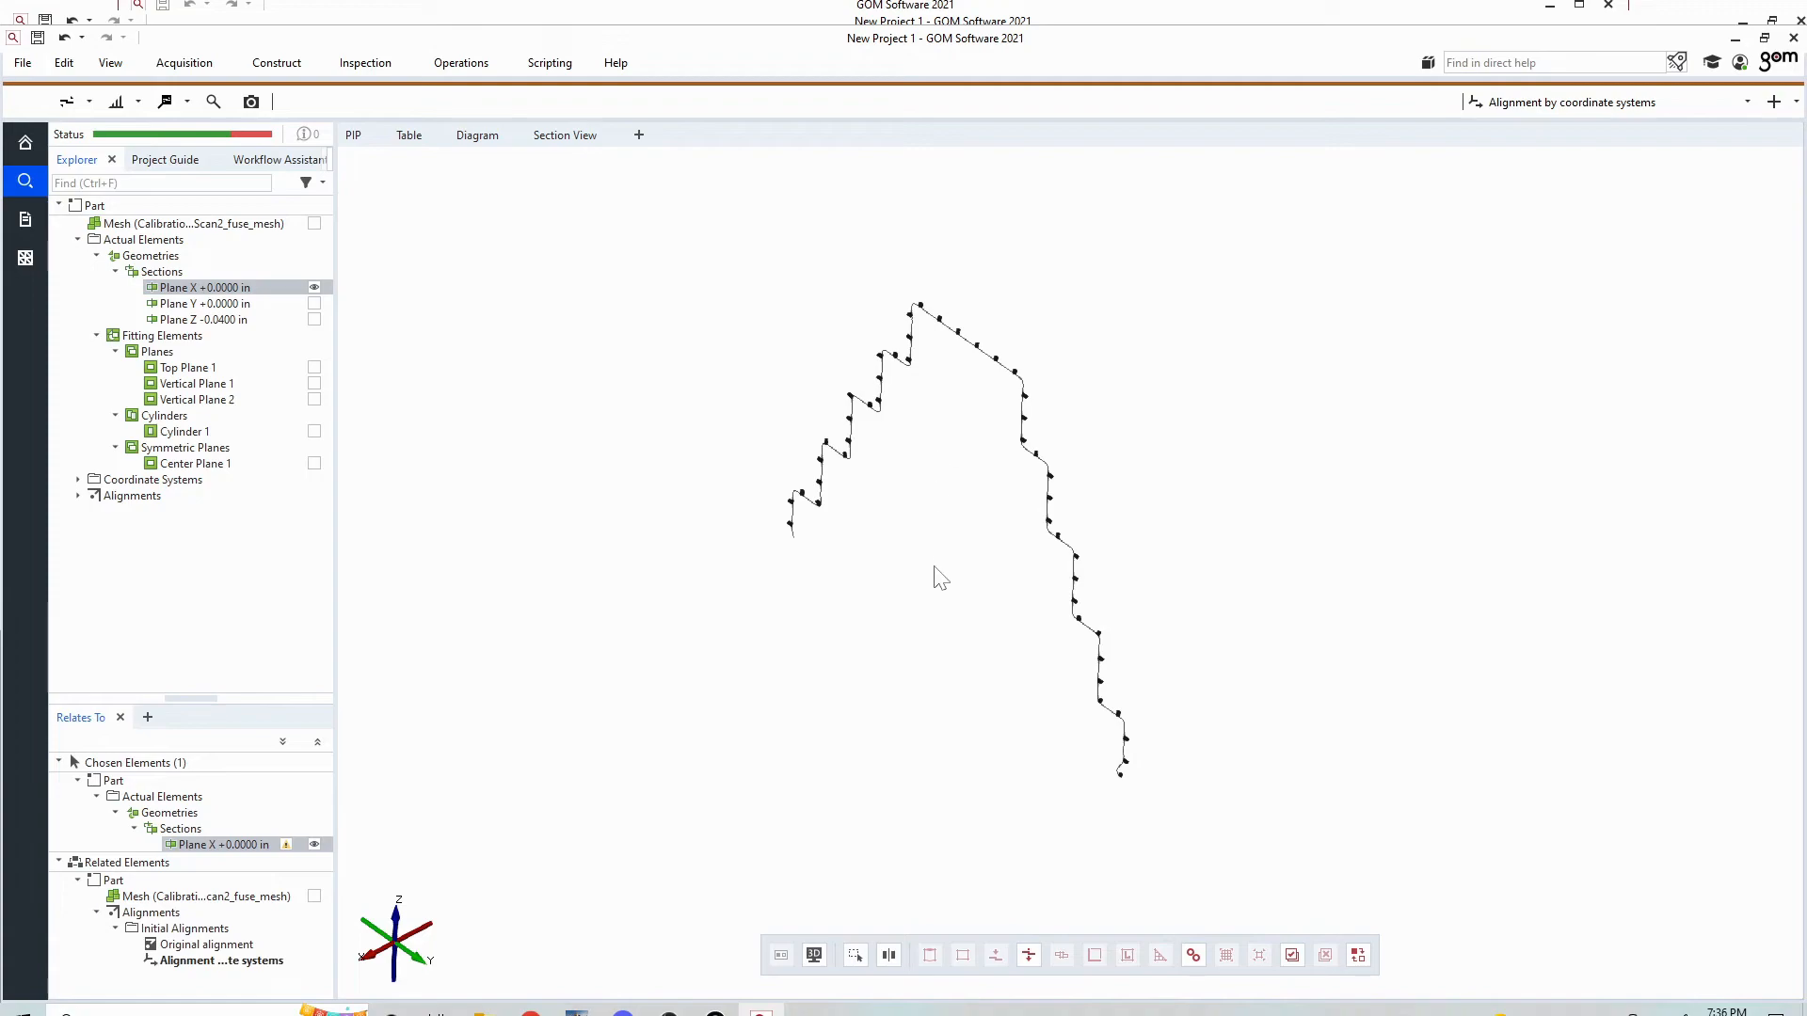
click(382, 954)
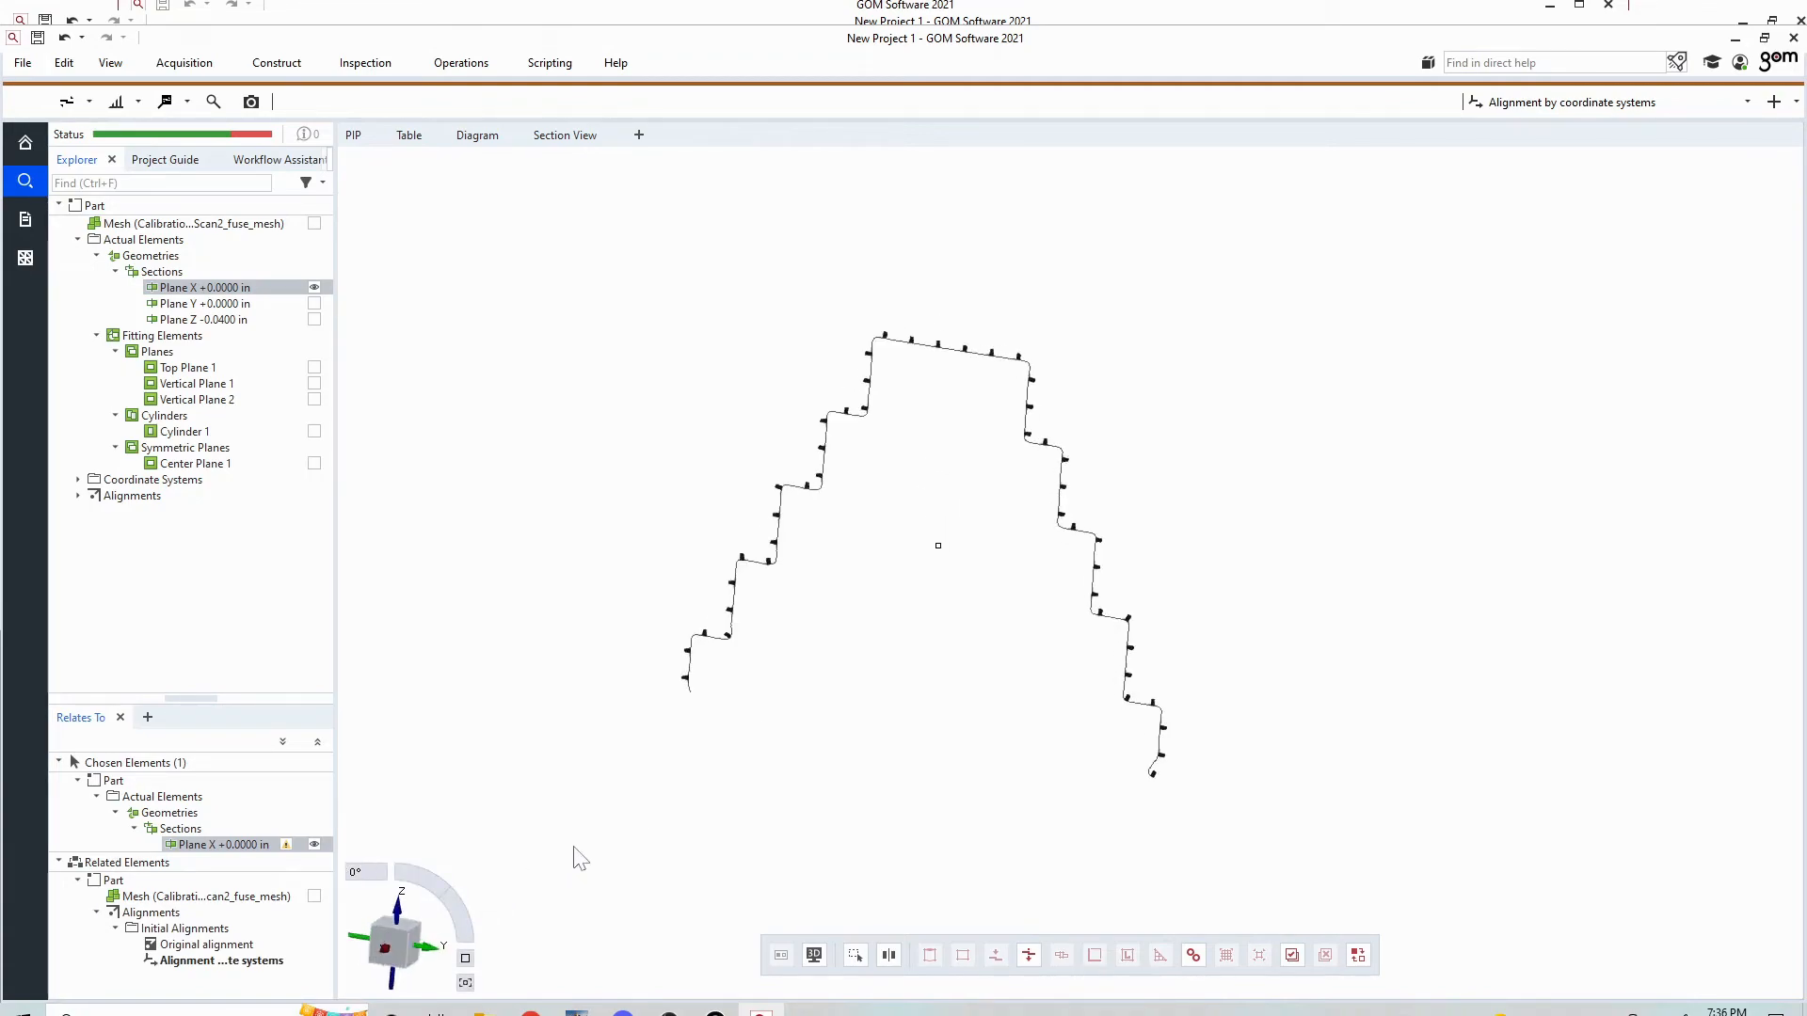
click(1001, 583)
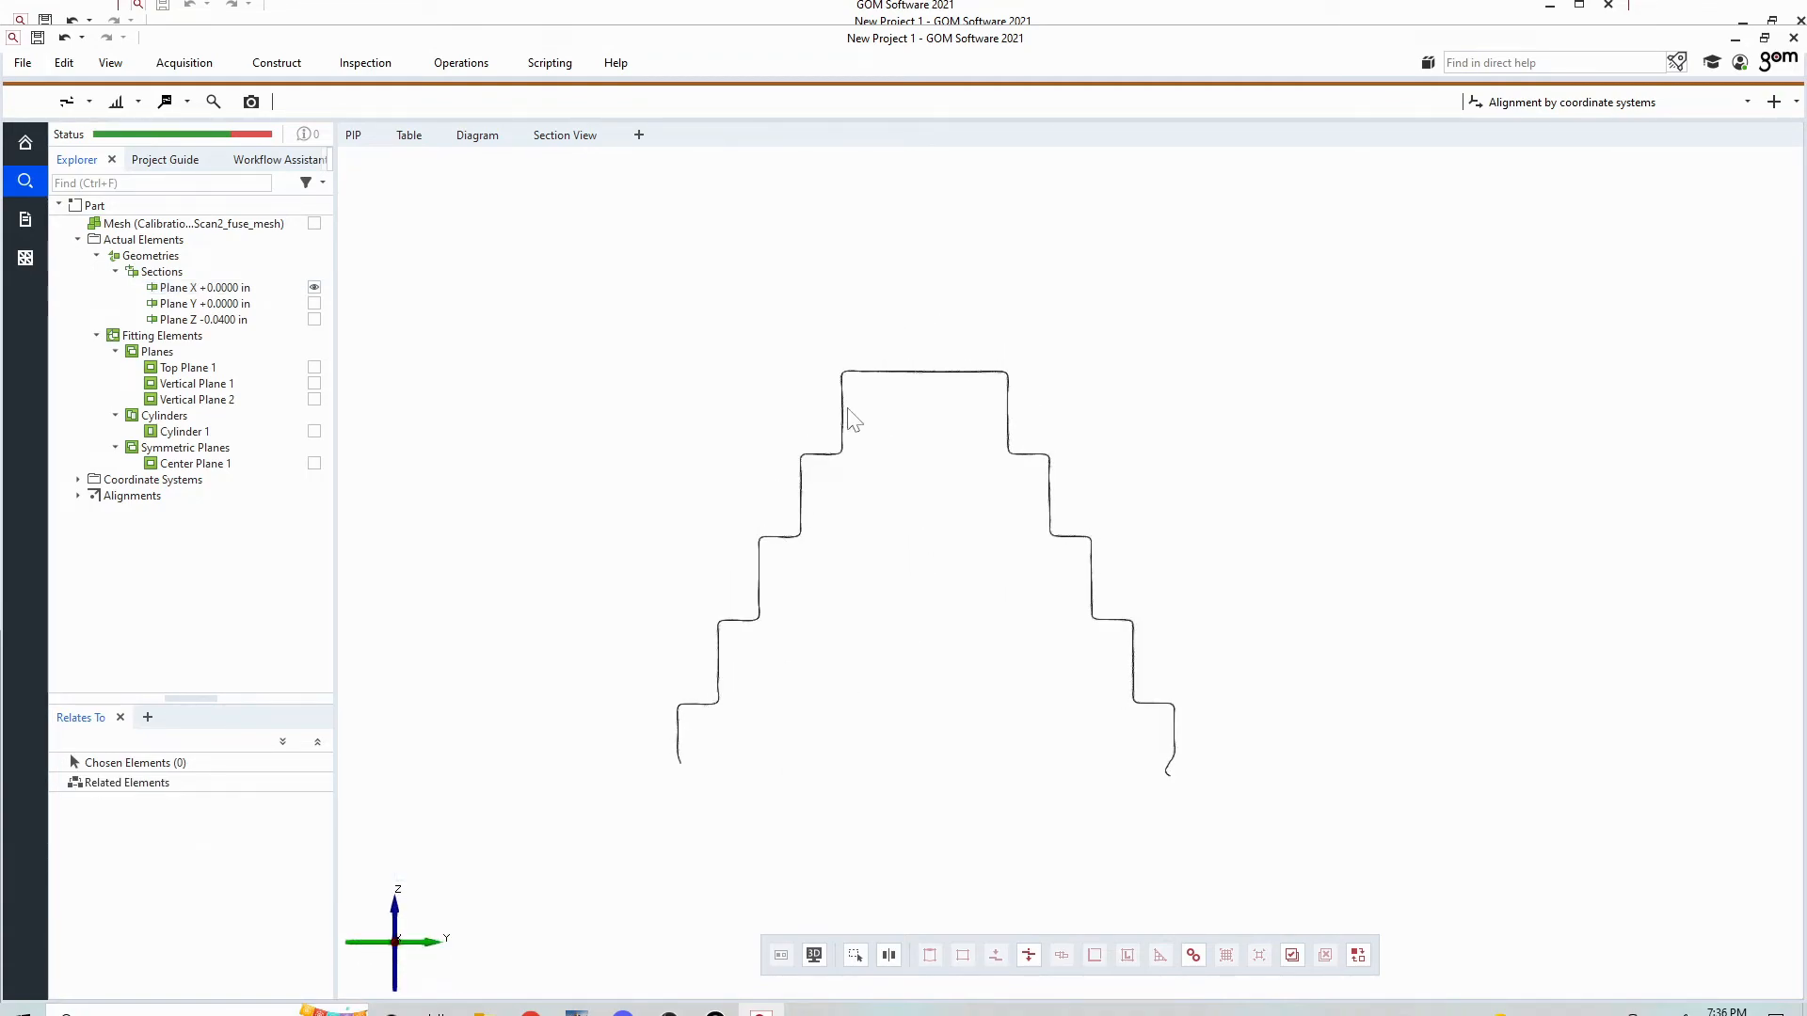
drag(994, 518, 891, 637)
- Export the Plane X section geometry as the IGES file Plane X +0.0000 in.igs in the default unit (in)
click(202, 287)
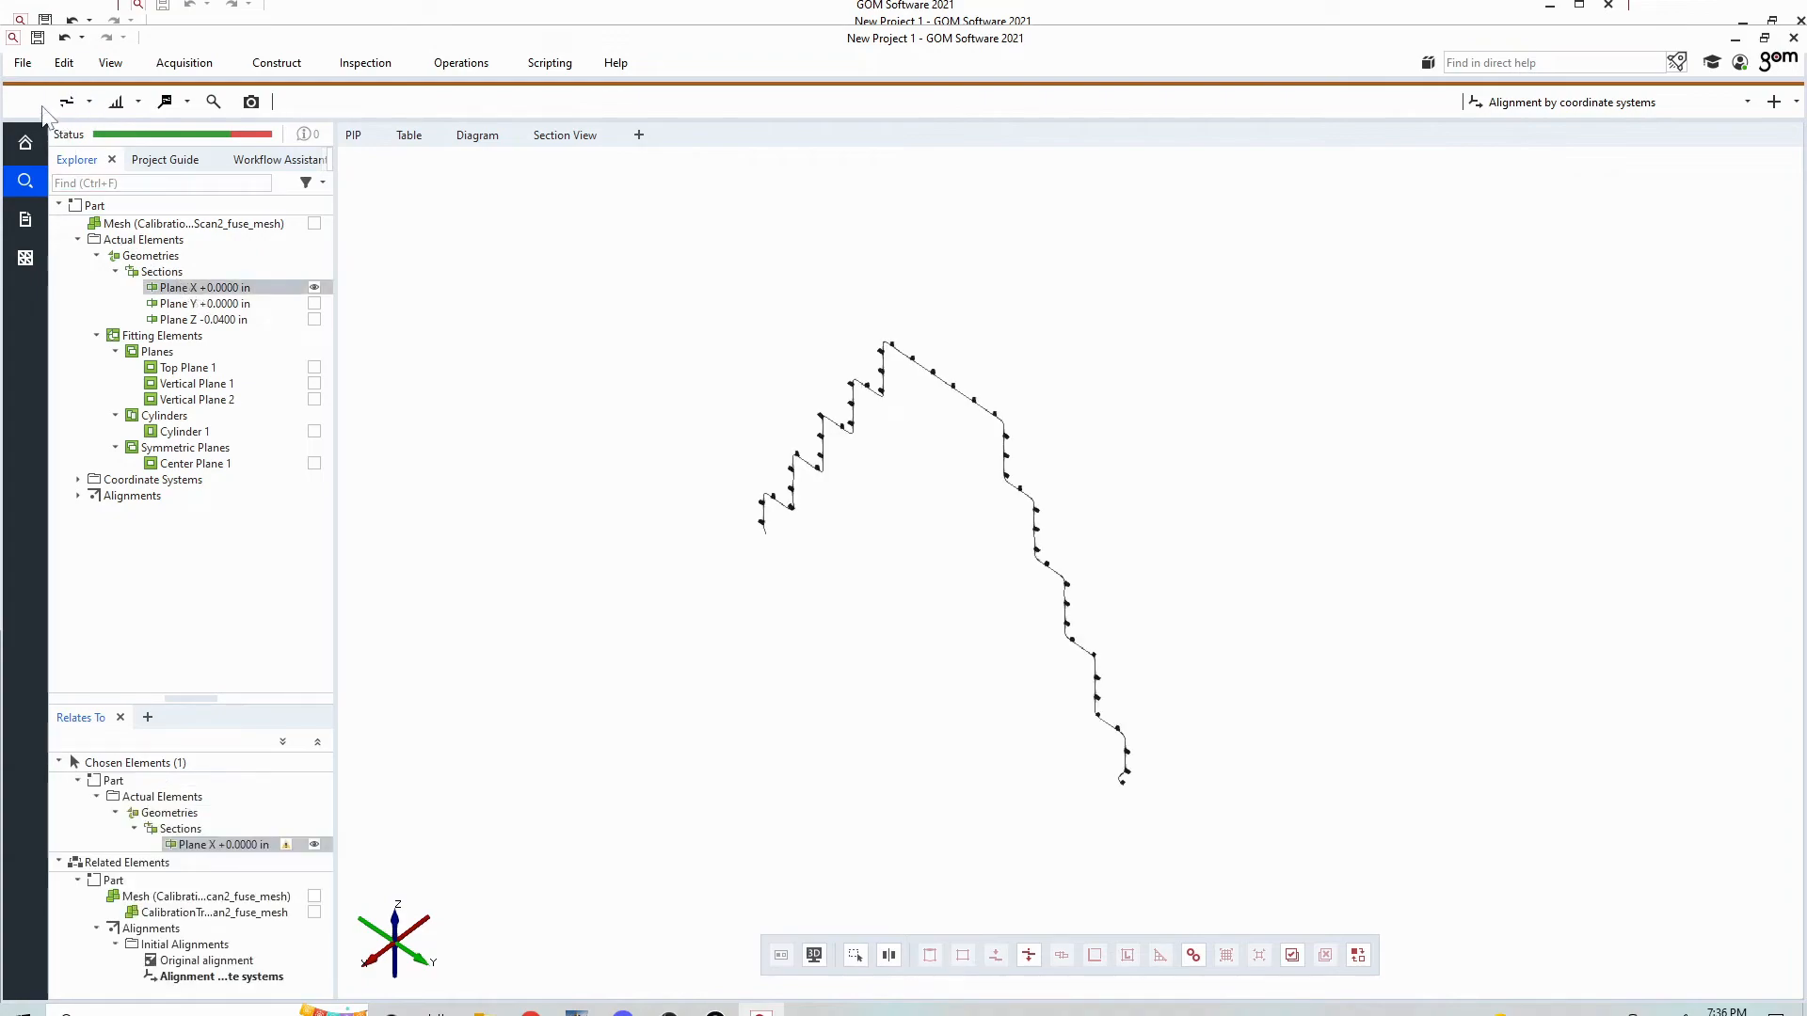
click(23, 64)
mouse_move(111, 277)
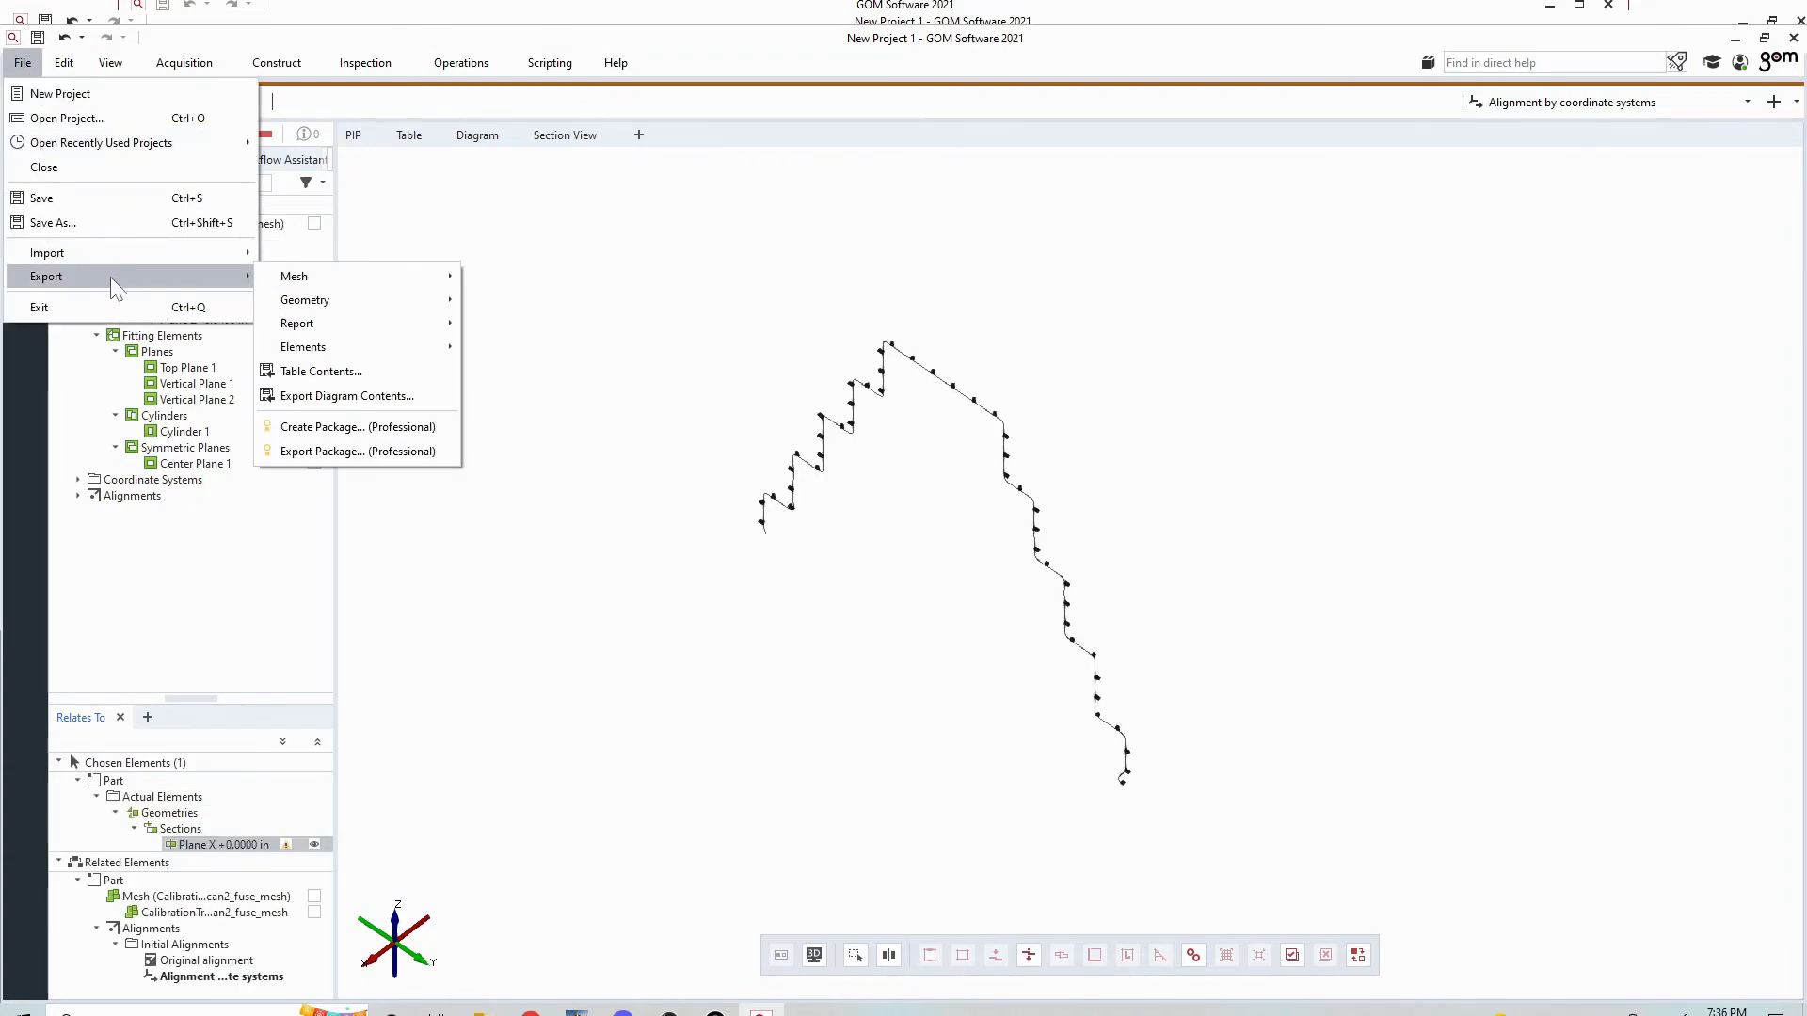
mouse_move(310, 300)
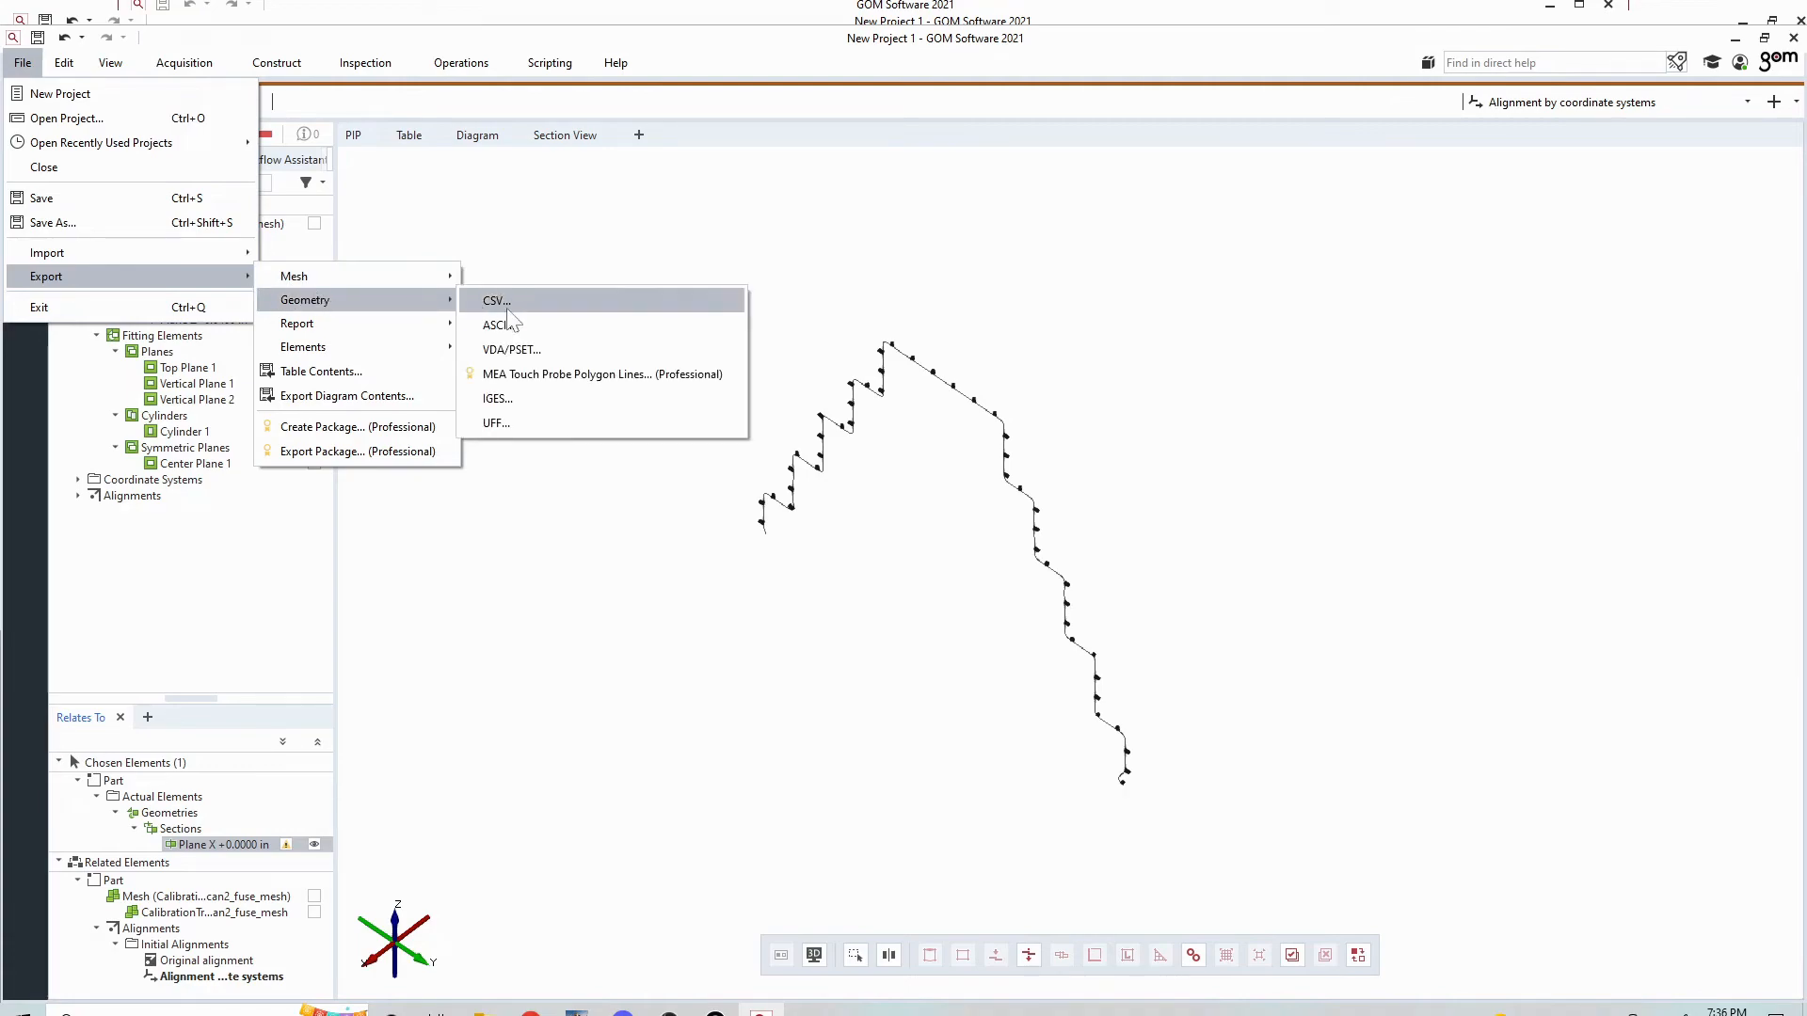
click(524, 401)
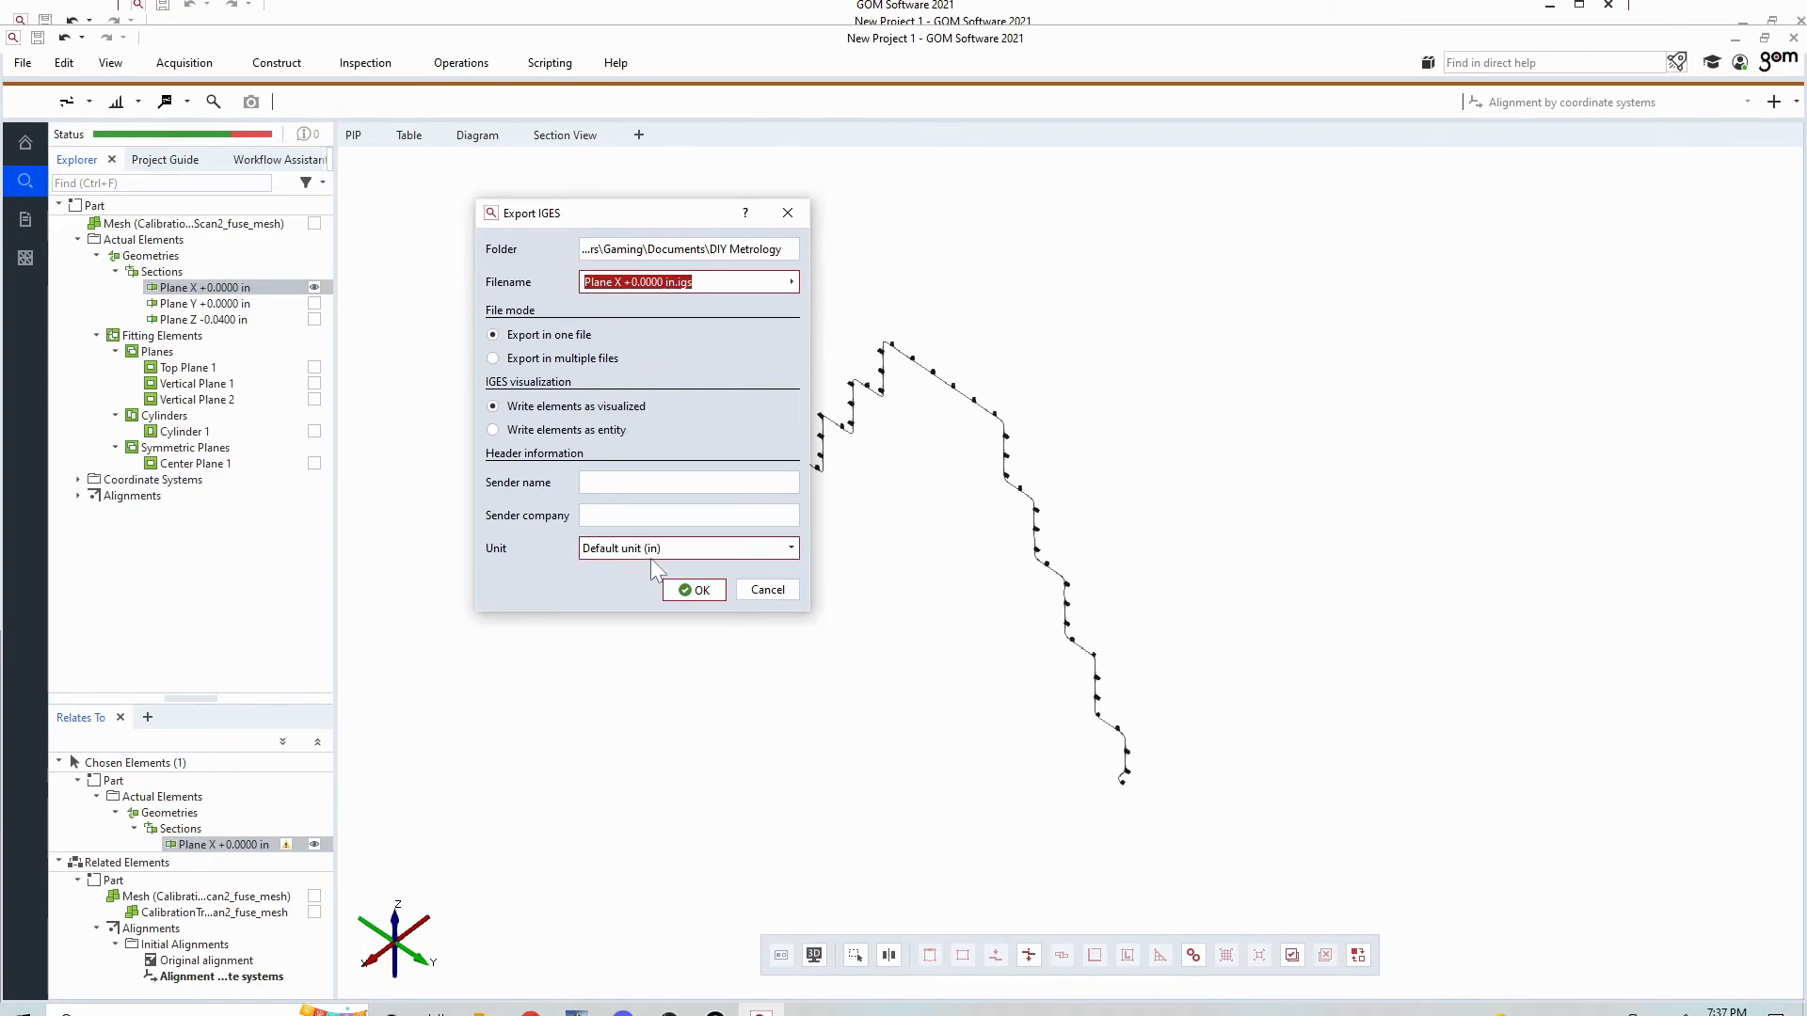
click(695, 590)
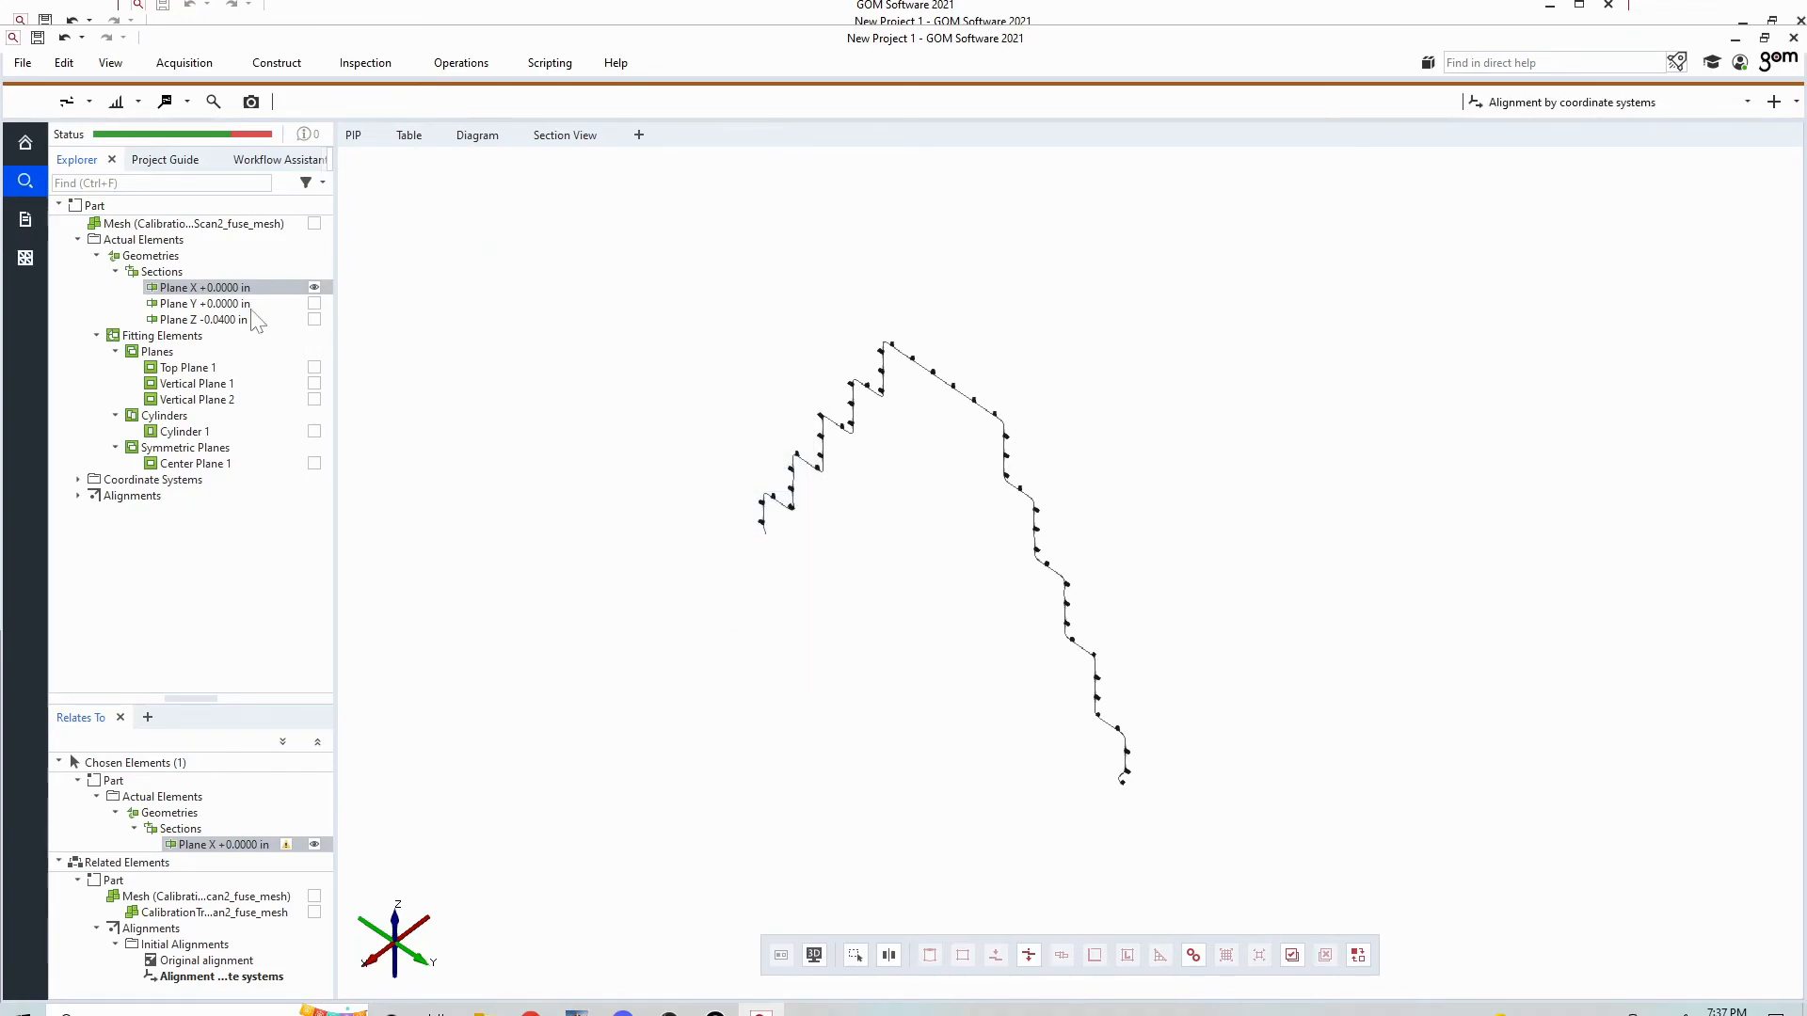
- Export the Plane Y section geometry as the IGES file Plane Y +0.0000 in.igs in the default unit (in)
click(203, 303)
click(24, 64)
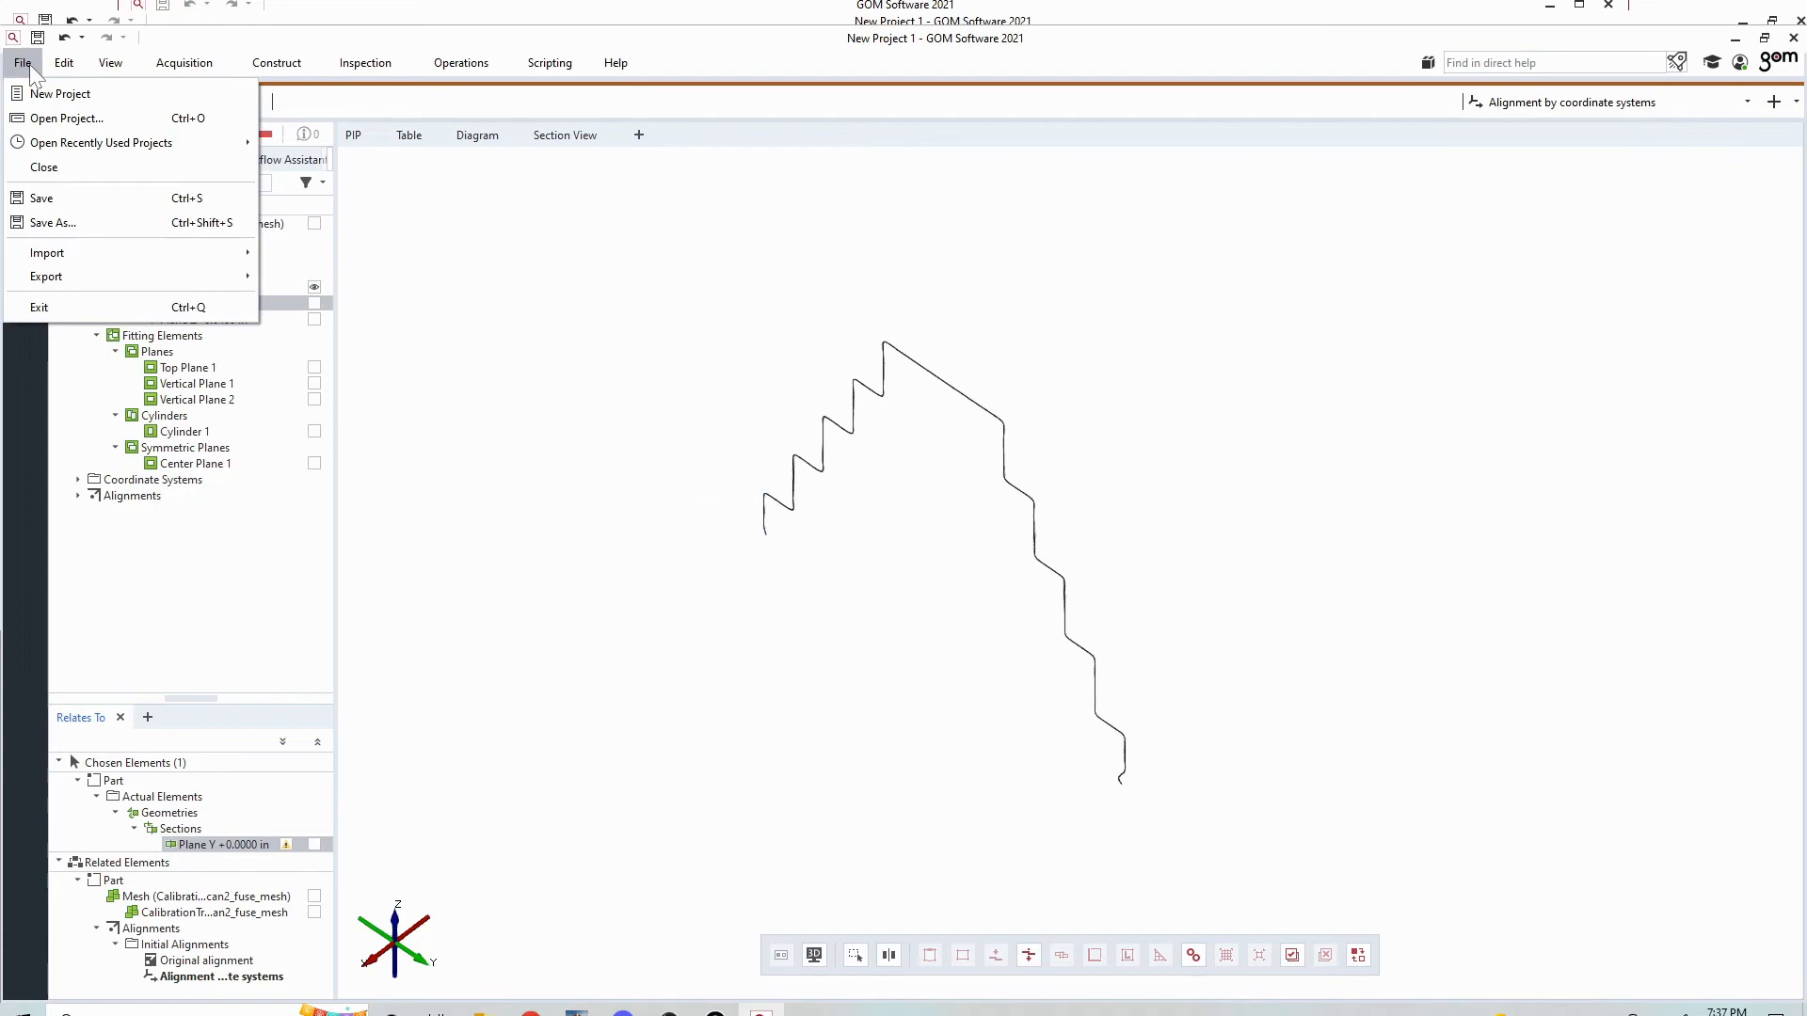
mouse_move(104, 274)
mouse_move(377, 297)
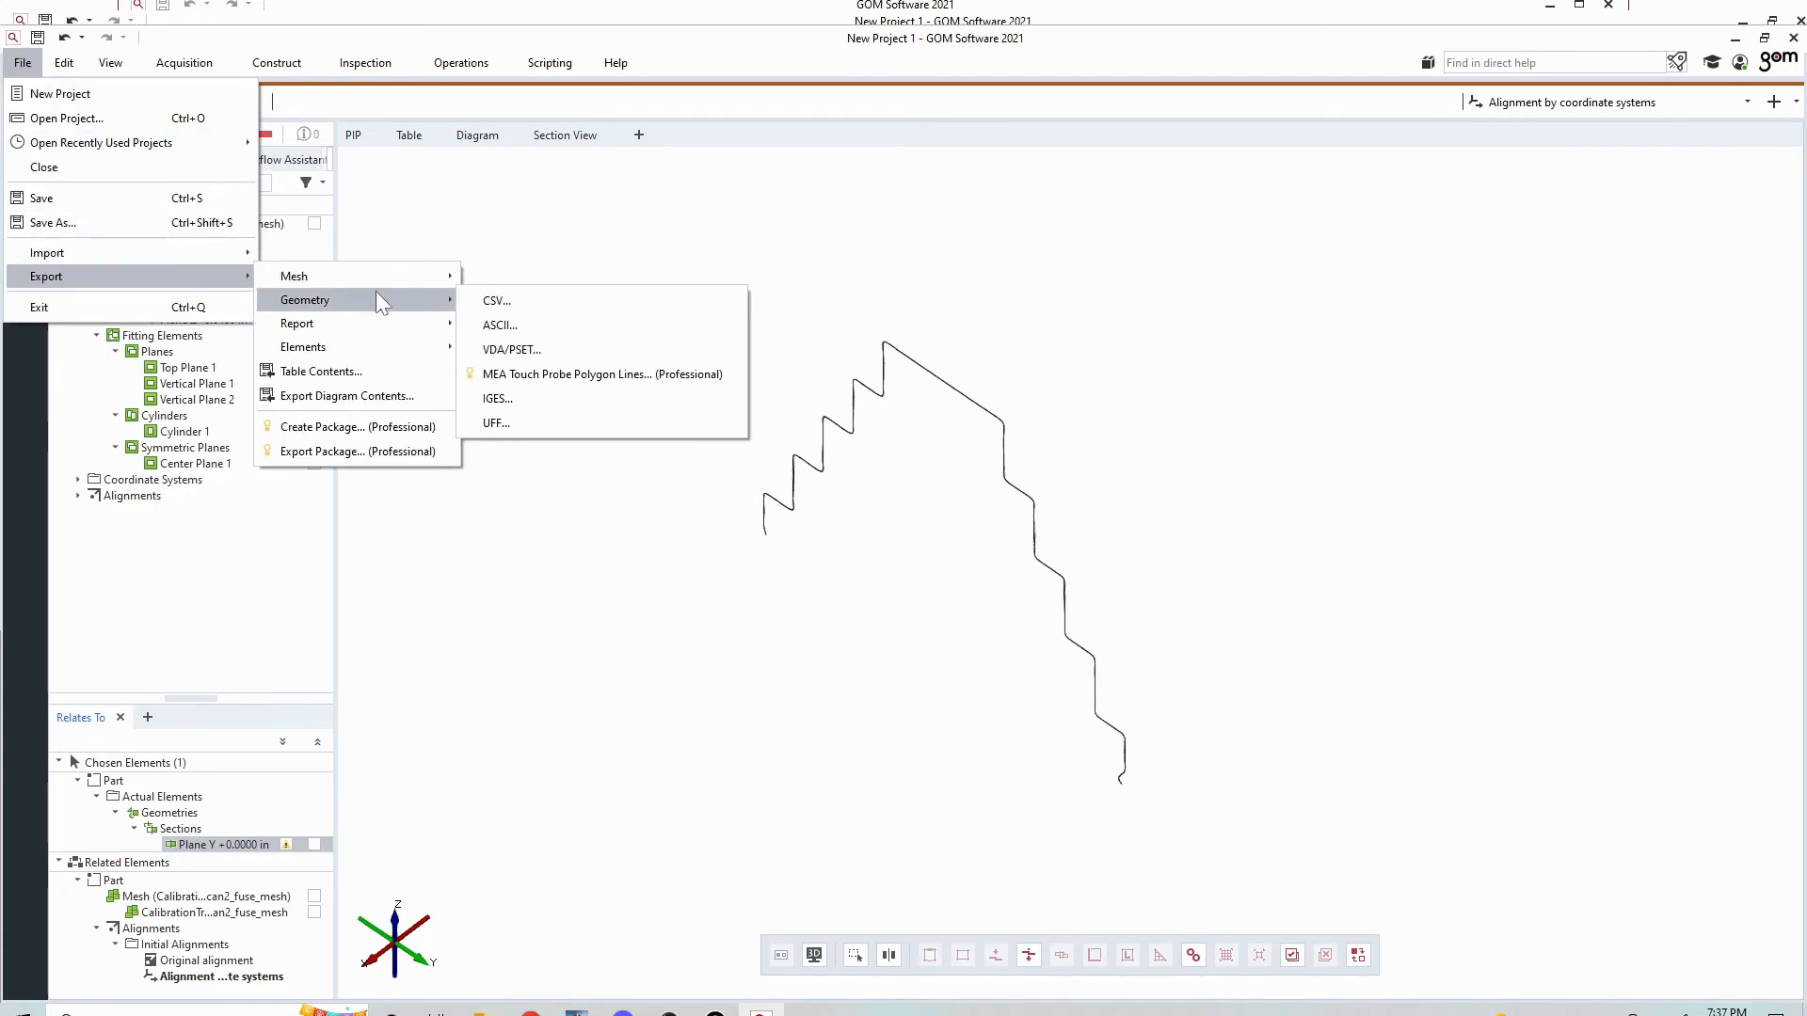
mouse_move(452, 324)
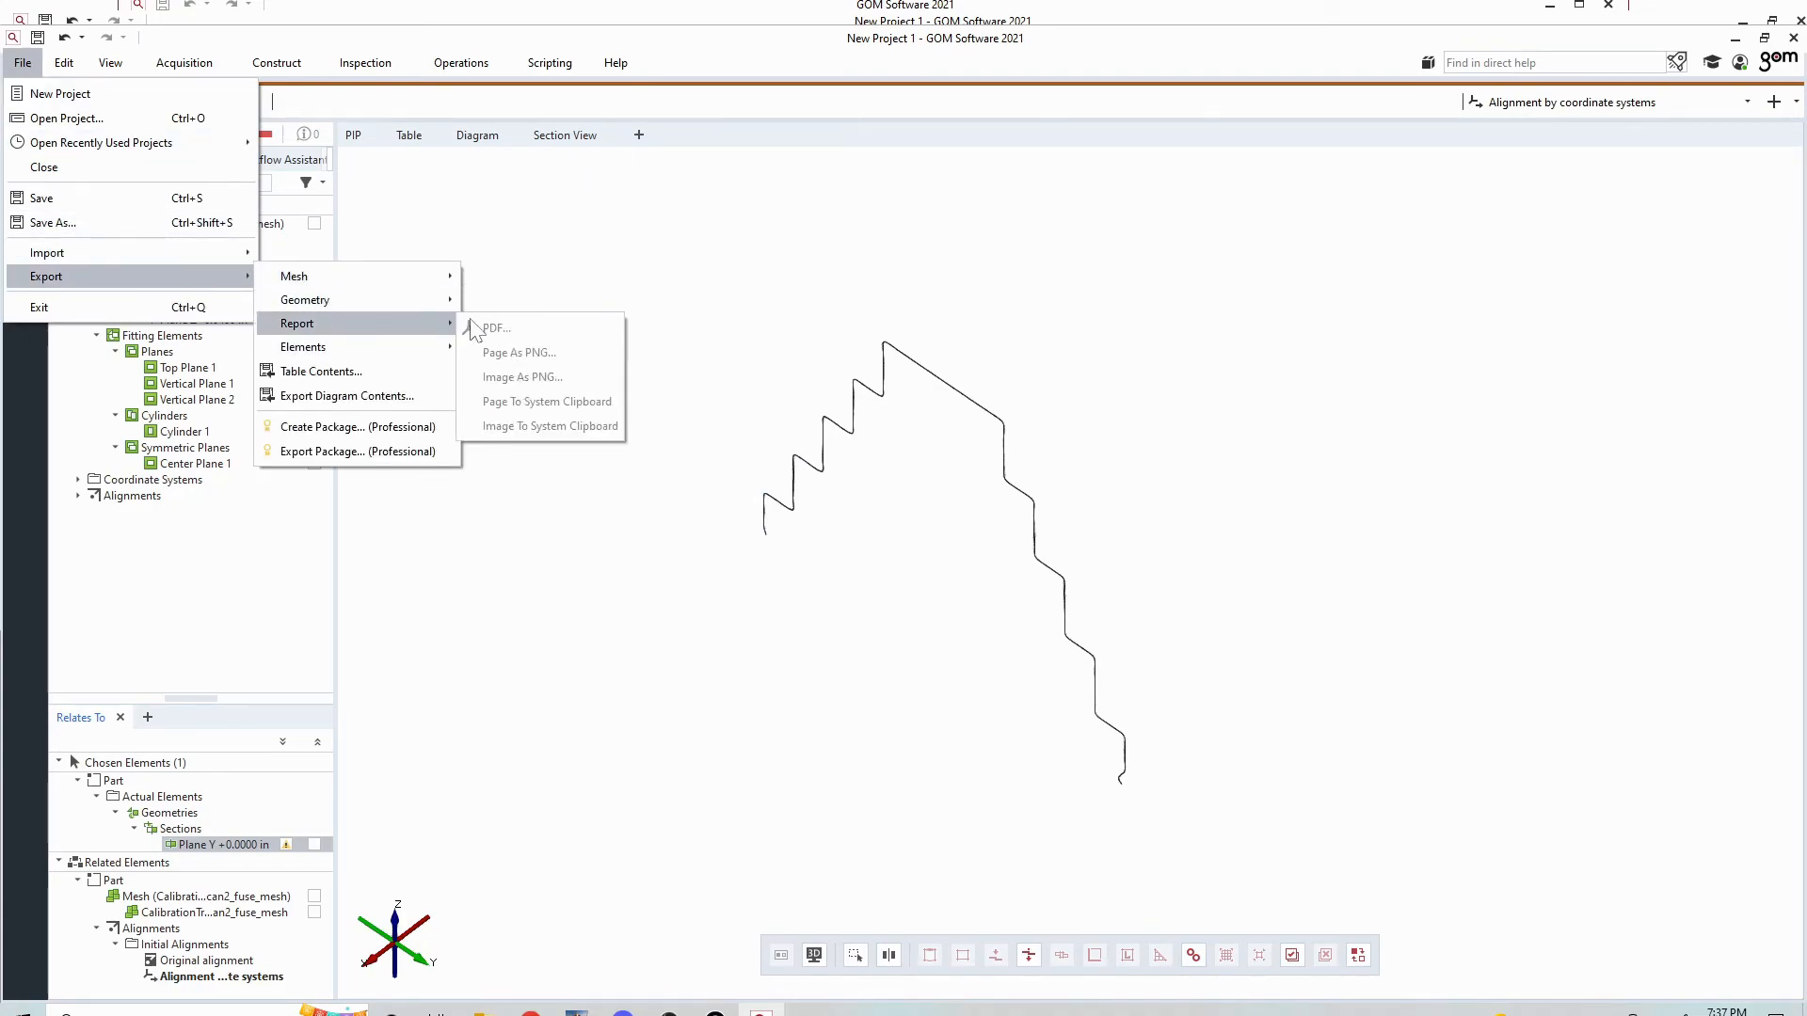
click(507, 388)
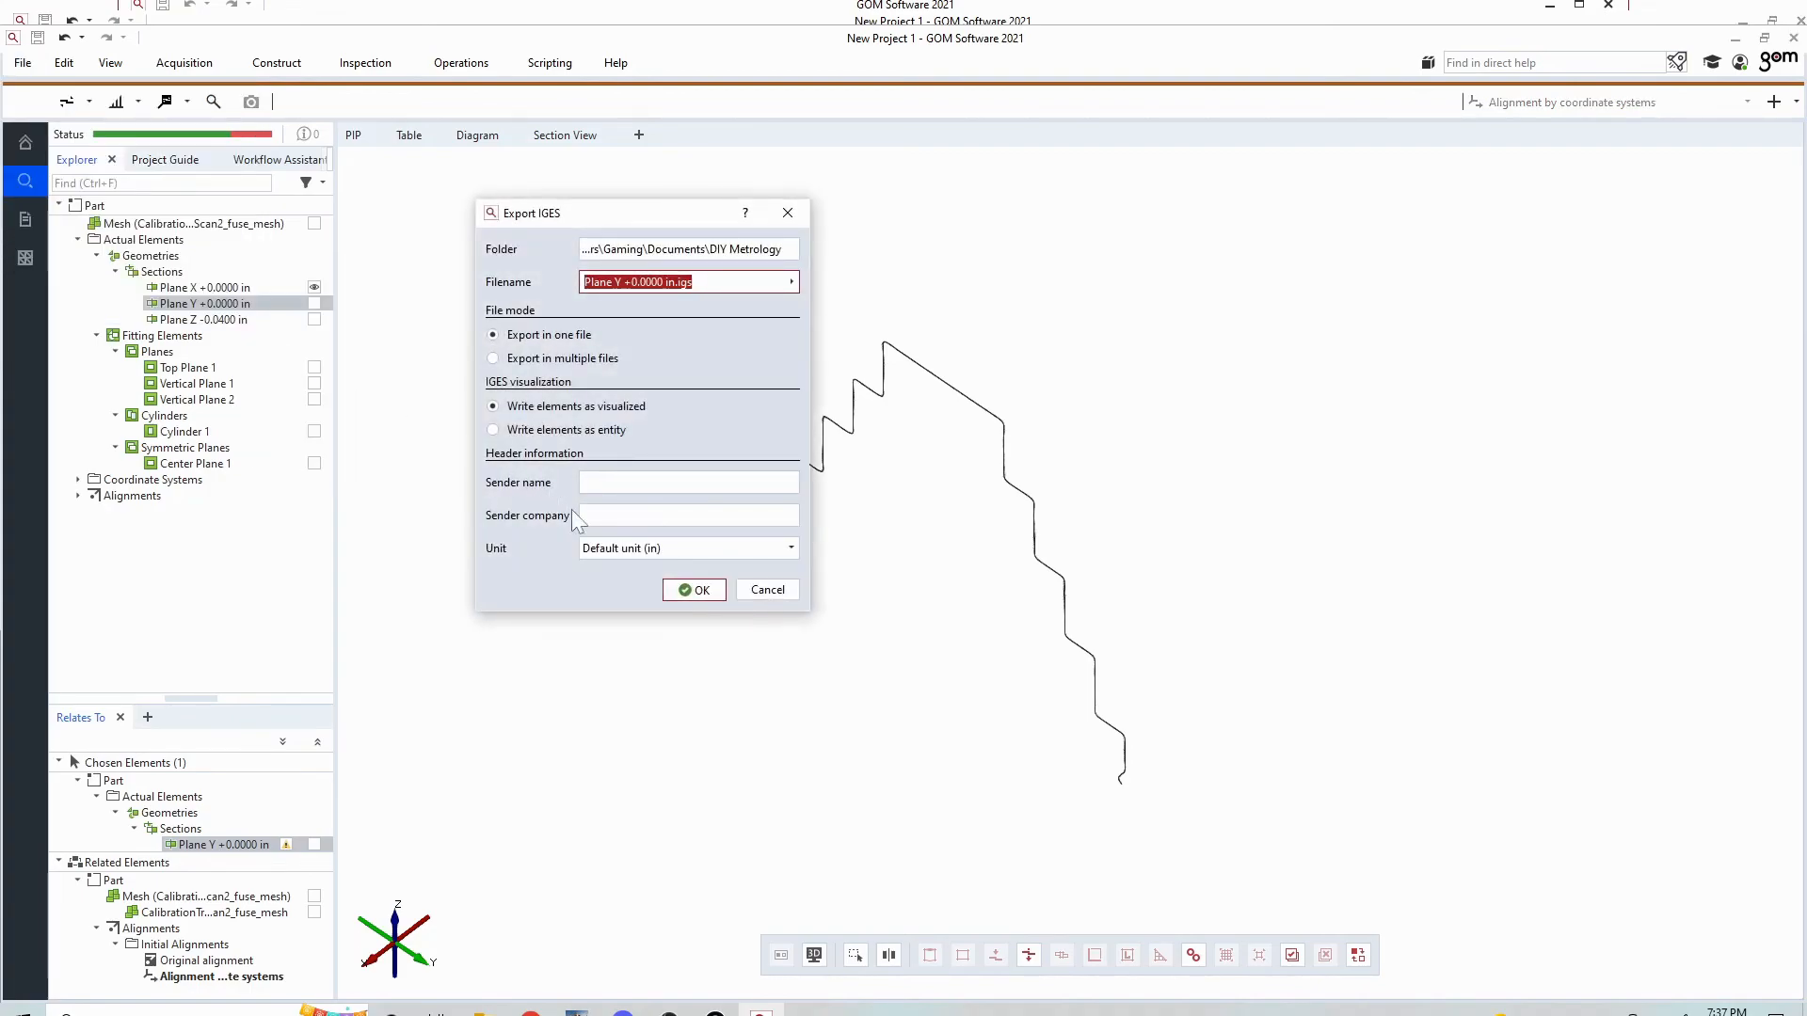
click(686, 590)
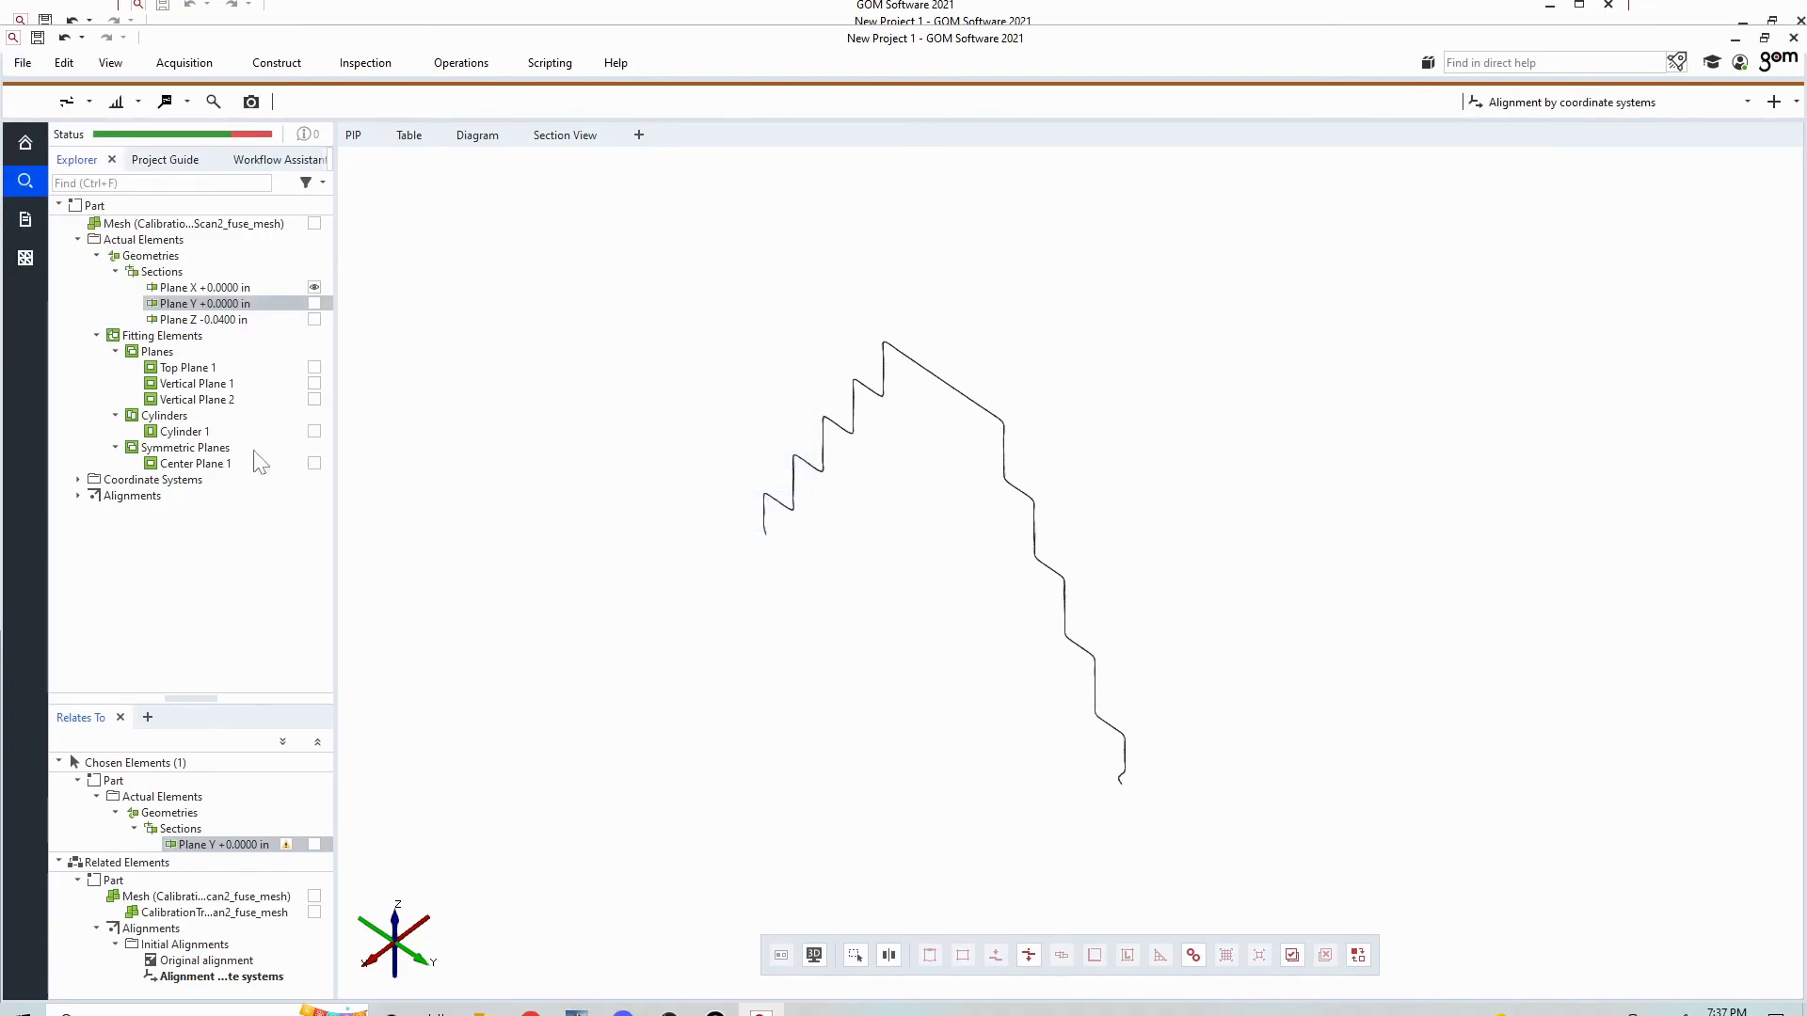
- Export the Plane Z section geometry as the IGES file Plane Z -0.0400 in.igs in the default unit (in)
click(198, 320)
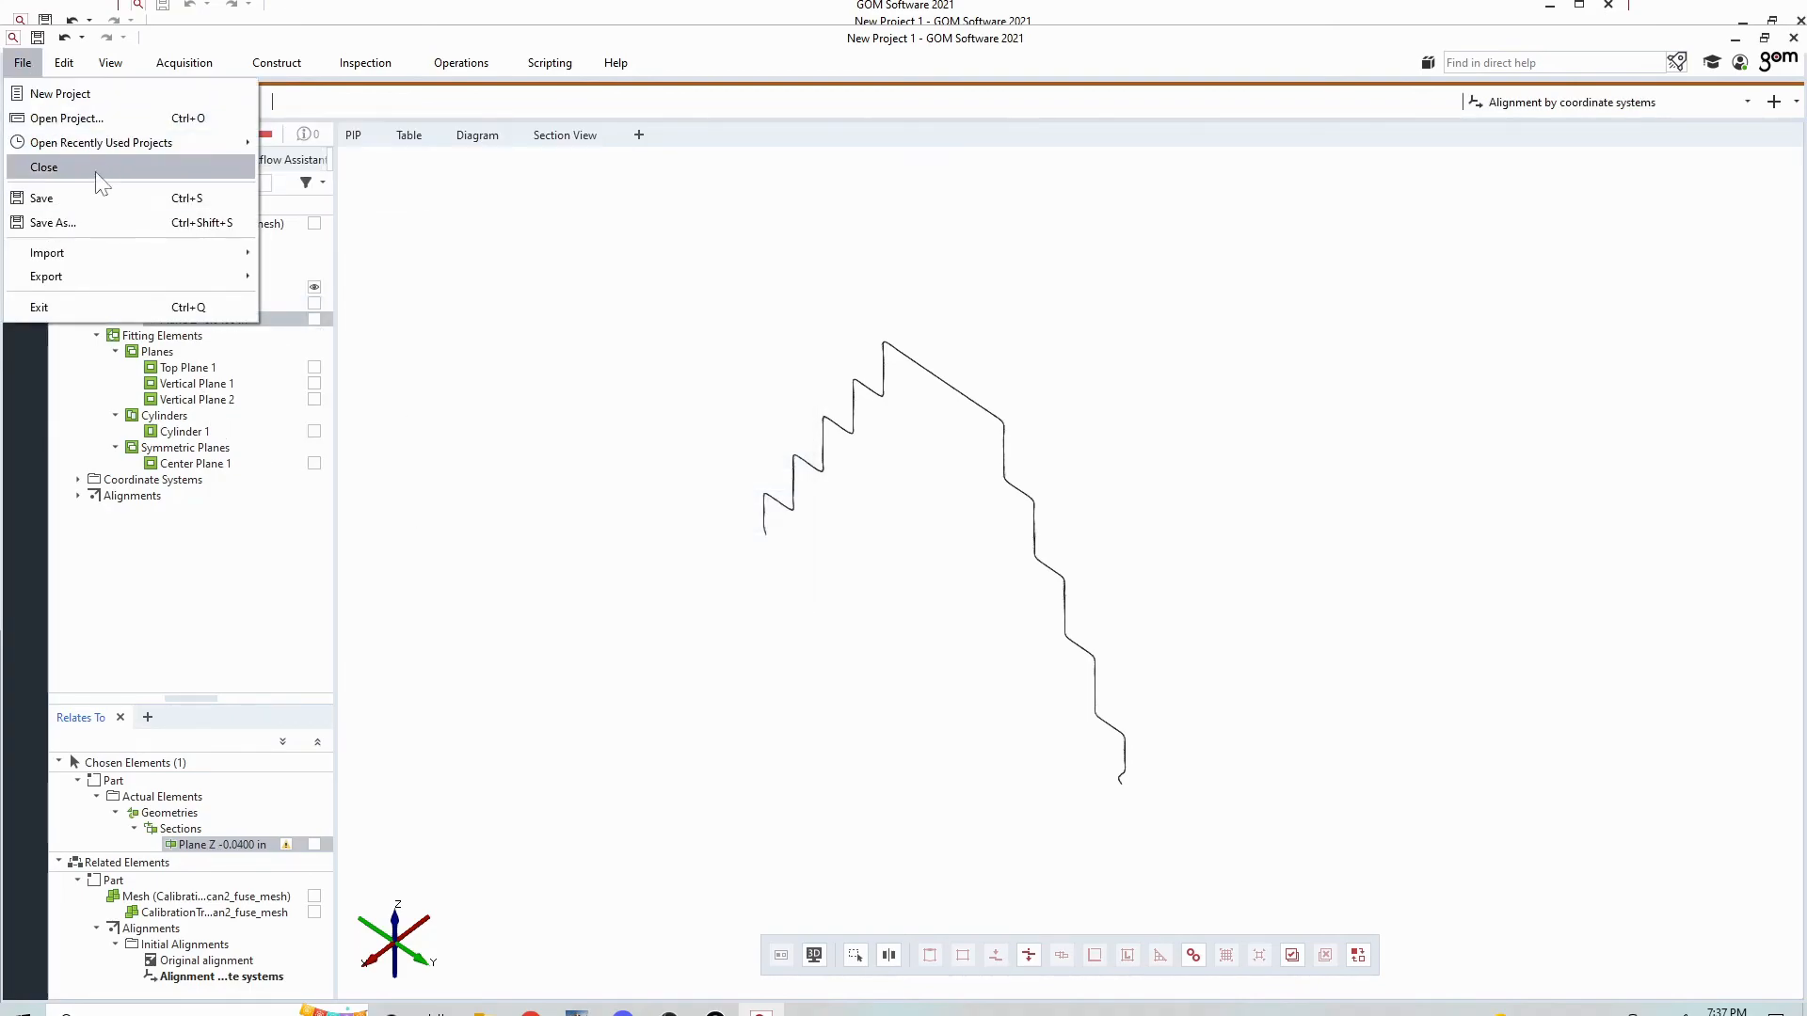
mouse_move(222, 277)
mouse_move(325, 311)
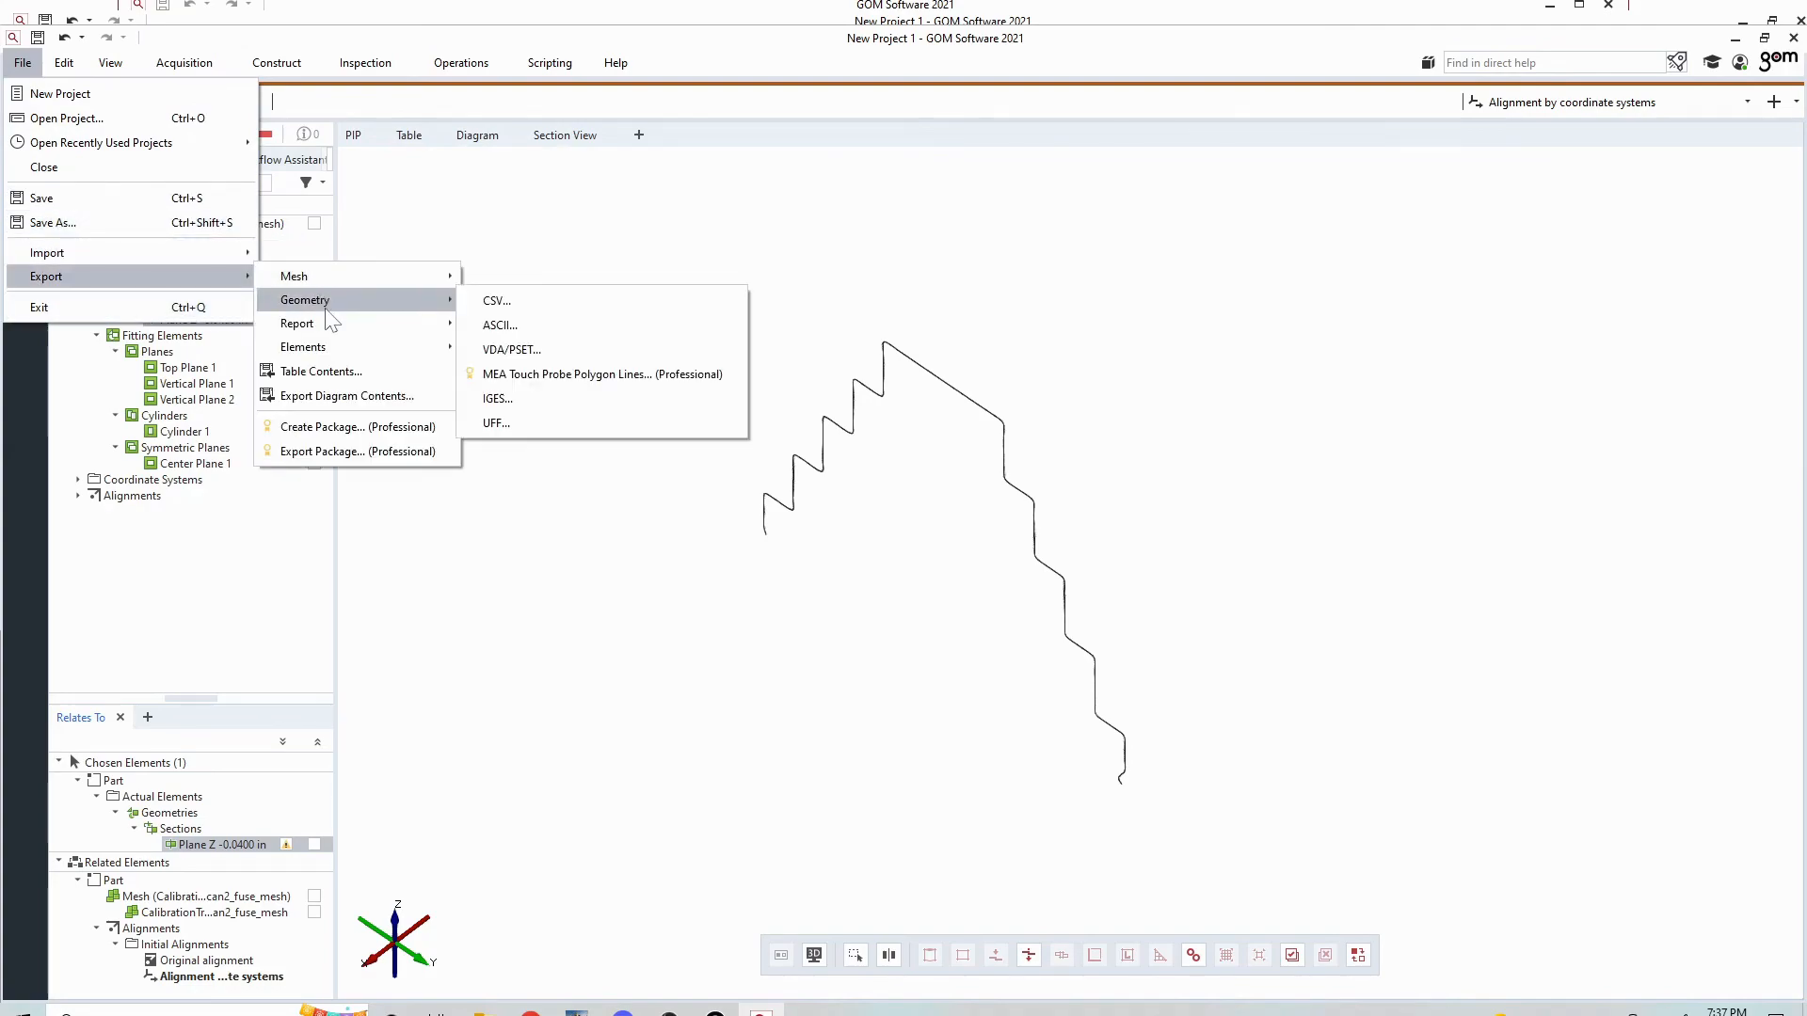
click(513, 398)
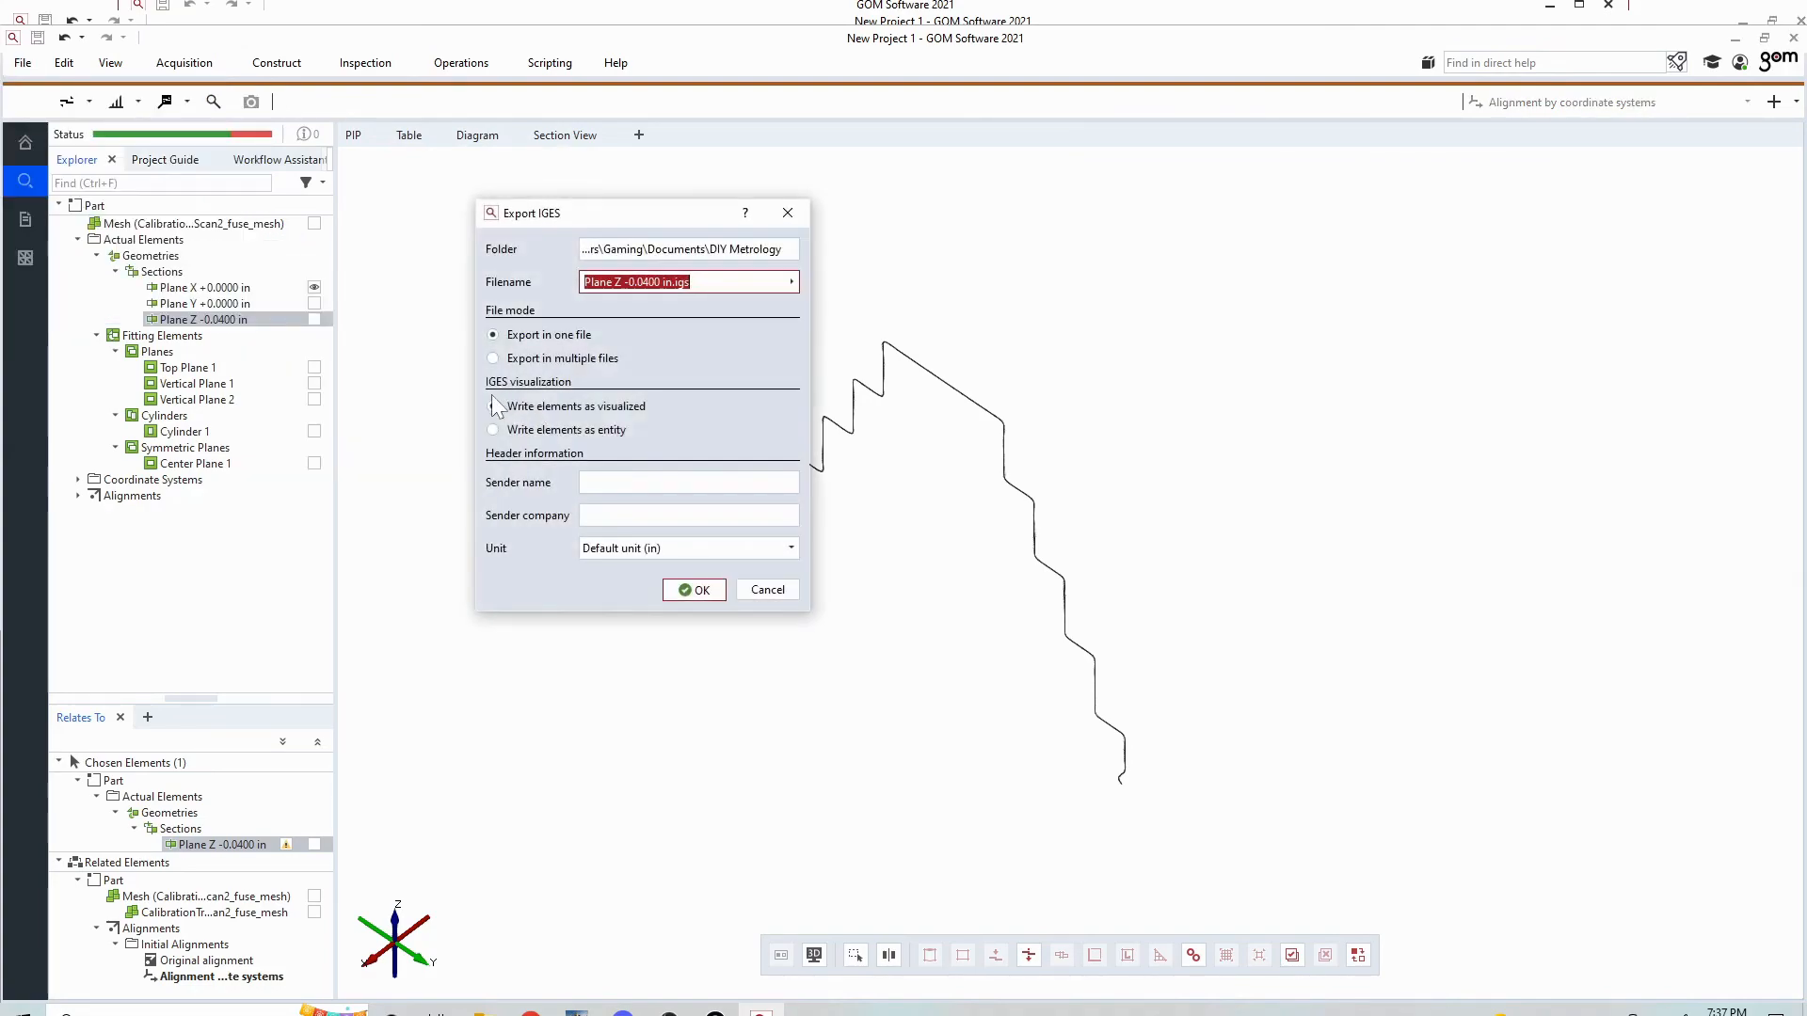
click(694, 591)
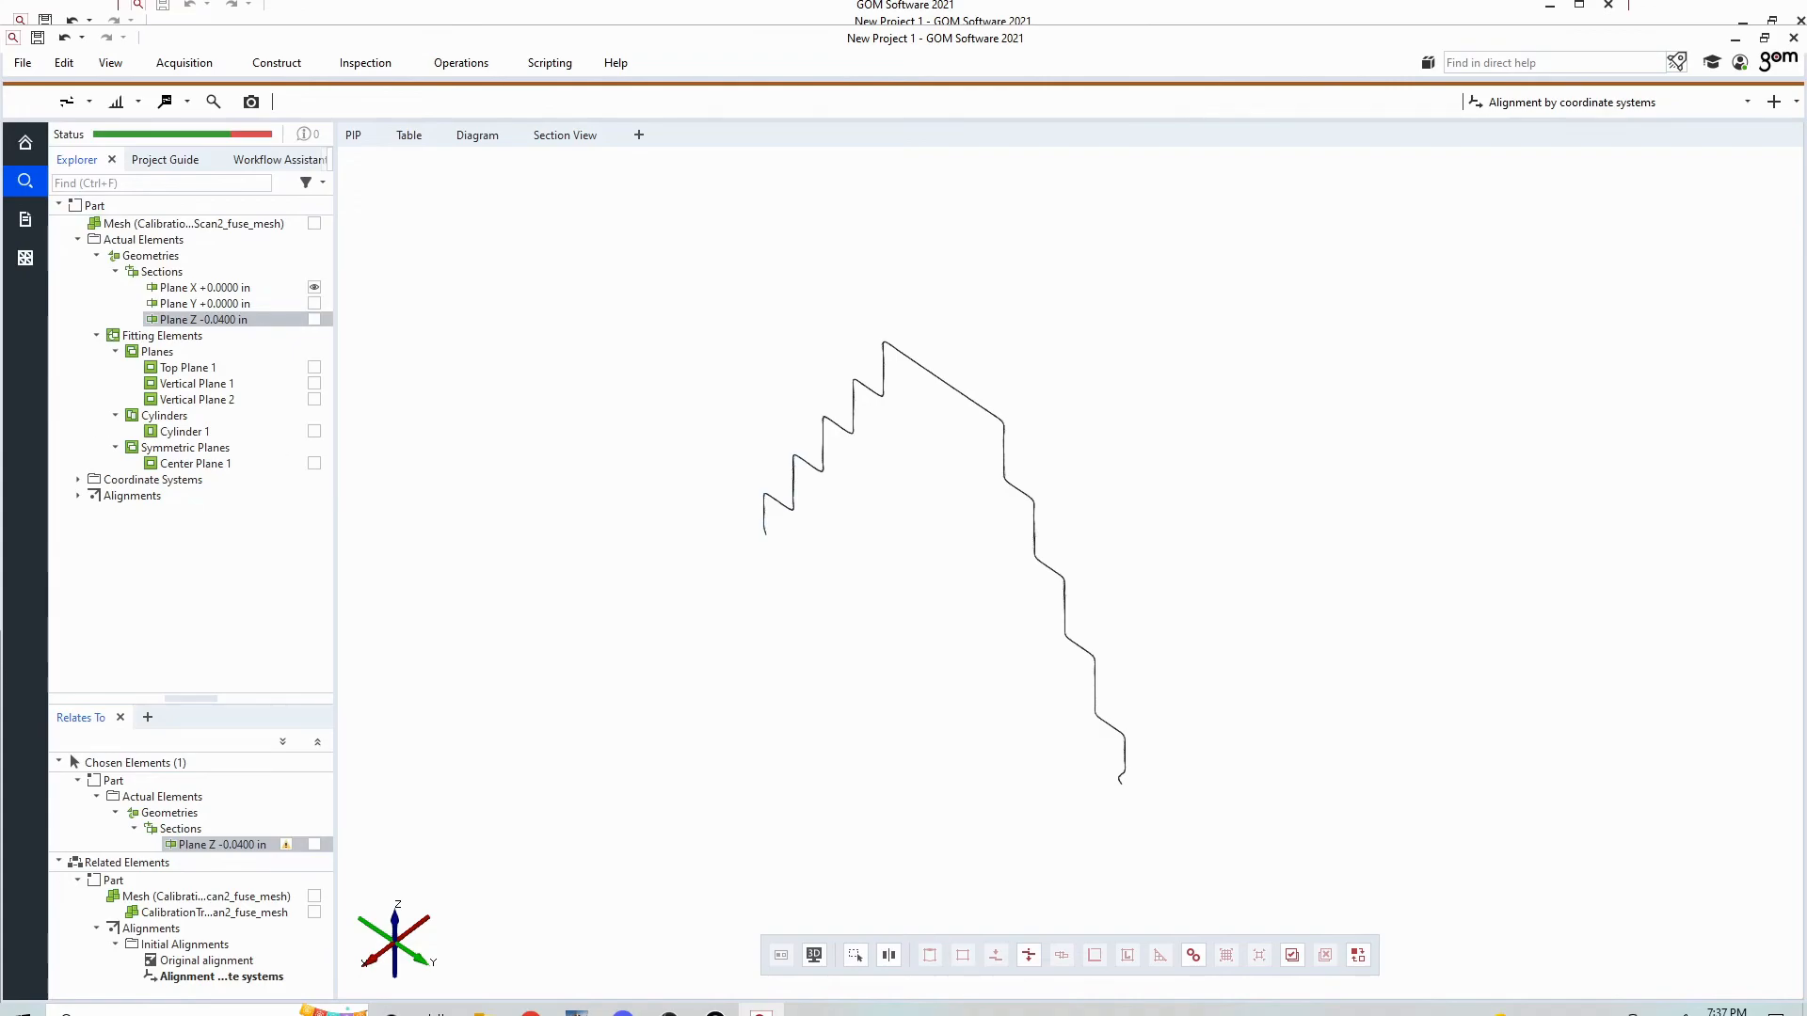
- Check the DIY Metrology folder in File Explorer for the exported Plane X, Y and Z IGES files and close it
click(483, 1010)
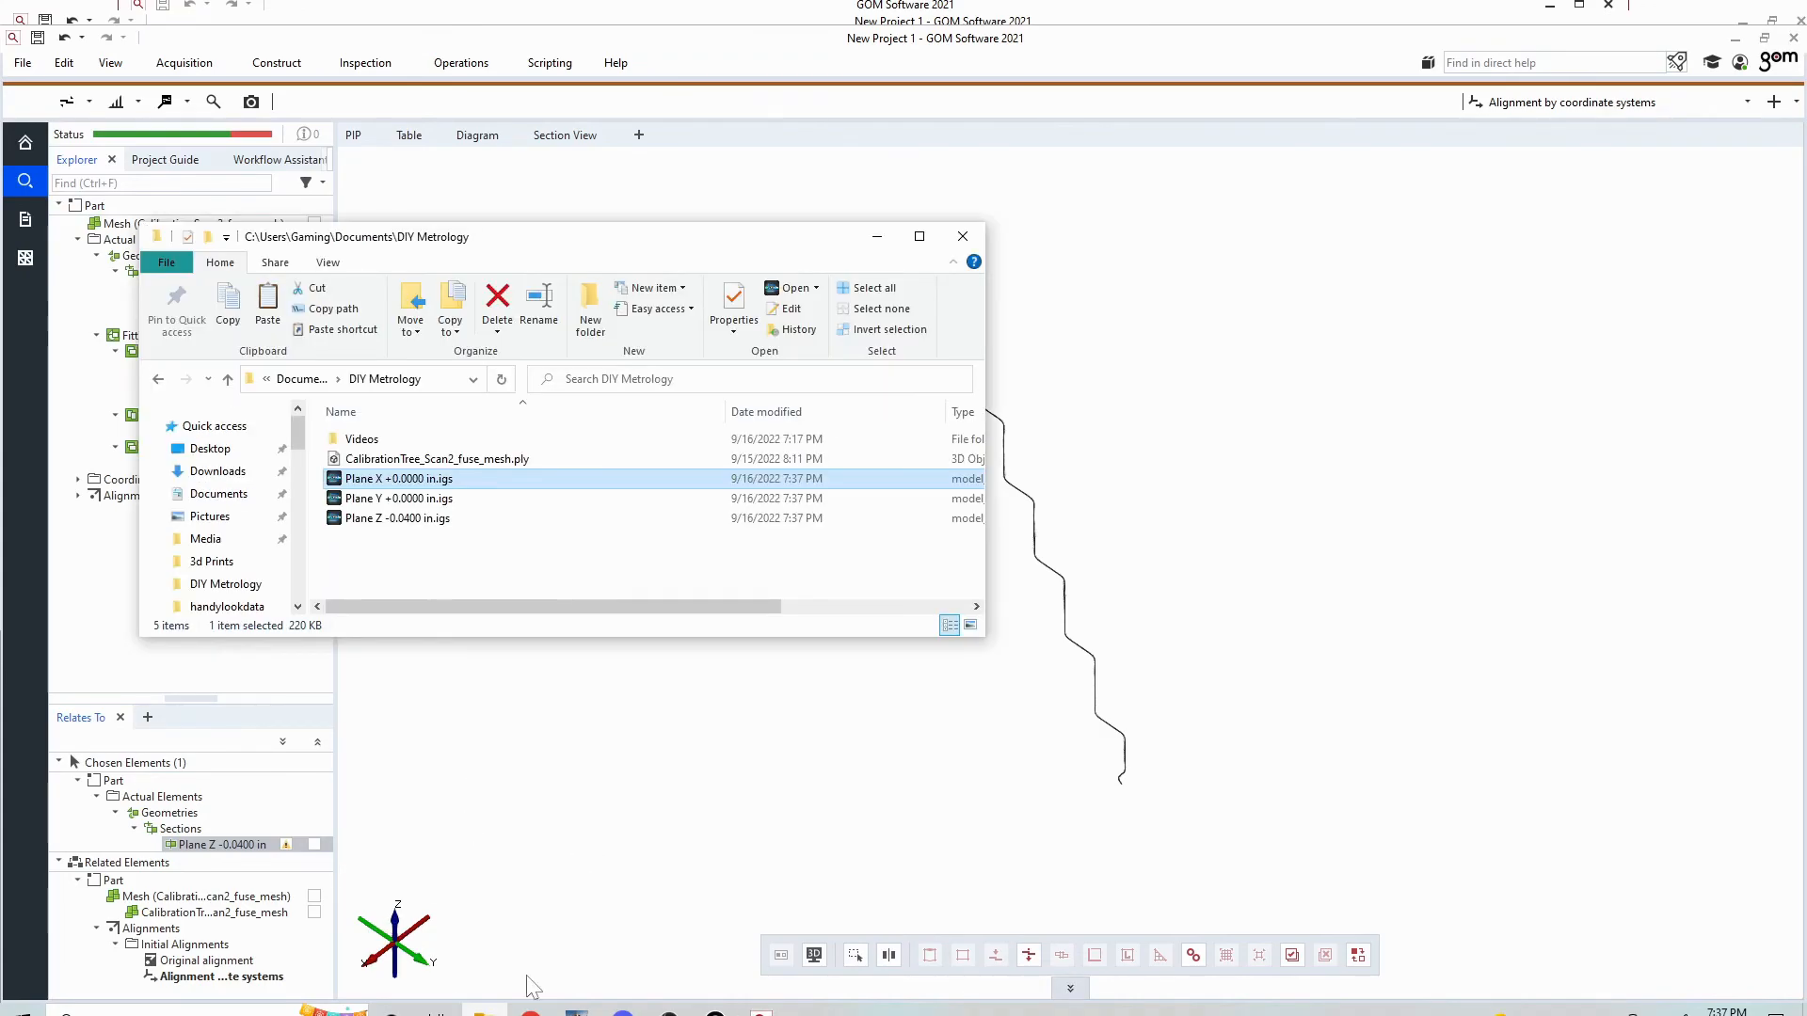
drag(671, 251, 893, 173)
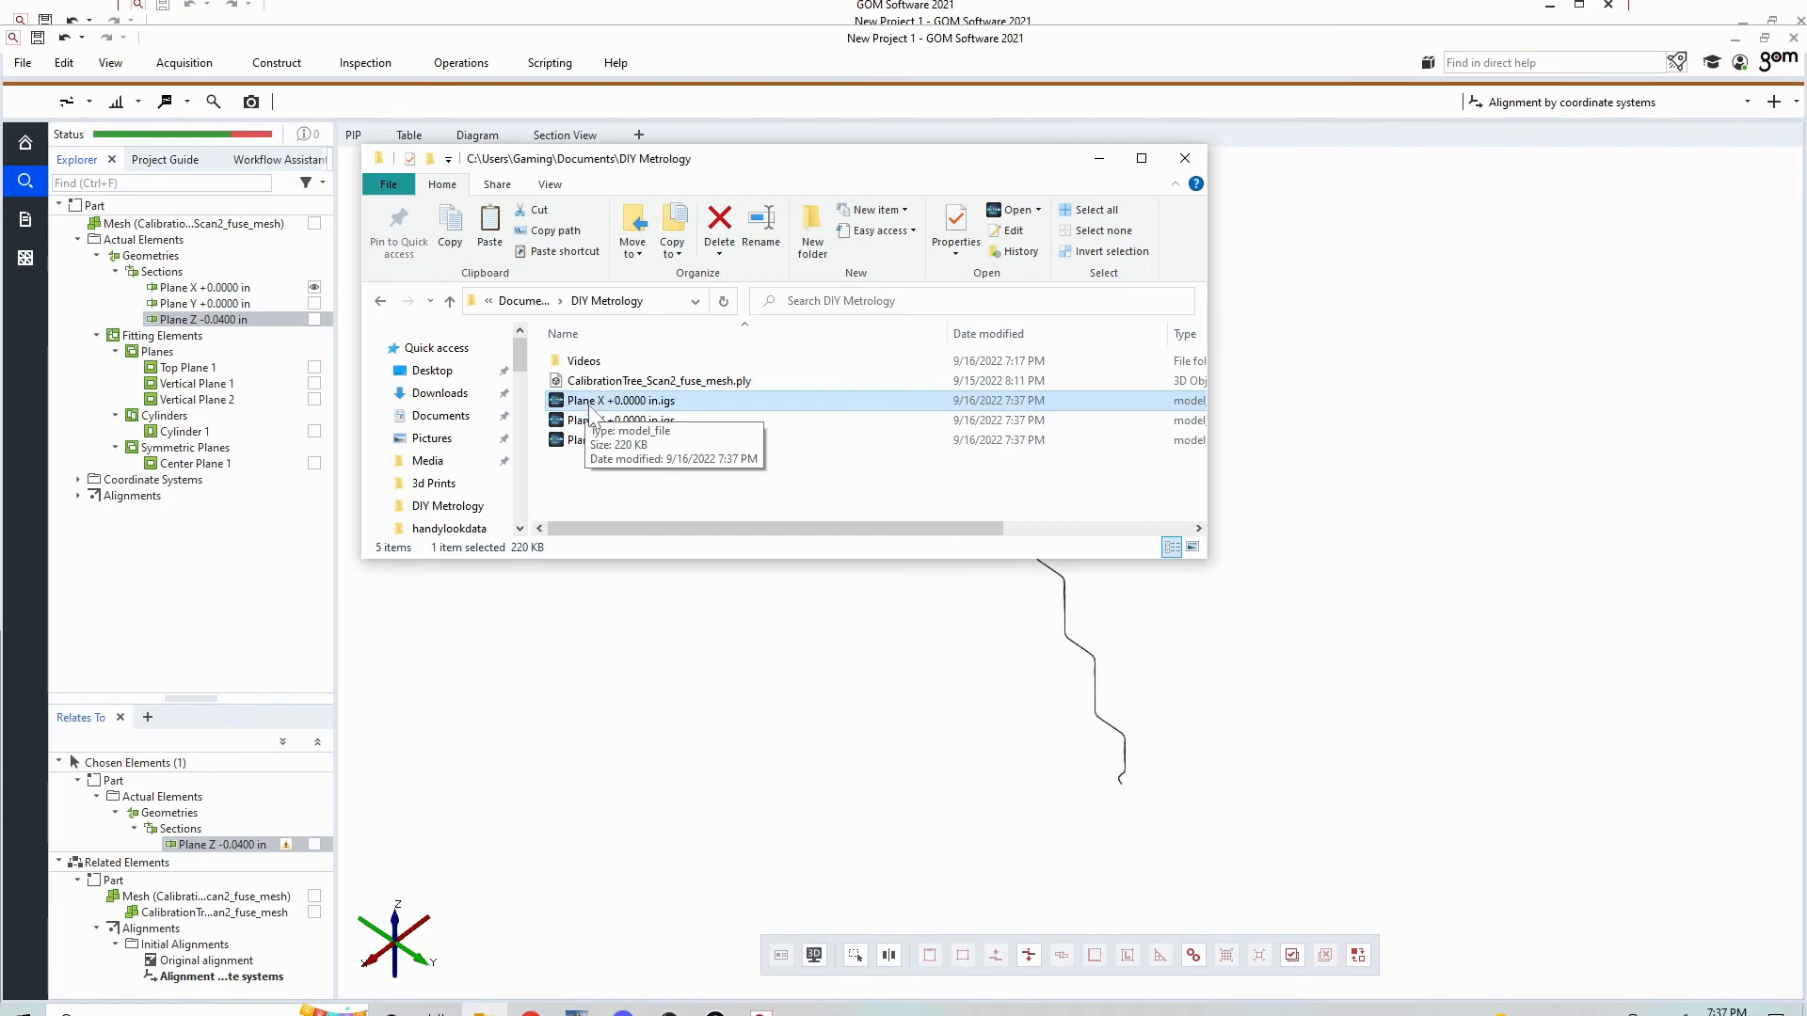
drag(640, 528, 581, 544)
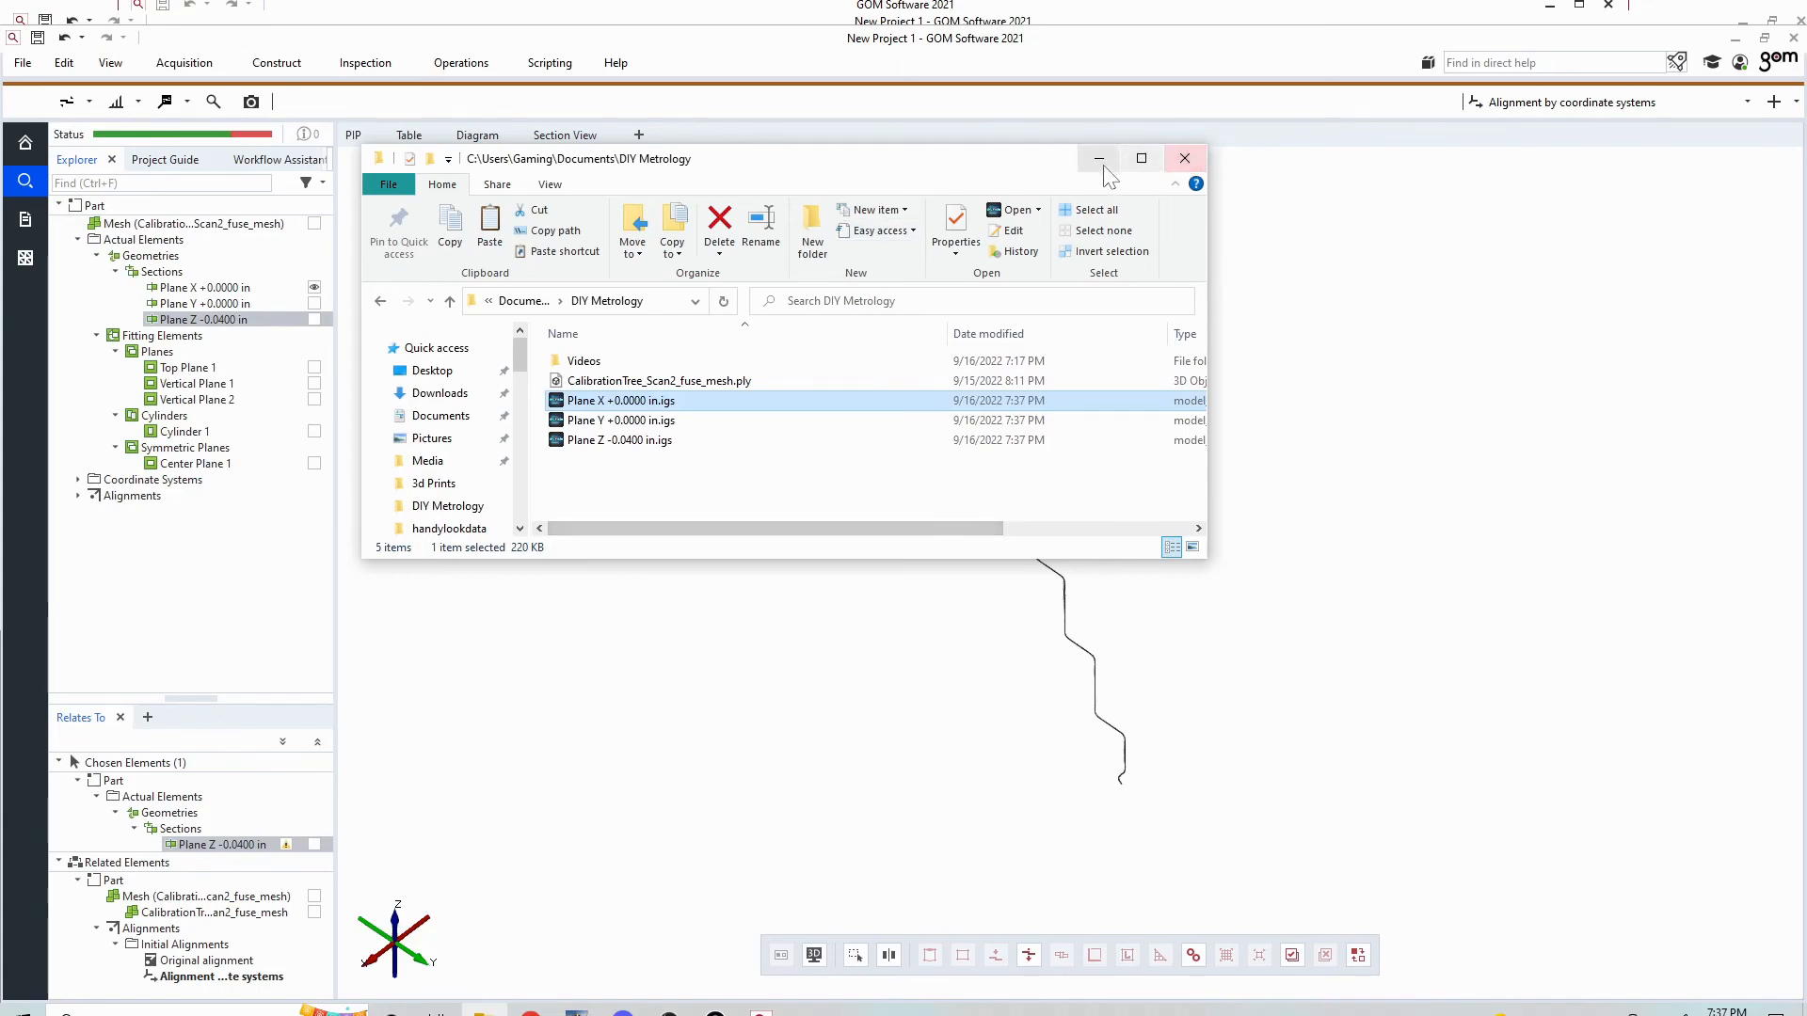
click(1184, 158)
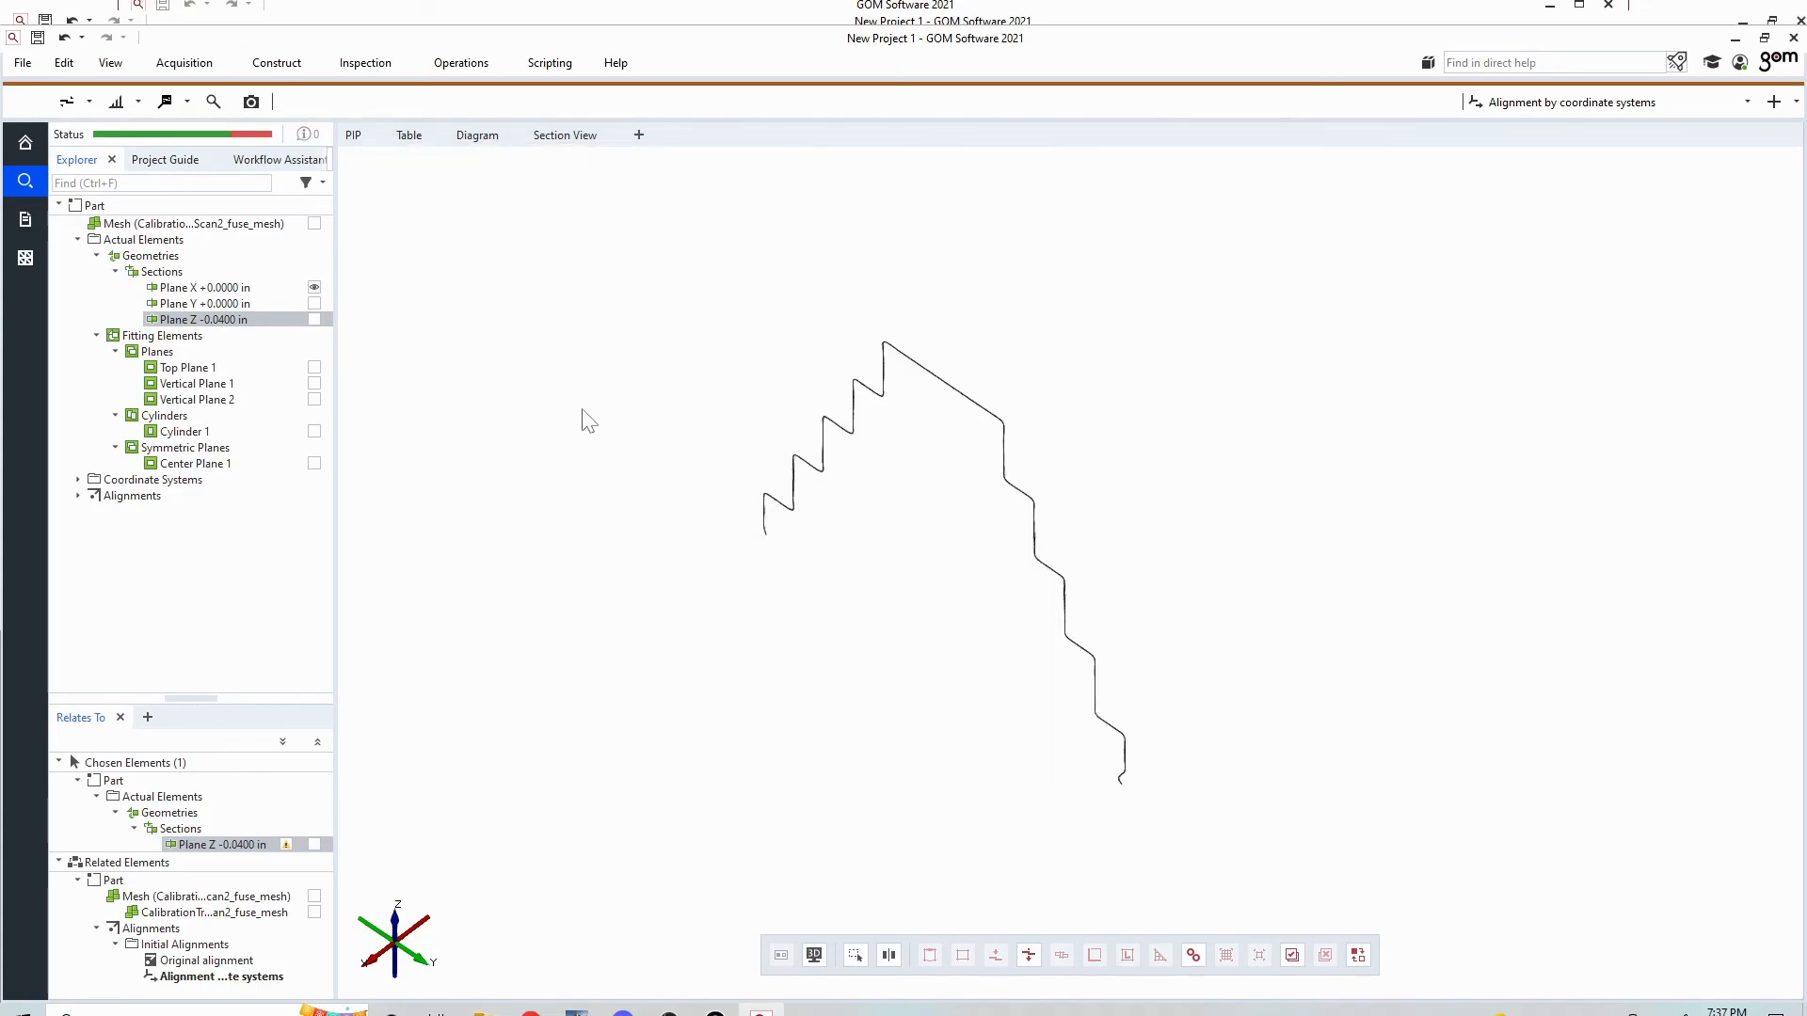
- Show only the mesh in the 3D view and export it as the binary STL file CalibrationTree_Scan2_fuse_mesh.stl in the default unit (in)
drag(310, 225, 621, 310)
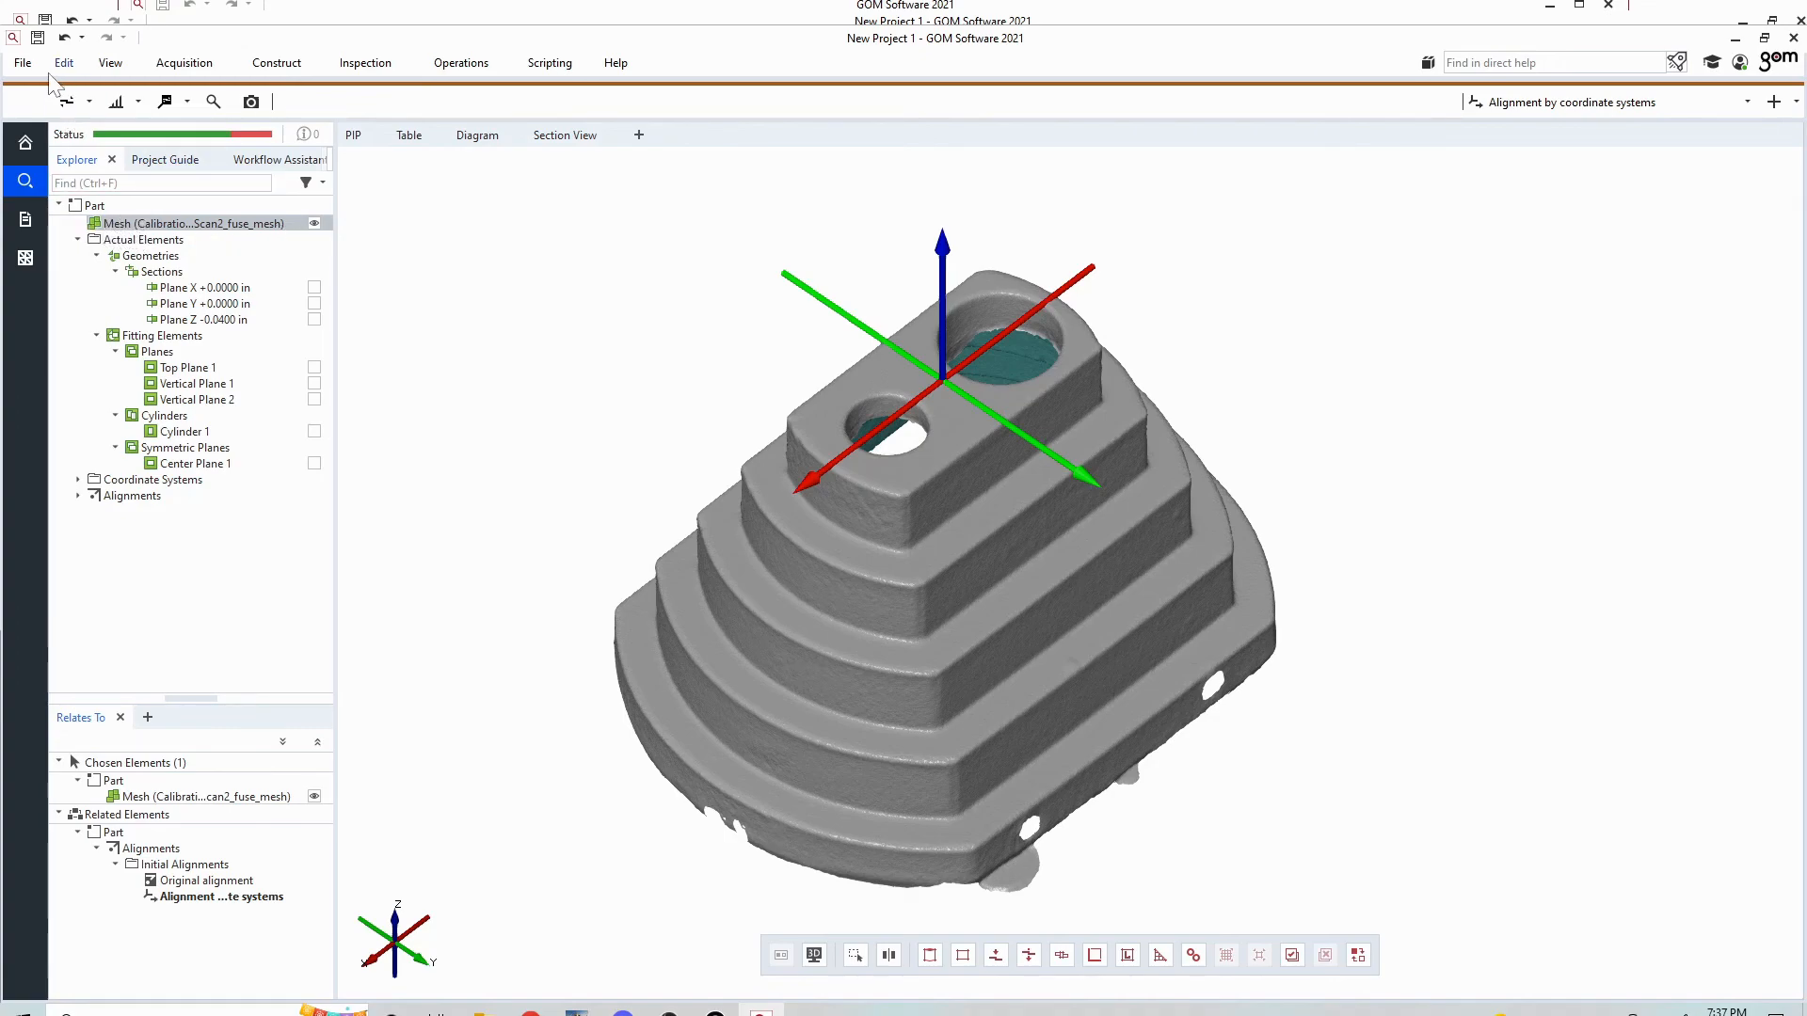
click(23, 62)
mouse_move(83, 282)
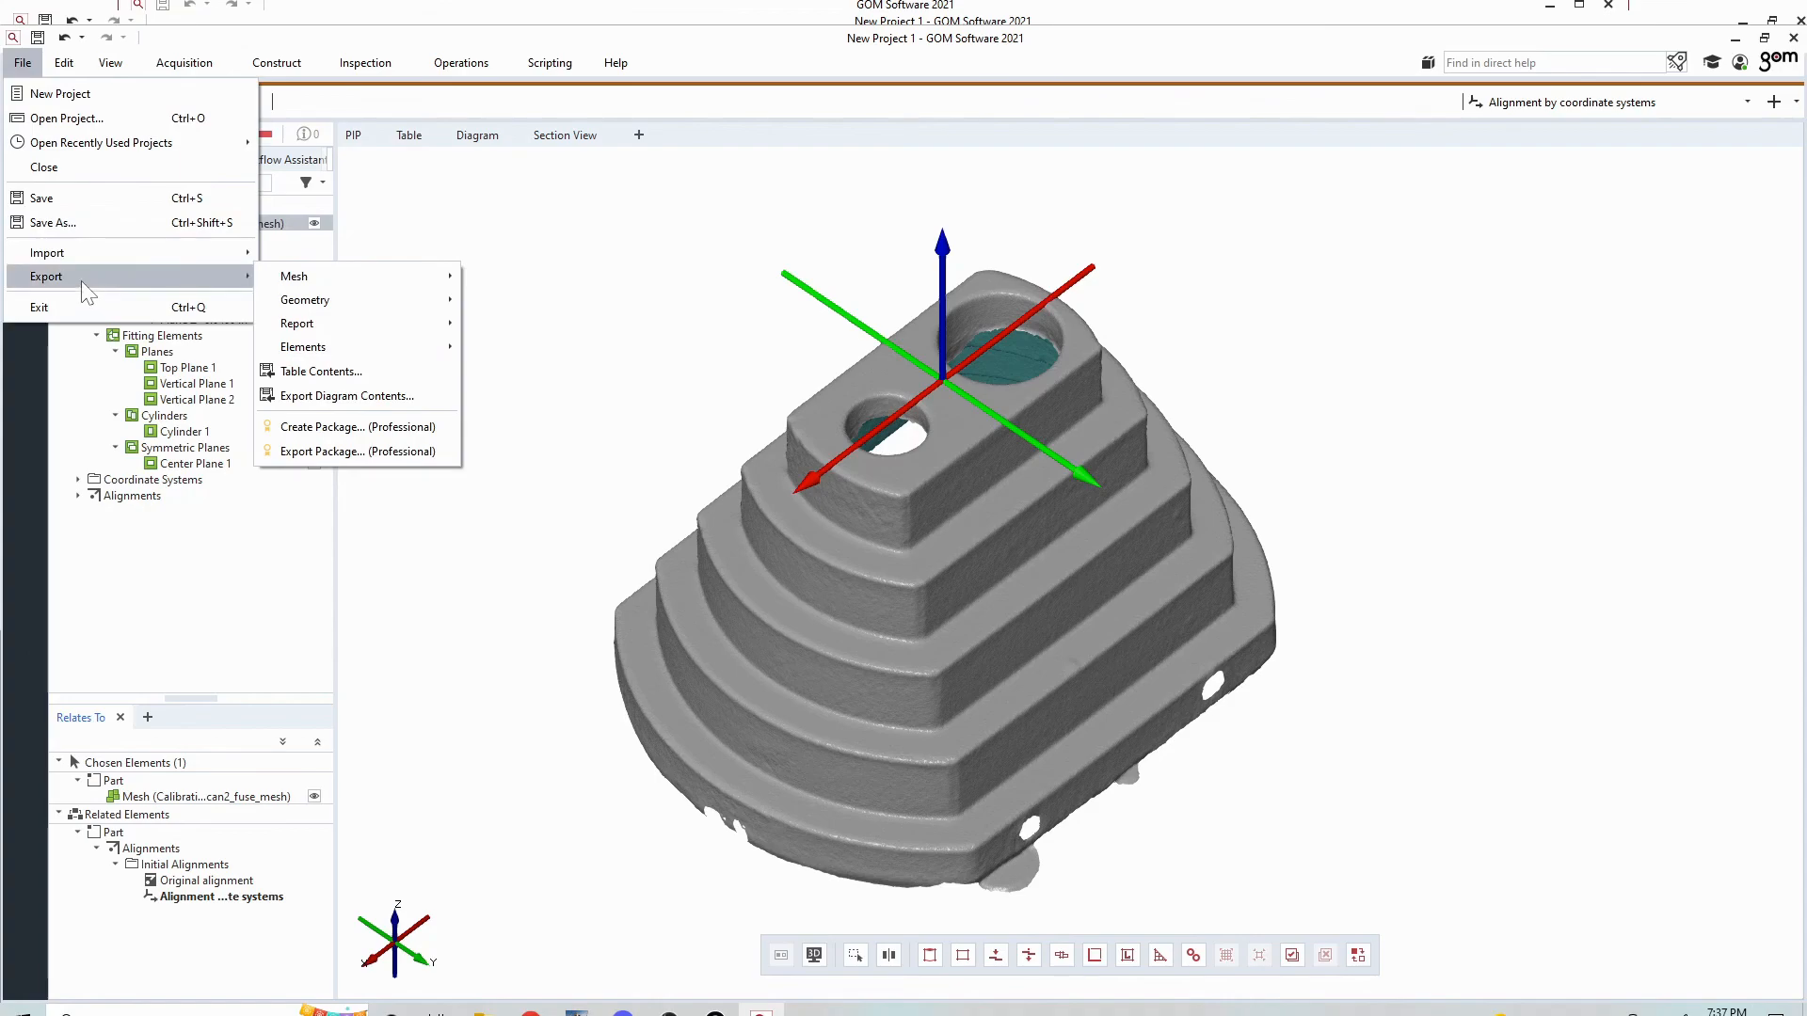
mouse_move(310, 280)
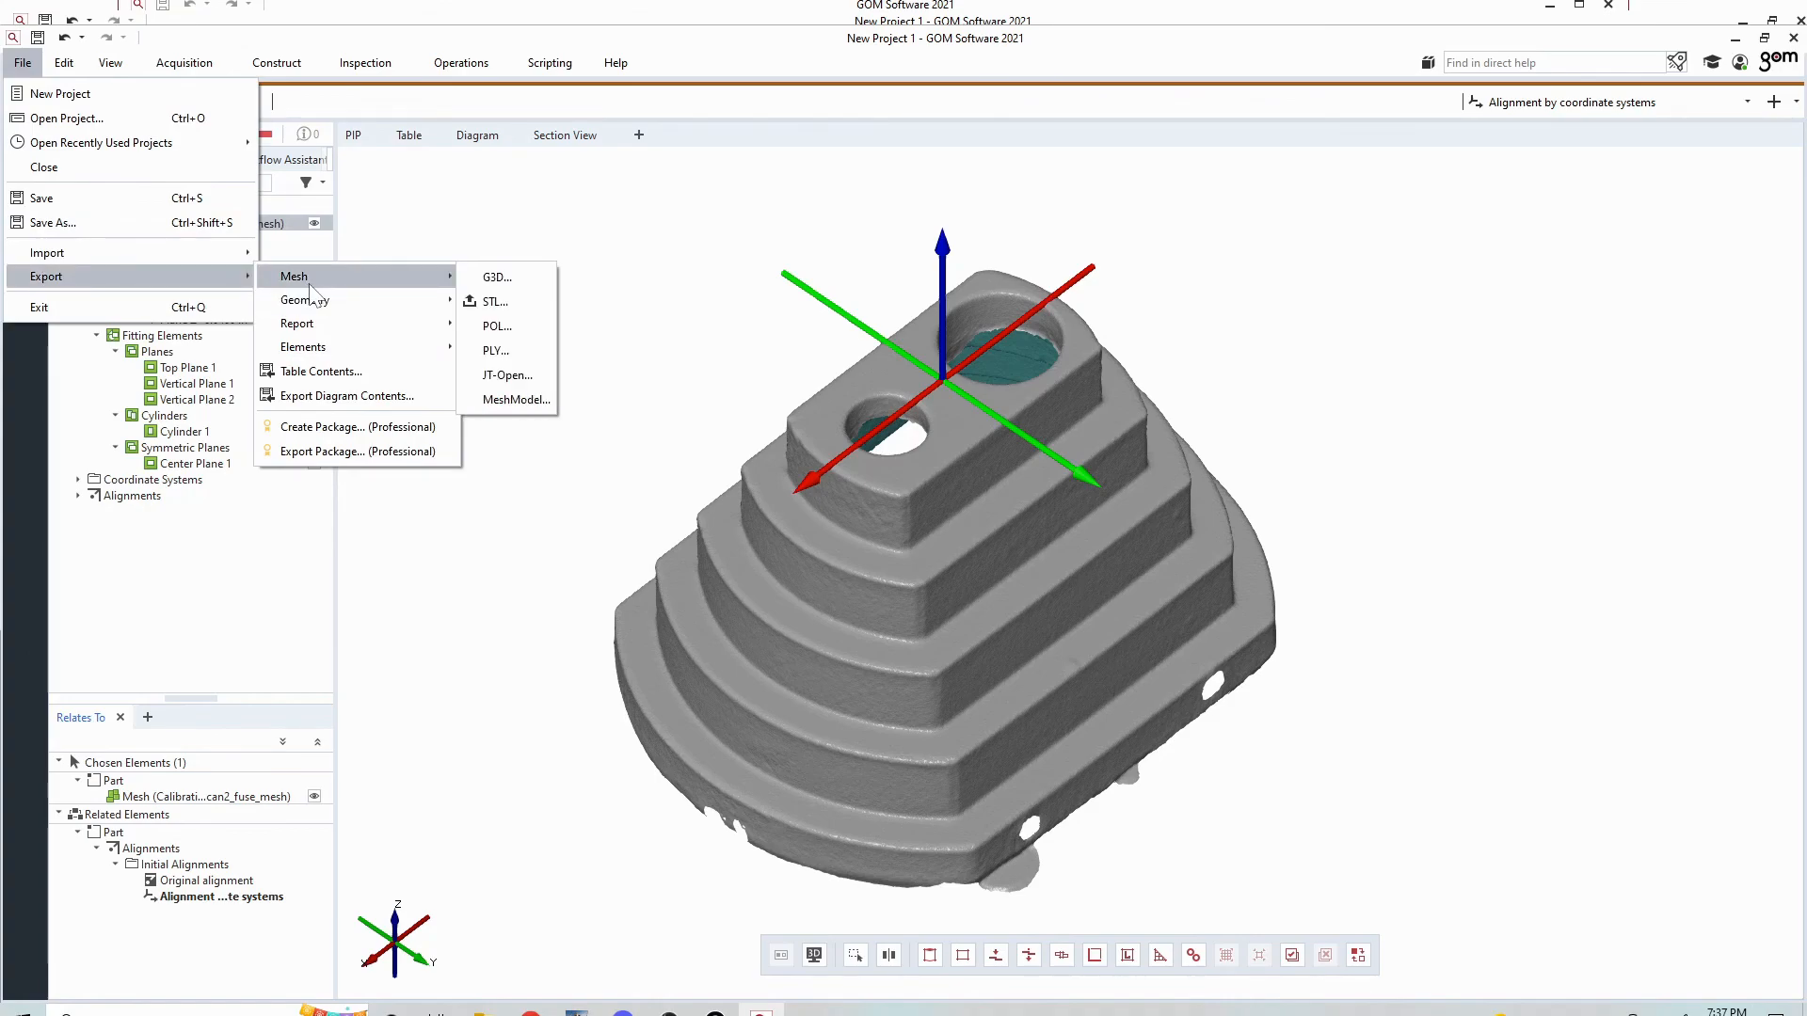
click(493, 302)
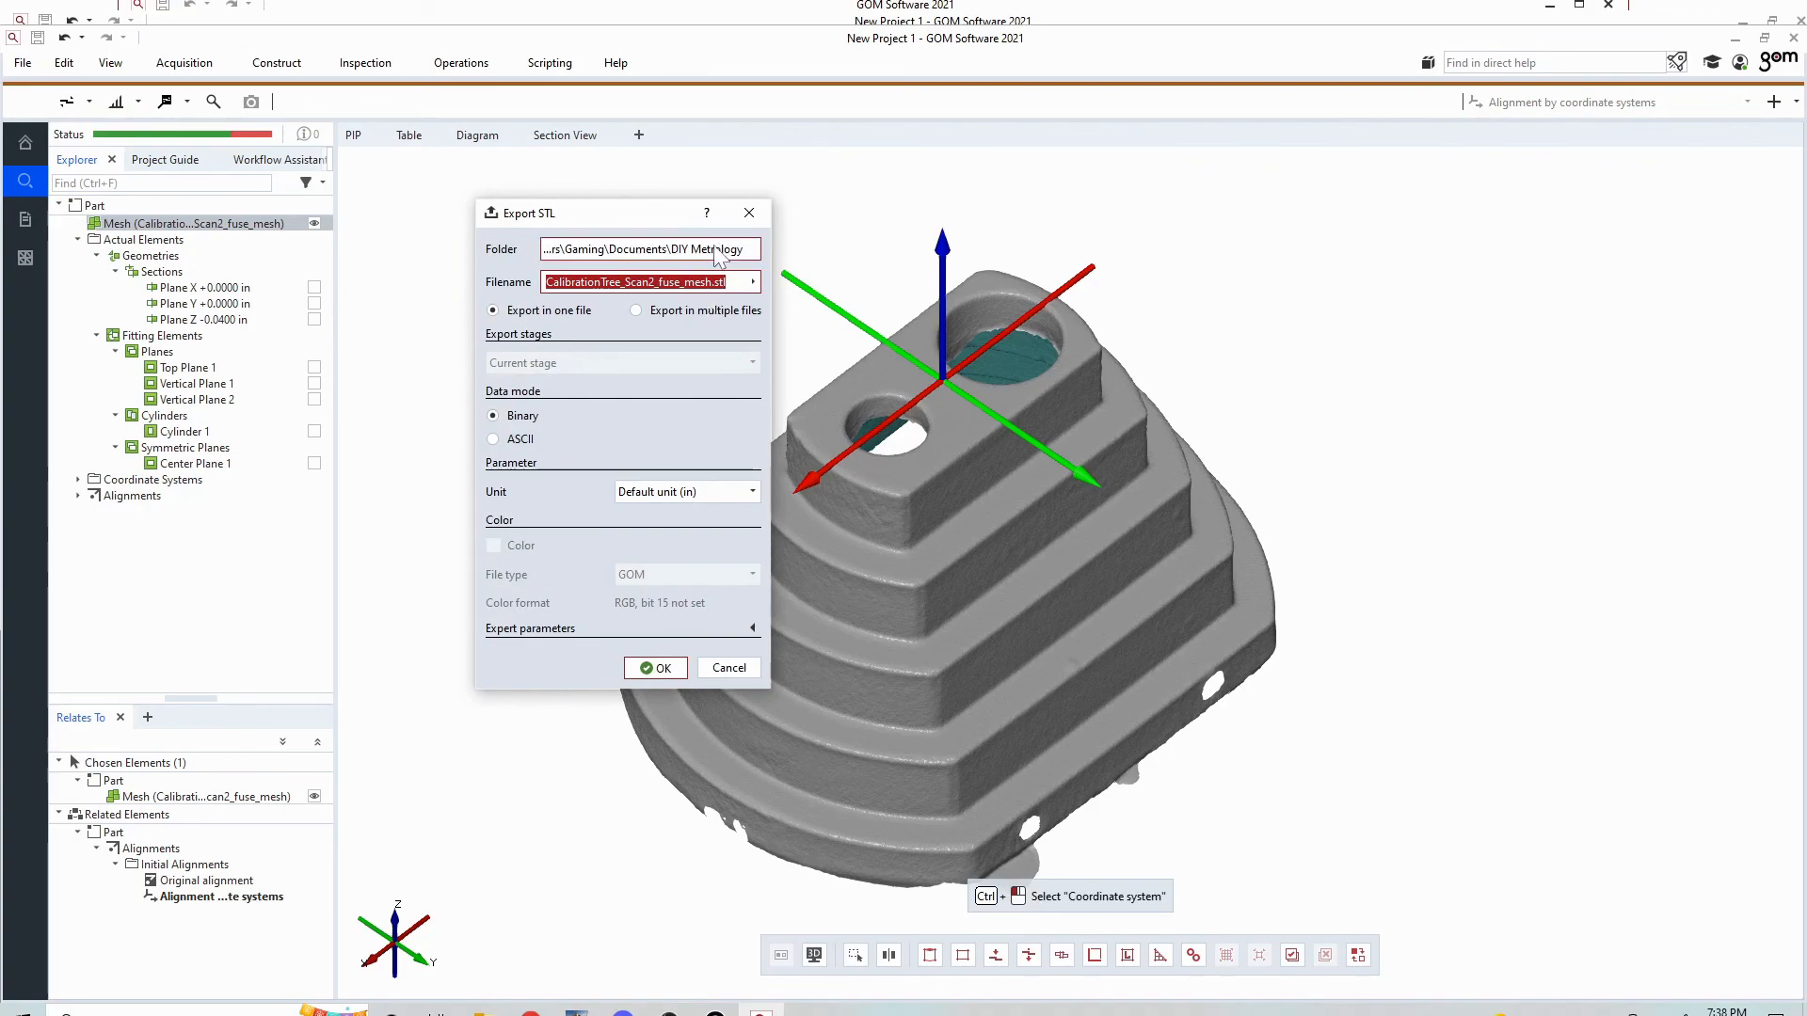
click(664, 669)
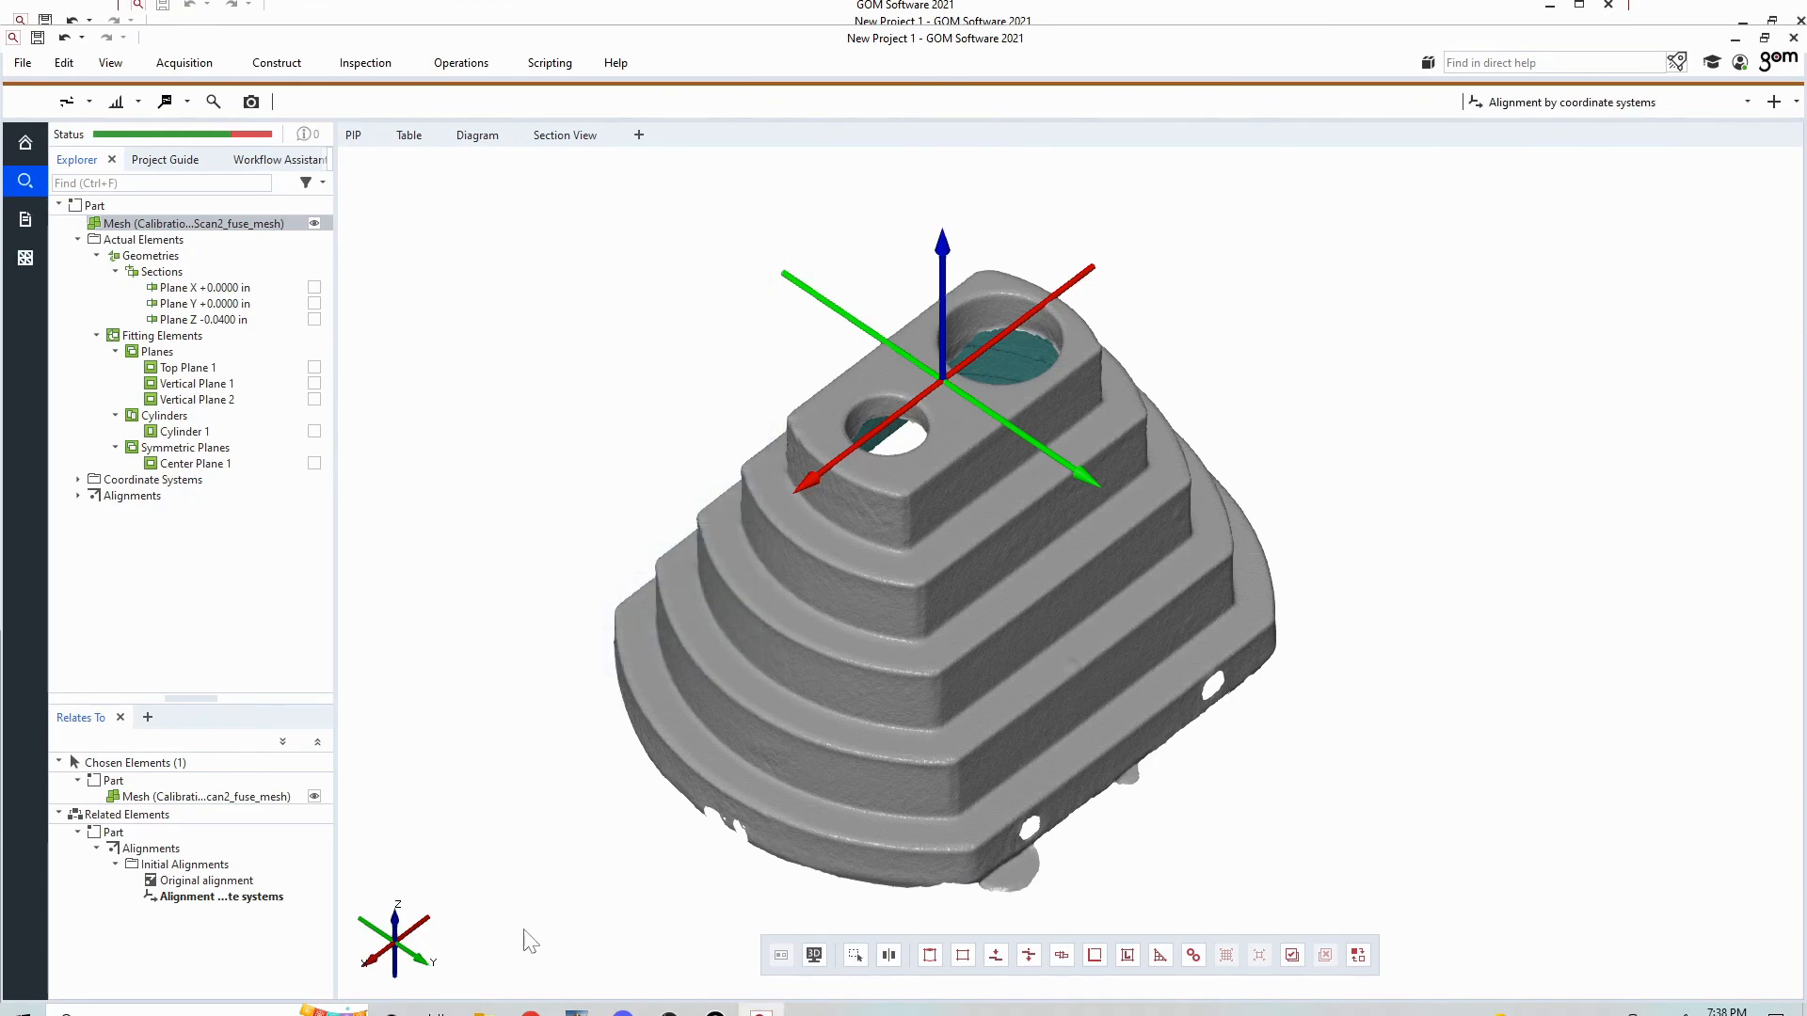
- Check the exported CalibrationTree_Scan2_fuse_mesh.stl and its file details in the DIY Metrology folder, and return to the mesh in GOM Software
click(483, 1012)
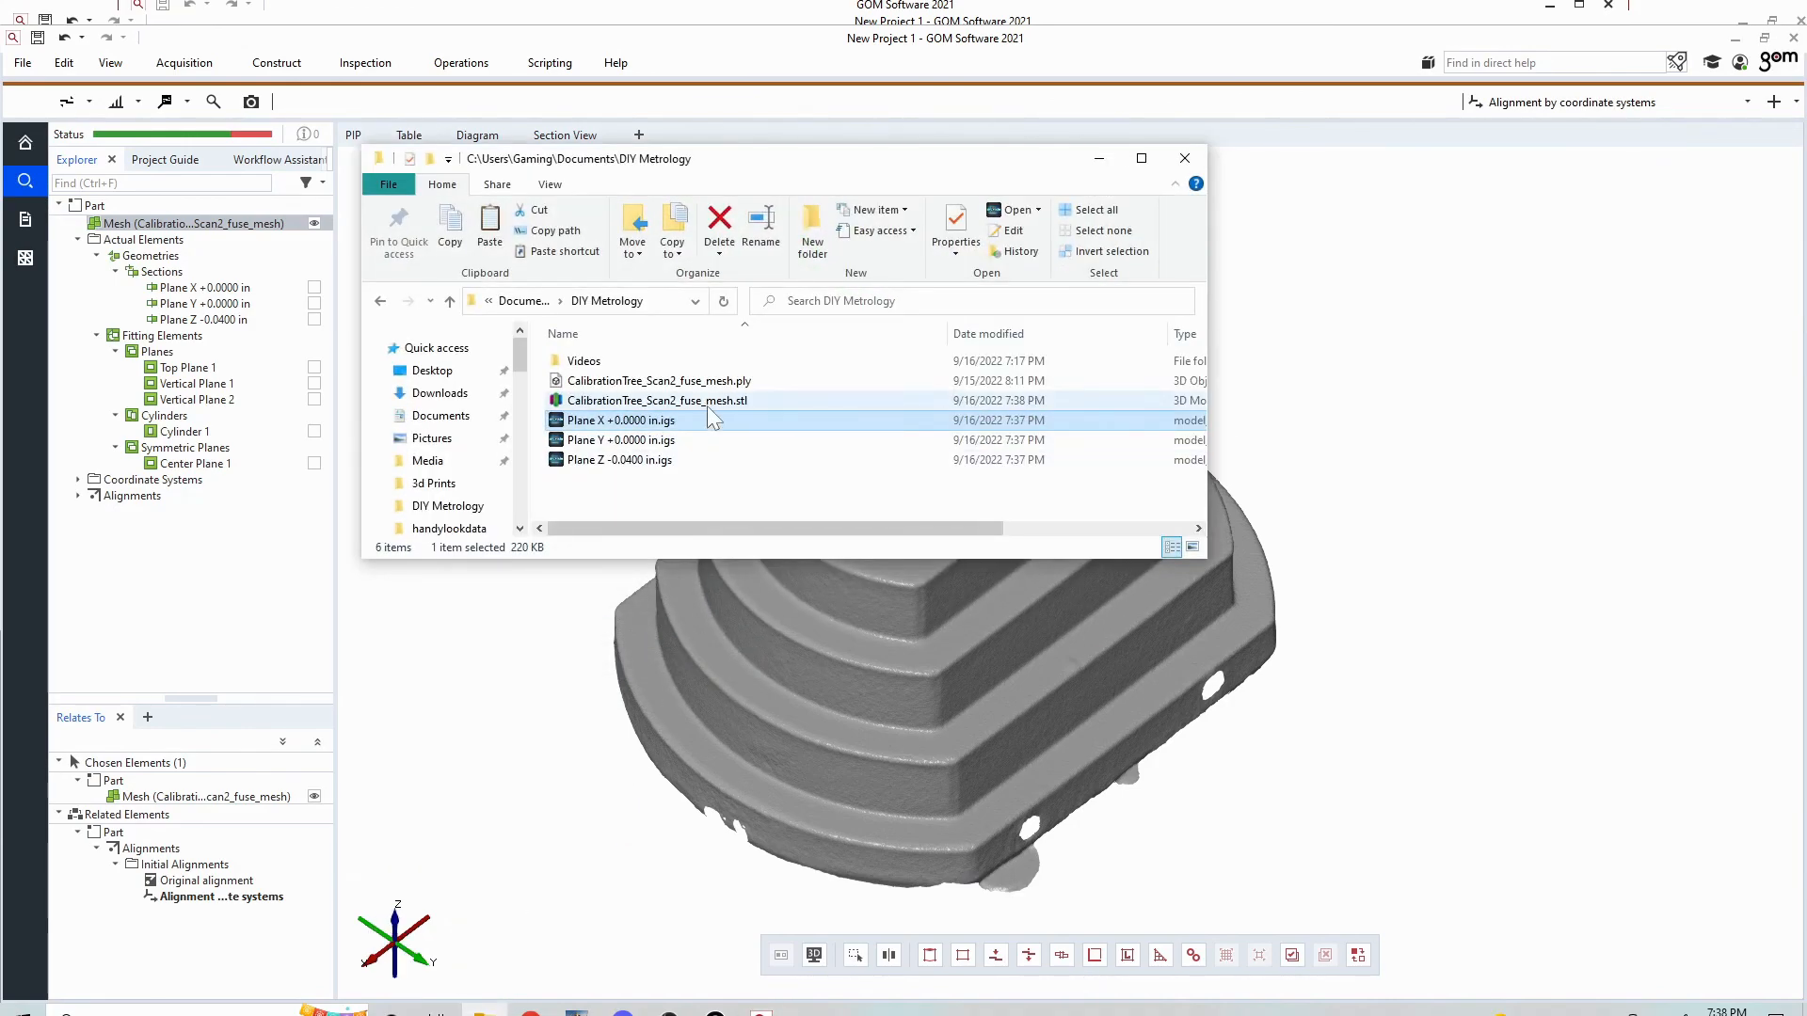
click(668, 401)
drag(722, 527, 803, 534)
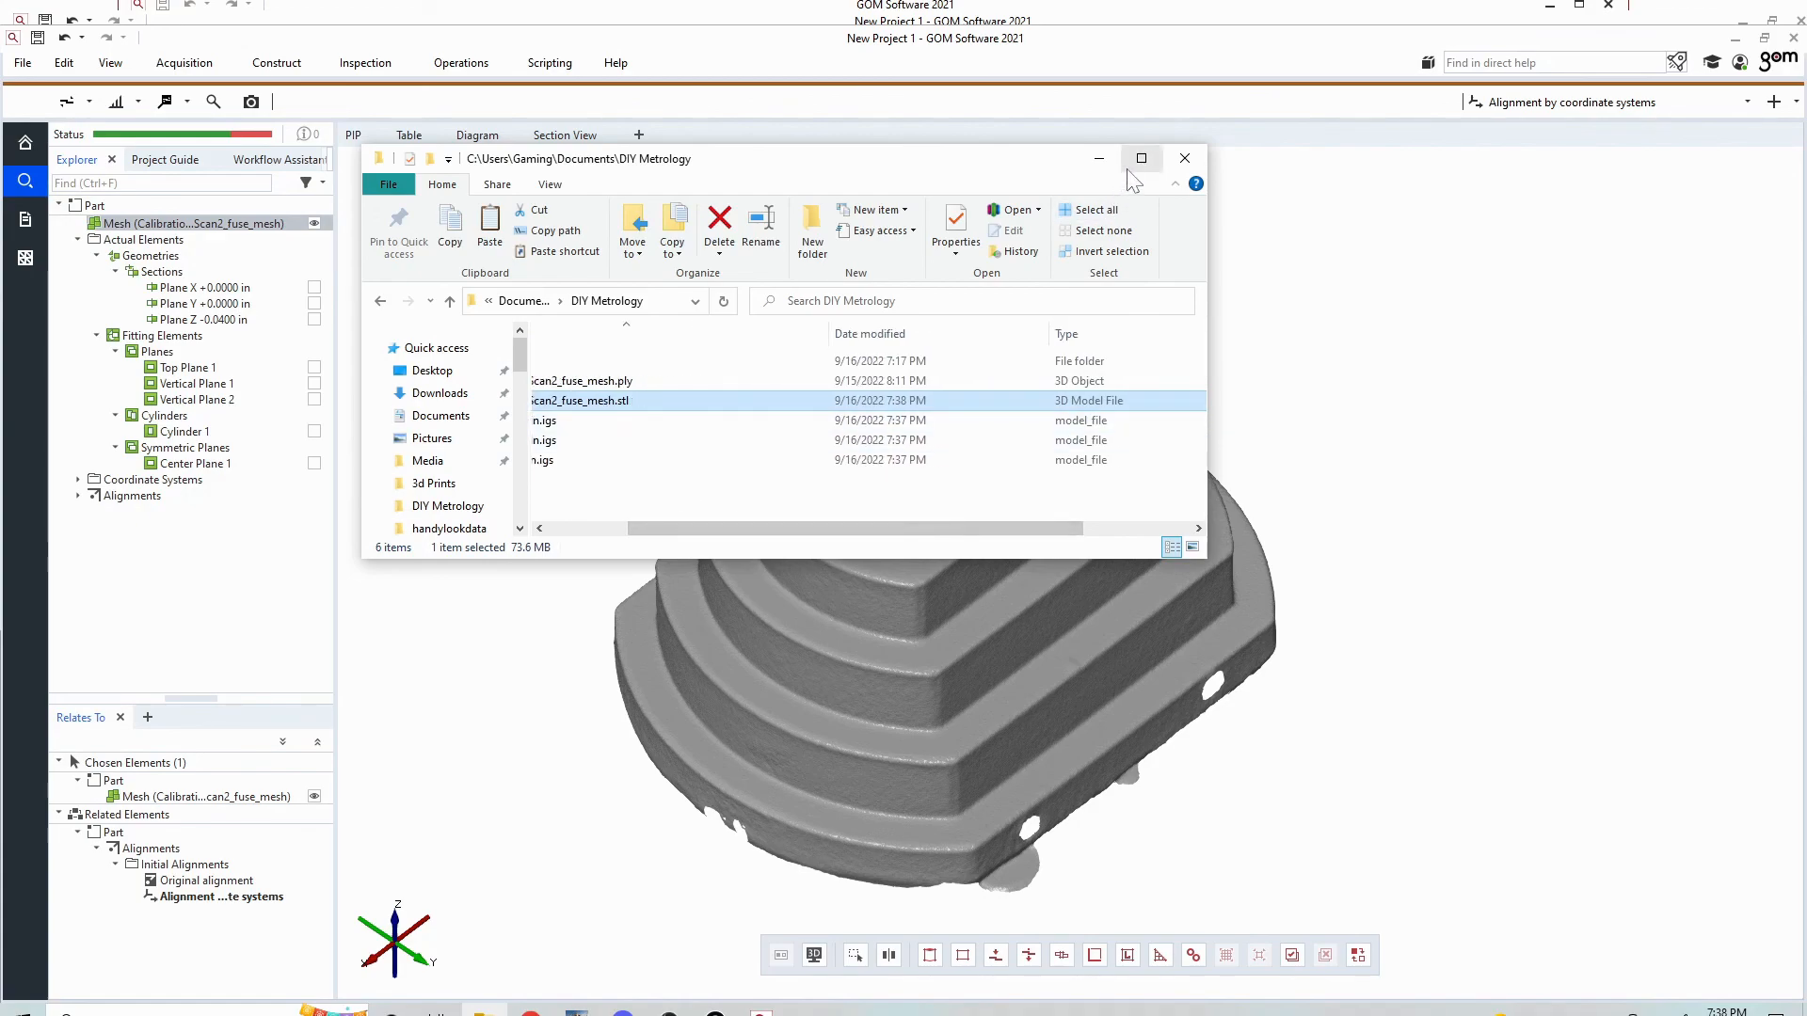
click(1183, 159)
scroll(891, 476, down, 3)
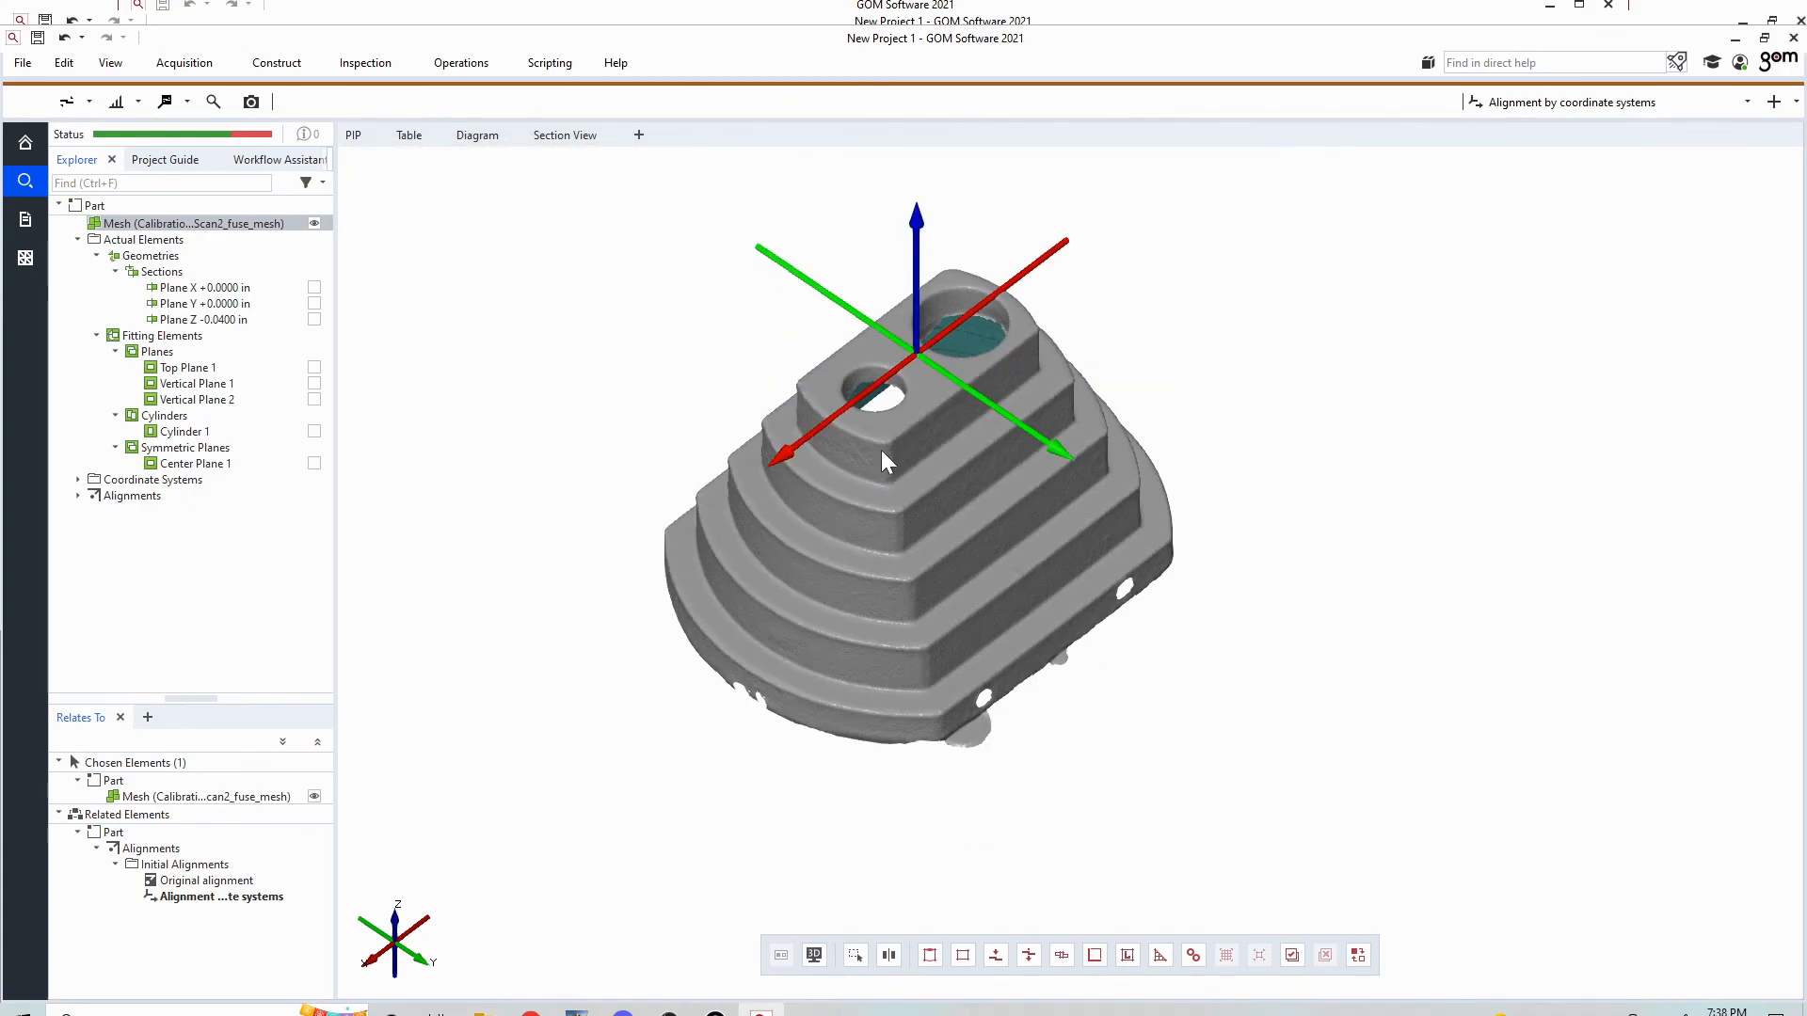